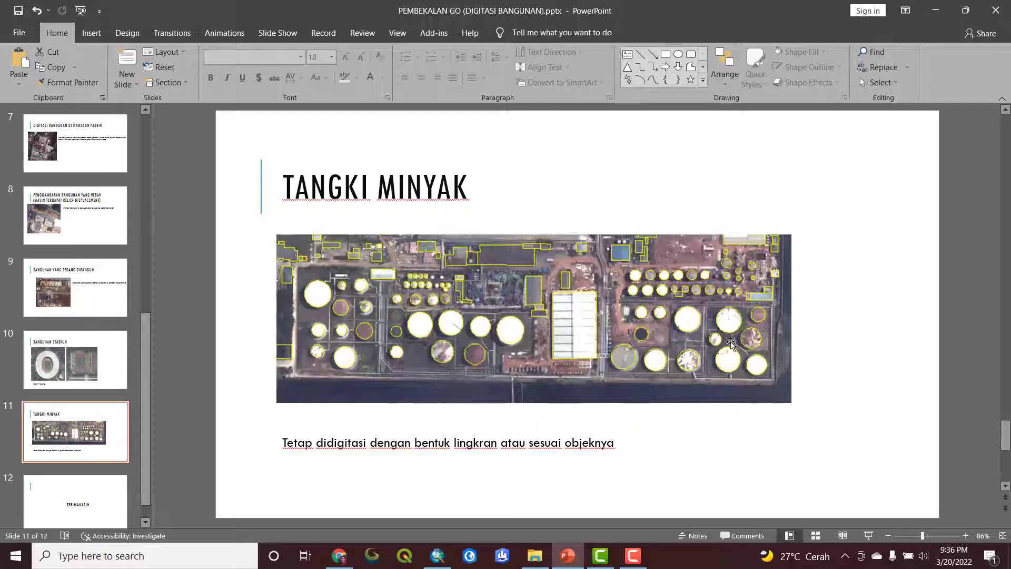
Switch to ArcMap and add the DKI-25cmFINAL.ecw imagery from the CITRA DKI folder to the map
click(96, 508)
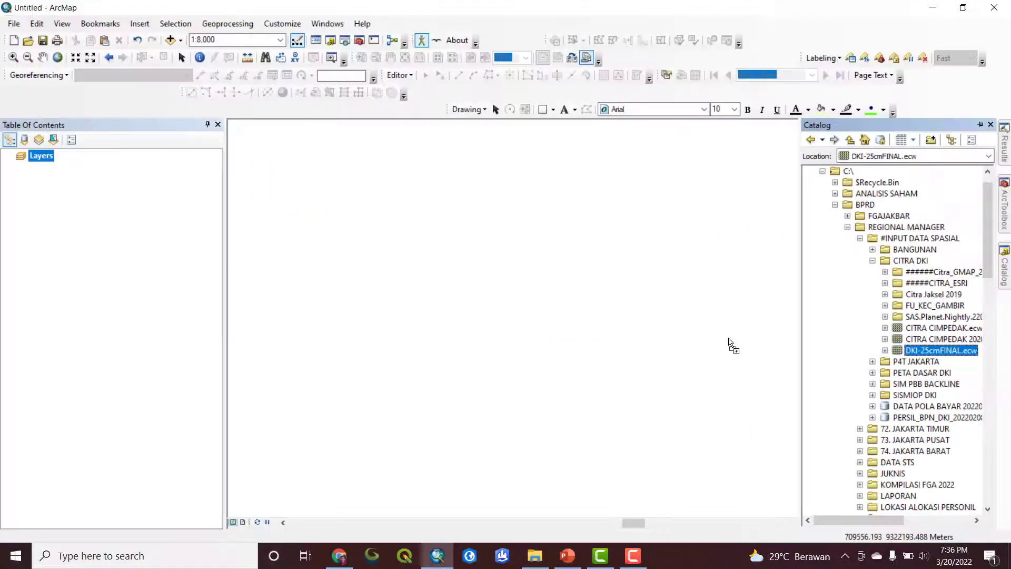
drag(728, 342, 728, 343)
scroll(305, 234, down, 3)
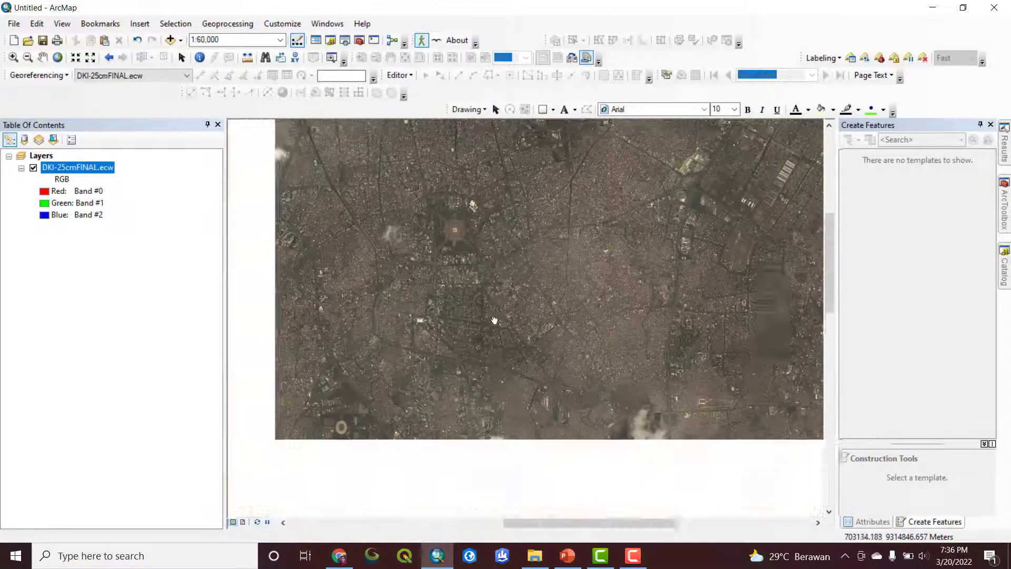
Look through the building shapefiles in the BANGUNAN JAKPUS folder under BANGUNAN DCKTRP
click(1006, 273)
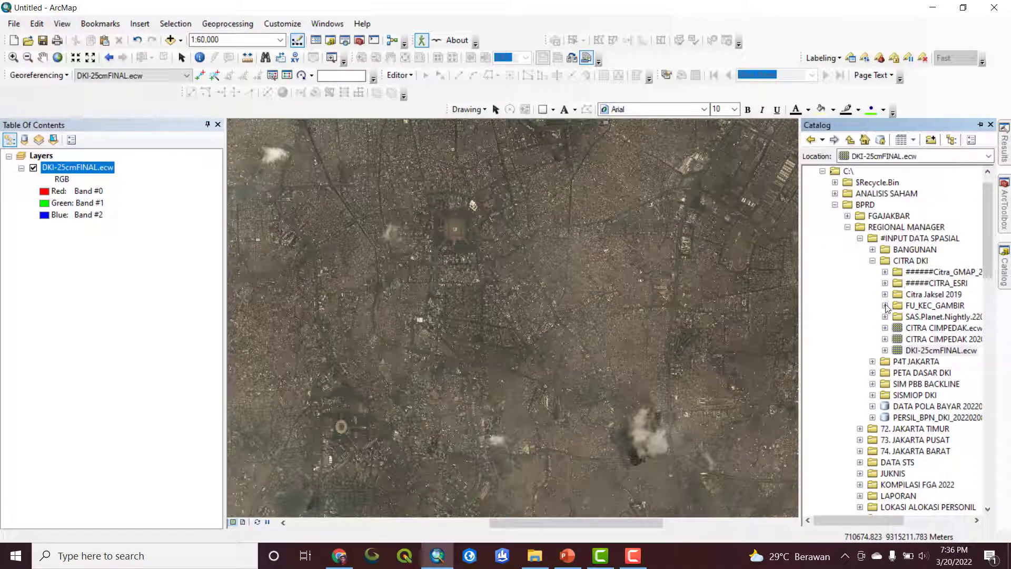
click(873, 249)
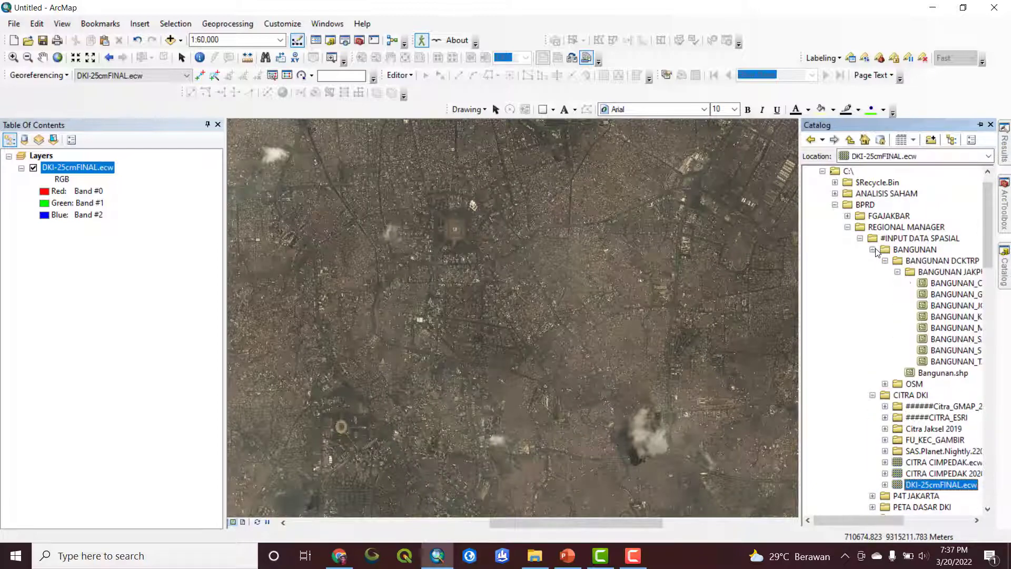
right_click(902, 273)
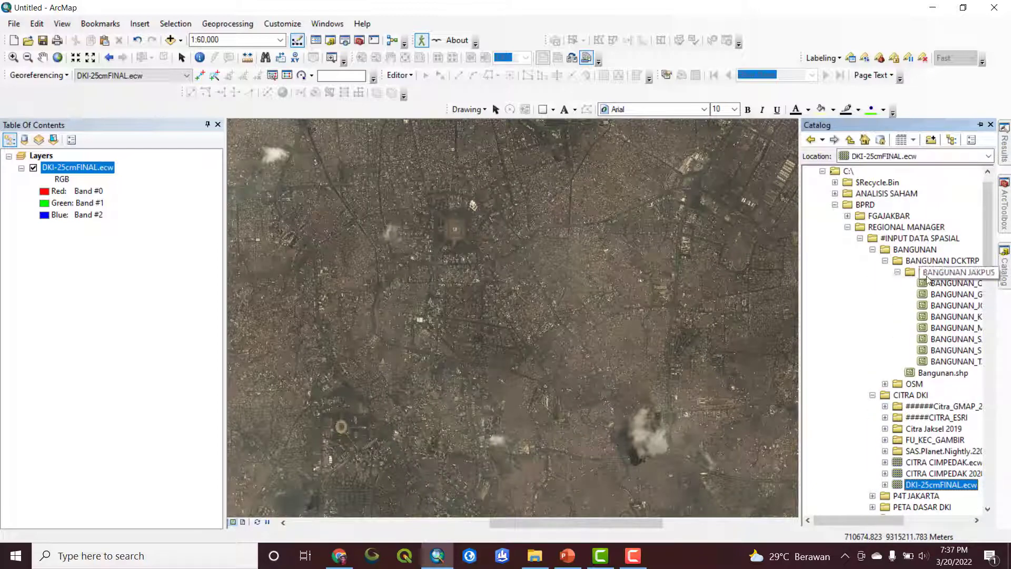
click(506, 262)
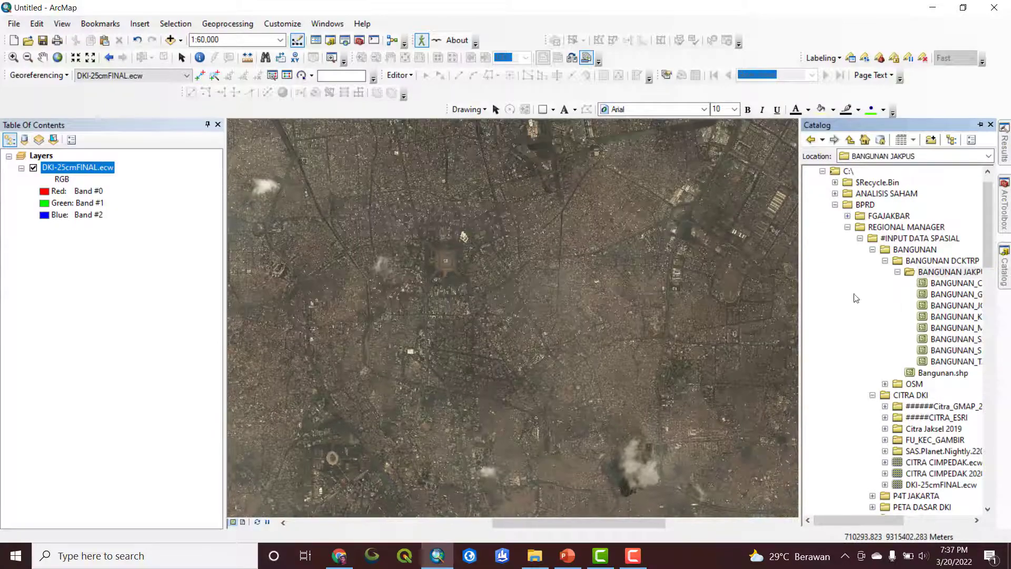
click(897, 272)
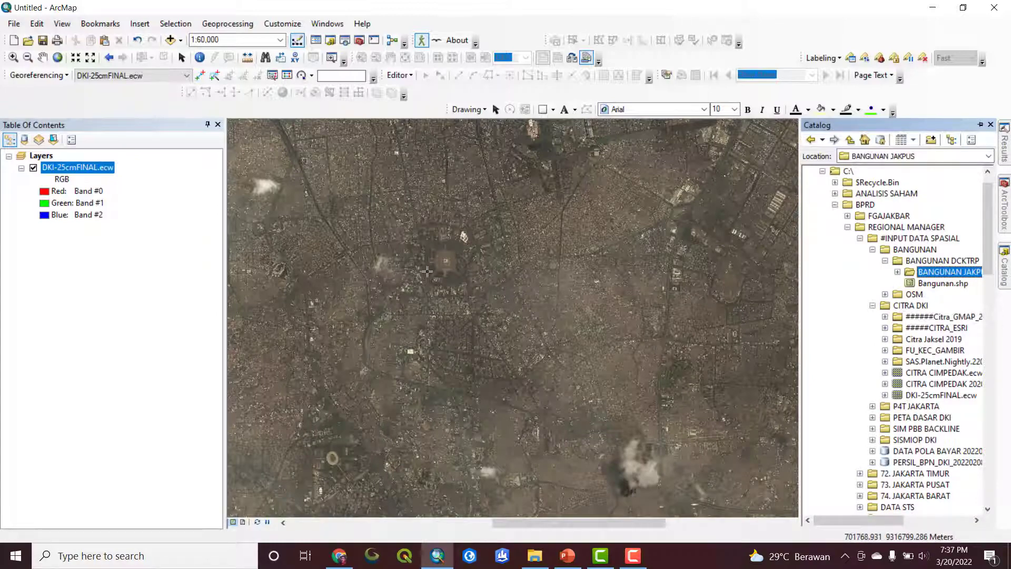
scroll(408, 281, up, 3)
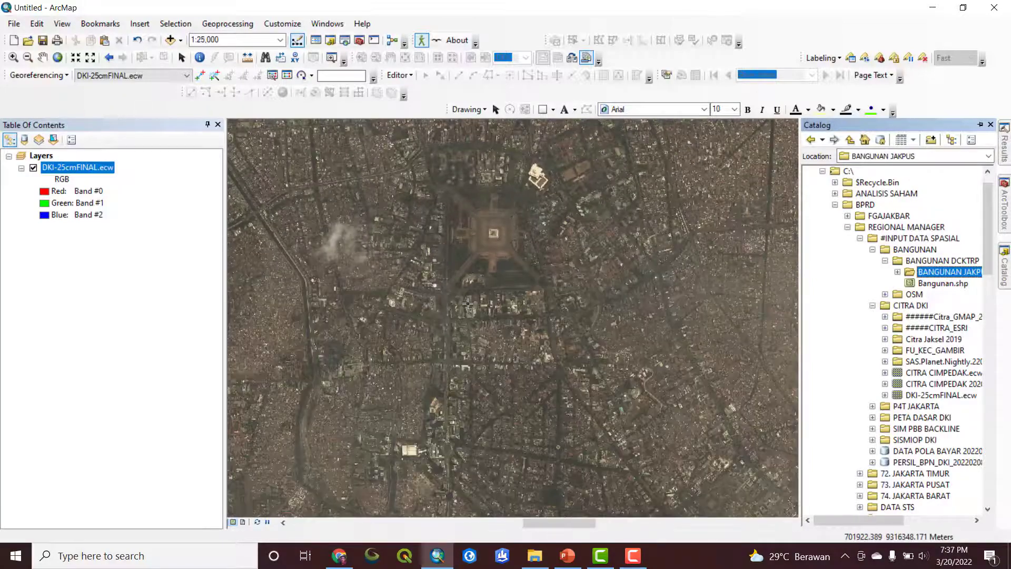
drag(445, 255, 394, 359)
drag(322, 328, 387, 335)
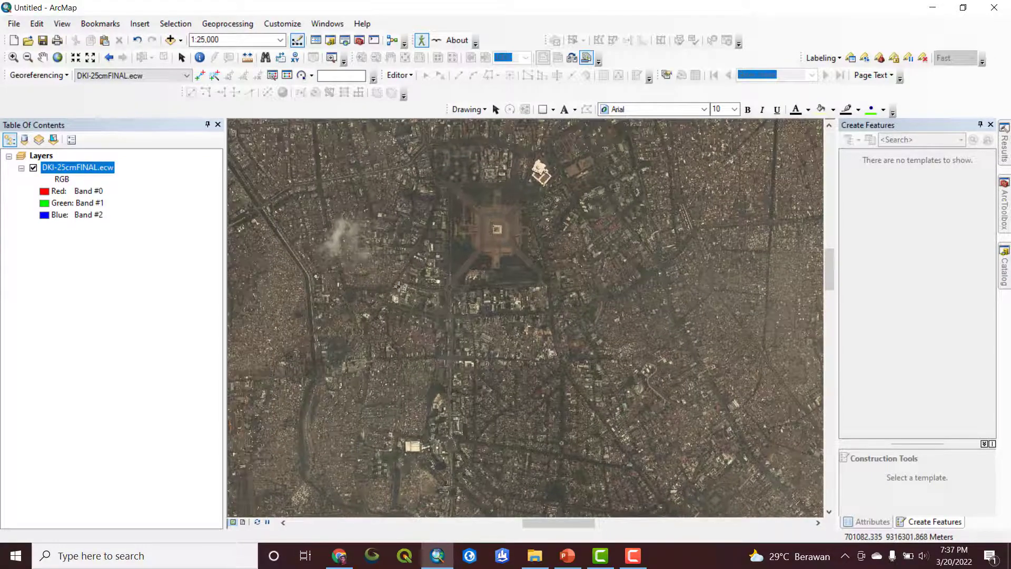
scroll(400, 290, down, 2)
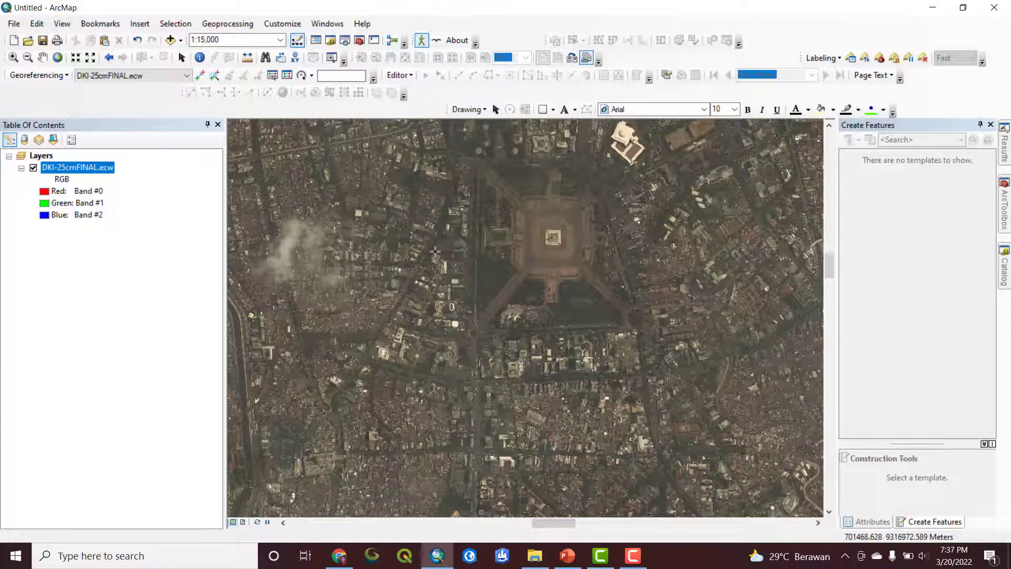
scroll(435, 251, up, 1)
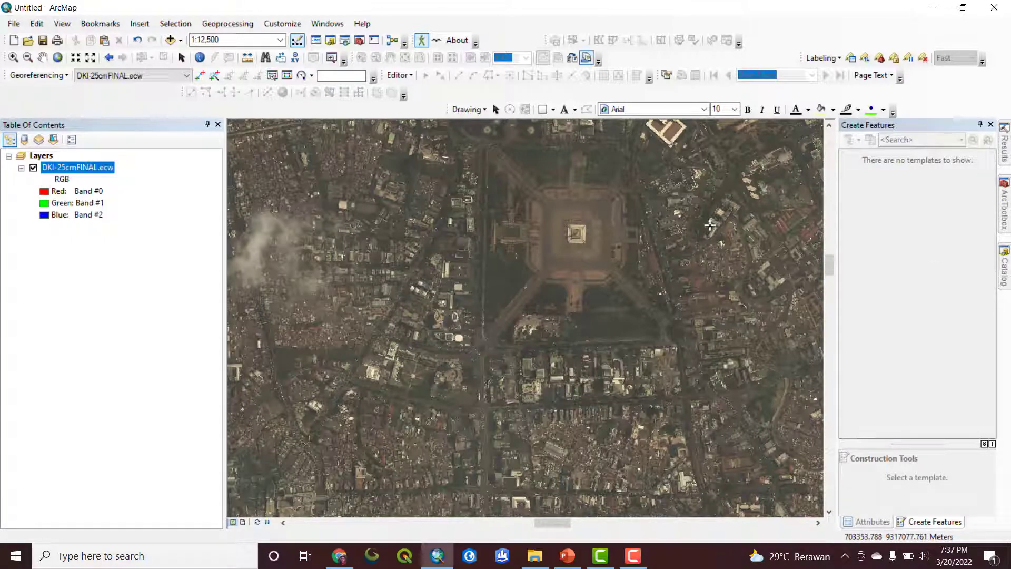
Add the CIDENG feature class to the map from the KECAMATAN_GAMBIR geodatabase in 73. JAKARTA PUSAT, folder 1. QC CEPAT
mouse_move(1005, 255)
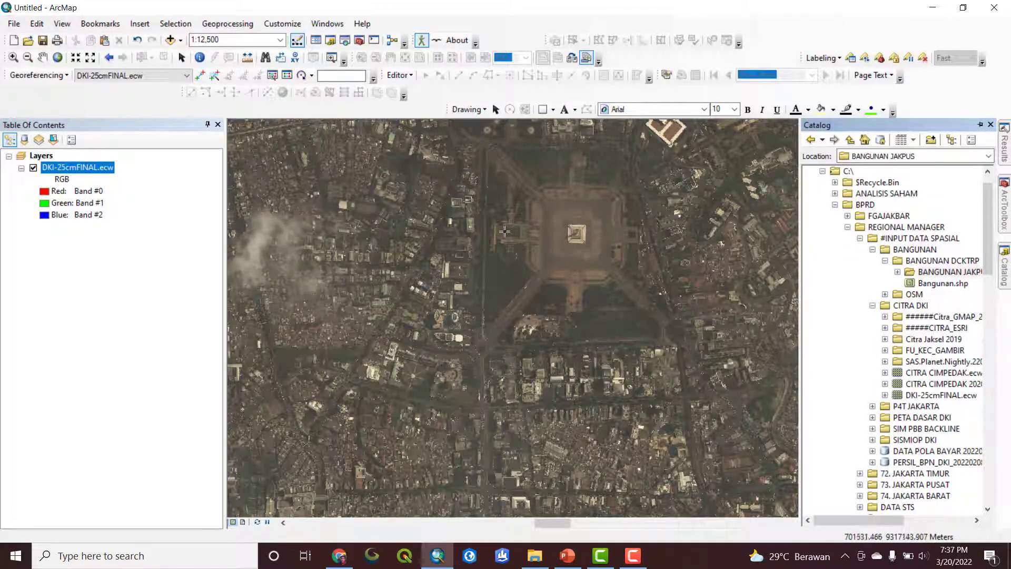
click(897, 272)
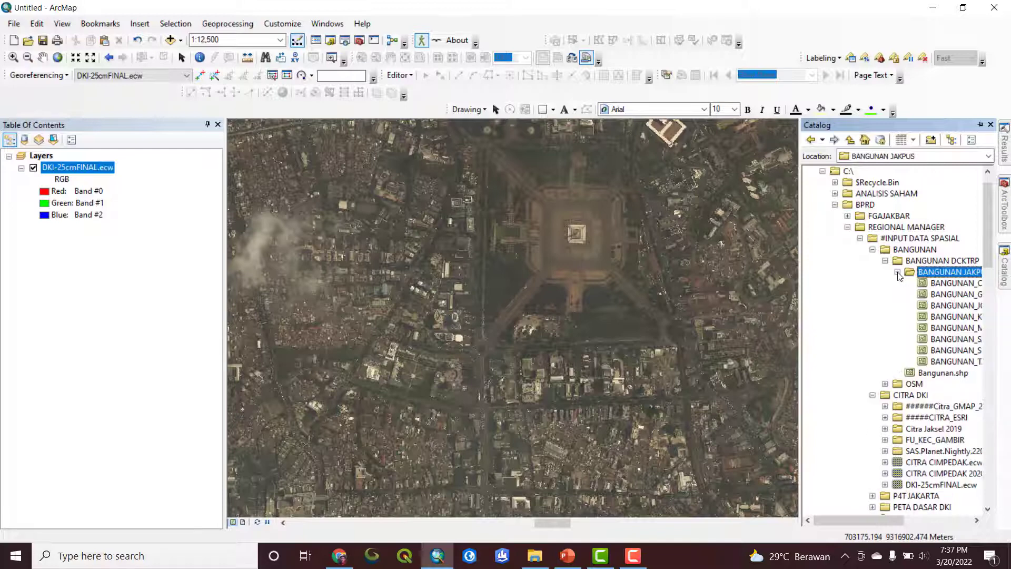
click(897, 272)
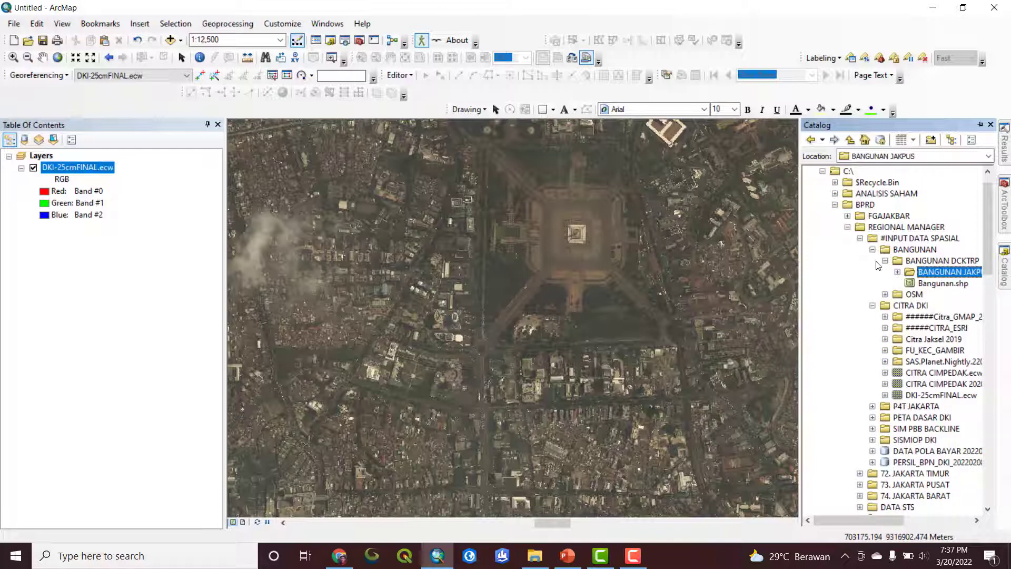
click(872, 250)
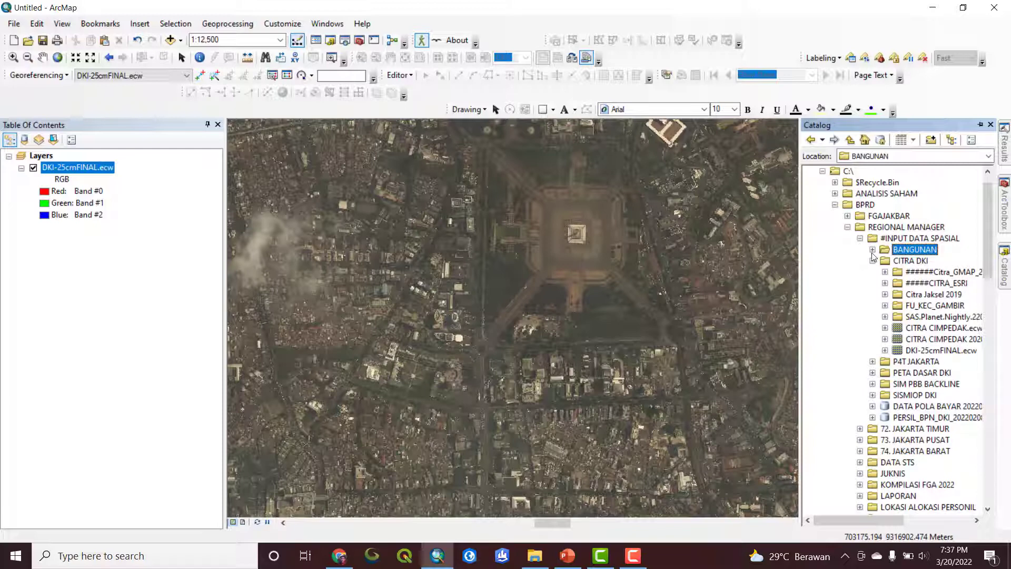
scroll(872, 315, down, 2)
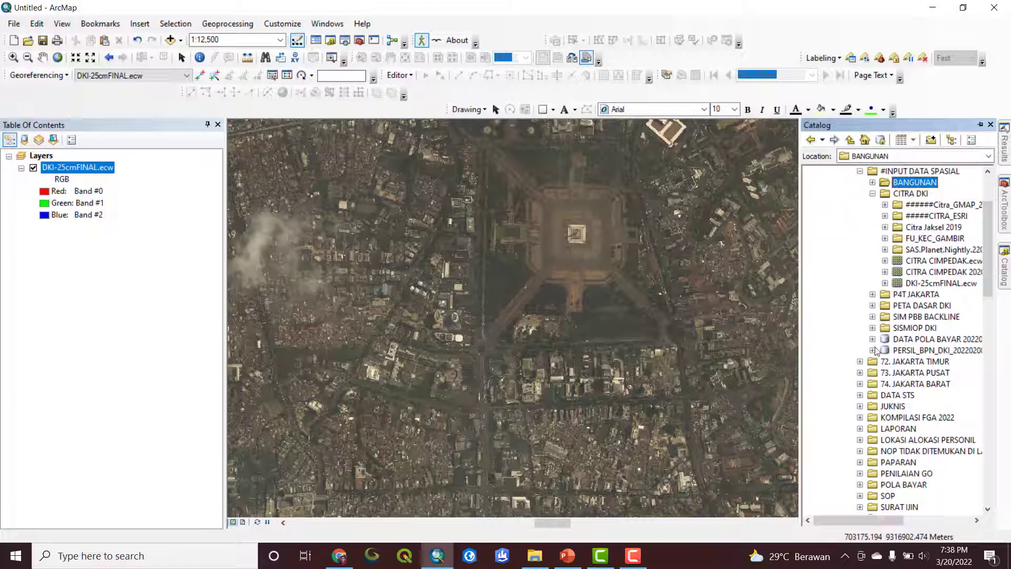
click(859, 373)
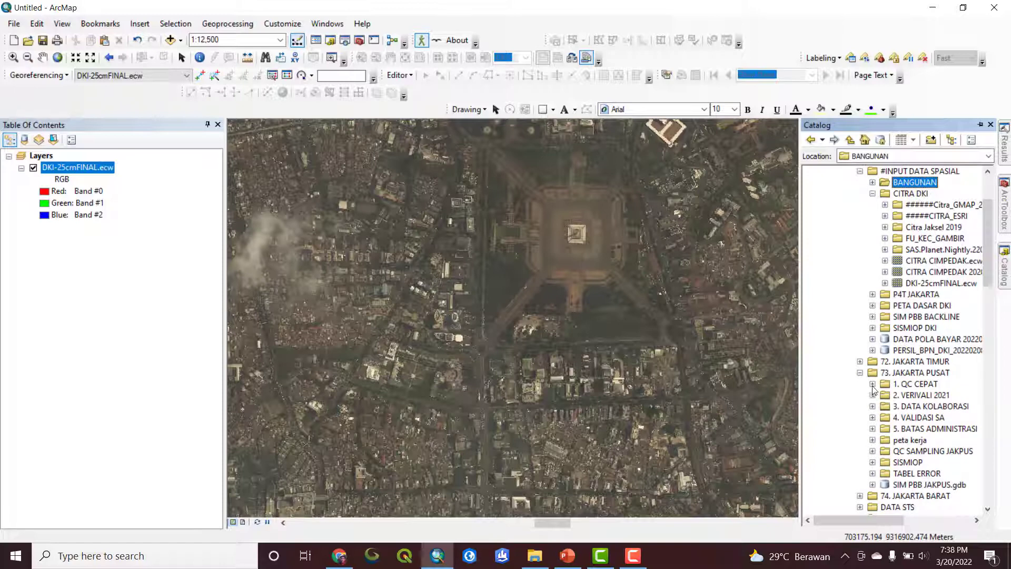
click(872, 385)
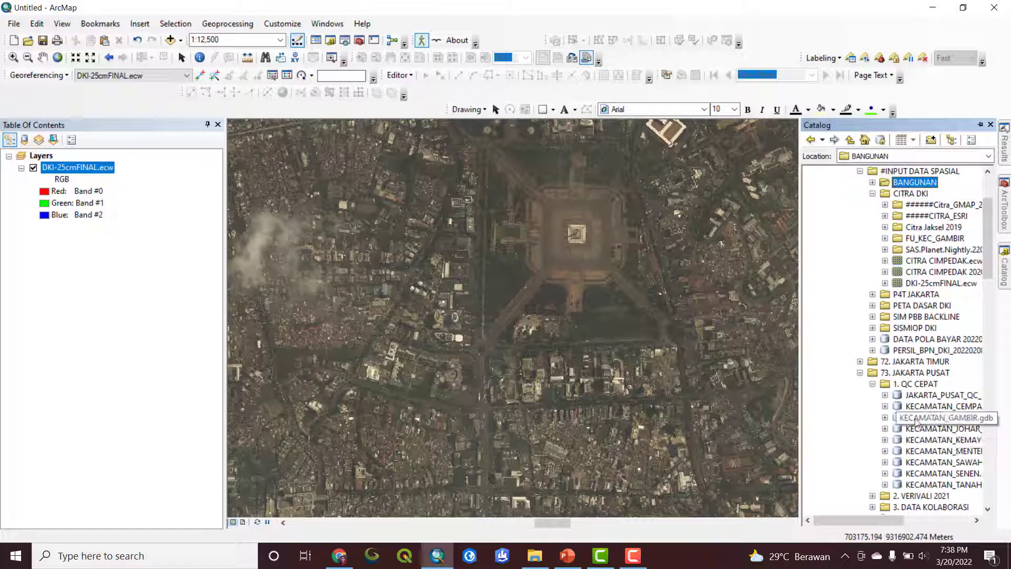
click(884, 417)
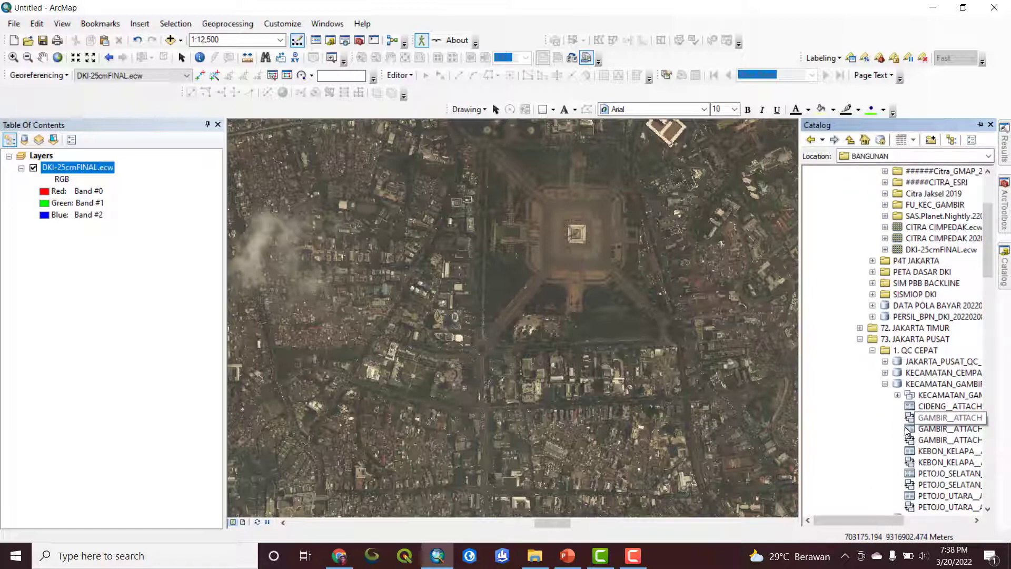
click(897, 395)
click(933, 406)
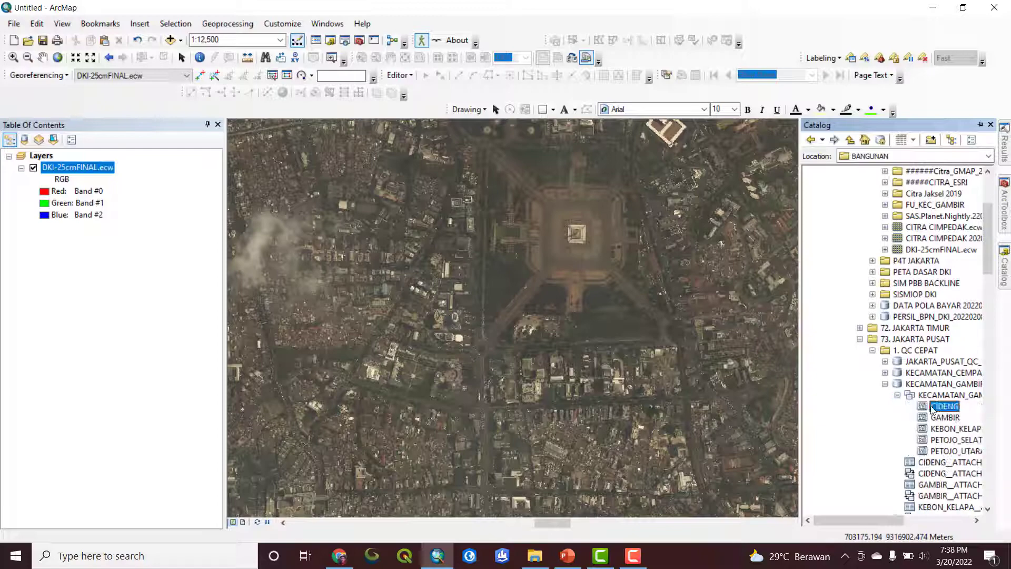
mouse_move(931, 409)
mouse_down()
mouse_move(516, 368)
mouse_move(354, 329)
mouse_move(607, 327)
mouse_move(621, 335)
mouse_up()
drag(403, 161, 414, 286)
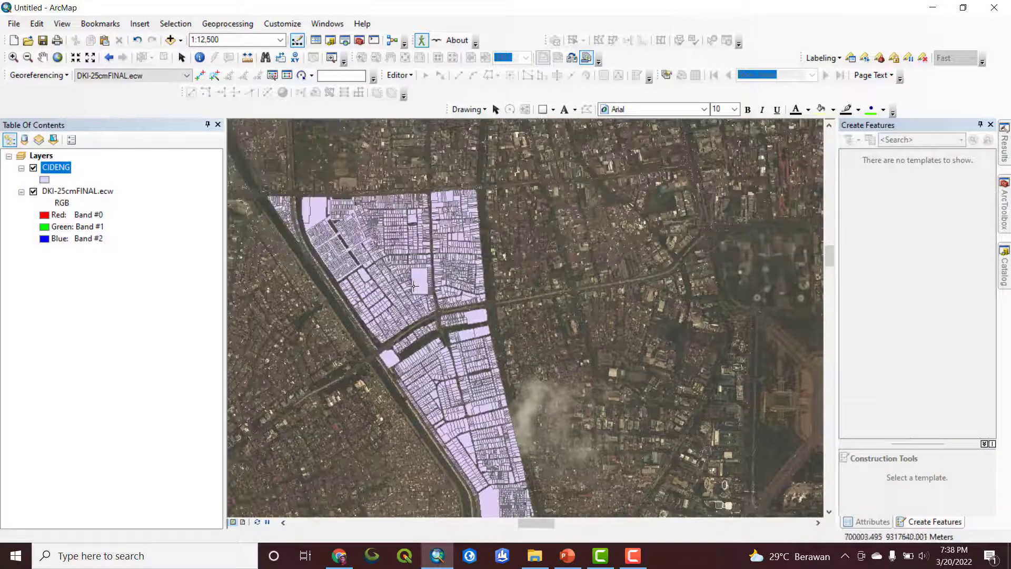
Symbolize the CIDENG layer with no fill color and a yellow outline
click(45, 180)
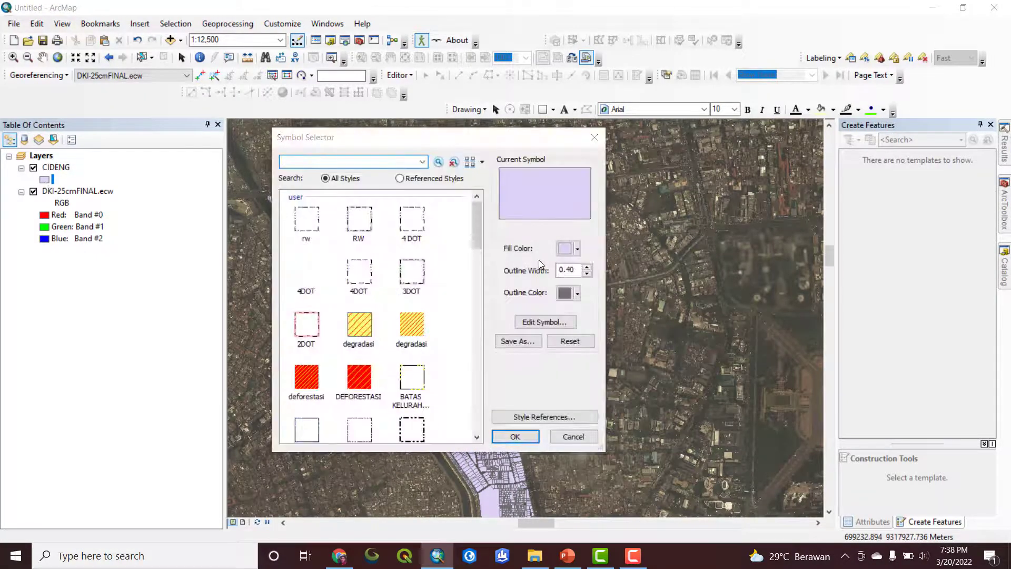
click(571, 249)
click(575, 273)
click(577, 293)
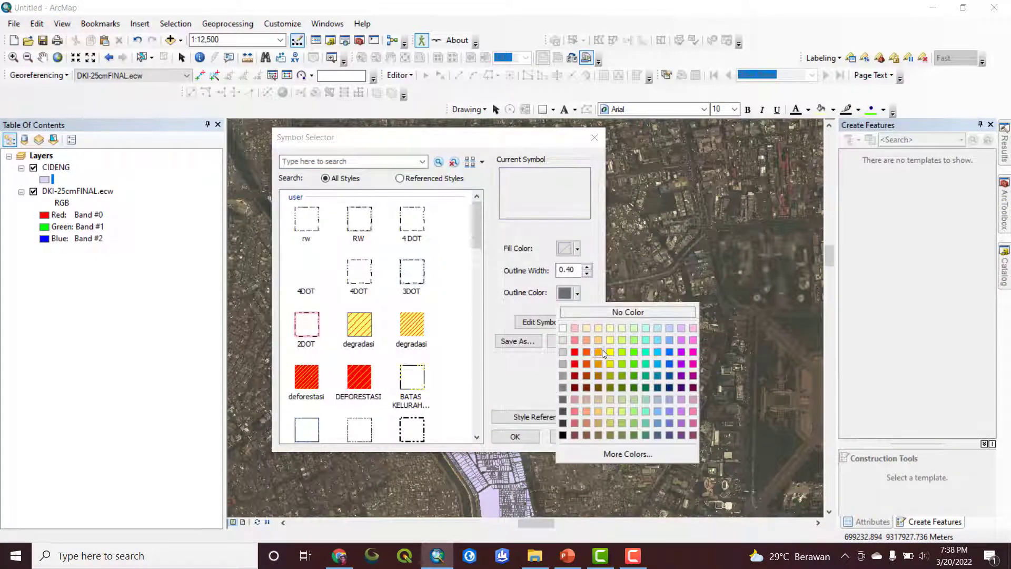
click(609, 351)
click(514, 437)
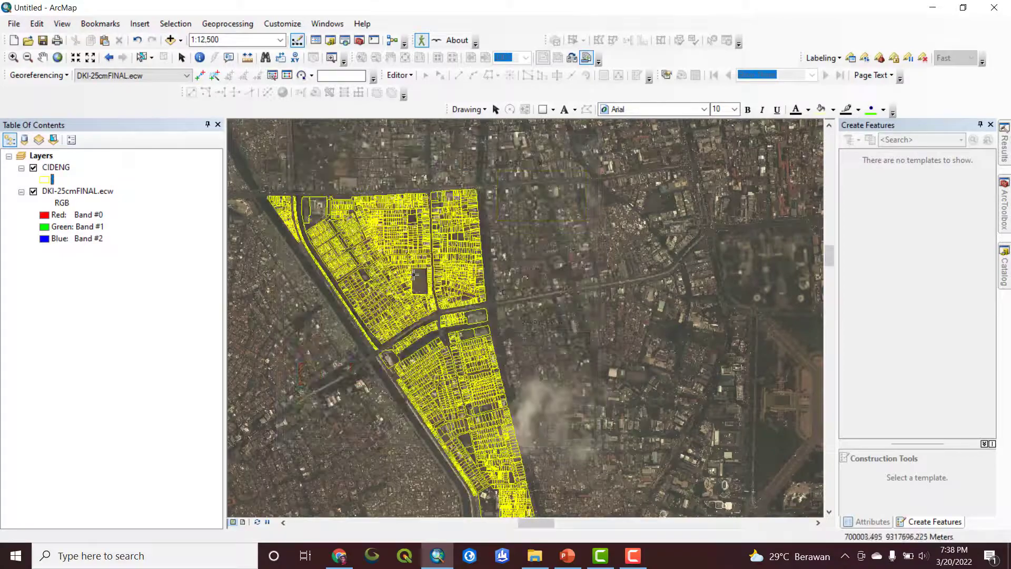
Examine the CIDENG parcel boundaries against the building rooftops in the imagery at 1:800 scale
scroll(511, 228, up, 4)
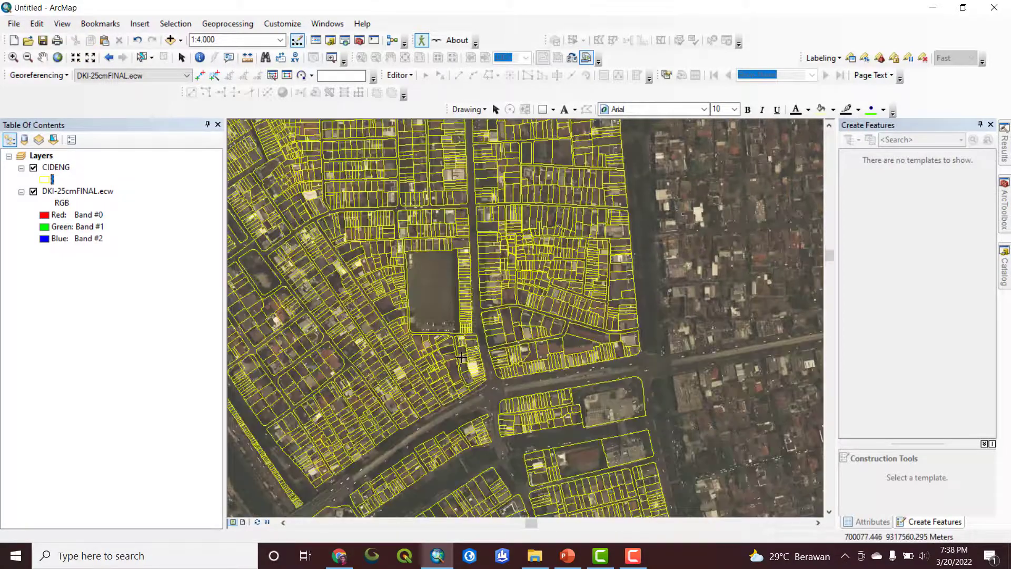
drag(461, 357, 475, 275)
drag(475, 209, 495, 278)
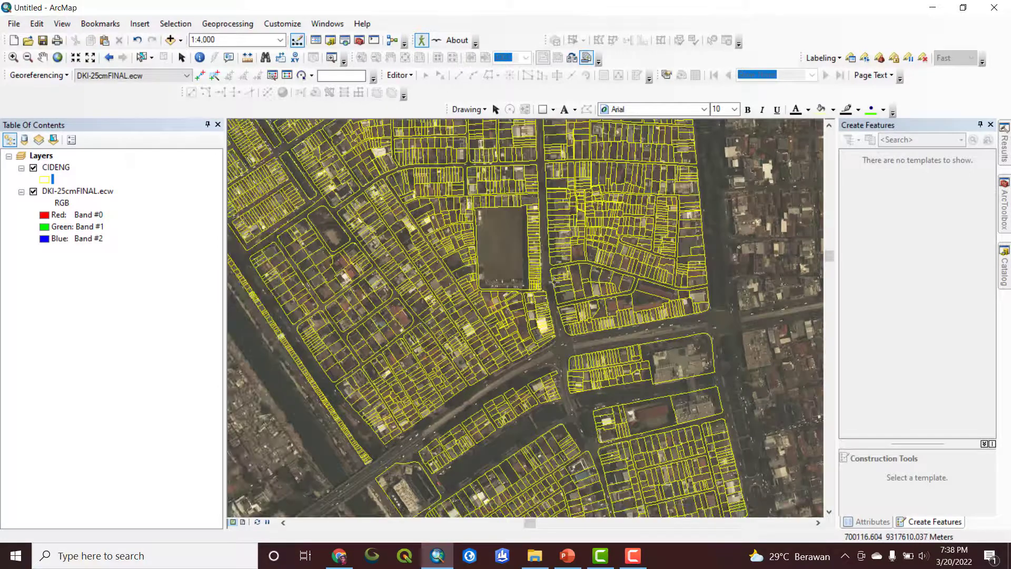
scroll(476, 183, down, 2)
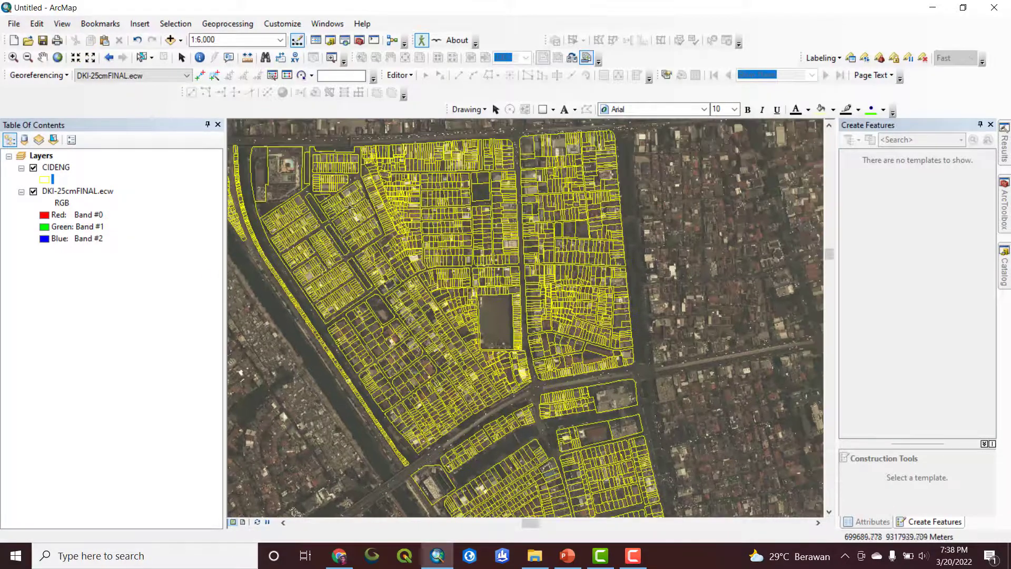
scroll(431, 371, down, 5)
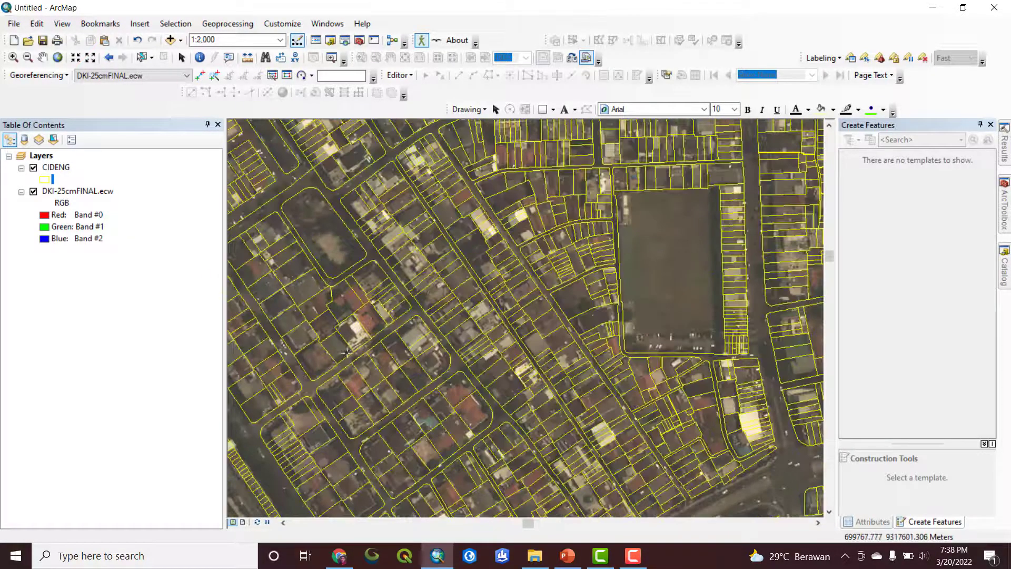
scroll(408, 413, down, 4)
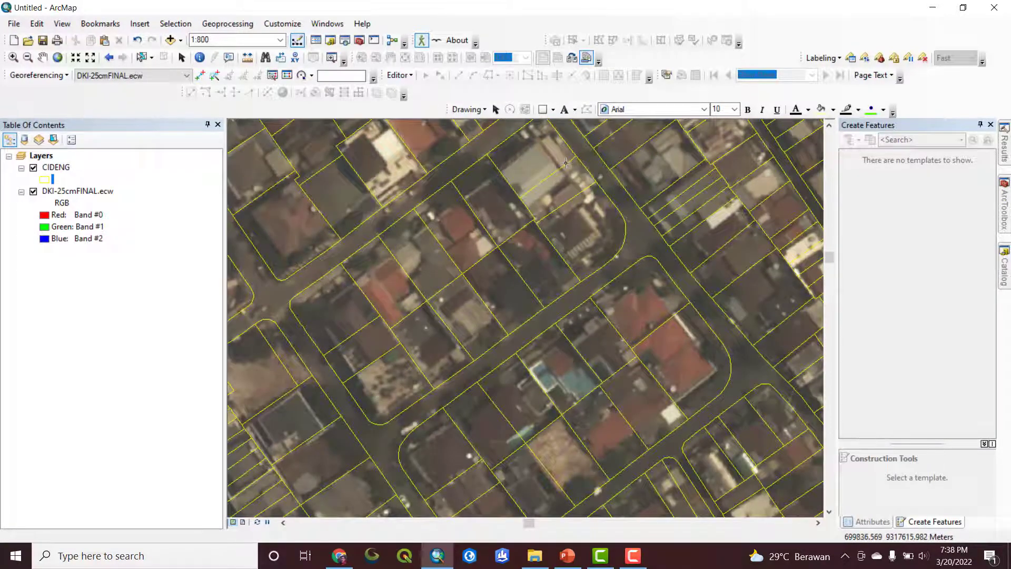
drag(564, 163, 502, 322)
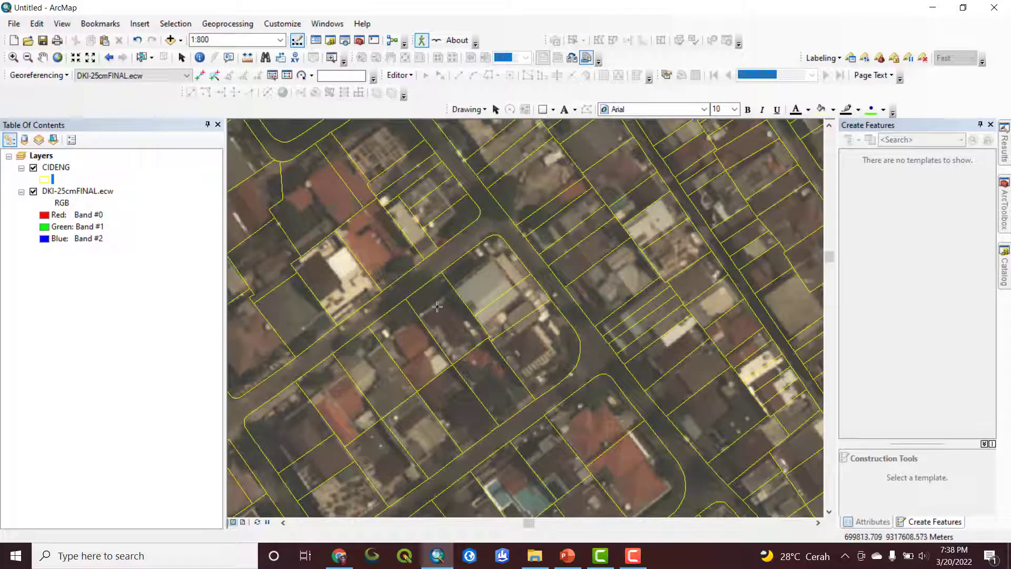
drag(532, 296, 526, 185)
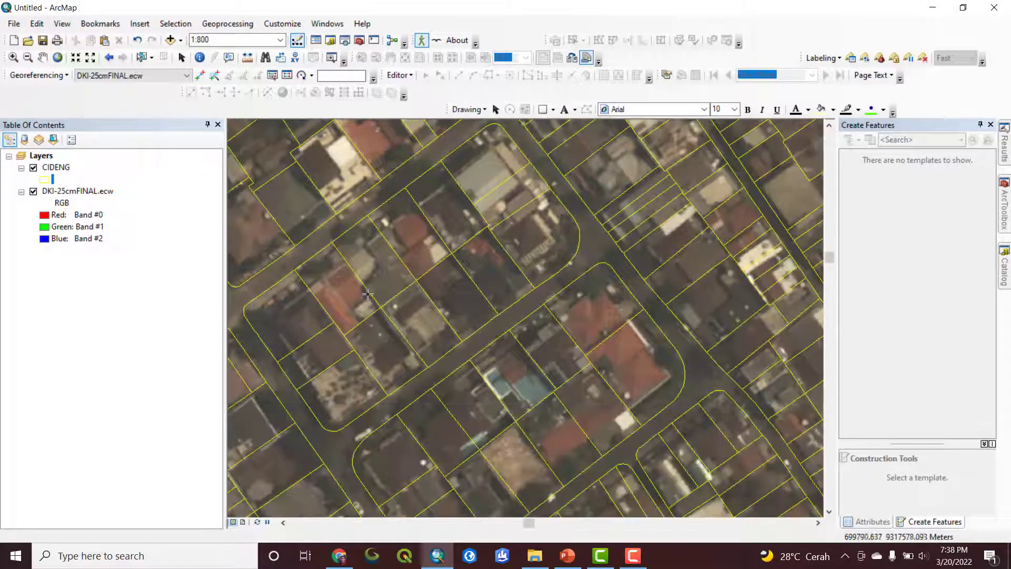
drag(512, 226, 523, 279)
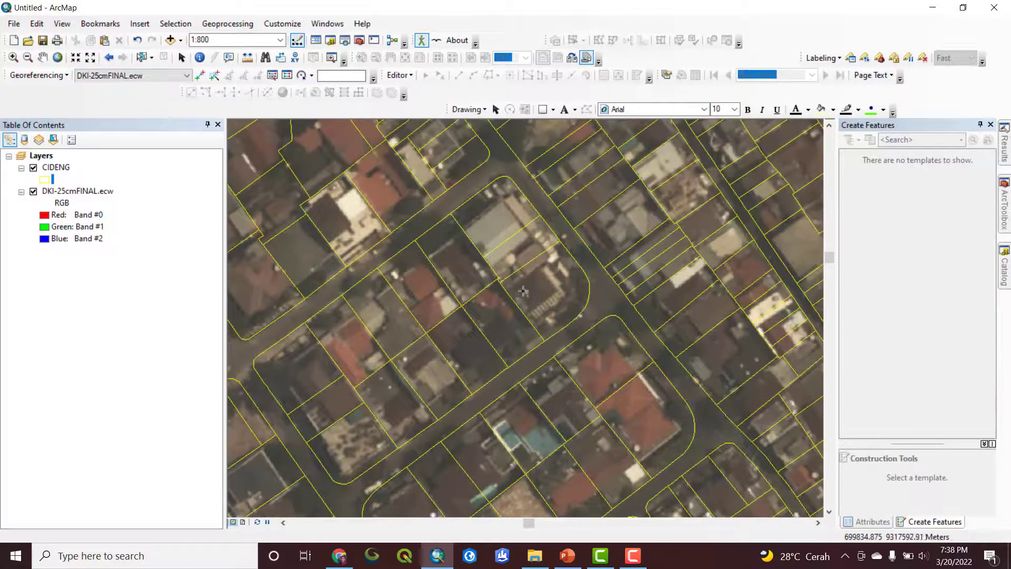
drag(480, 233, 492, 255)
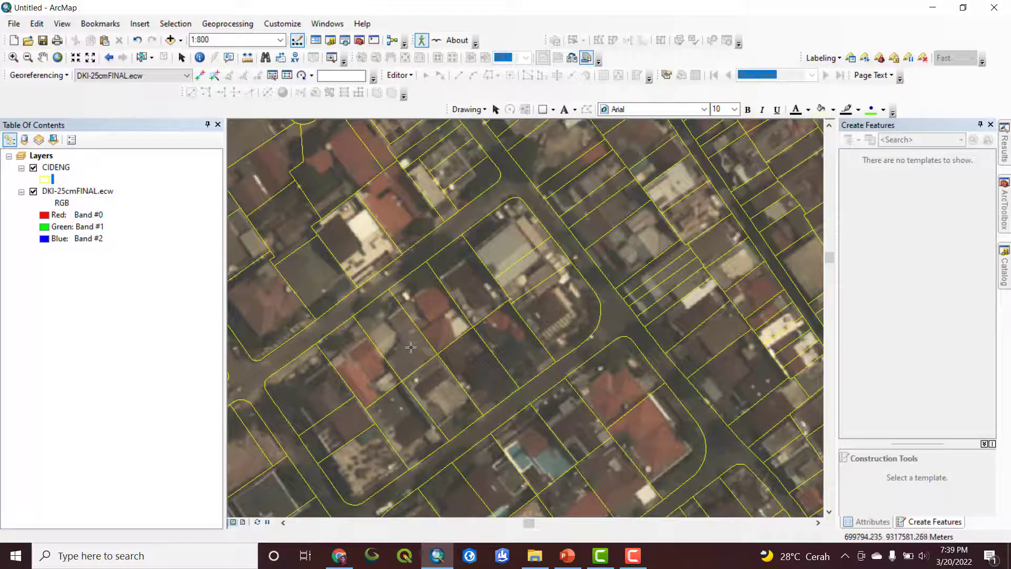
drag(419, 313, 448, 320)
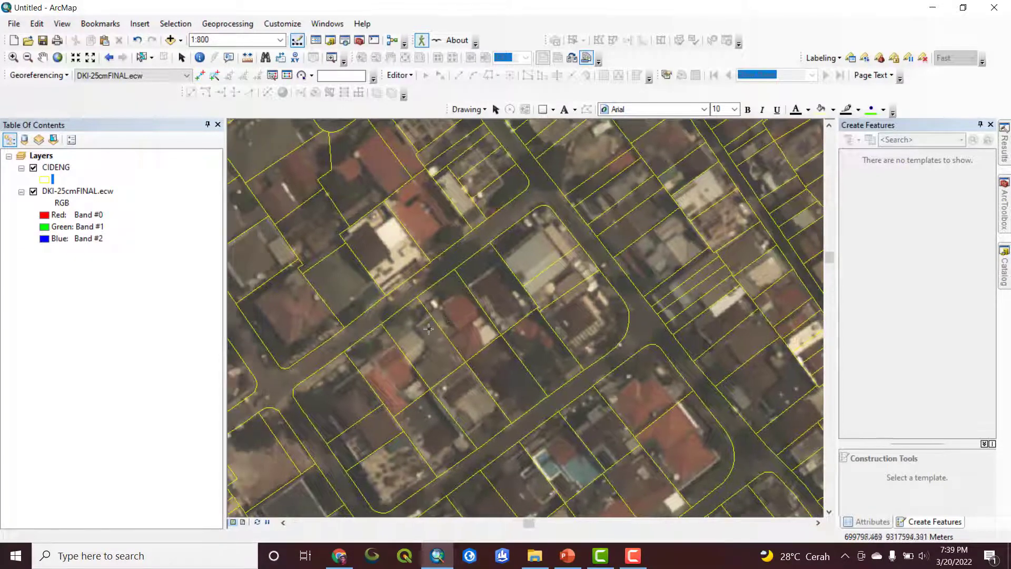
drag(327, 411, 326, 397)
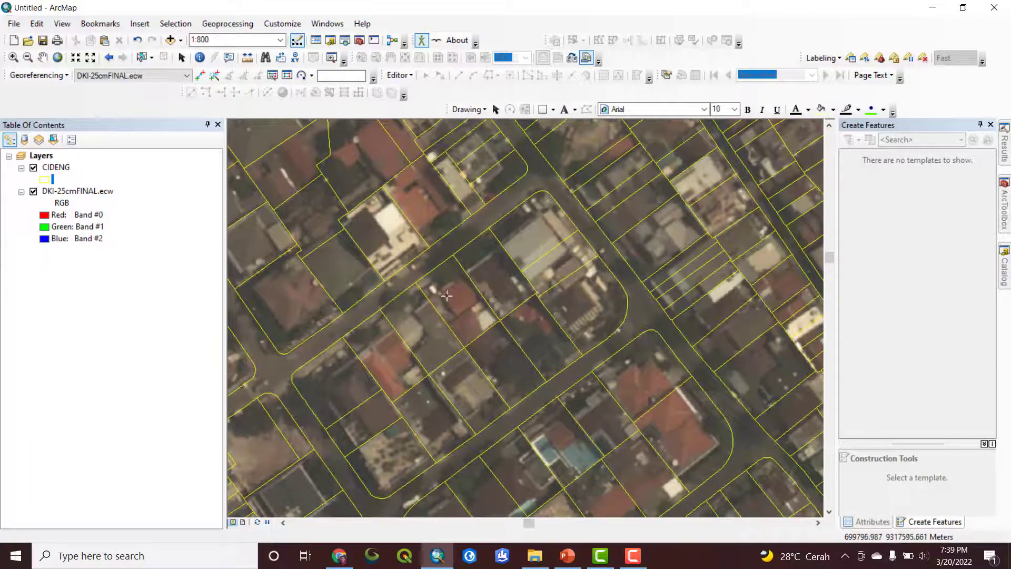
Inspect how the building rooftops sit within the CIDENG parcel lines across the neighbouring residential blocks
drag(526, 241, 472, 333)
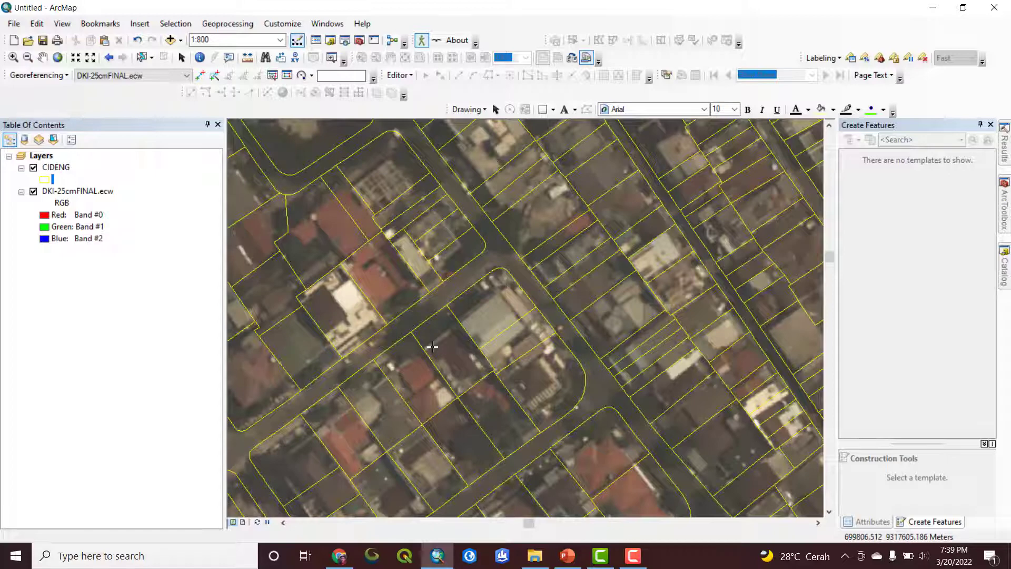
drag(433, 346, 476, 287)
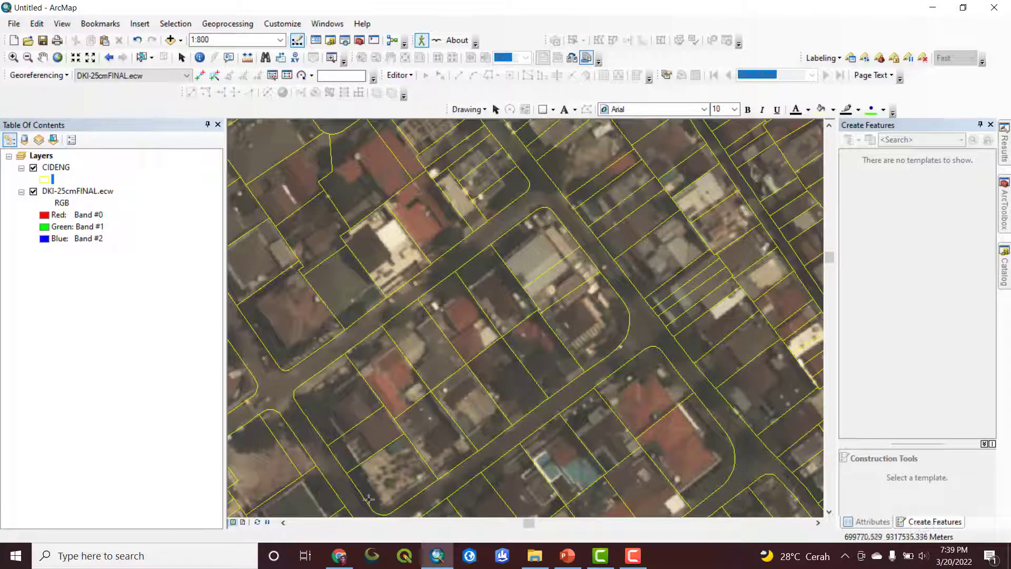
drag(519, 292, 481, 310)
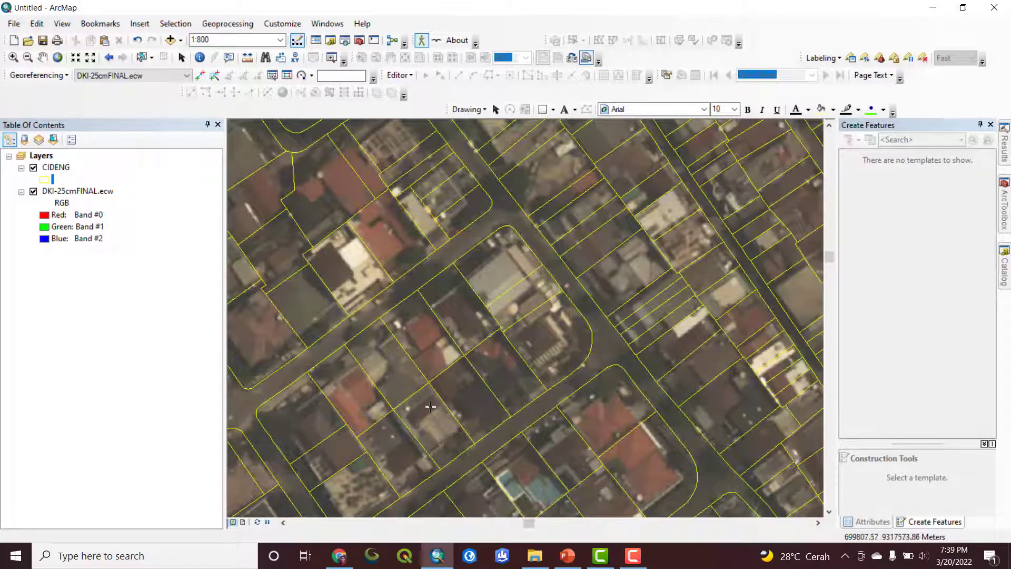
drag(387, 410, 409, 348)
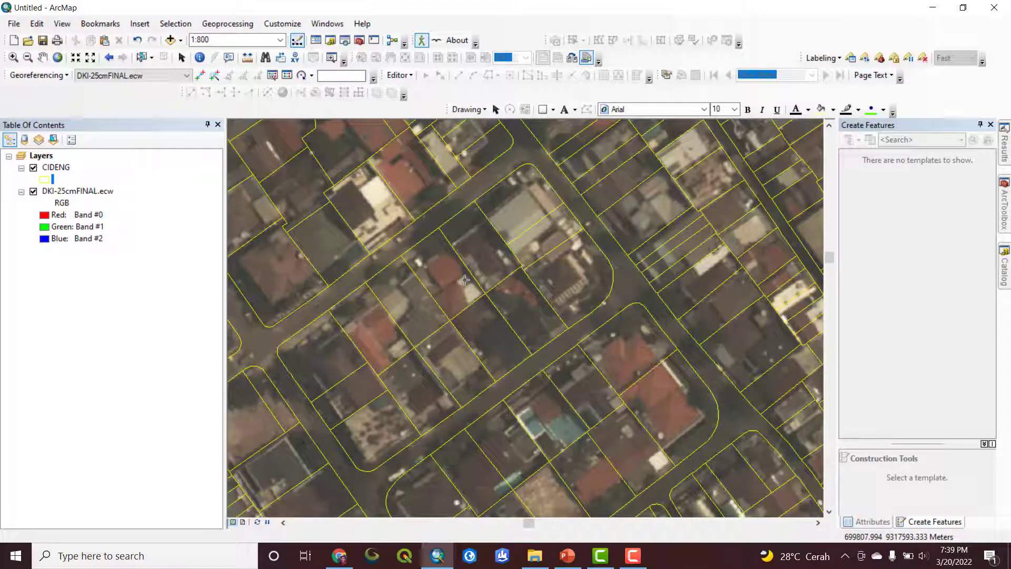
drag(441, 250, 453, 281)
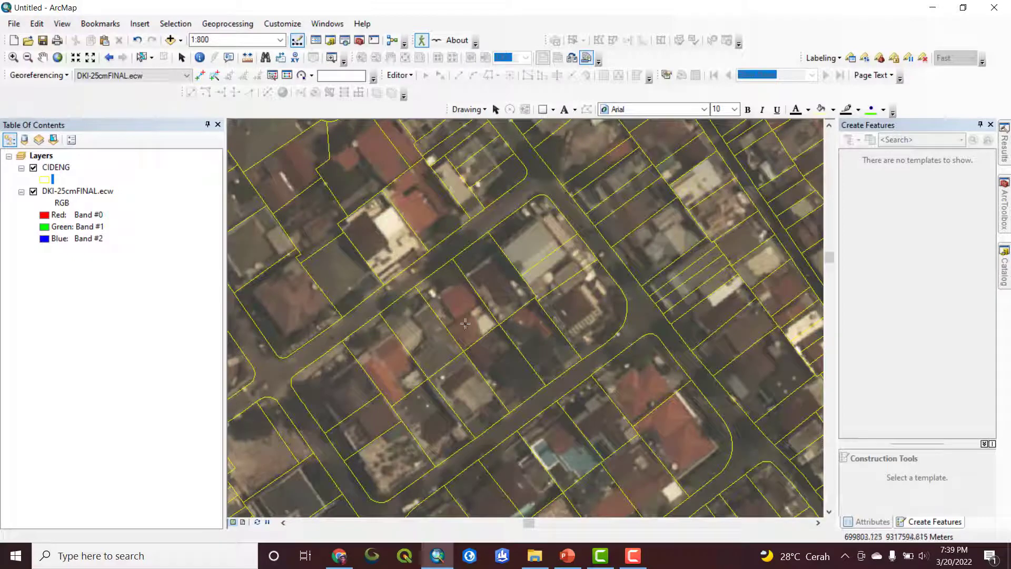
drag(550, 215, 510, 250)
drag(491, 294, 504, 257)
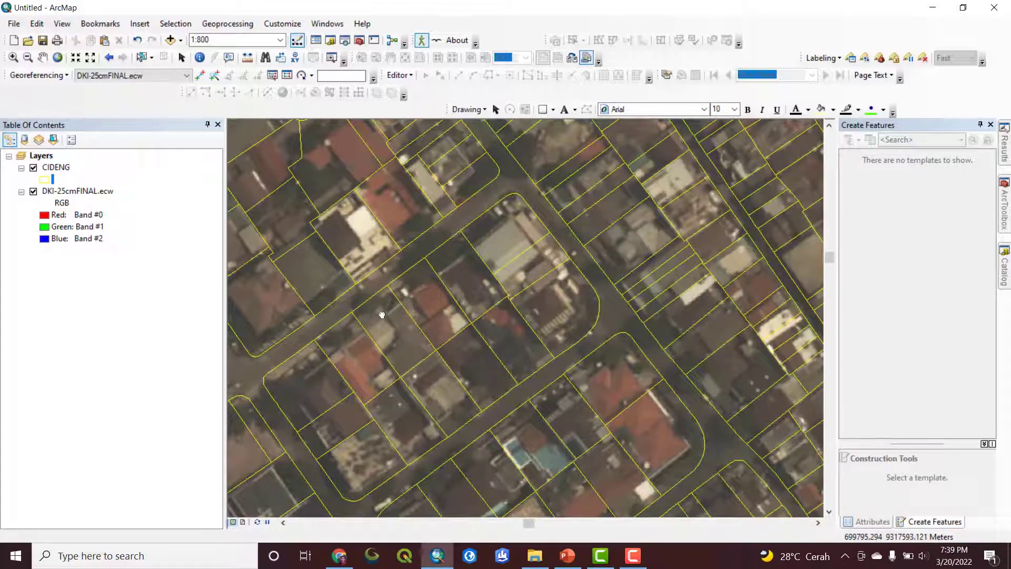
scroll(382, 315, up, 2)
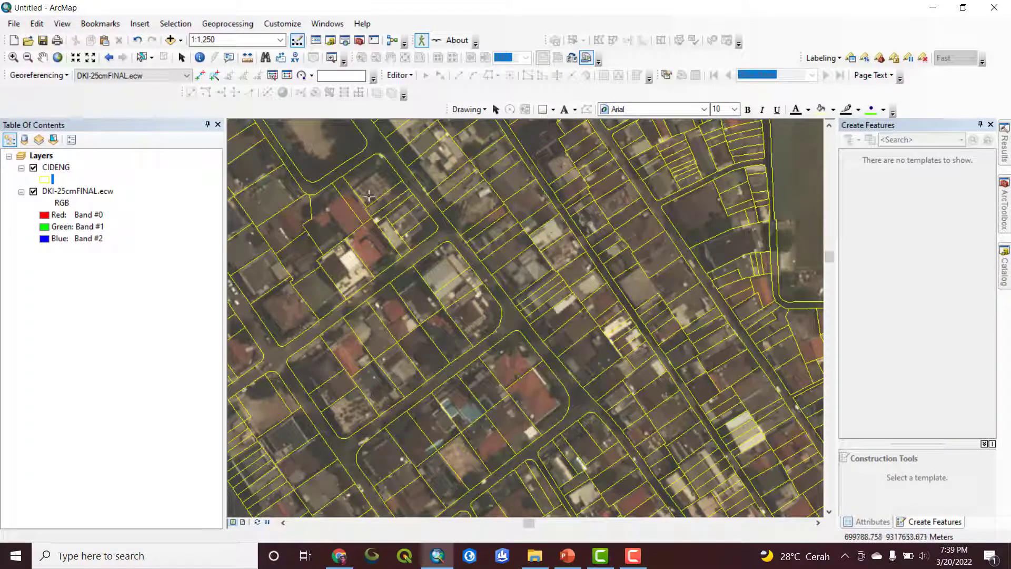
Create a file geodatabase named latihan in the BANGUNAN JAKPUS folder under BANGUNAN DCKTRP
click(1005, 272)
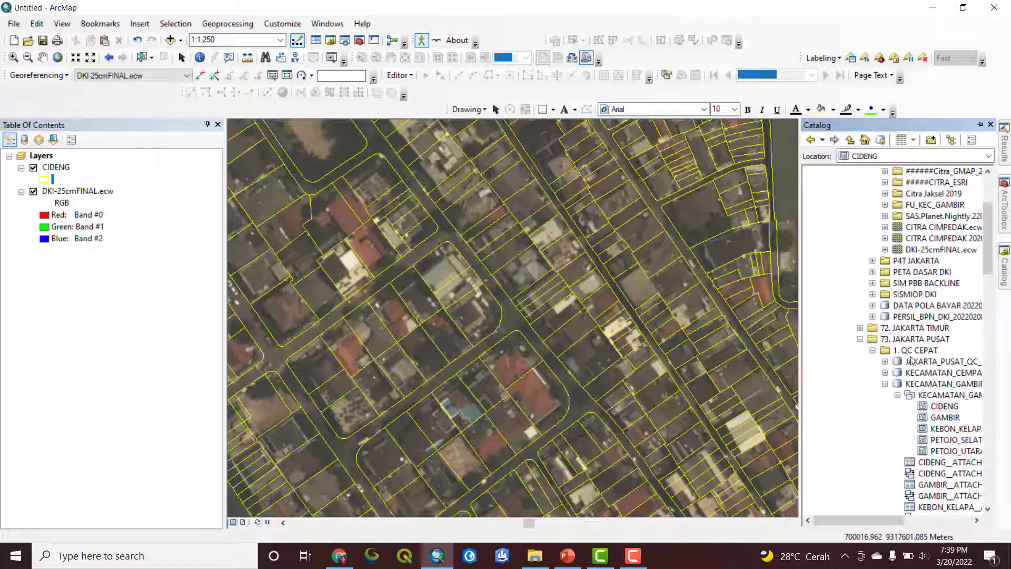
scroll(892, 363, up, 4)
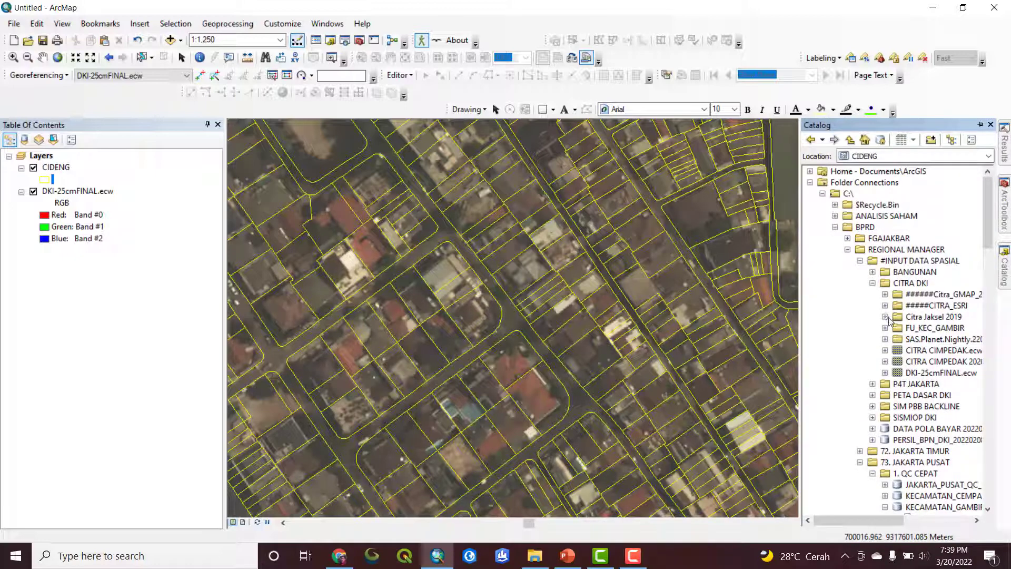
click(873, 284)
click(872, 272)
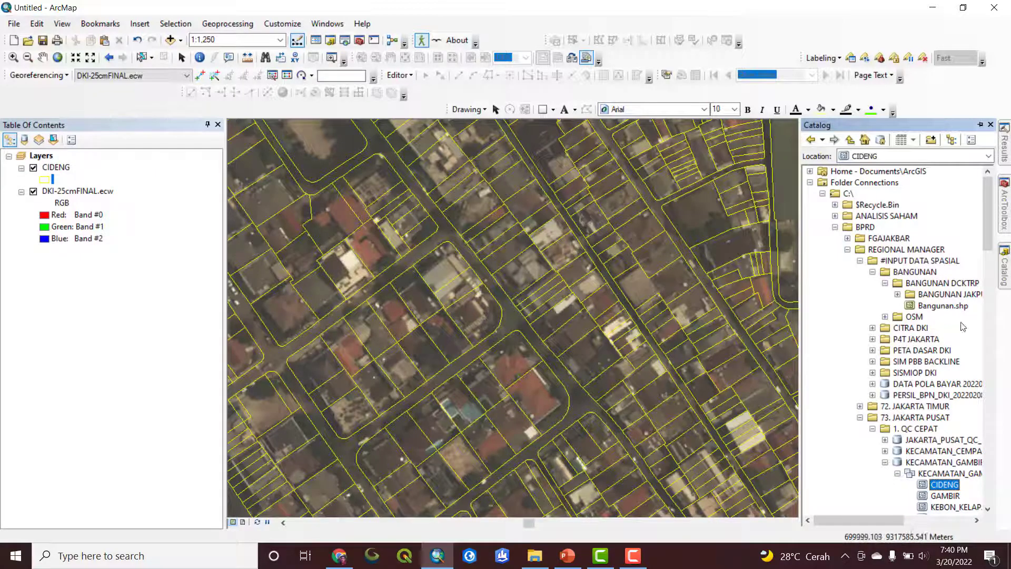
right_click(925, 295)
mouse_move(933, 374)
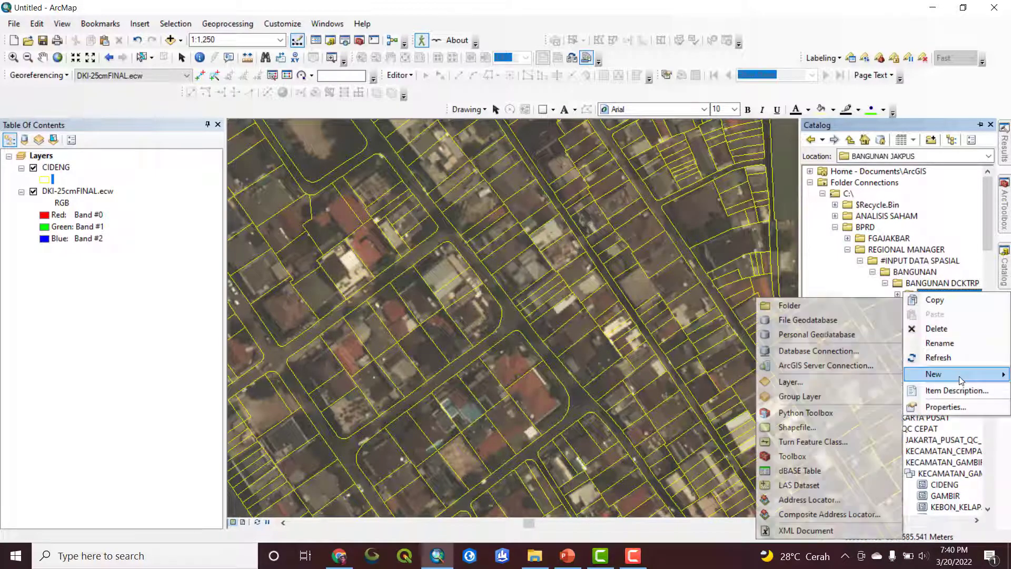
click(815, 325)
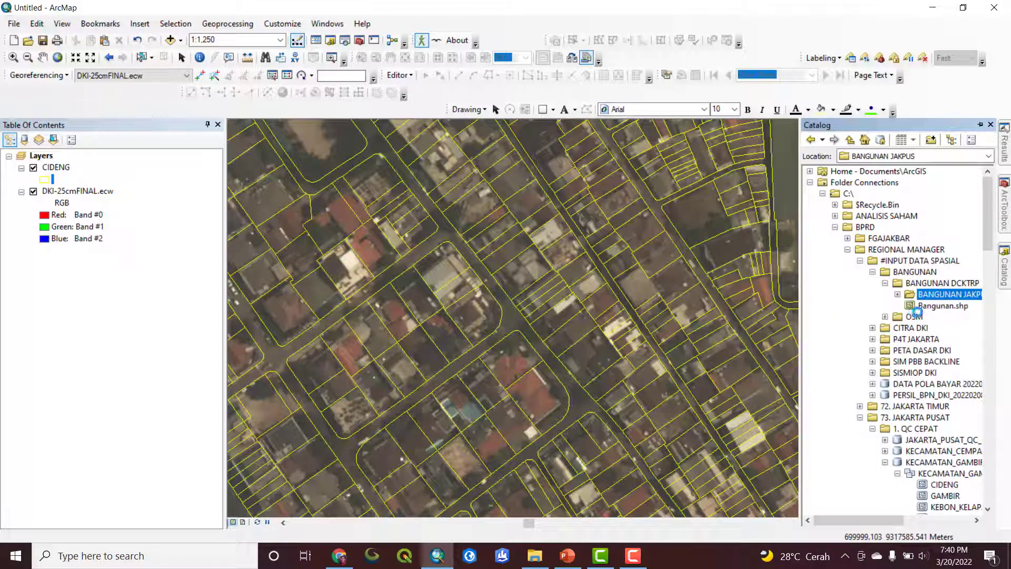
text(Ja)
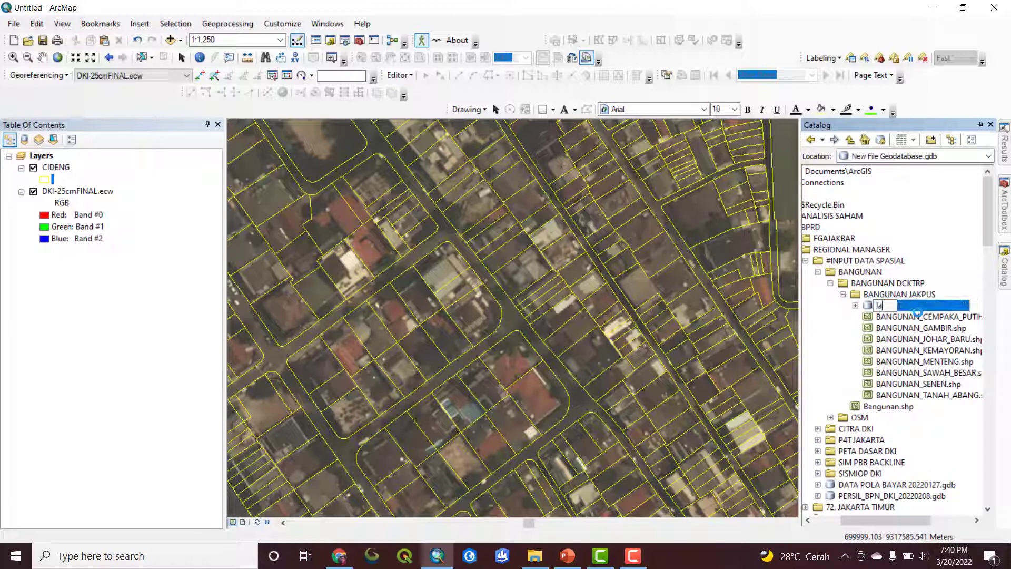
text(tihan)
key(Return)
Create a feature dataset named latihan in latihan.gdb using WGS 1984 UTM Zone 48S and no vertical coordinate system
right_click(886, 307)
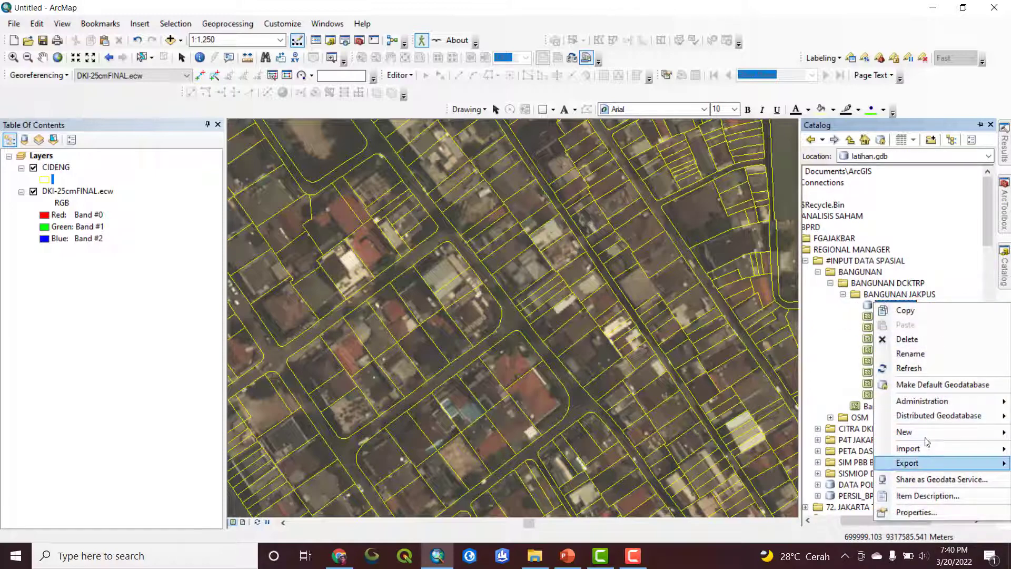
mouse_move(905, 432)
click(818, 397)
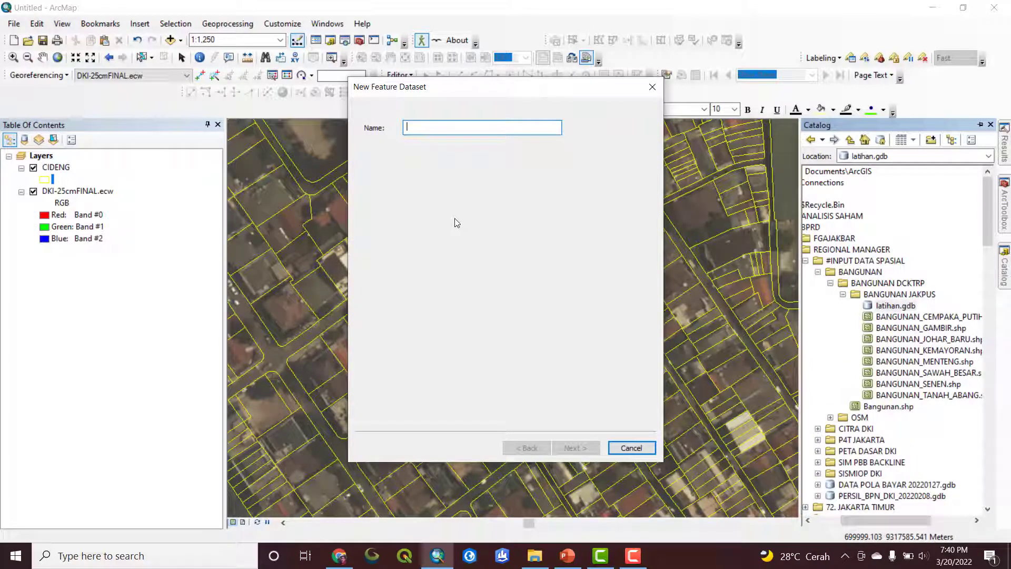
text(latihan)
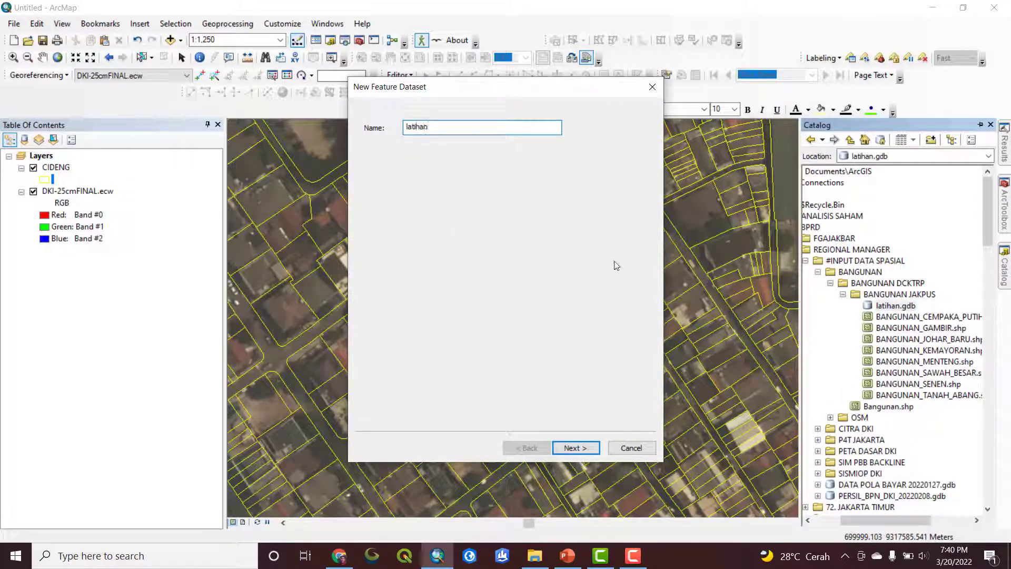
click(572, 448)
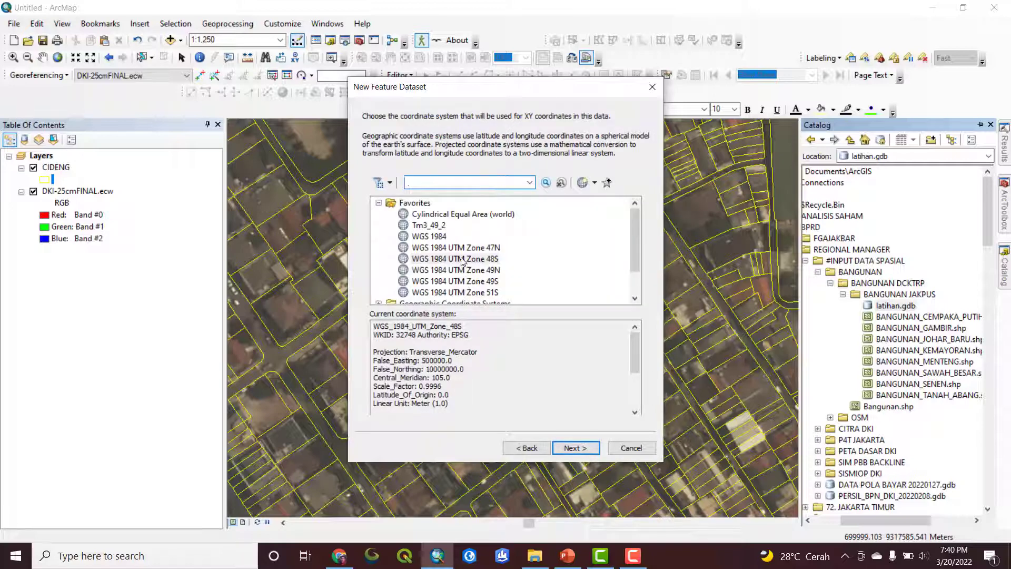
click(461, 258)
click(579, 449)
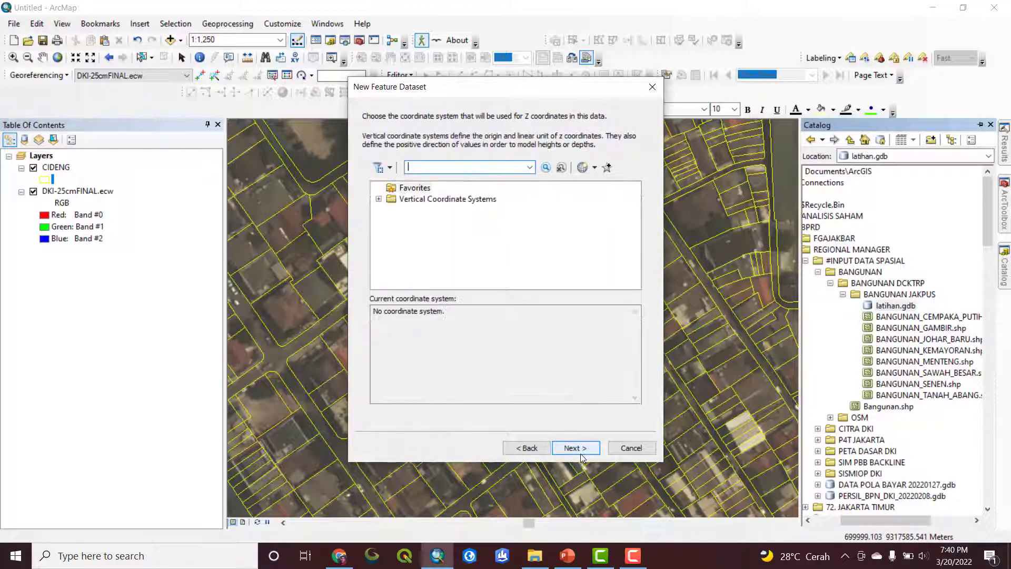
click(575, 448)
click(576, 447)
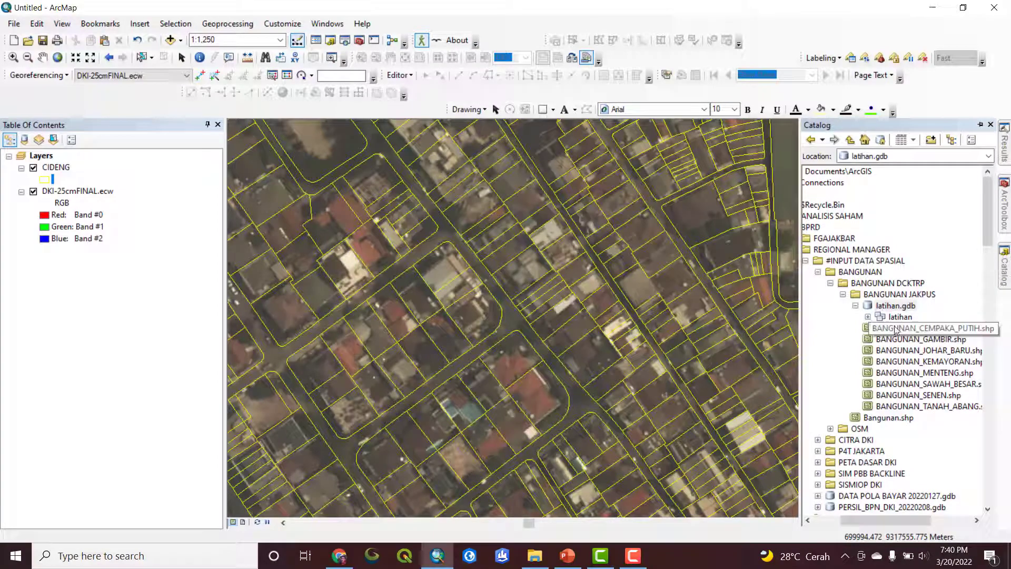
Set up a data export of the CIDENG layer into the latihan dataset as a File and Personal Geodatabase feature class
click(55, 167)
right_click(55, 167)
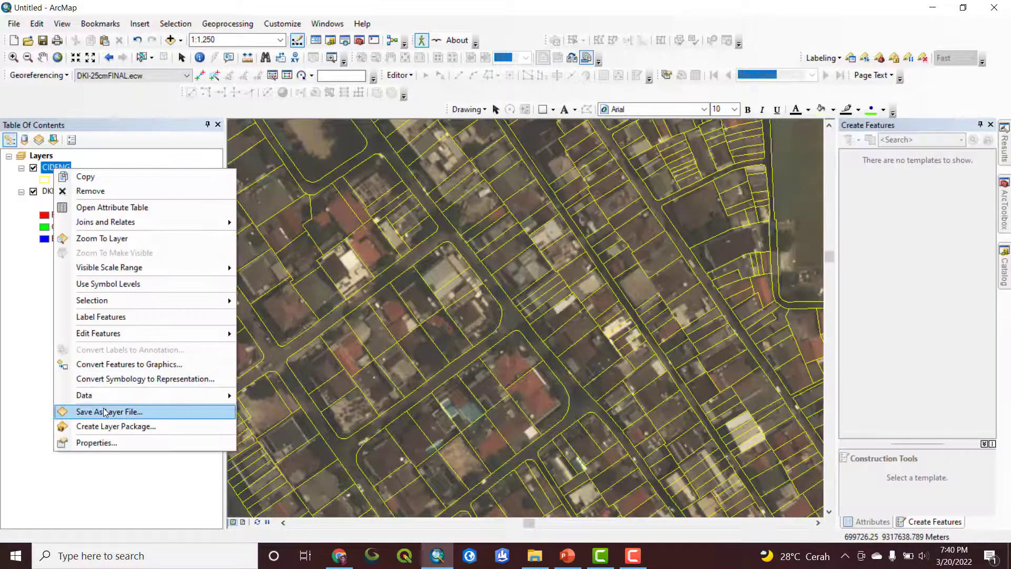
mouse_move(221, 395)
click(378, 405)
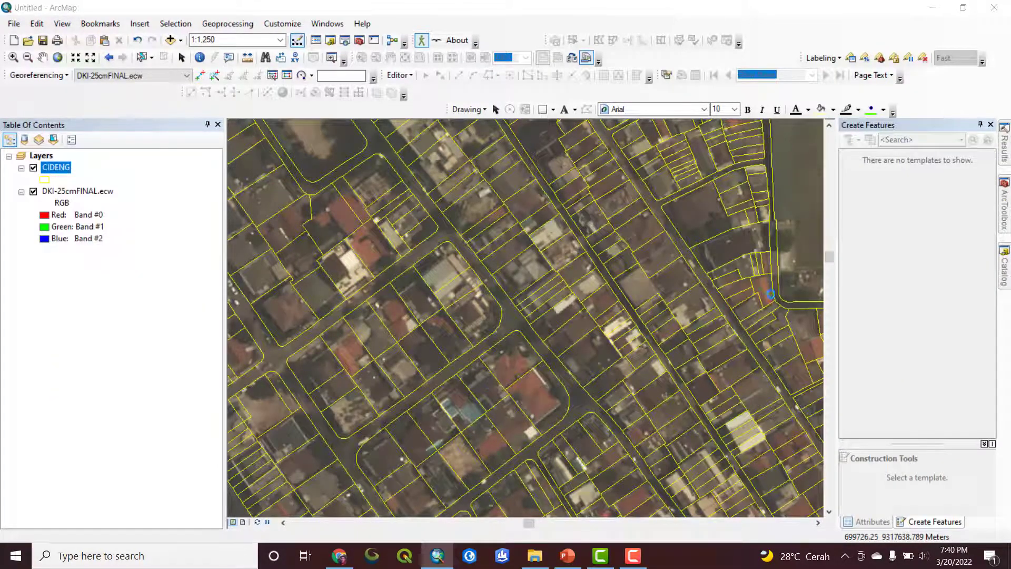
click(620, 301)
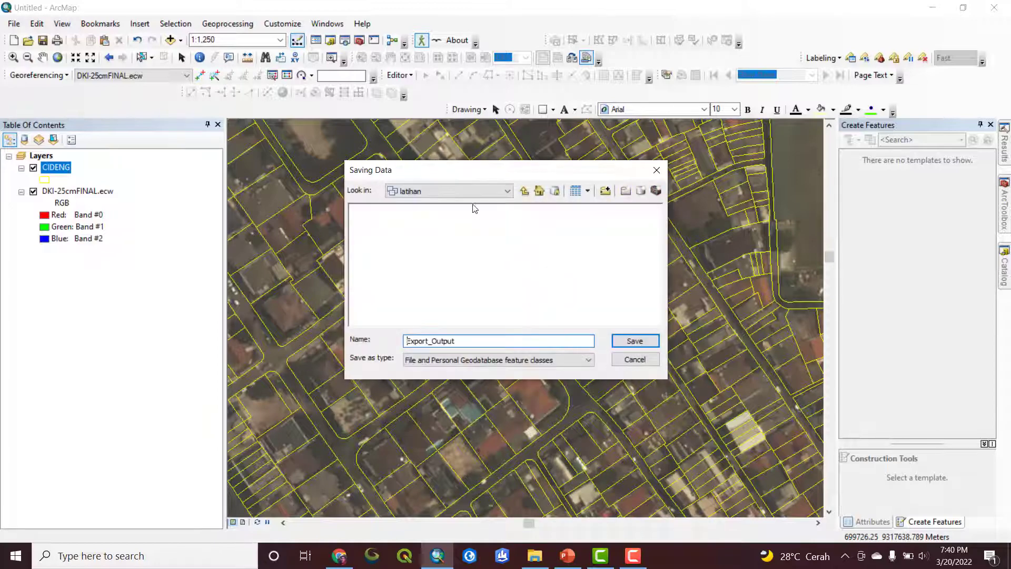
click(416, 360)
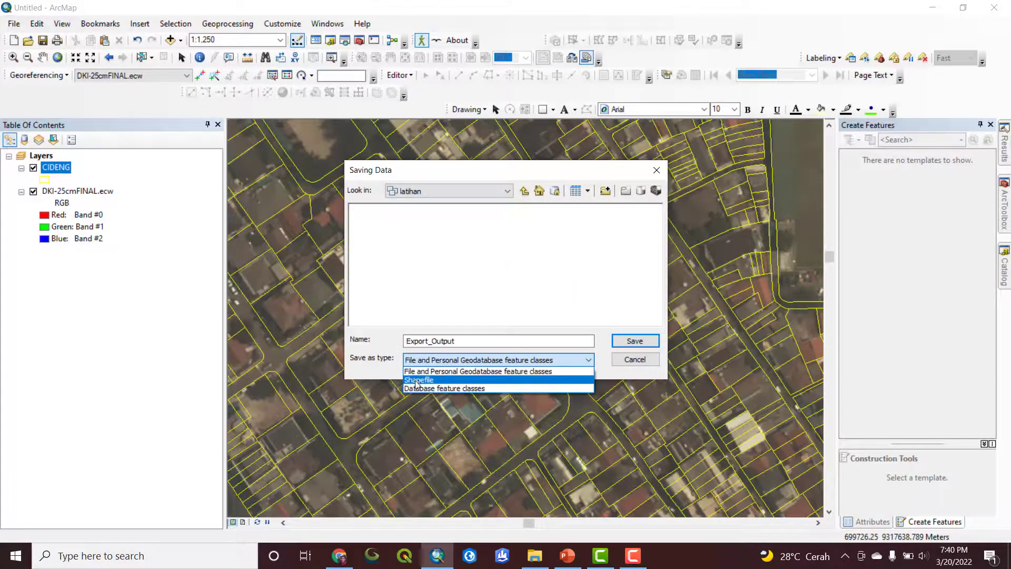
click(415, 374)
Export the CIDENG data under the name bangunan and add it to the map with its layer hidden
double_click(466, 340)
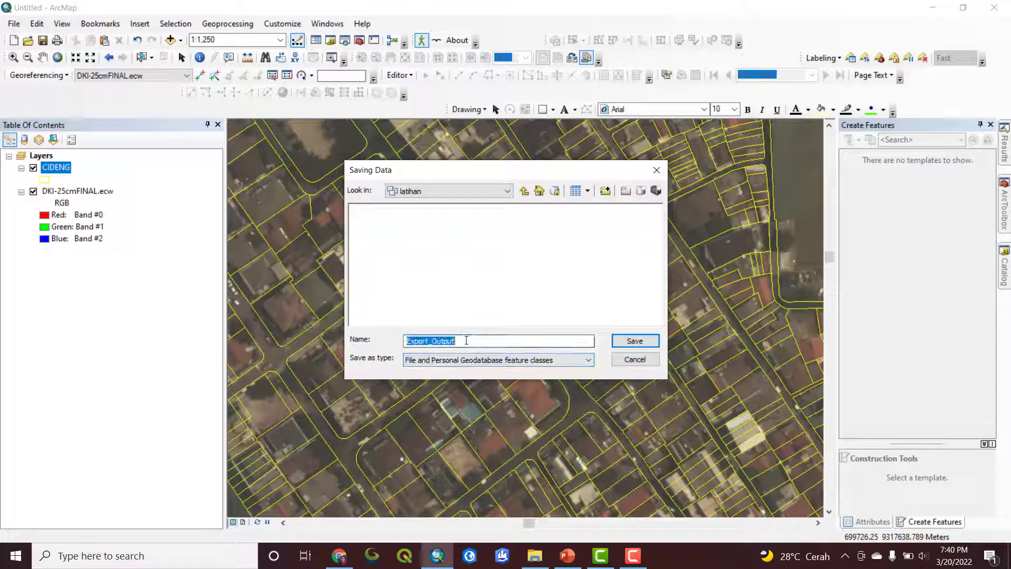
text(b)
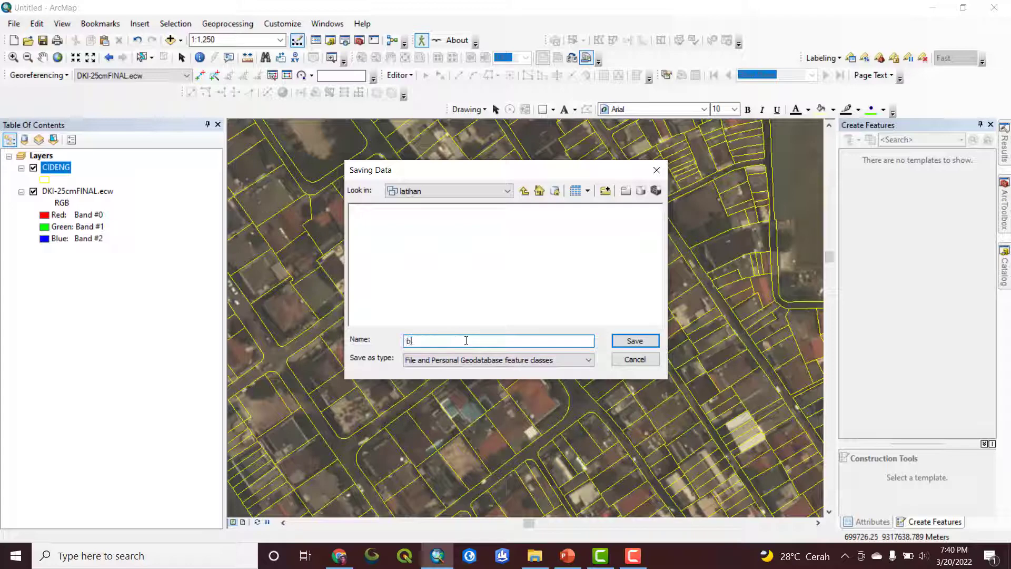
text(angunan)
click(635, 341)
click(535, 364)
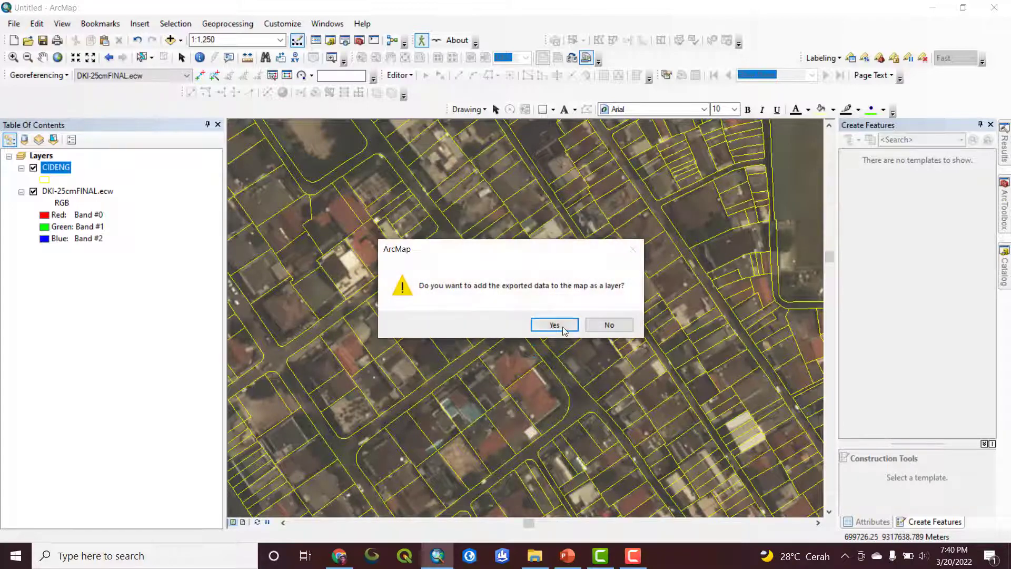
click(561, 326)
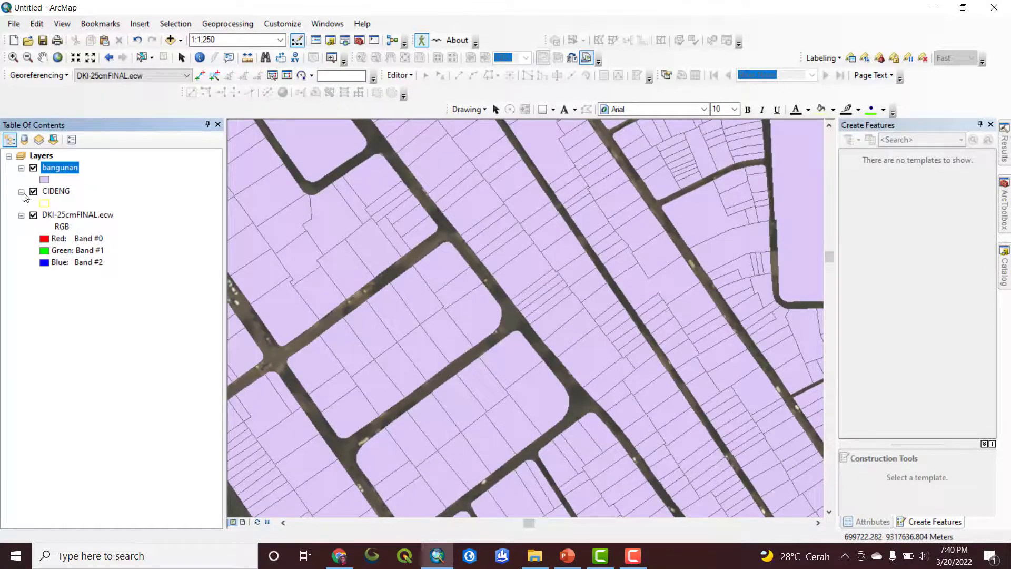
click(33, 167)
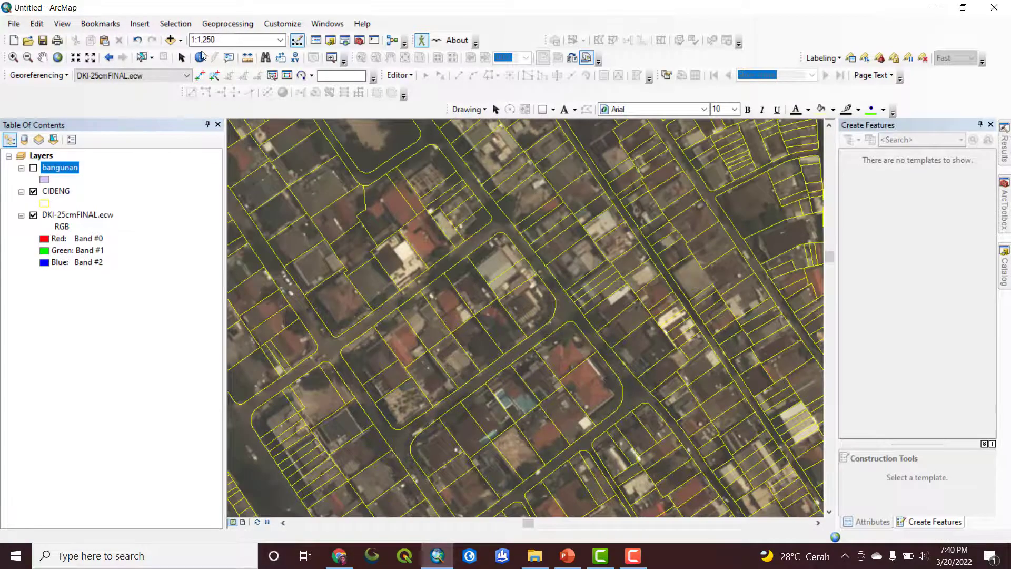
View the HTML pop-ups of two adjacent CIDENG parcels for their attributes and building photos
scroll(395, 325, up, 1)
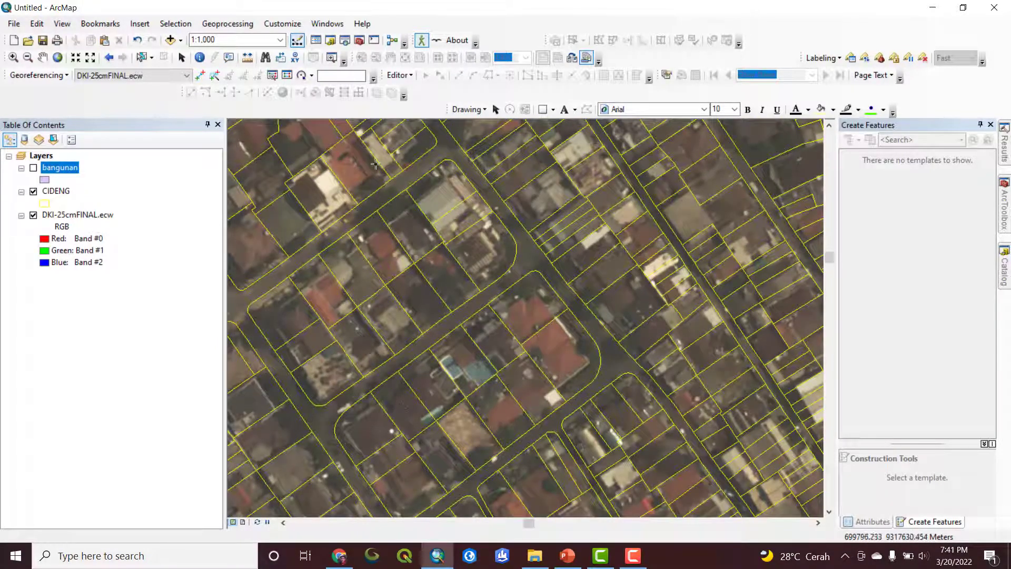
click(229, 57)
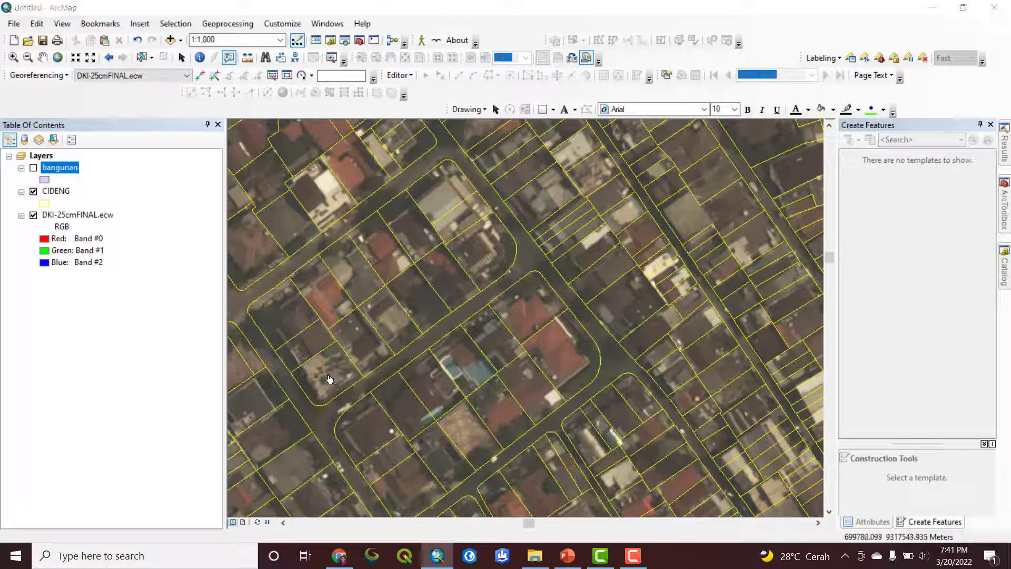
click(330, 378)
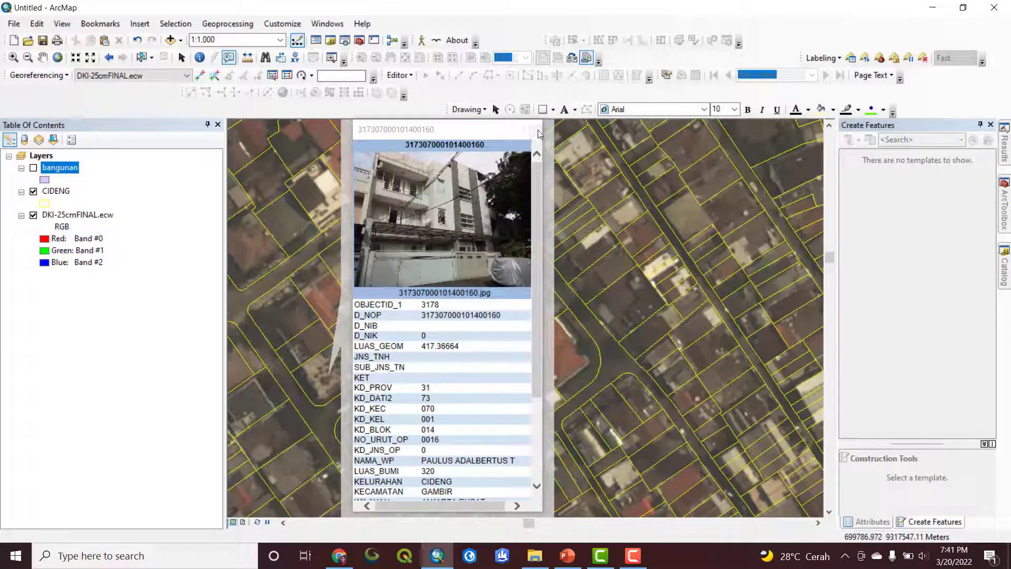
click(538, 130)
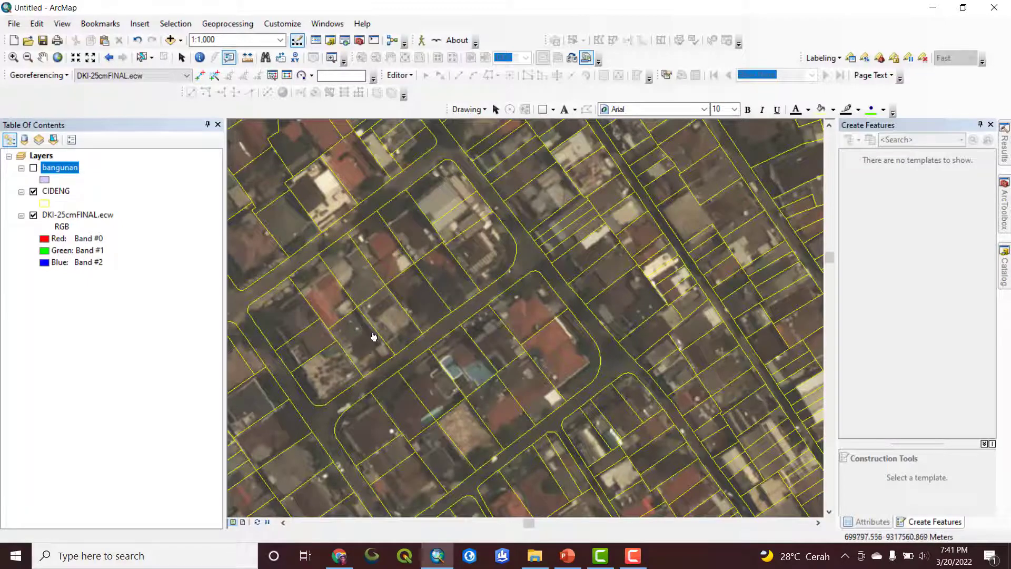
click(368, 343)
click(576, 130)
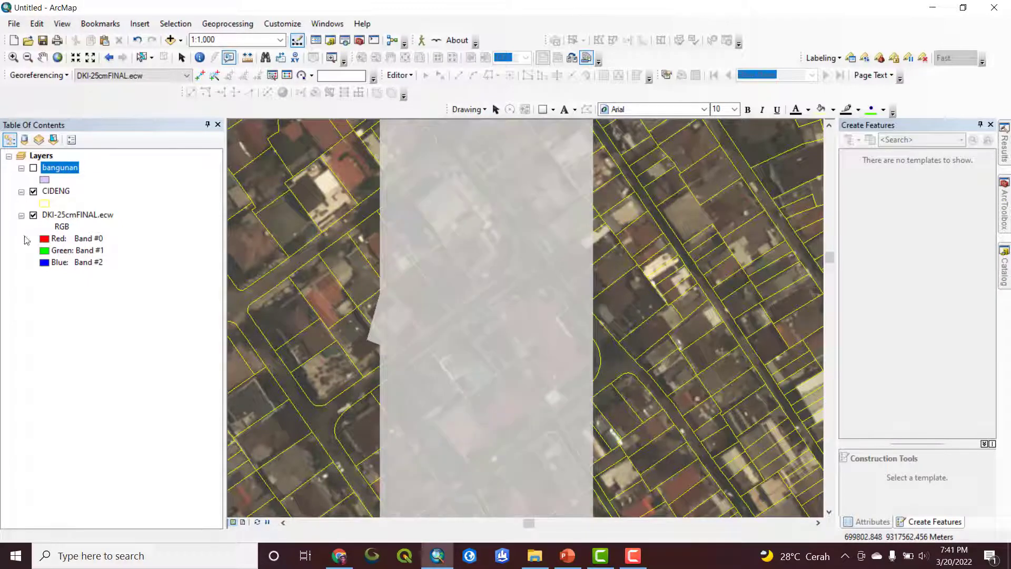
scroll(416, 354, up, 1)
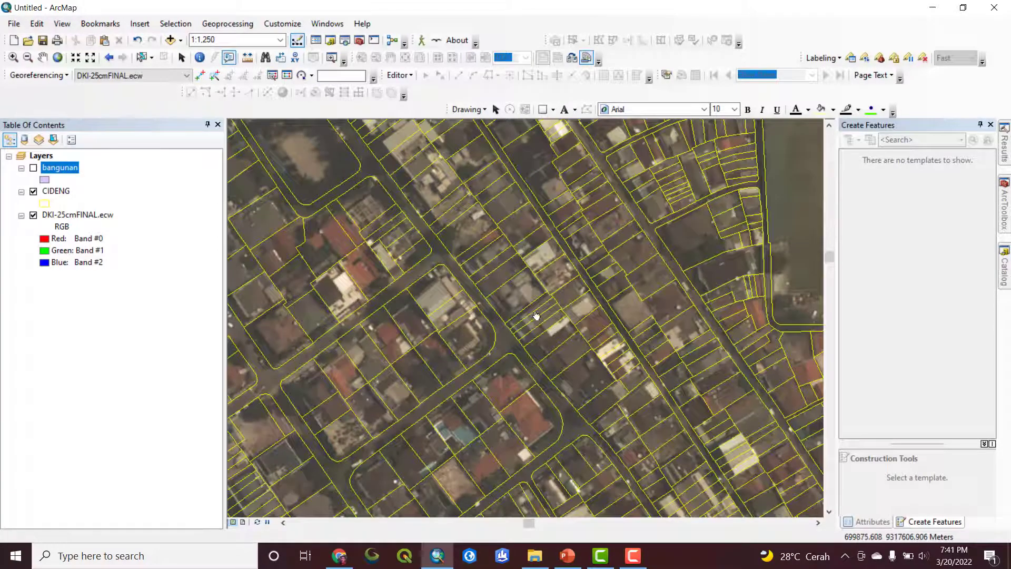
drag(734, 340, 695, 352)
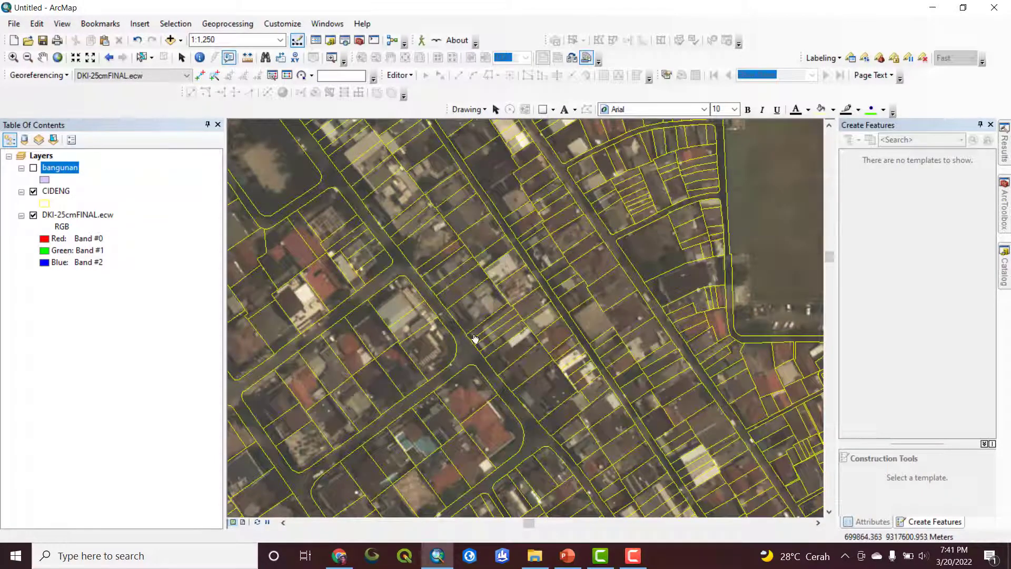
Create a new feature class named point in the latihan feature dataset of latihan.gdb, with Point Features as its type
drag(475, 339, 568, 292)
click(1003, 269)
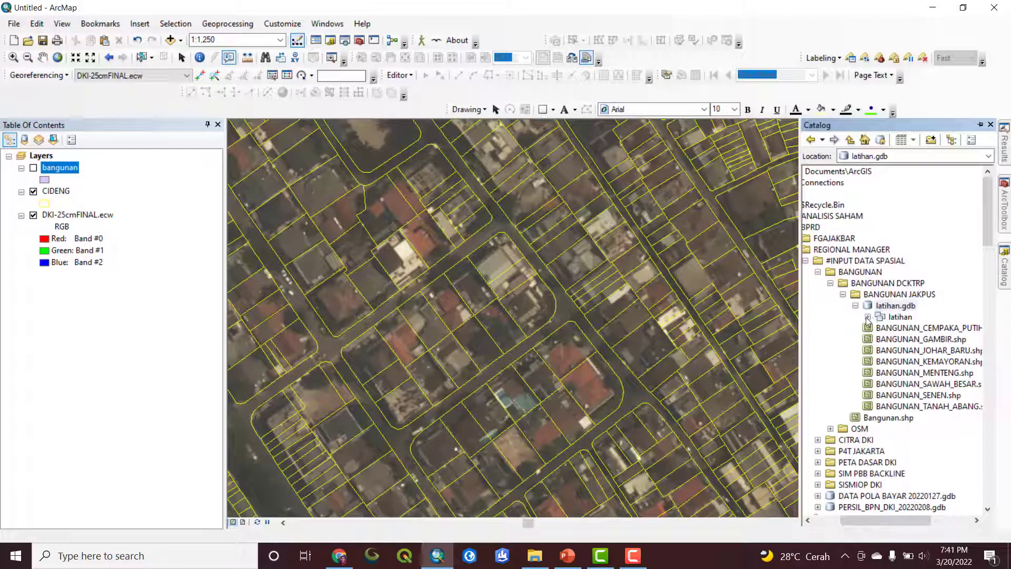
click(868, 317)
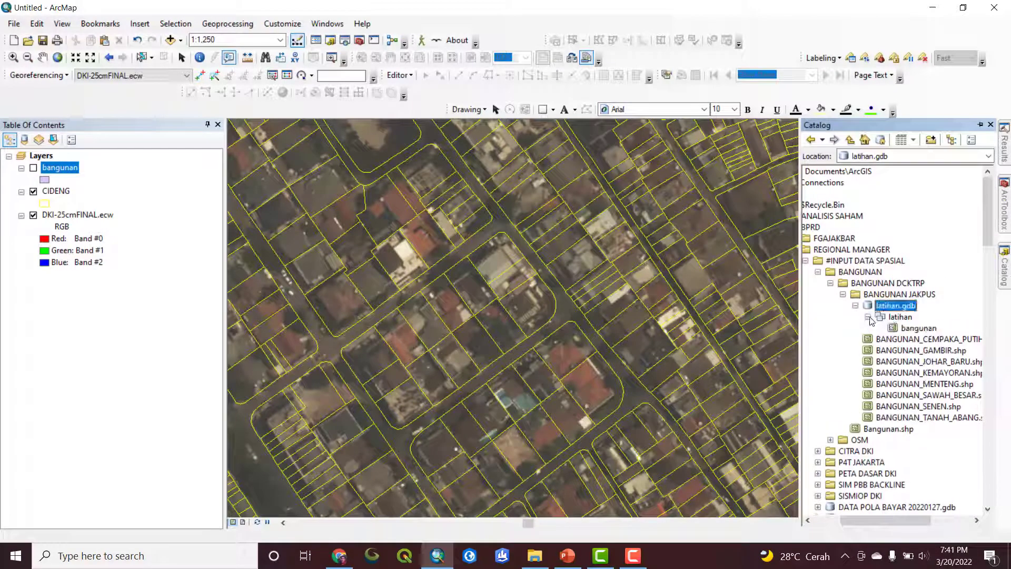
right_click(898, 318)
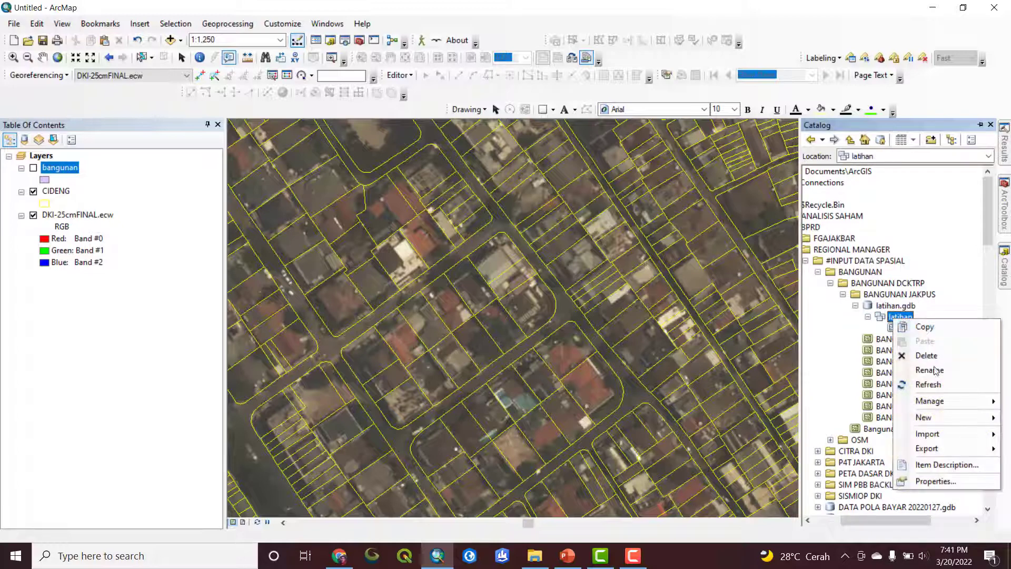
mouse_move(940, 416)
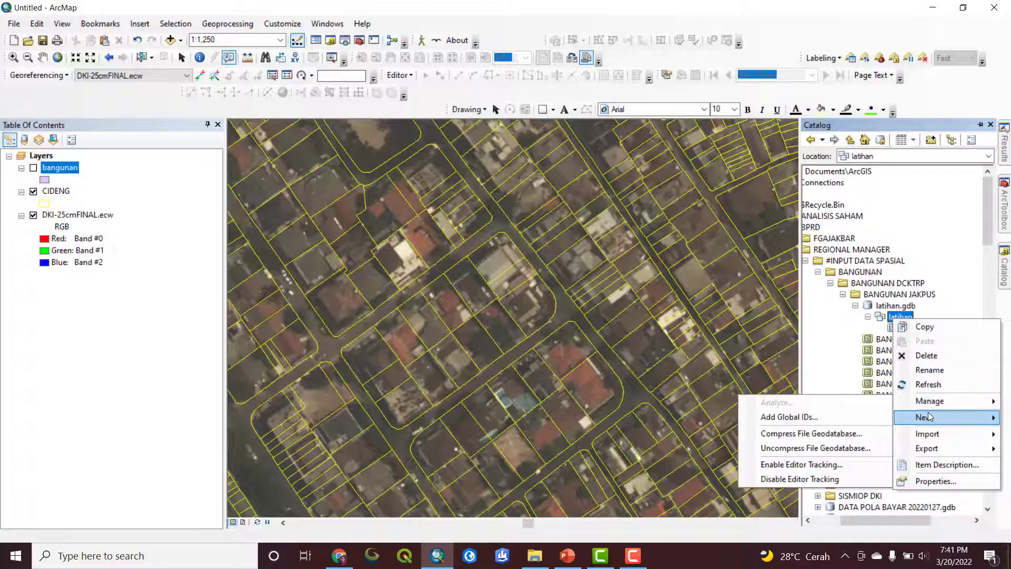
click(826, 420)
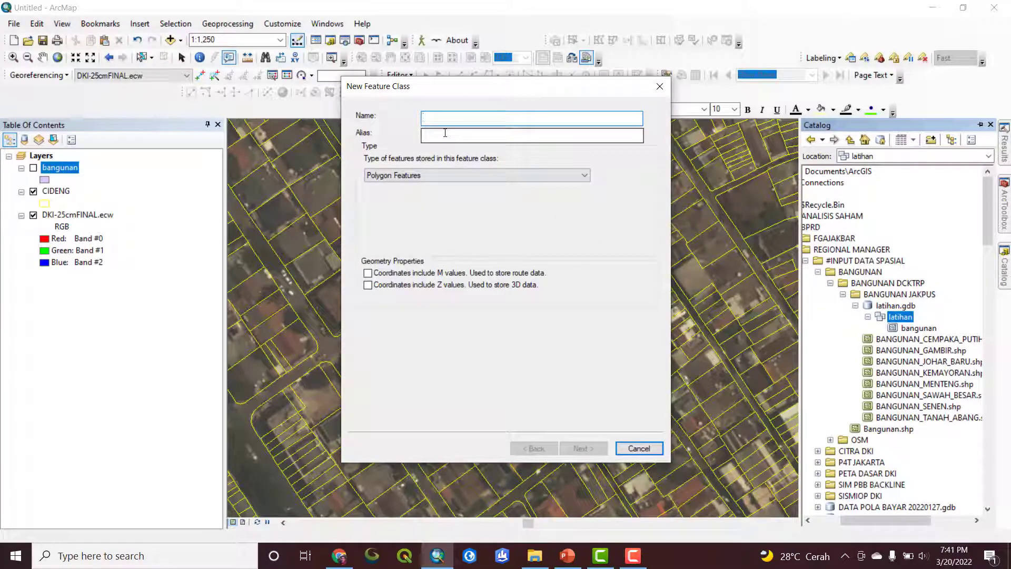
text(point)
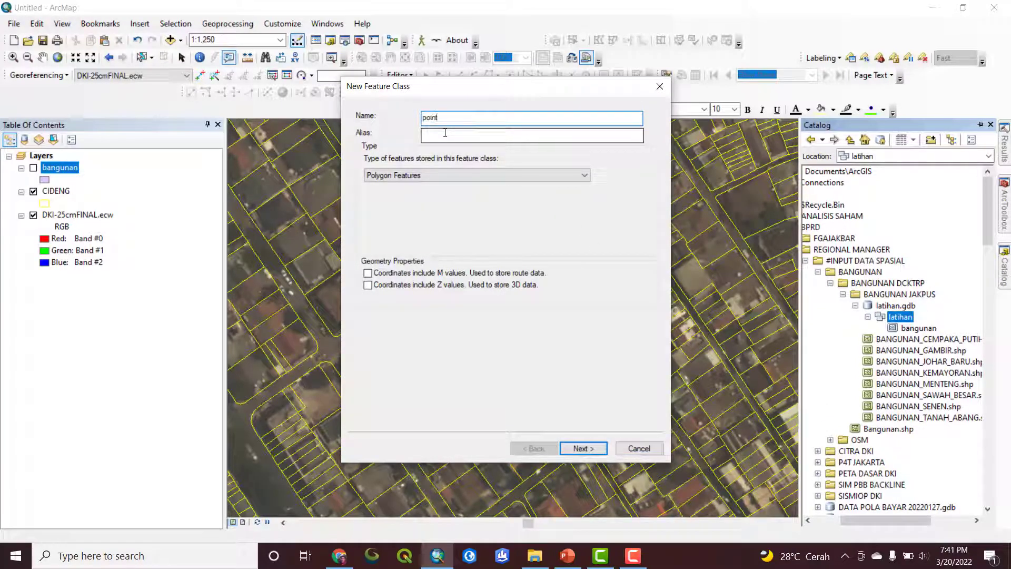
click(545, 175)
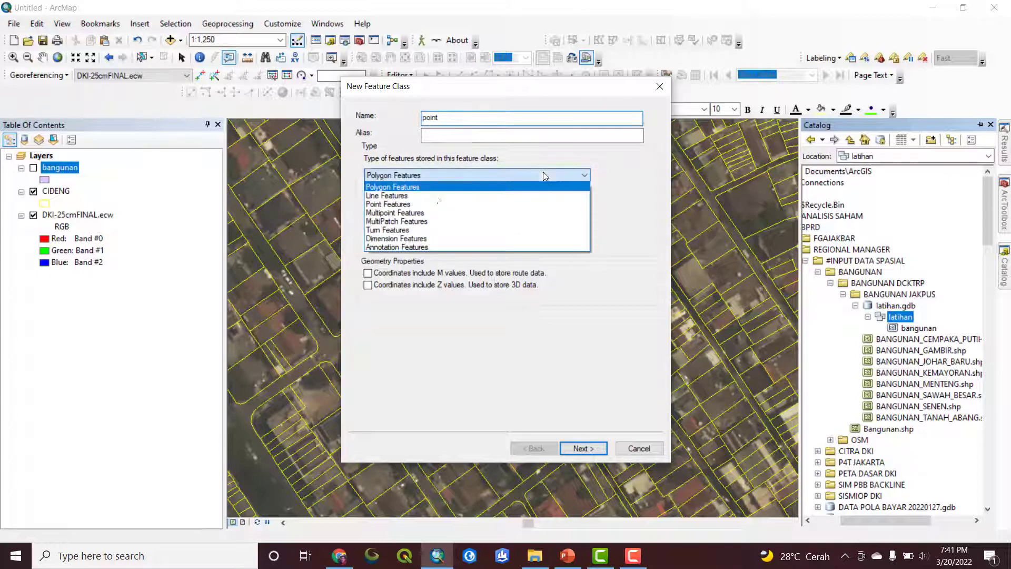
click(383, 205)
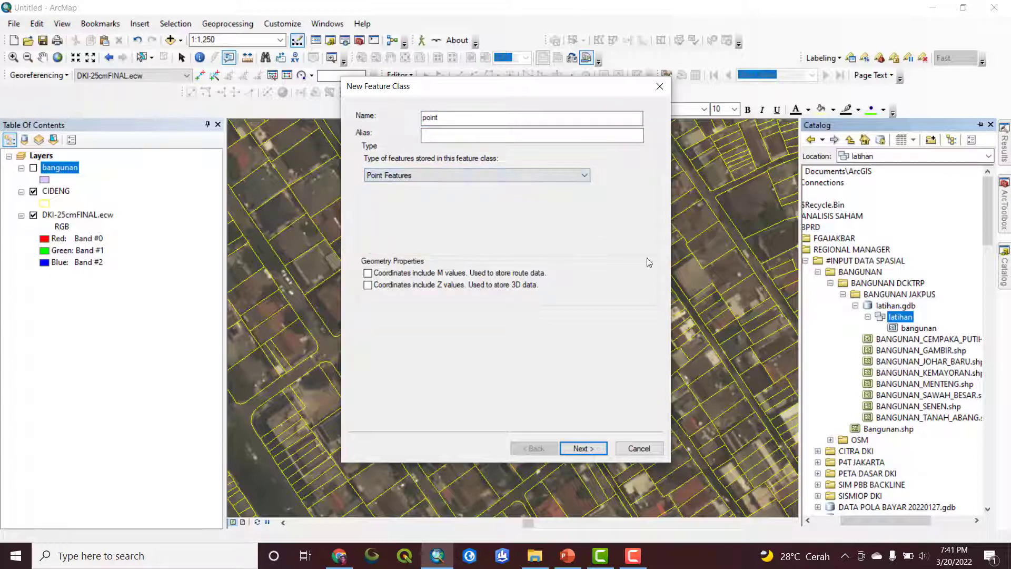
click(584, 449)
click(585, 449)
click(585, 448)
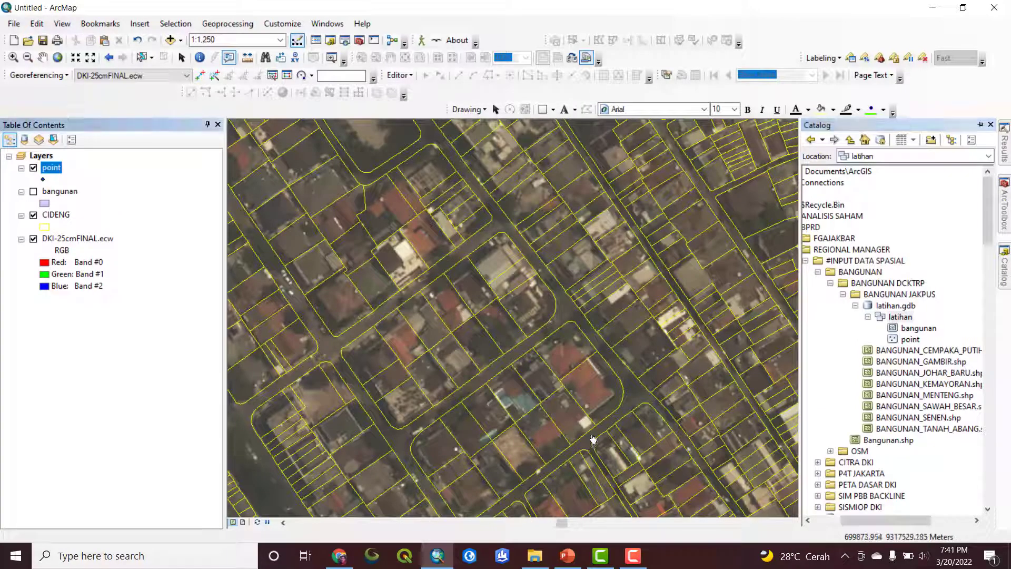
Show the bangunan layer and symbolize it with no fill color and a yellow outline of width 1
click(33, 192)
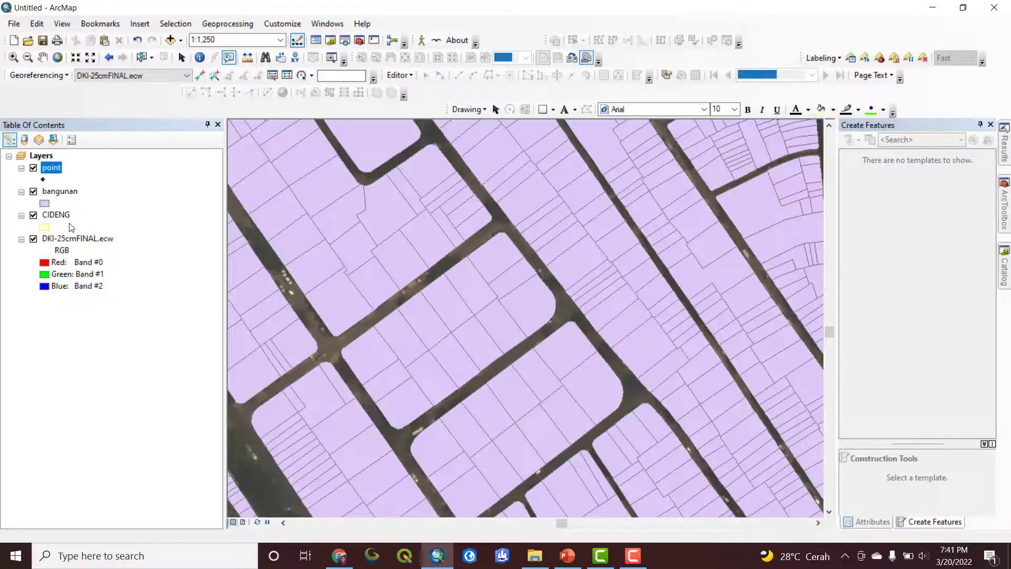
click(45, 204)
click(577, 248)
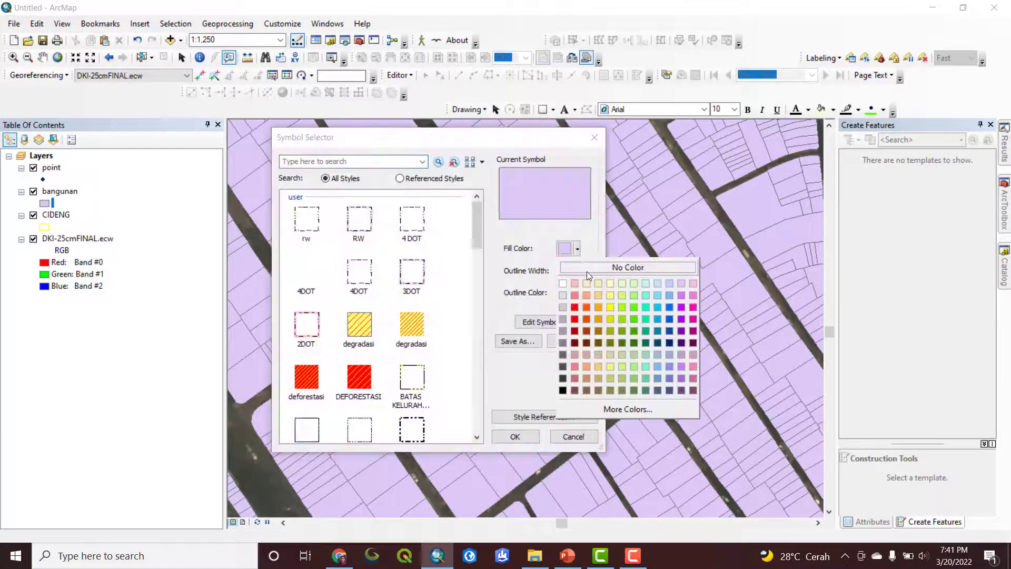
click(584, 269)
click(577, 293)
click(610, 352)
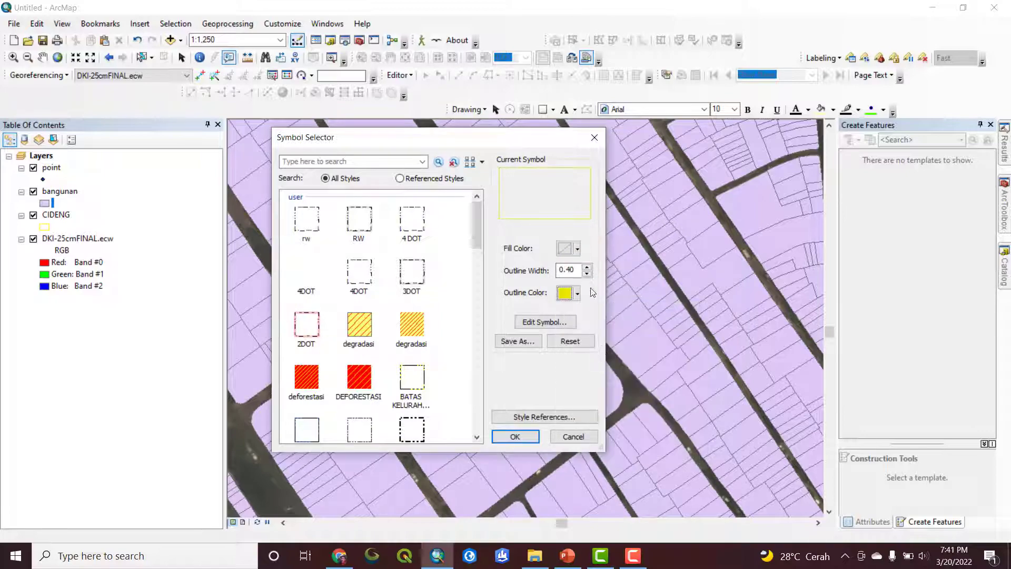
click(586, 266)
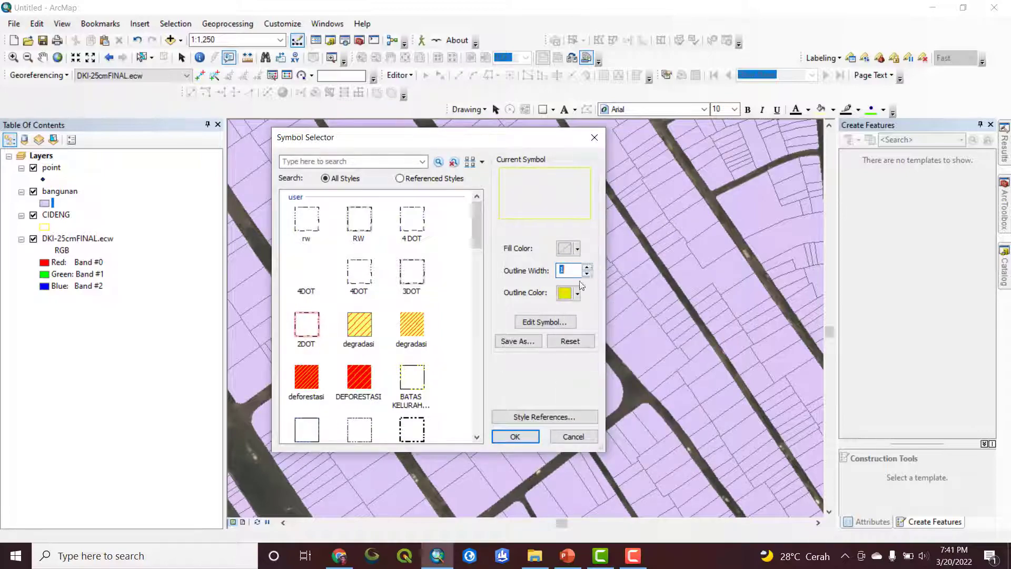
click(515, 436)
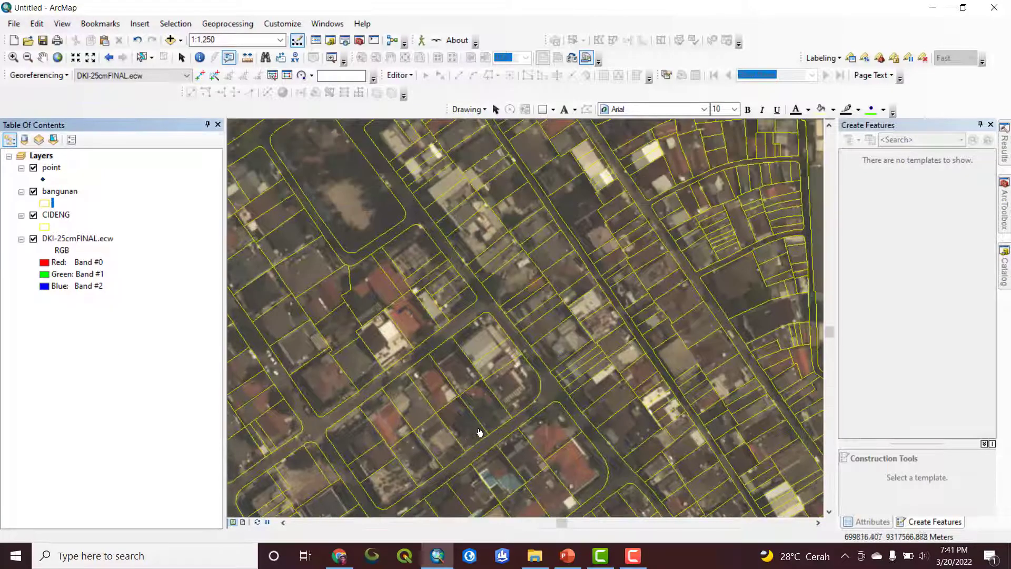
Enhance the DKI-25cmFINAL.ecw imagery through Image Analysis by enabling DRA and applying a Std-dev stretch
drag(479, 432, 479, 352)
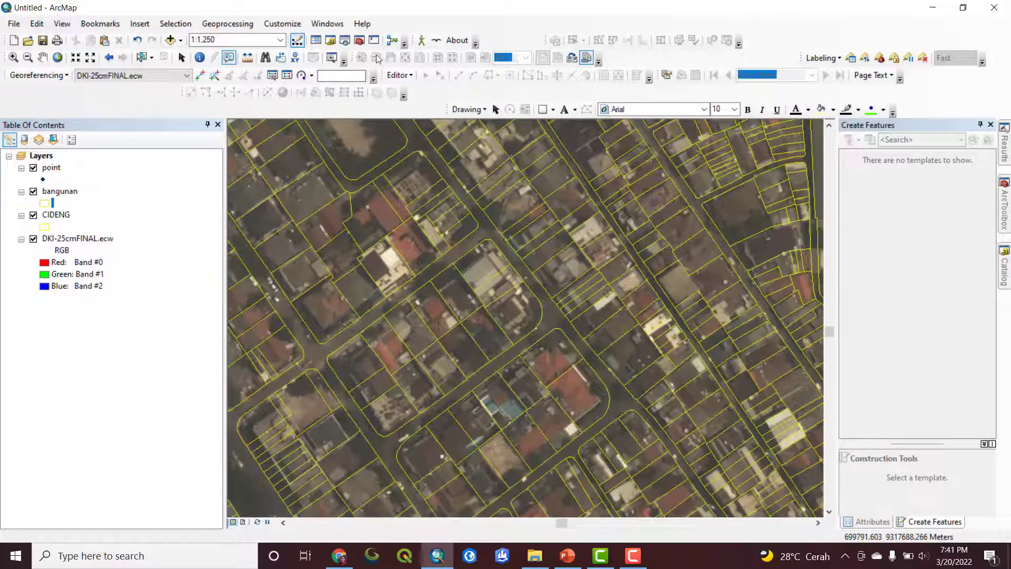
click(327, 24)
click(352, 129)
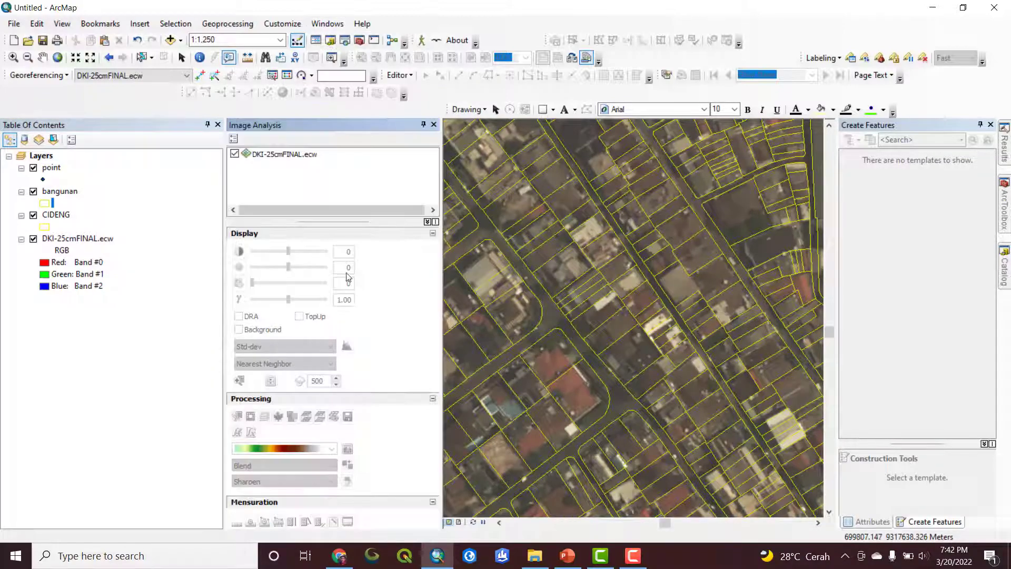
click(274, 157)
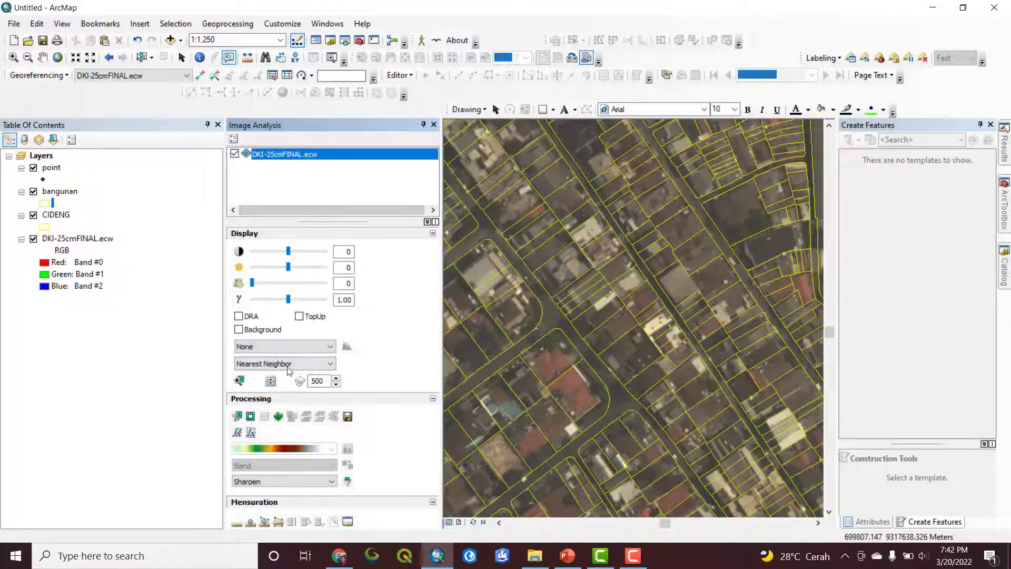
click(239, 316)
click(264, 347)
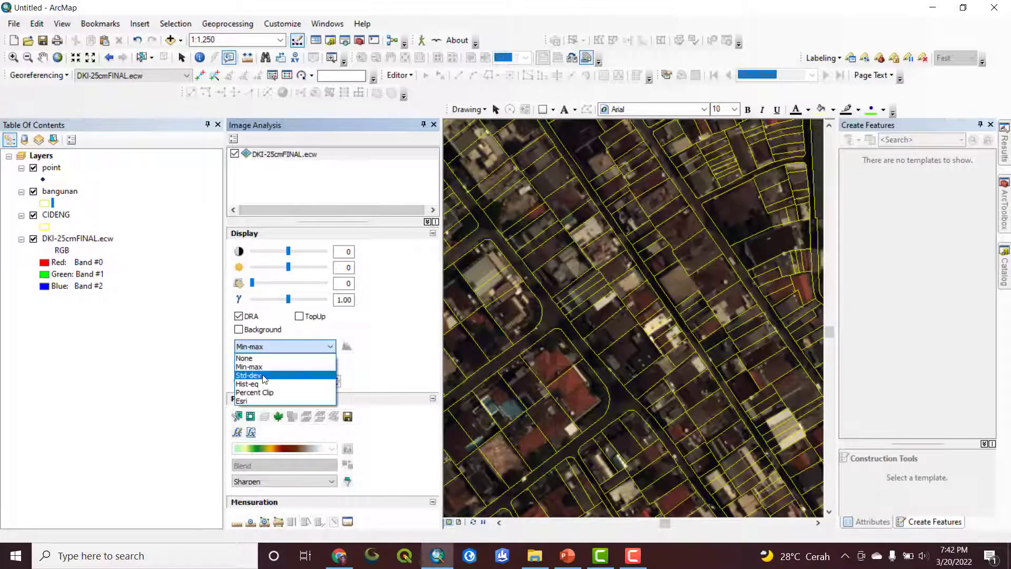
click(264, 375)
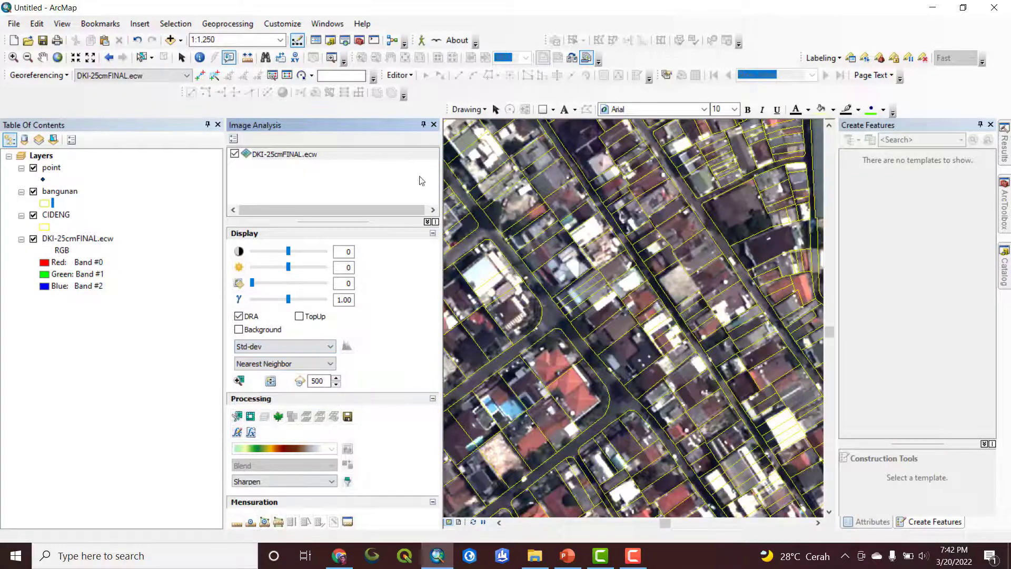
click(434, 124)
Examine the enhanced imagery and parcel outlines across the Cideng area at several scales, ending on a housing block at 1:600
mouse_move(510, 452)
mouse_down()
mouse_move(568, 288)
mouse_move(456, 363)
mouse_up()
drag(657, 262, 538, 320)
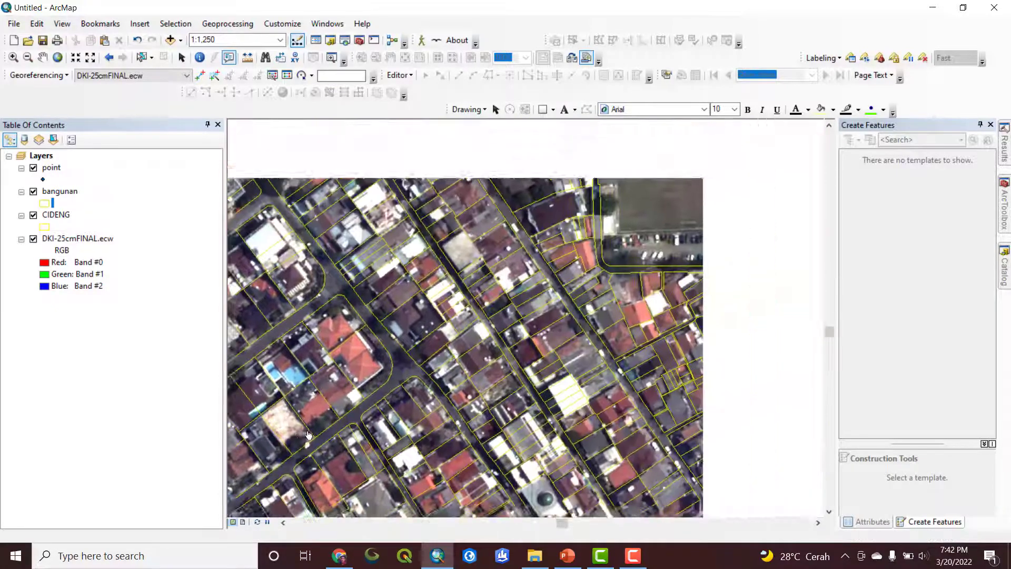
drag(295, 379, 553, 231)
drag(758, 450, 427, 454)
scroll(415, 319, up, 2)
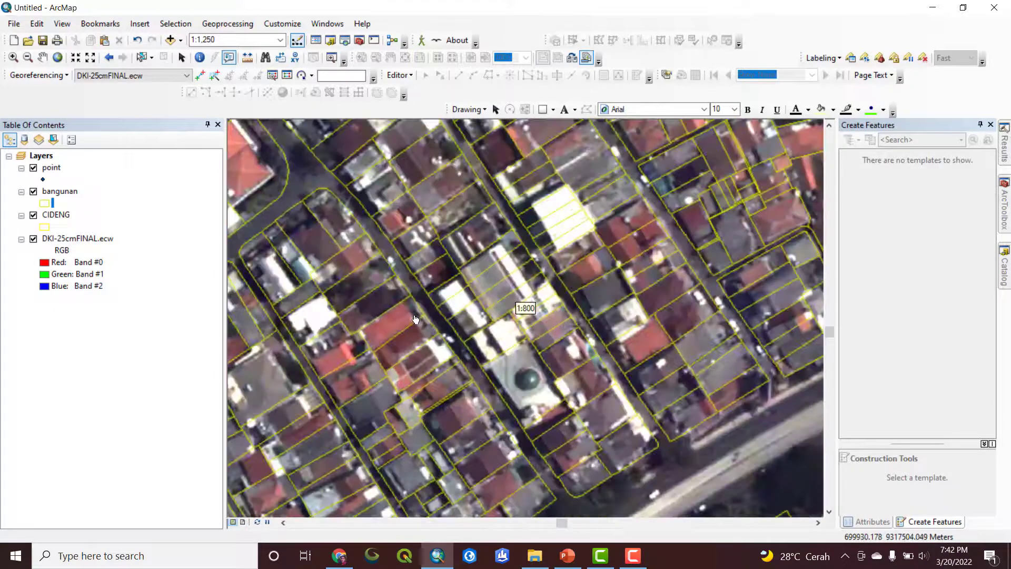
drag(362, 301, 418, 380)
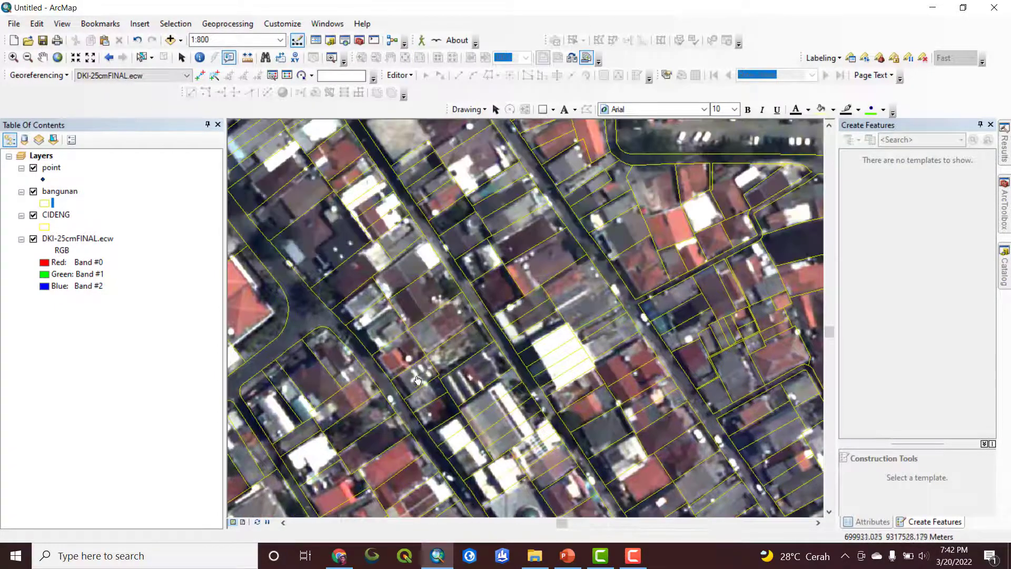
drag(359, 343, 409, 382)
drag(396, 325, 475, 410)
drag(363, 321, 481, 451)
drag(377, 345, 530, 535)
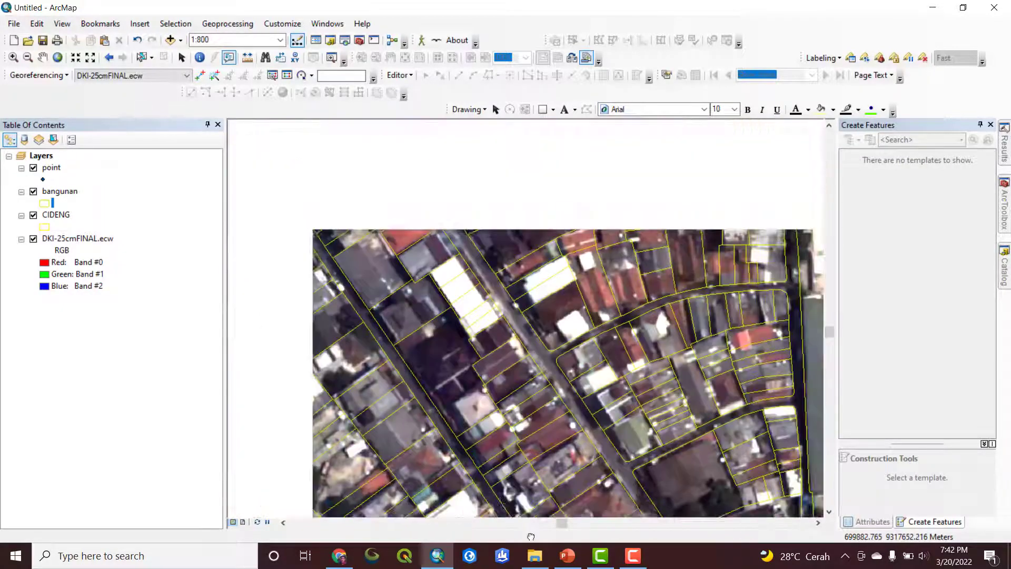
scroll(402, 424, down, 5)
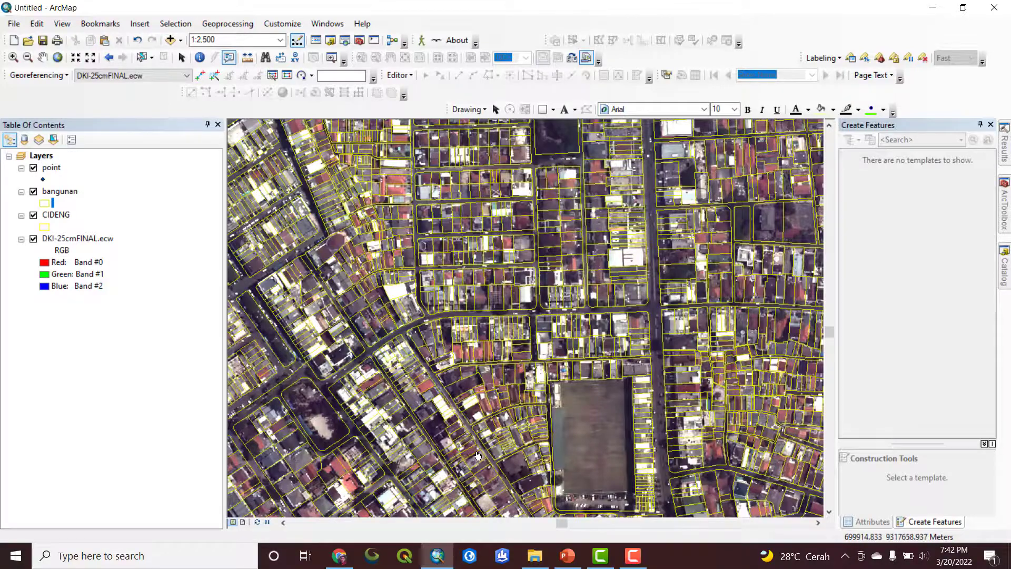
drag(477, 455, 415, 504)
drag(387, 454, 591, 330)
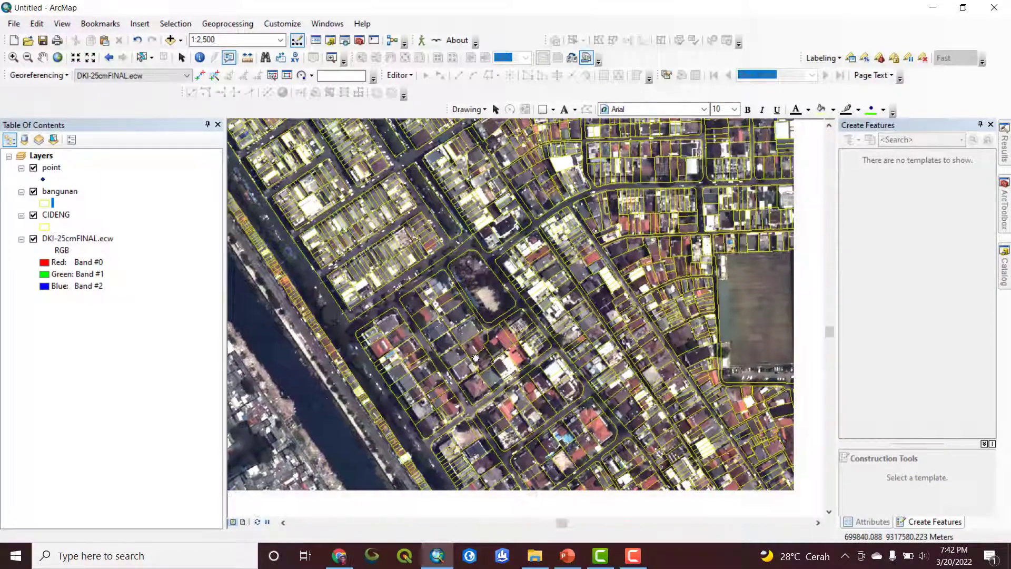
drag(475, 358, 359, 279)
drag(648, 243, 503, 390)
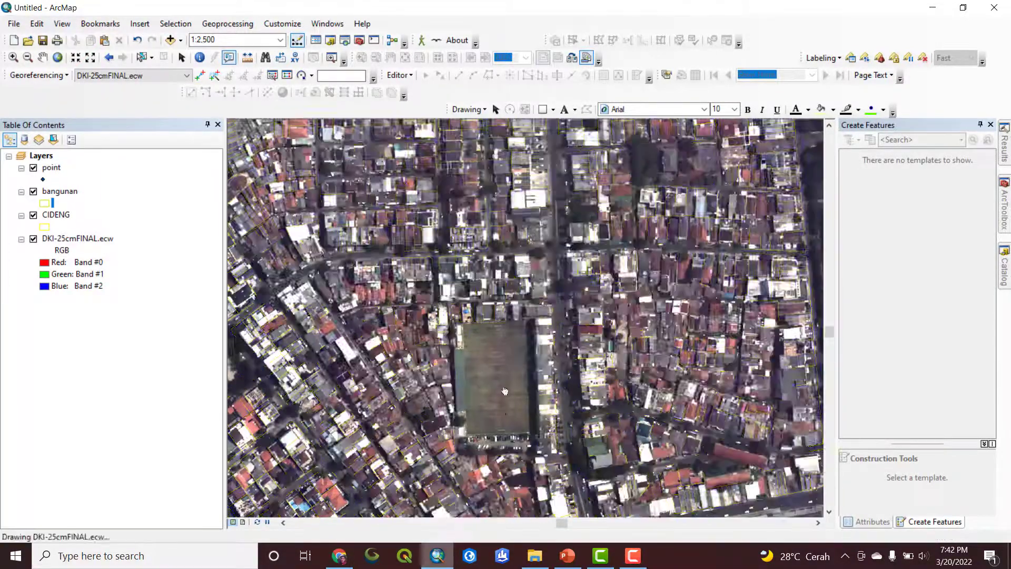
drag(598, 378, 534, 444)
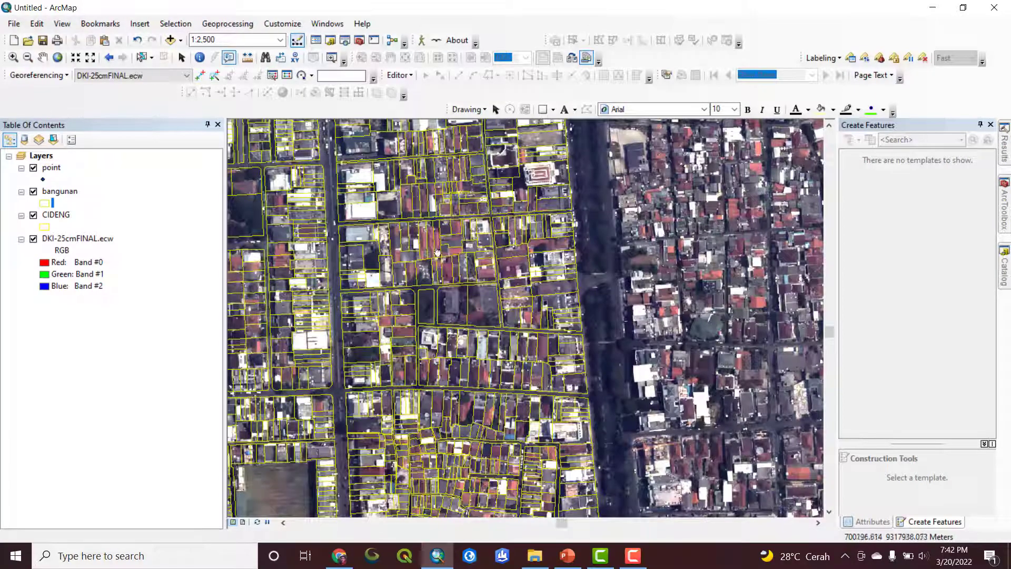
drag(437, 252, 480, 416)
drag(316, 413, 596, 256)
drag(587, 395, 480, 254)
scroll(563, 347, down, 4)
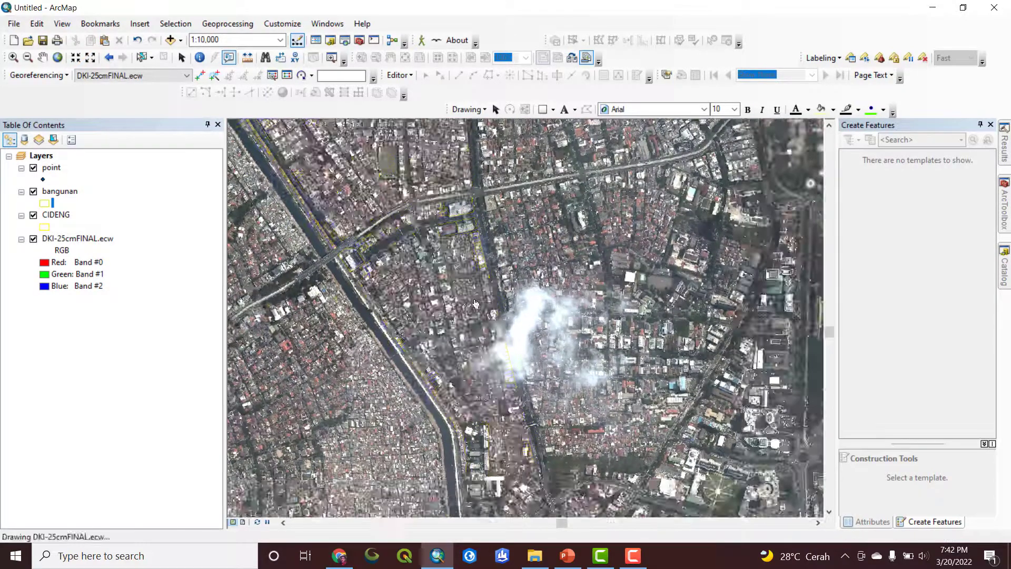
scroll(475, 303, up, 5)
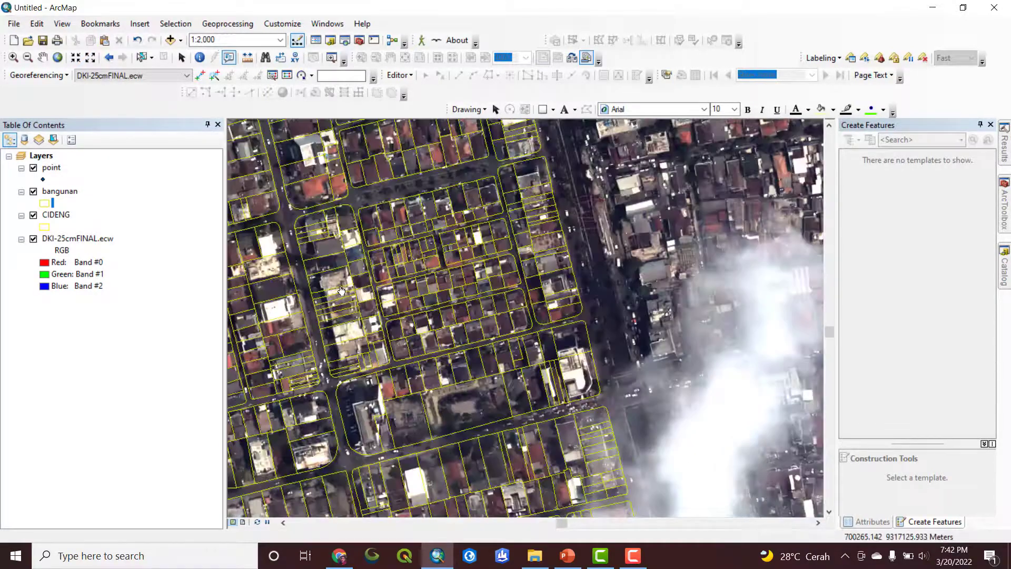
drag(351, 280, 314, 355)
drag(332, 301, 383, 336)
scroll(384, 336, up, 2)
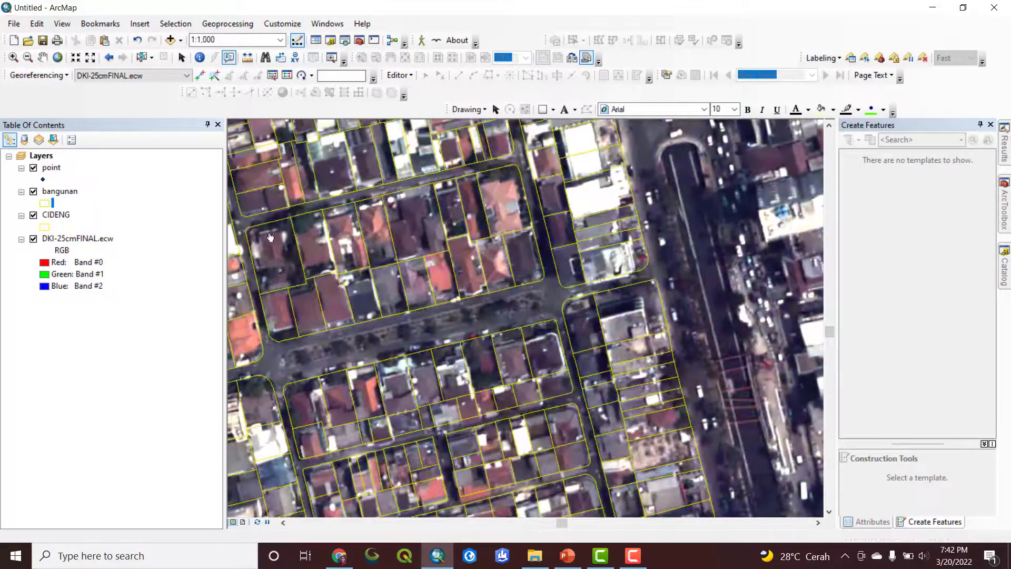
scroll(331, 298, up, 2)
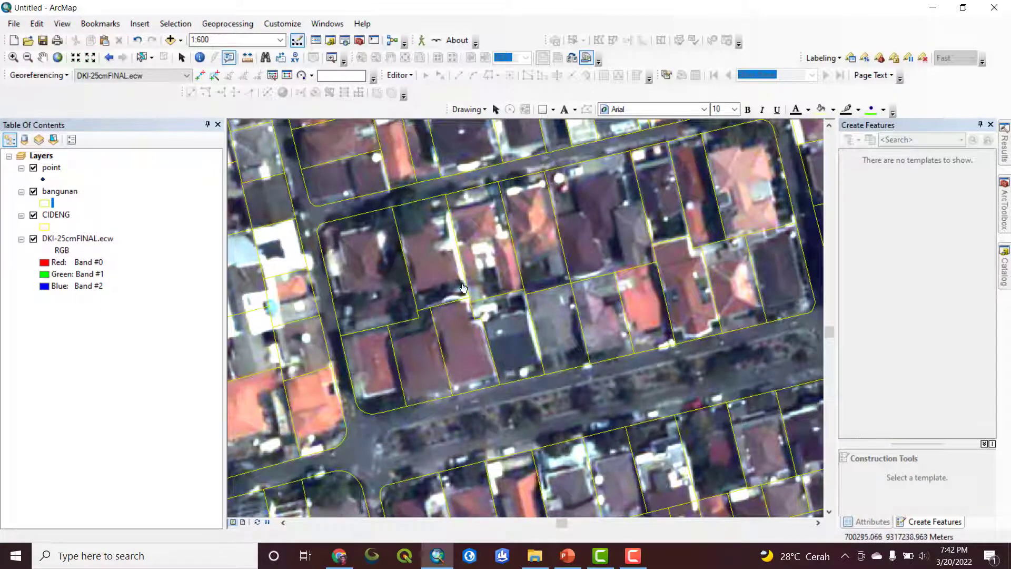
Hide and collapse the CIDENG layer, and start an edit session on the bangunan layer
click(21, 215)
right_click(60, 189)
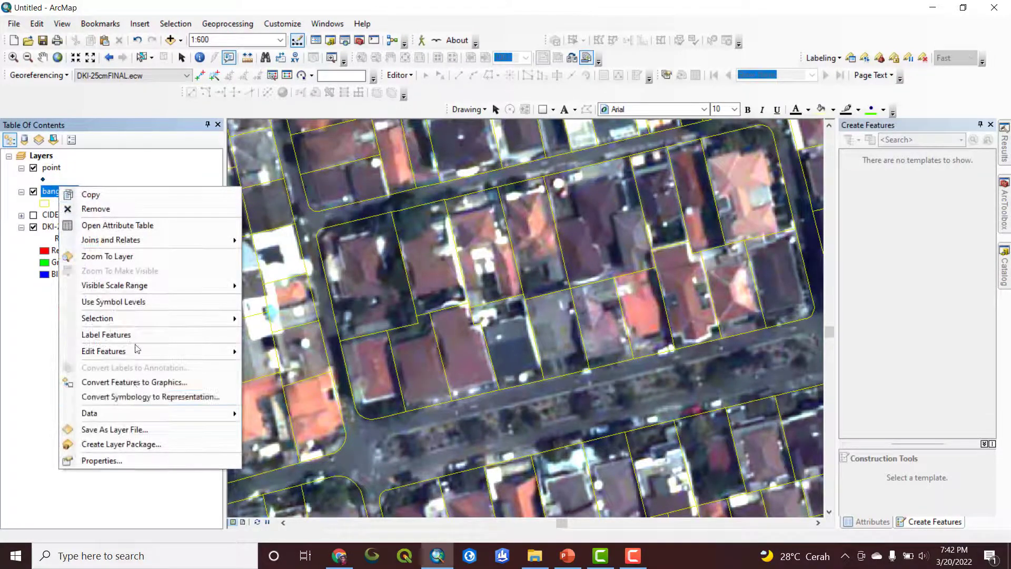
mouse_move(228, 354)
click(284, 351)
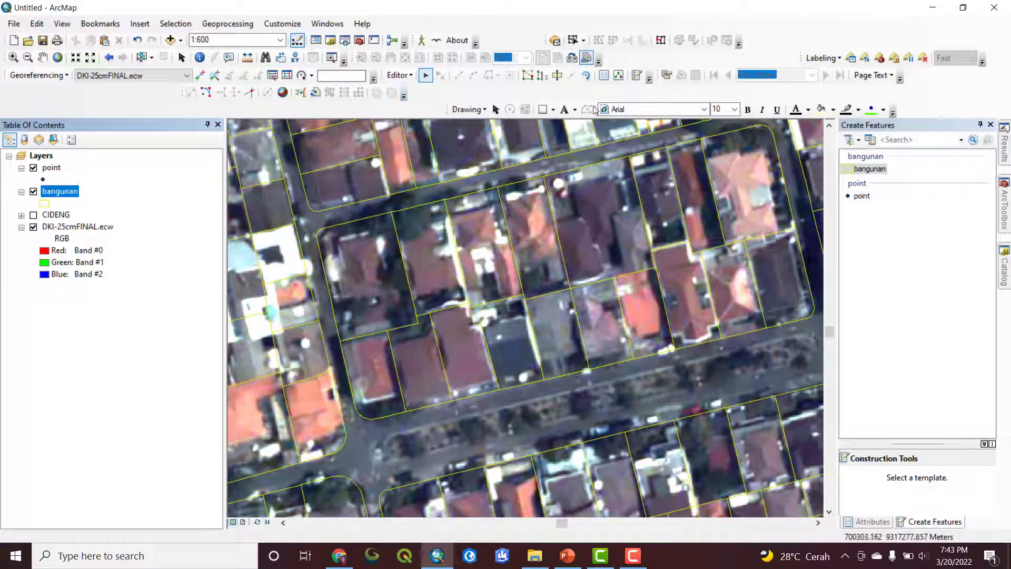
Select the corner parcel at the west end of the housing block and set up Cut Polygons with right-angle segments
click(141, 57)
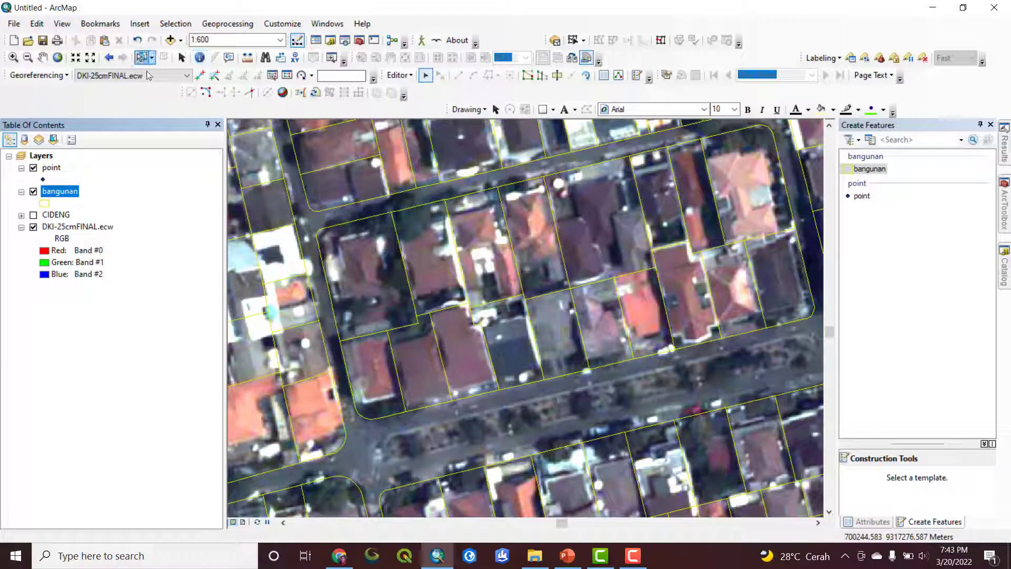
click(361, 263)
click(557, 75)
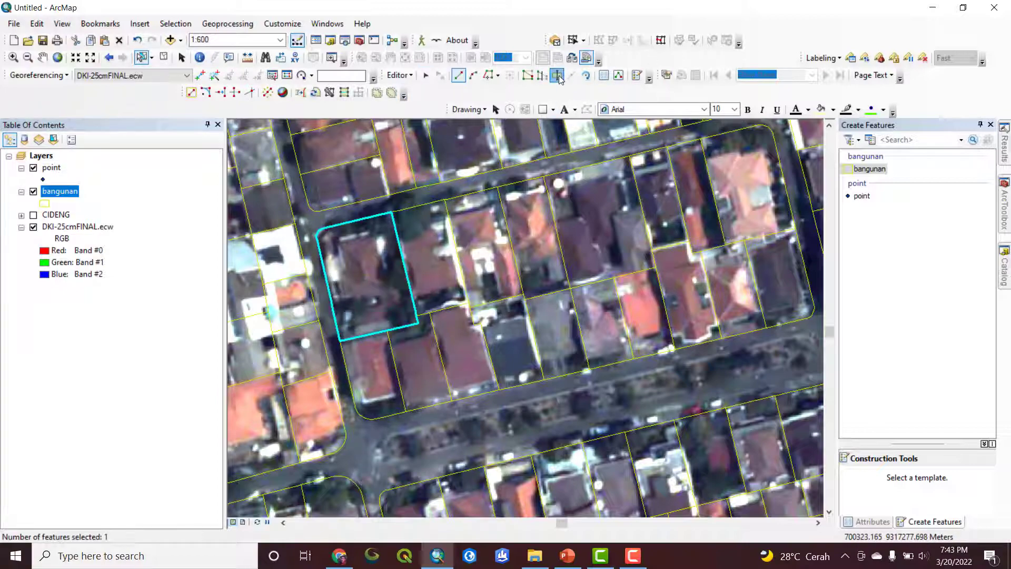
scroll(326, 235, up, 1)
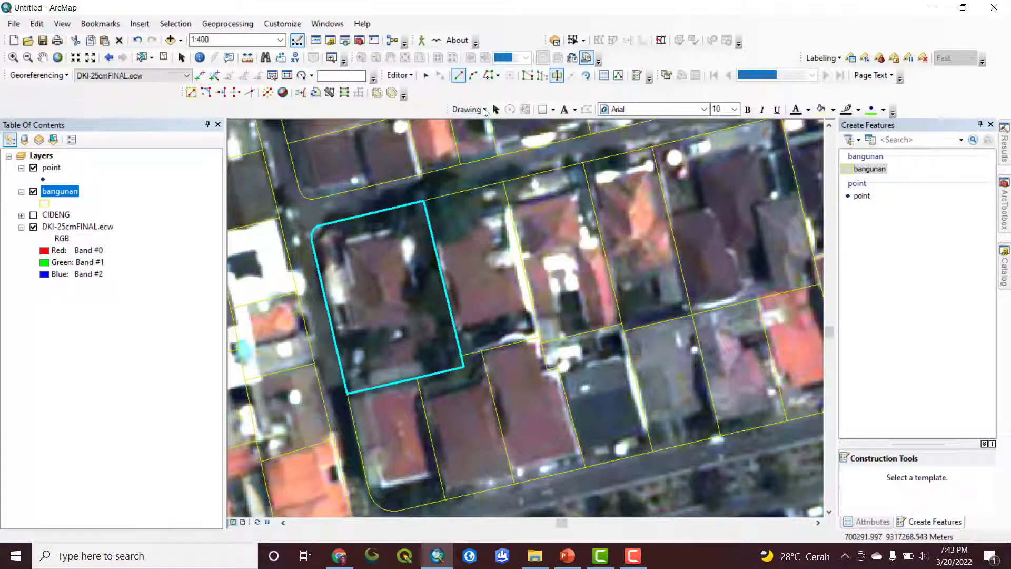
click(498, 77)
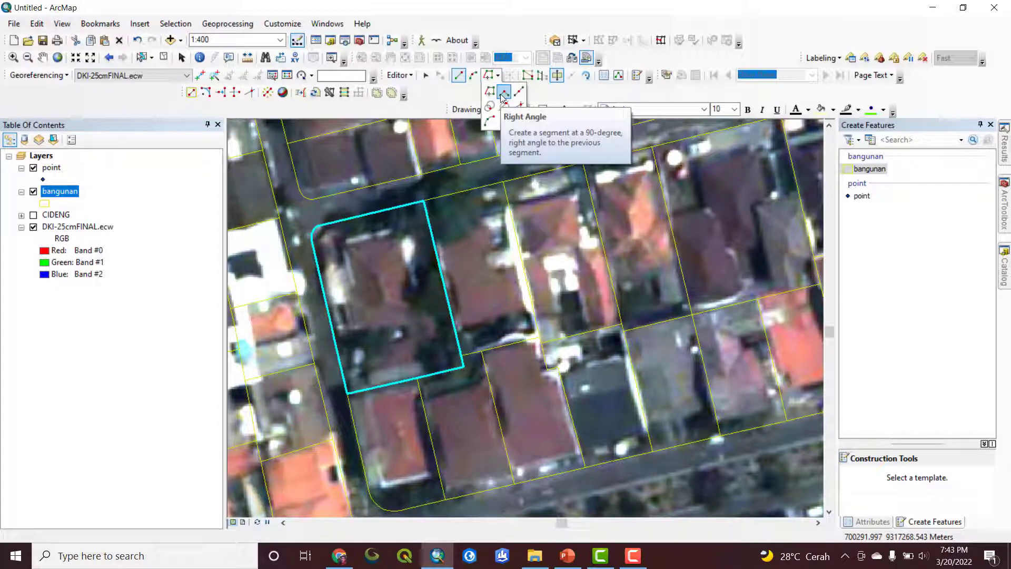
click(502, 94)
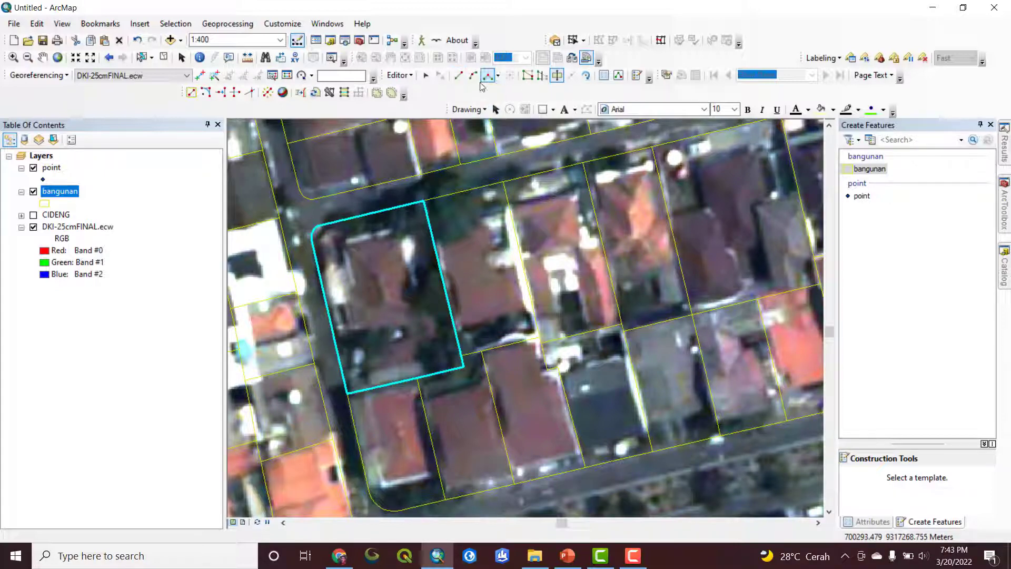
Cut the corner parcel with a right-angled line tracing the building's north, east and stepped south edges, starting and ending beyond the west boundary
click(309, 251)
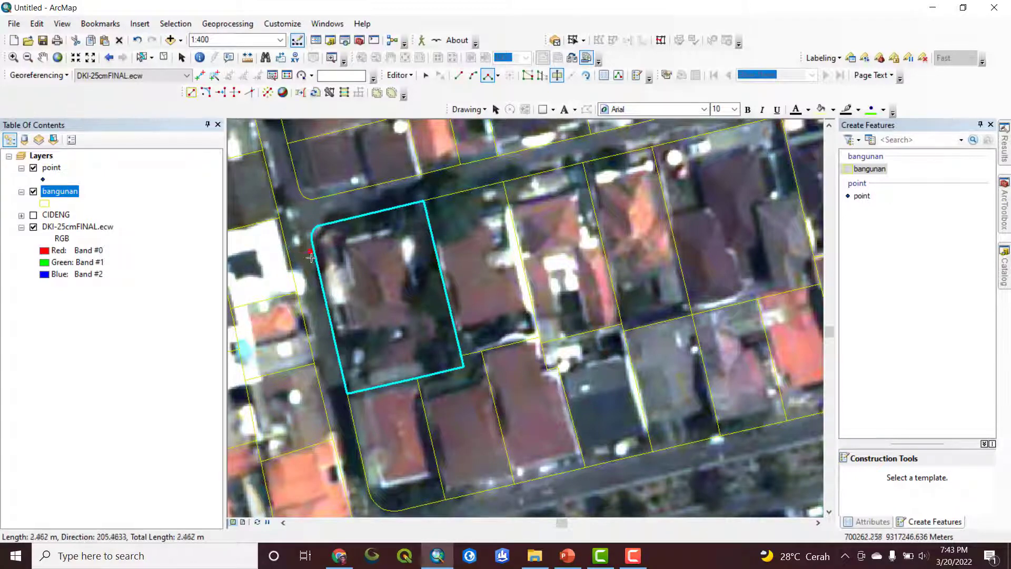
click(407, 230)
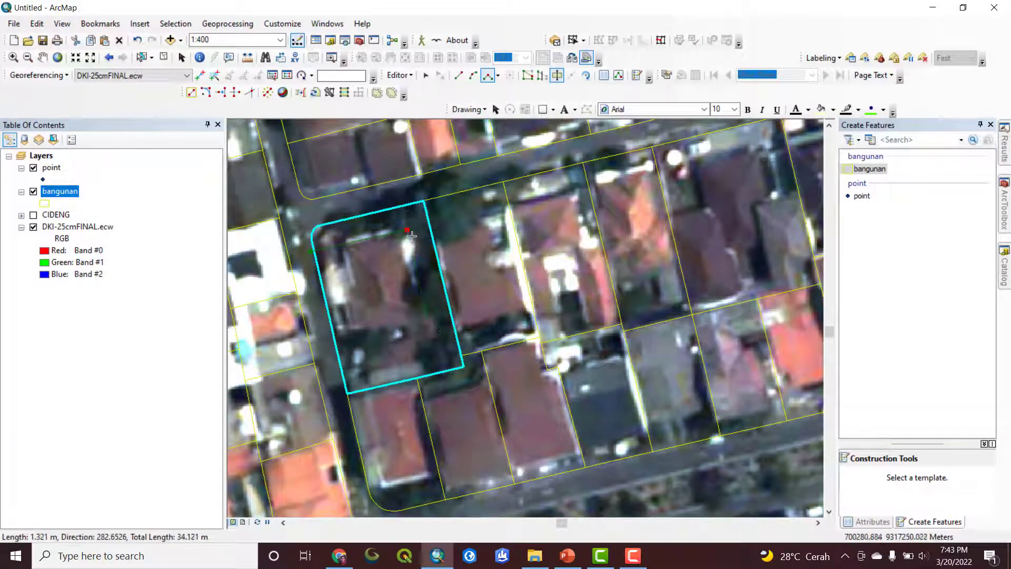
key(ctrl+z)
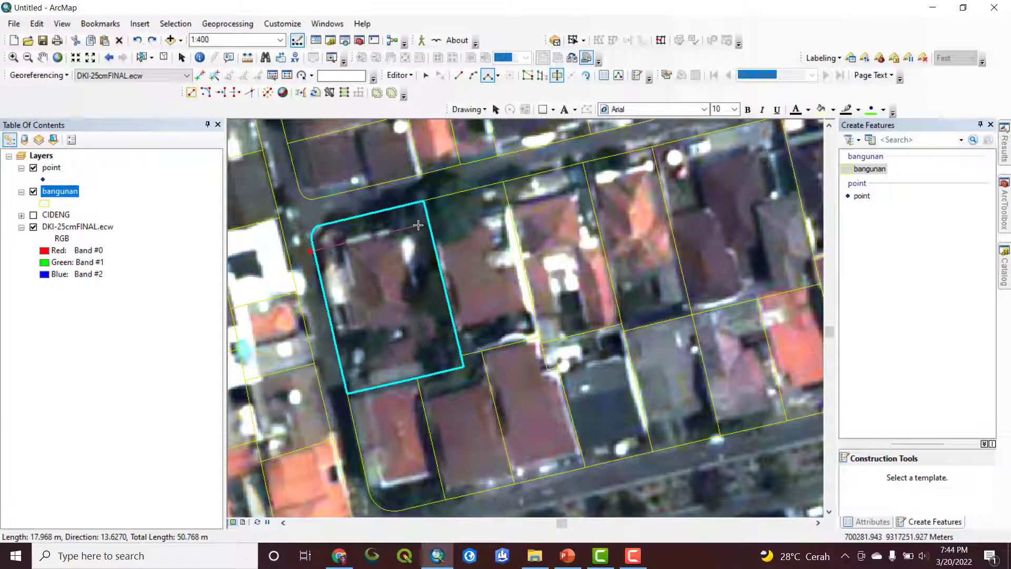
click(417, 226)
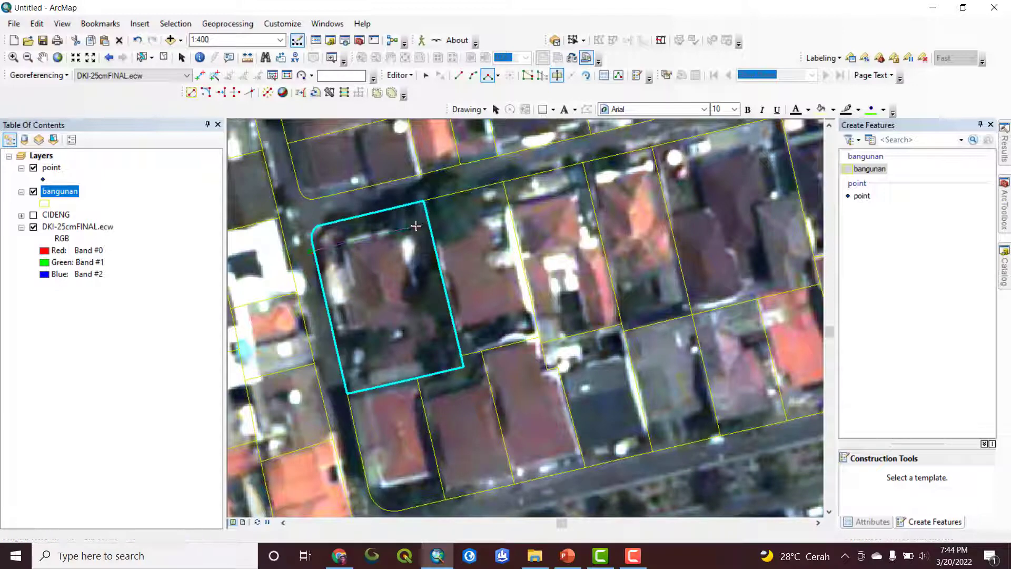
click(445, 342)
click(416, 348)
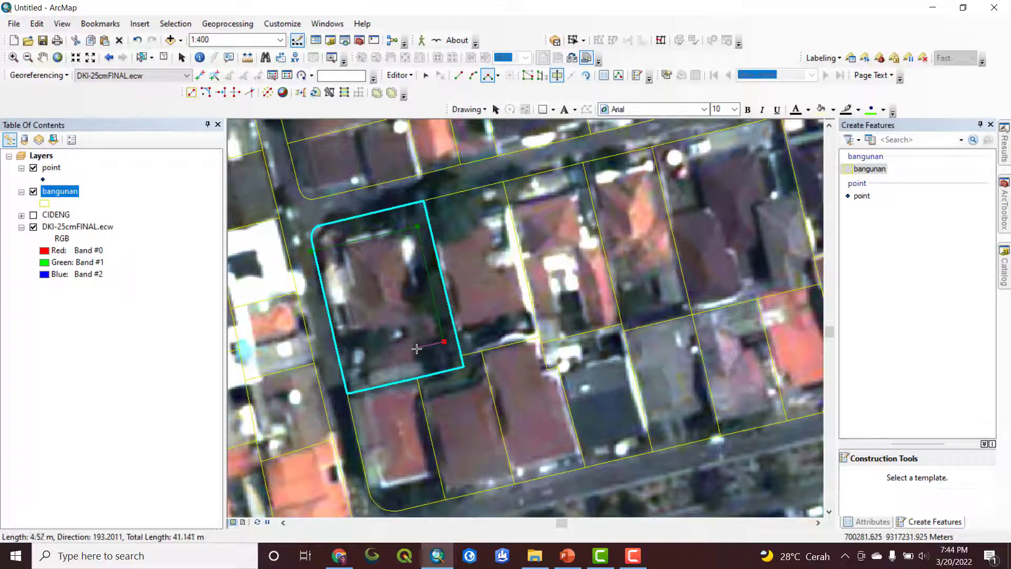
click(426, 387)
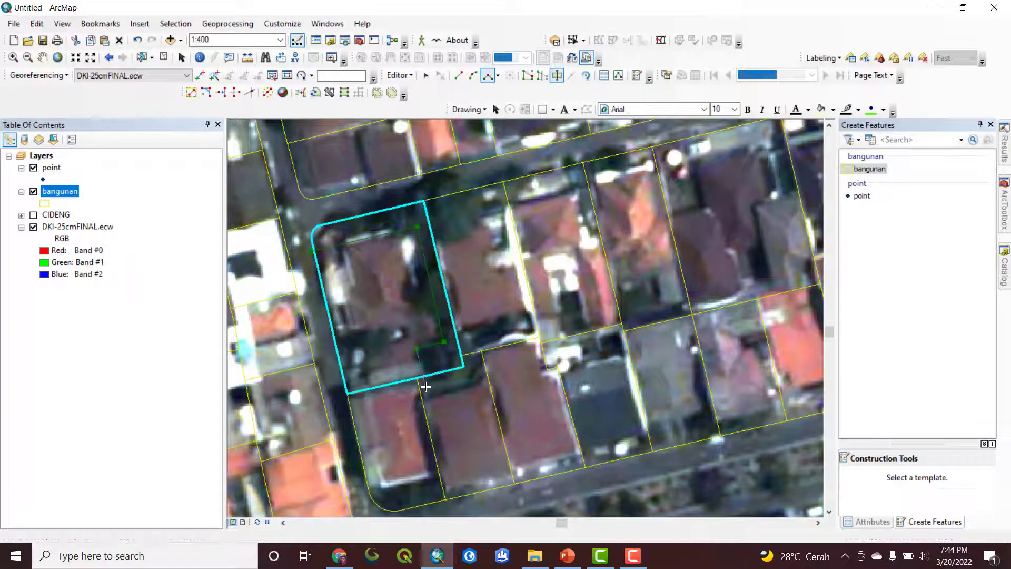
click(374, 399)
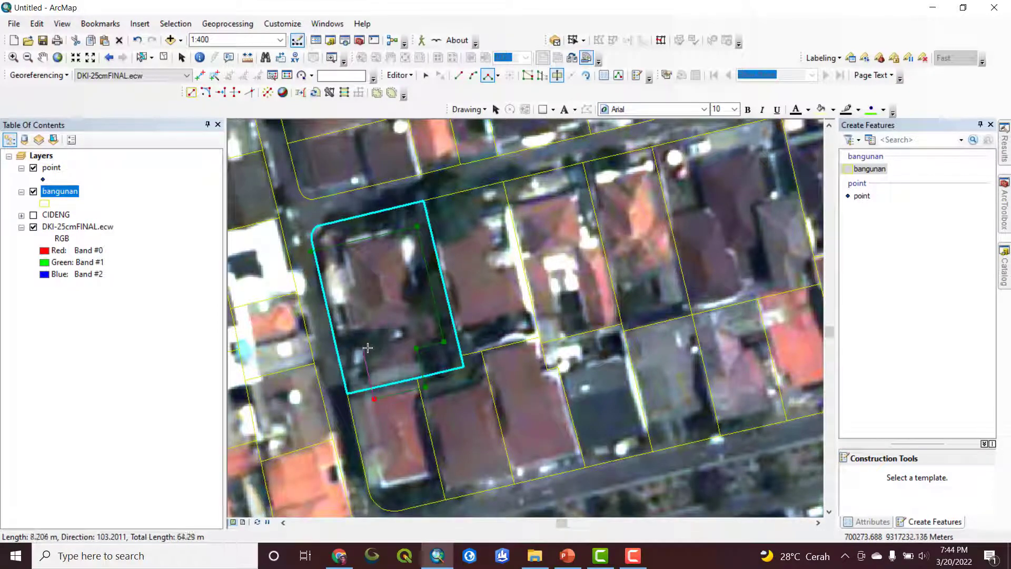
click(364, 347)
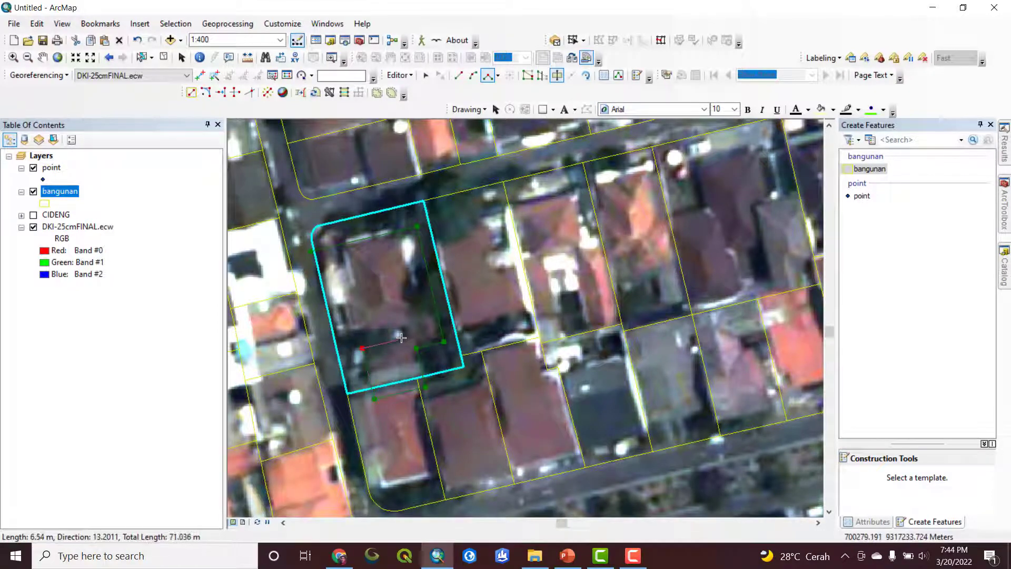
click(407, 337)
click(405, 323)
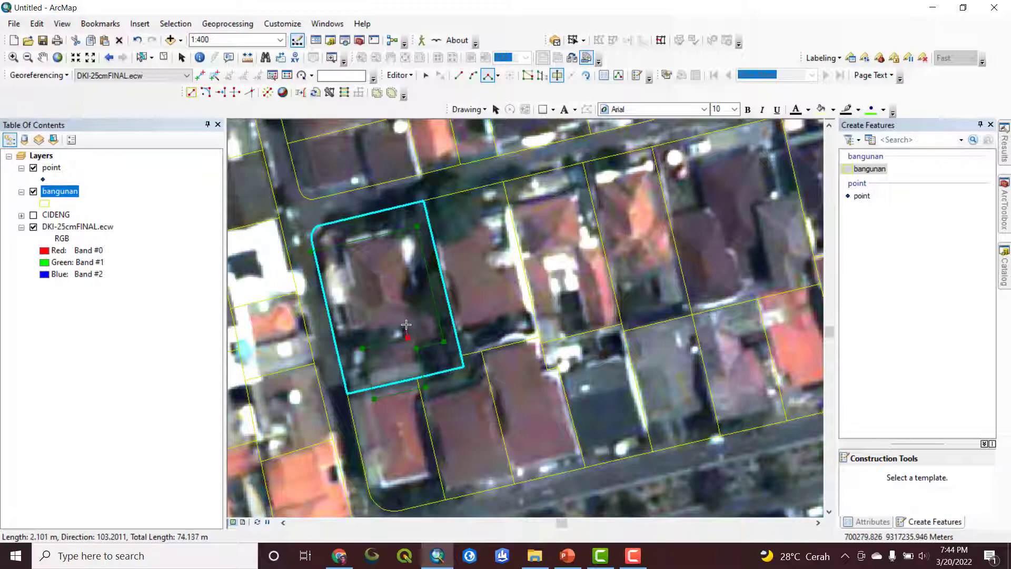
click(322, 339)
double_click(323, 339)
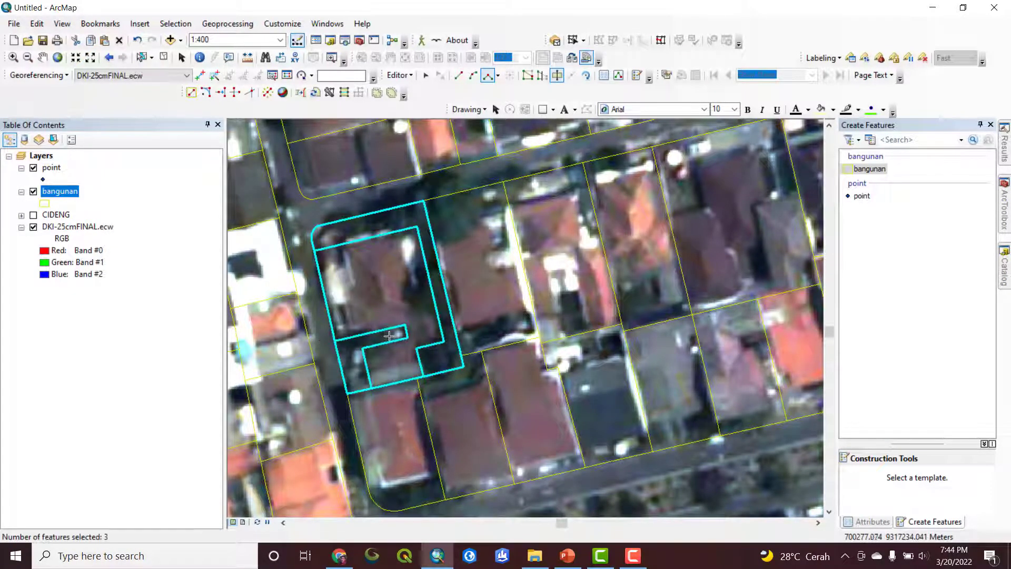
Place a point feature on the main building cut from the corner parcel
key(Right)
key(Down)
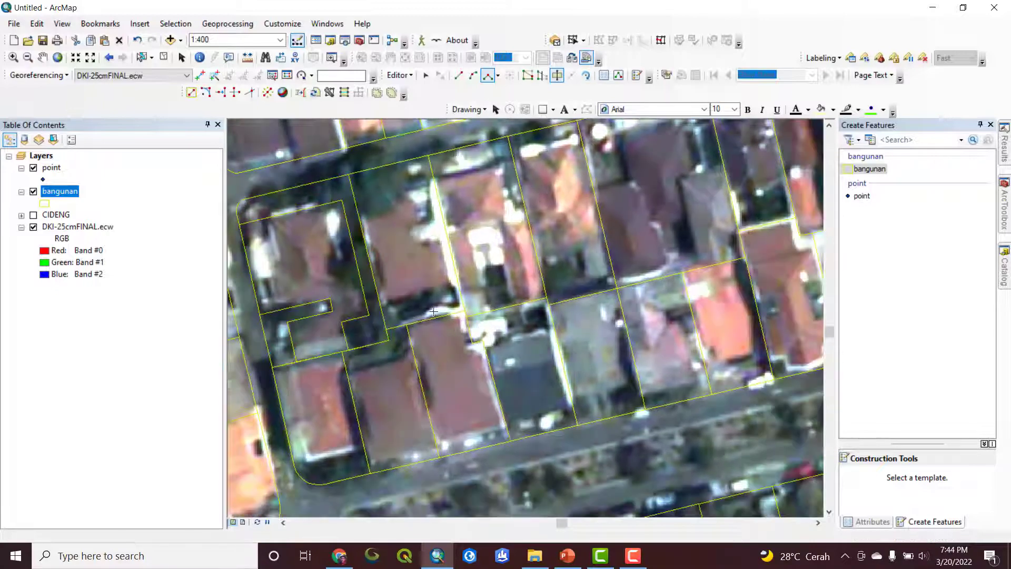
key(Left)
key(Up)
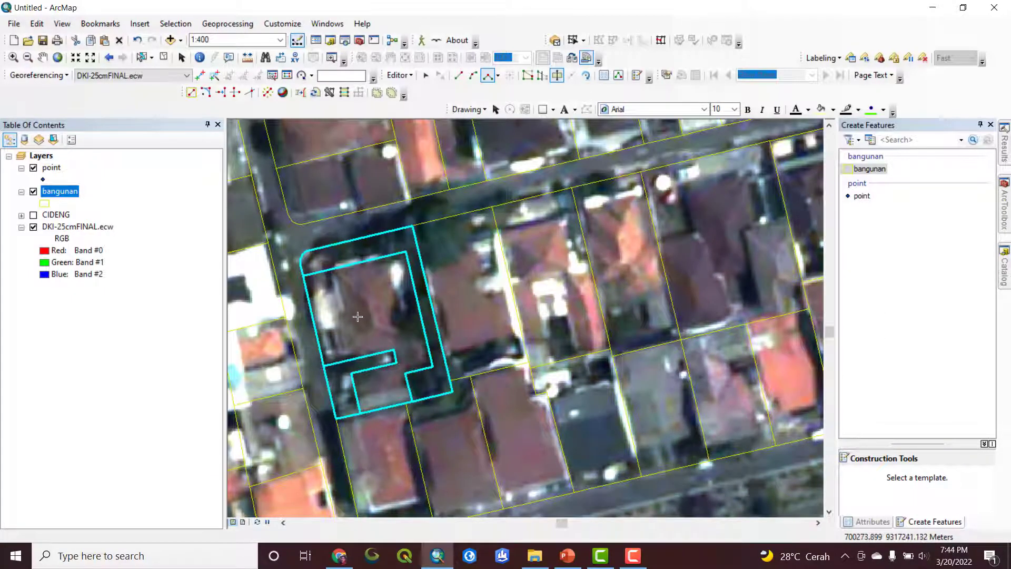
click(861, 196)
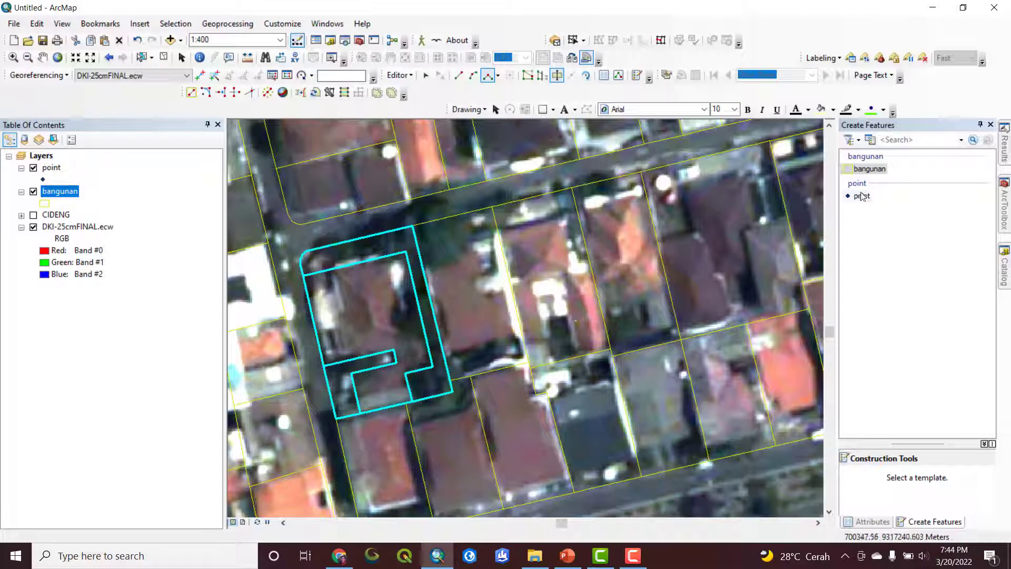
click(376, 311)
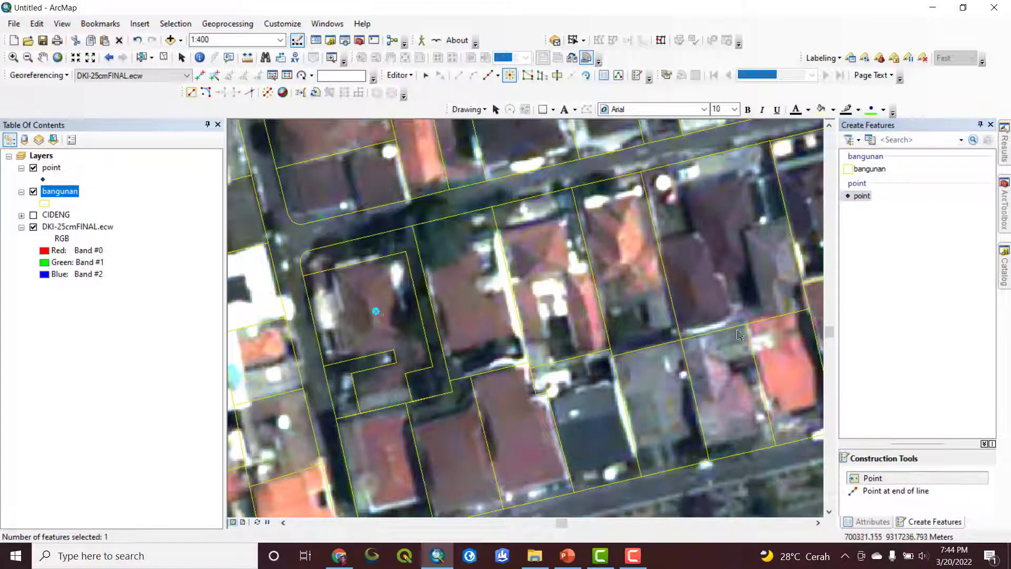
Select the two adjoining parcels immediately east of the corner parcel
key(Up)
key(Right)
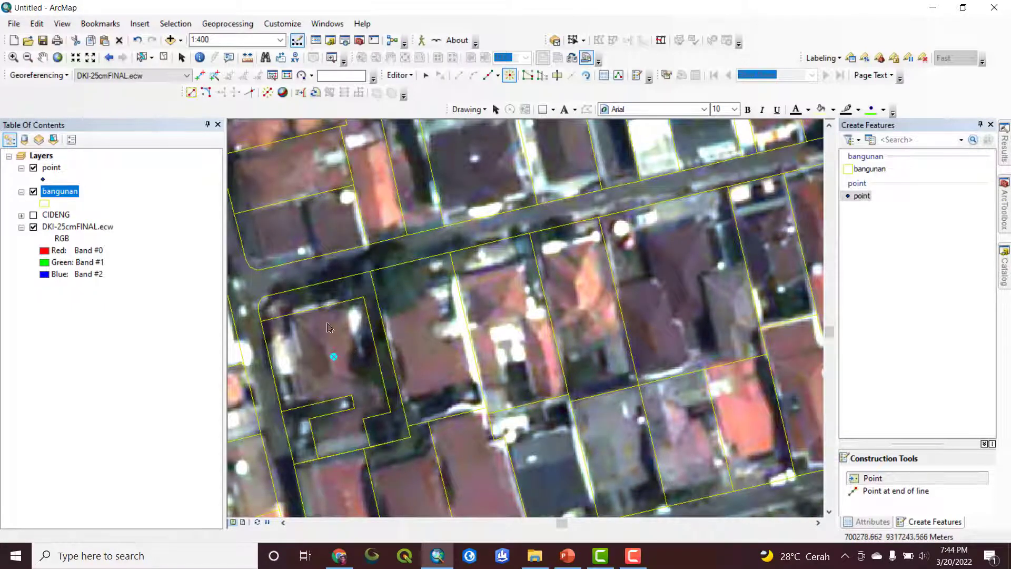
key(Down)
key(Right)
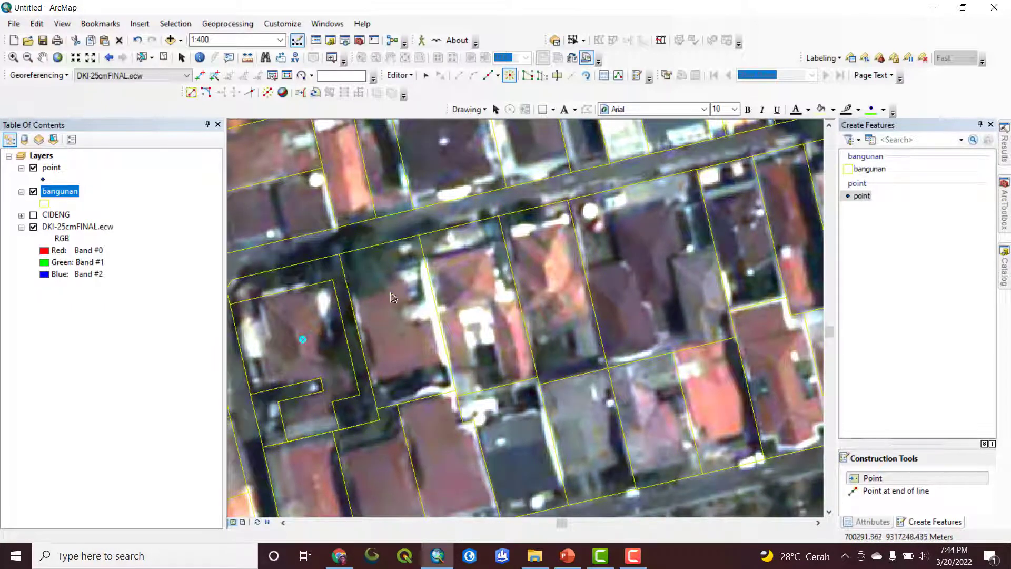
click(141, 57)
key(Up)
key(Left)
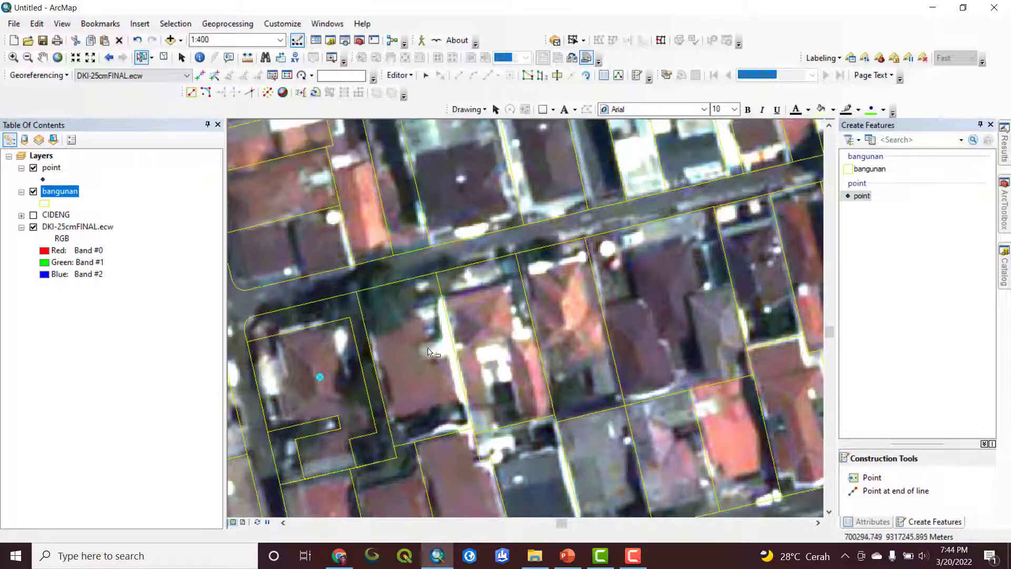
drag(432, 345, 459, 332)
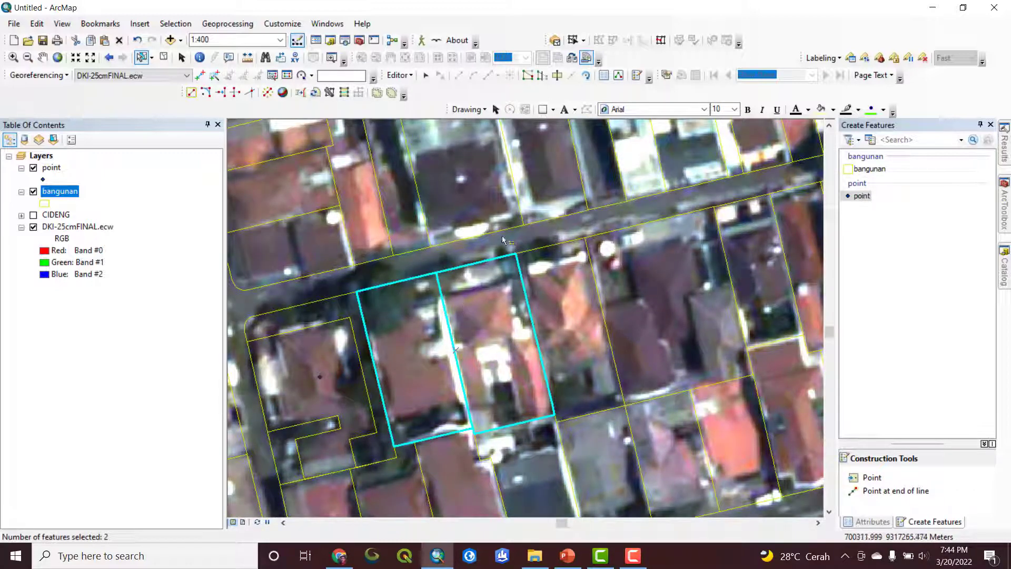
Set up Cut Polygons for the two selected parcels at 1:300 with right-angle segments
click(557, 77)
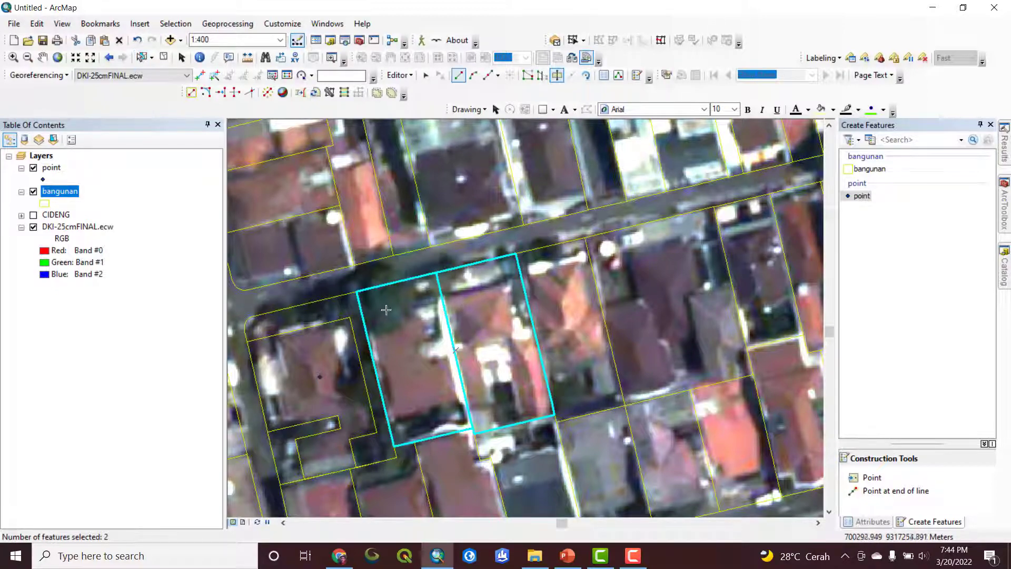
scroll(360, 325, up, 2)
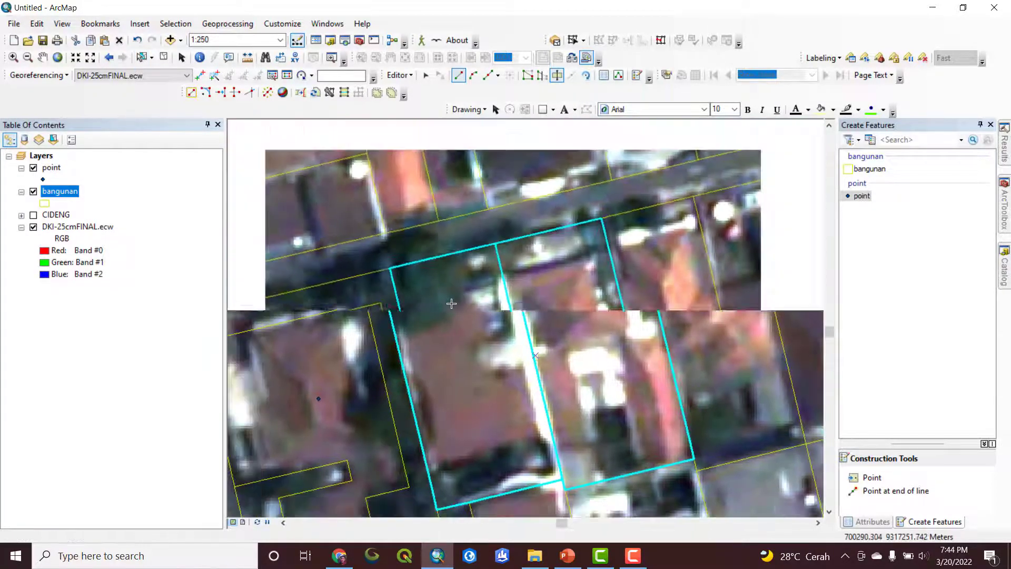
scroll(393, 315, down, 1)
mouse_move(415, 311)
mouse_down()
mouse_move(412, 299)
mouse_move(409, 309)
mouse_up()
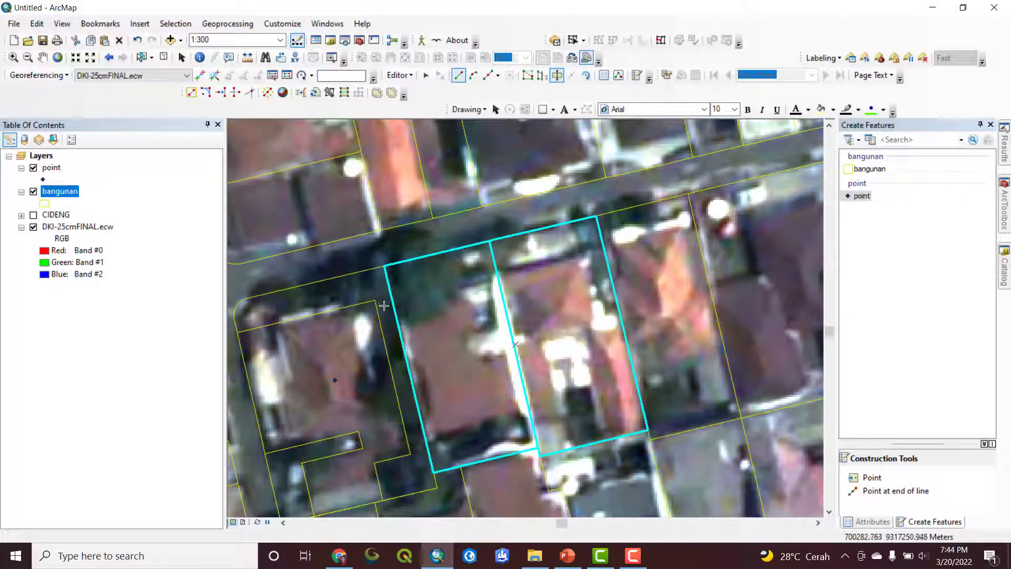
click(497, 76)
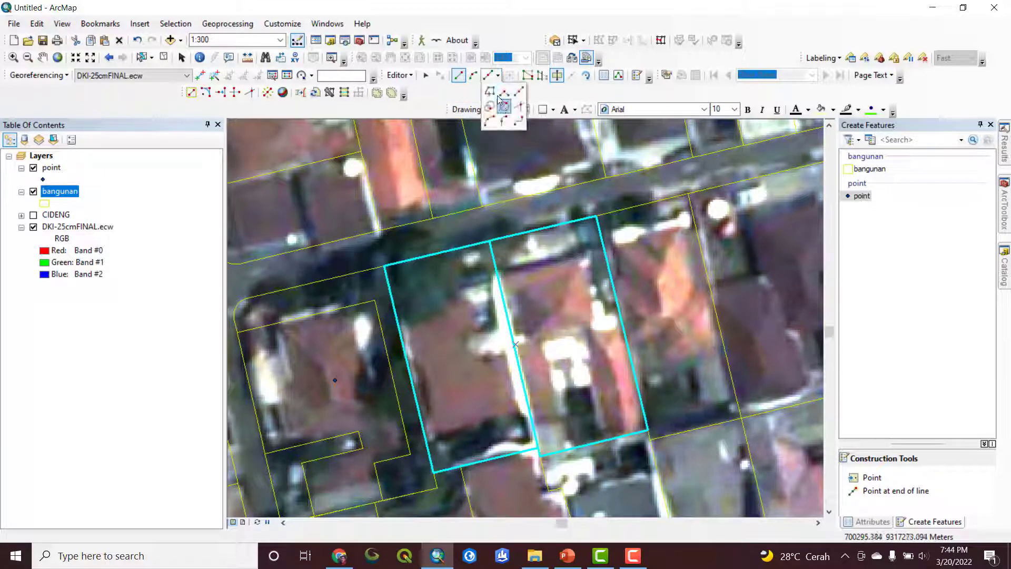
click(490, 93)
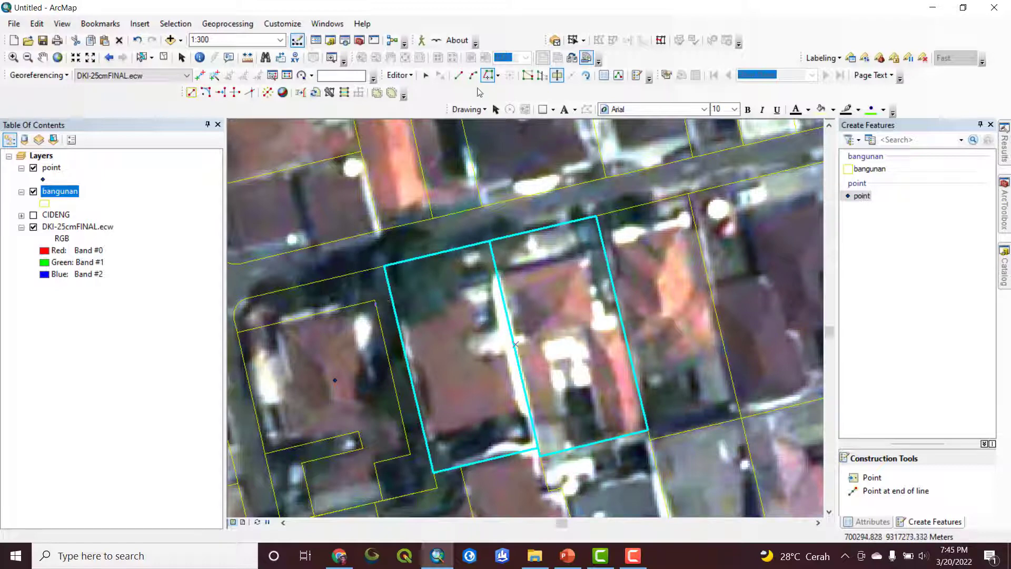
click(497, 75)
click(505, 99)
Trace the cut line from beyond the west boundary along both buildings' north edge, step around the eastern building's northeast notch, and continue outside the southeast corner
click(388, 306)
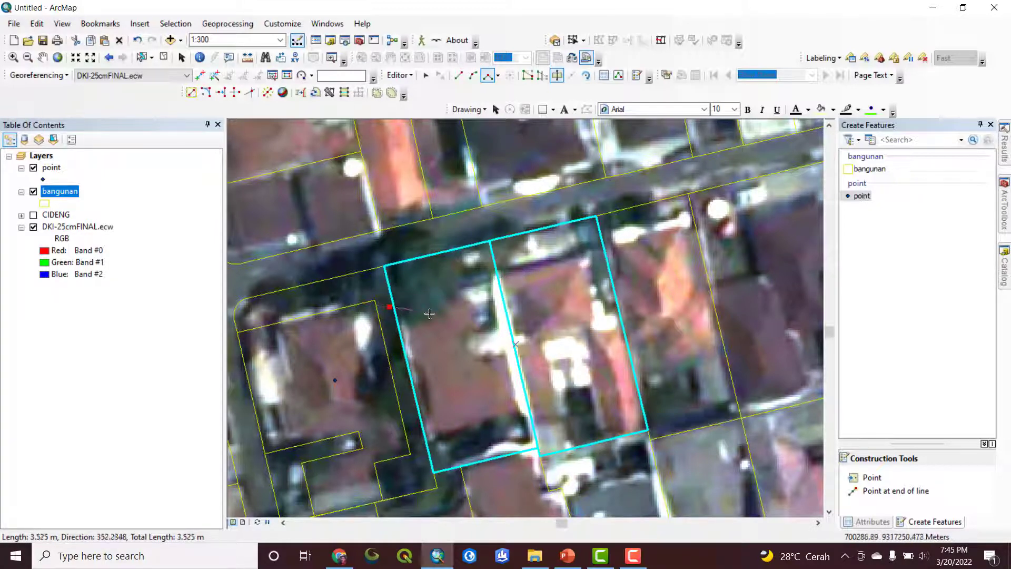
key(ctrl+z)
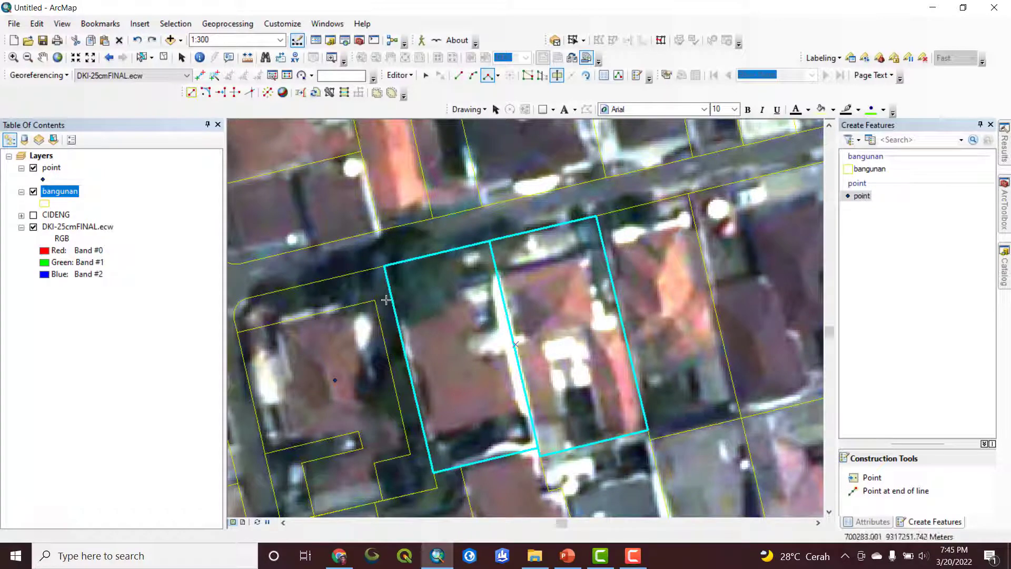
click(386, 299)
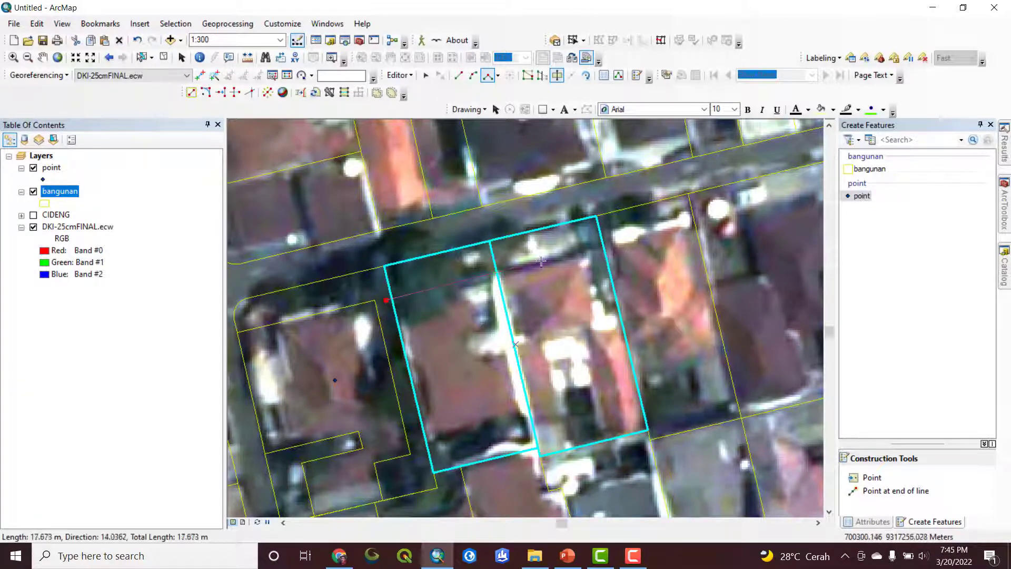
click(586, 253)
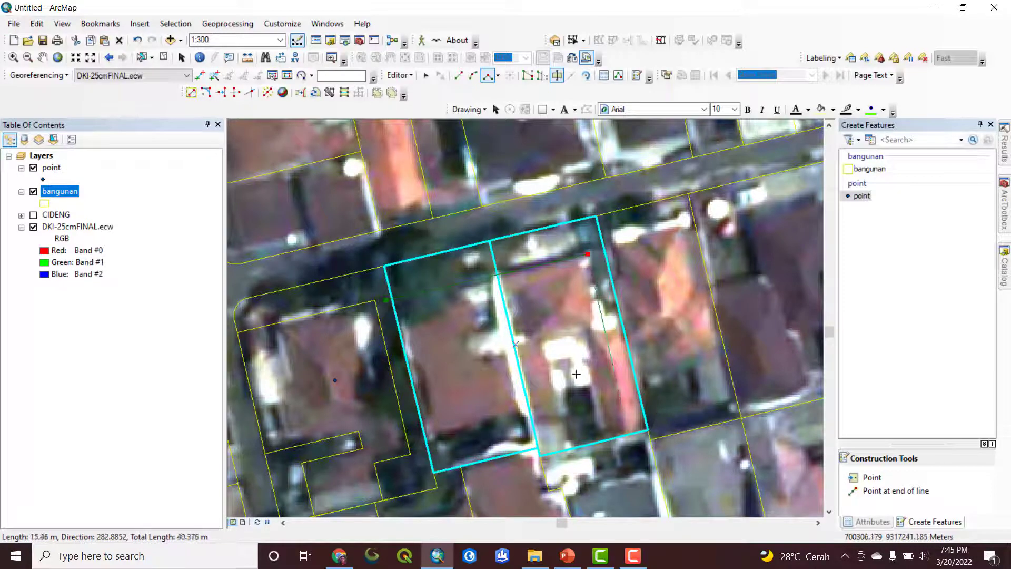
click(602, 317)
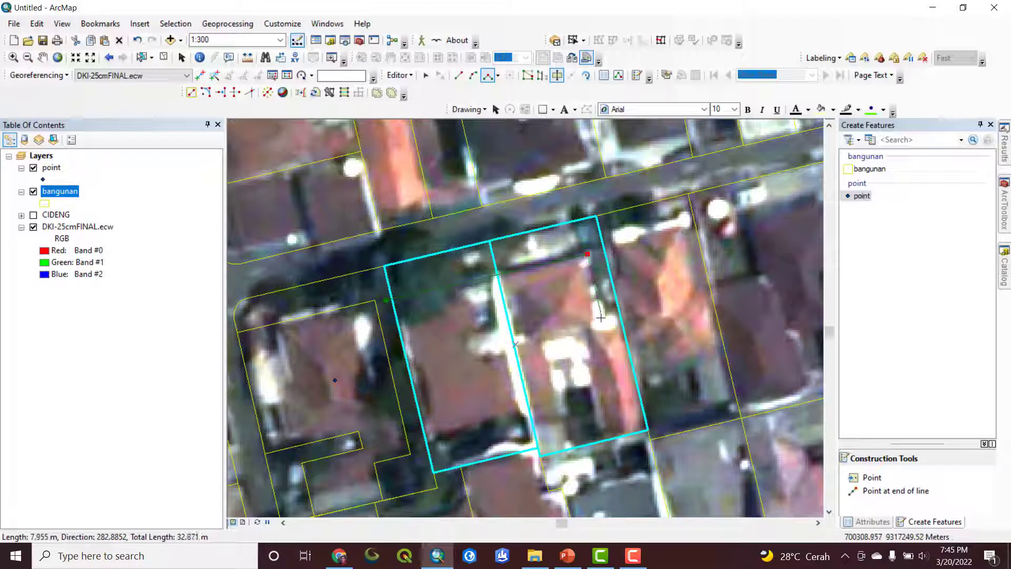
click(646, 308)
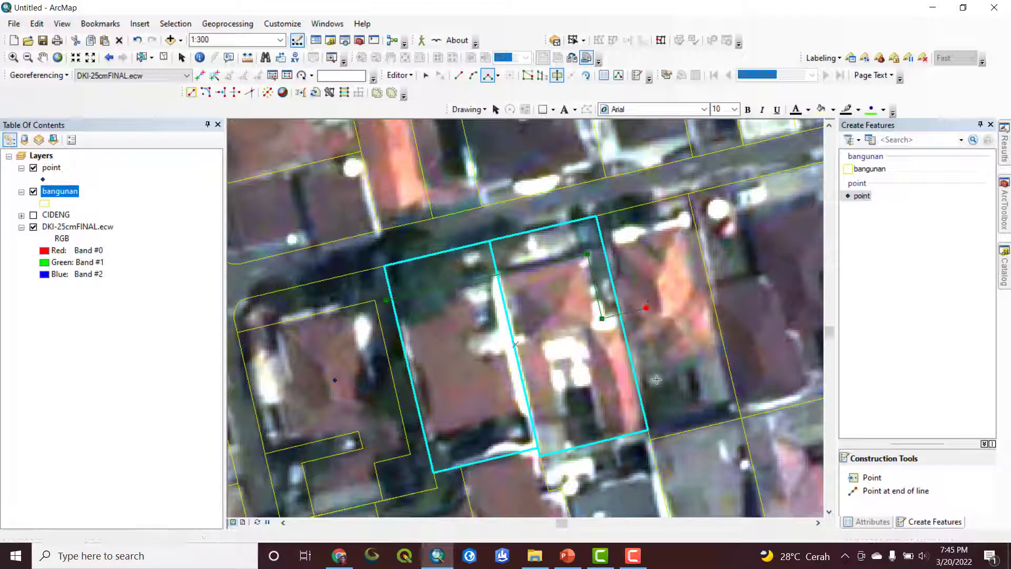
click(677, 445)
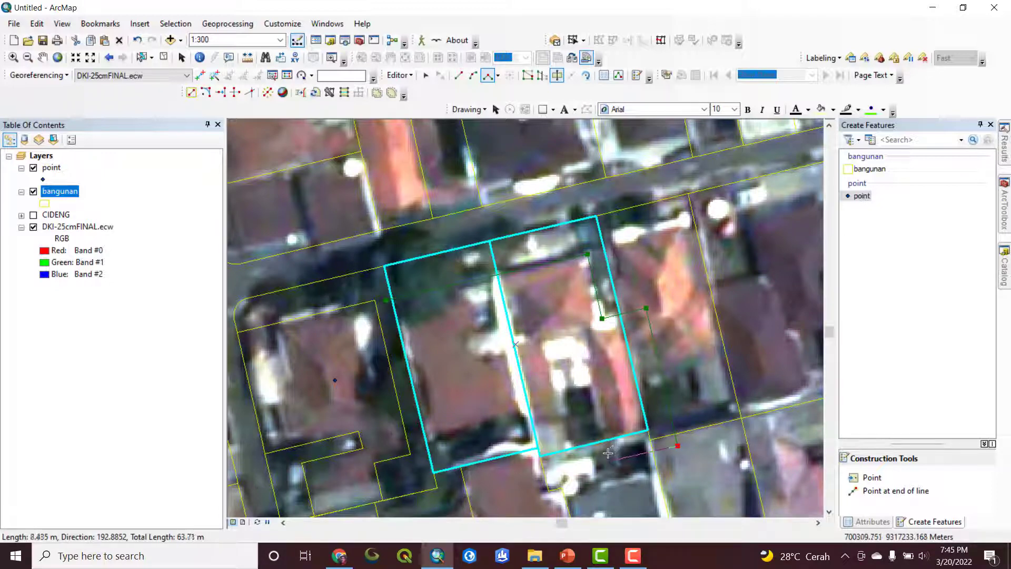
Continue the cut line around the eastern parcel's dark rear courtyard, outside the southwest corner and along the western building's south edge, then finish the cut
click(609, 460)
click(591, 385)
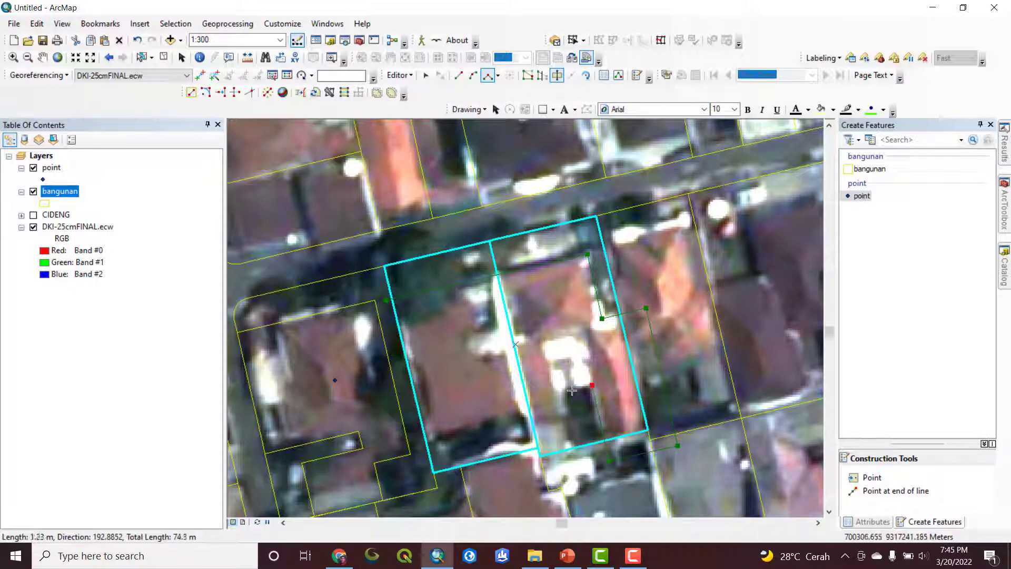
click(562, 391)
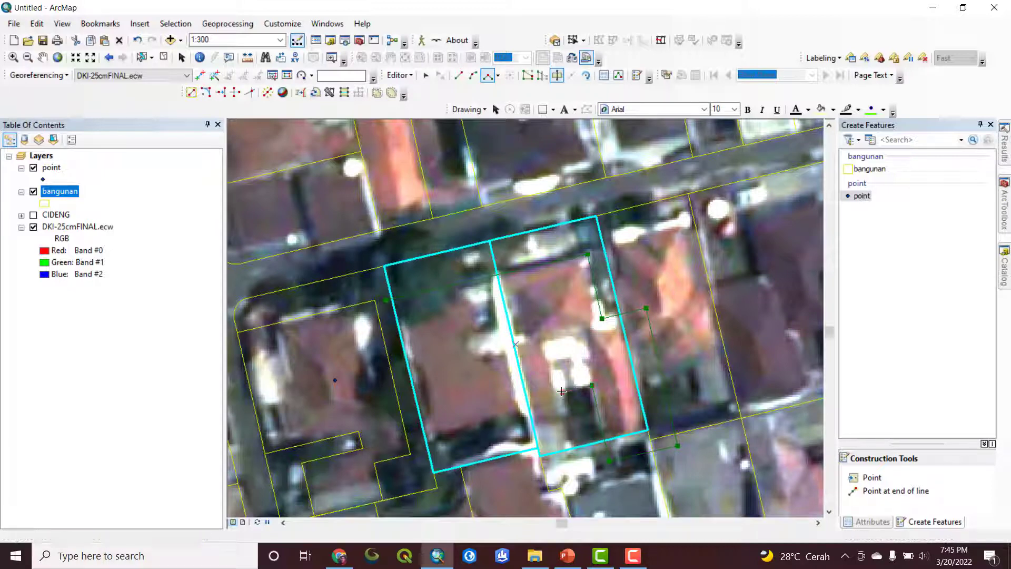
click(577, 465)
click(422, 501)
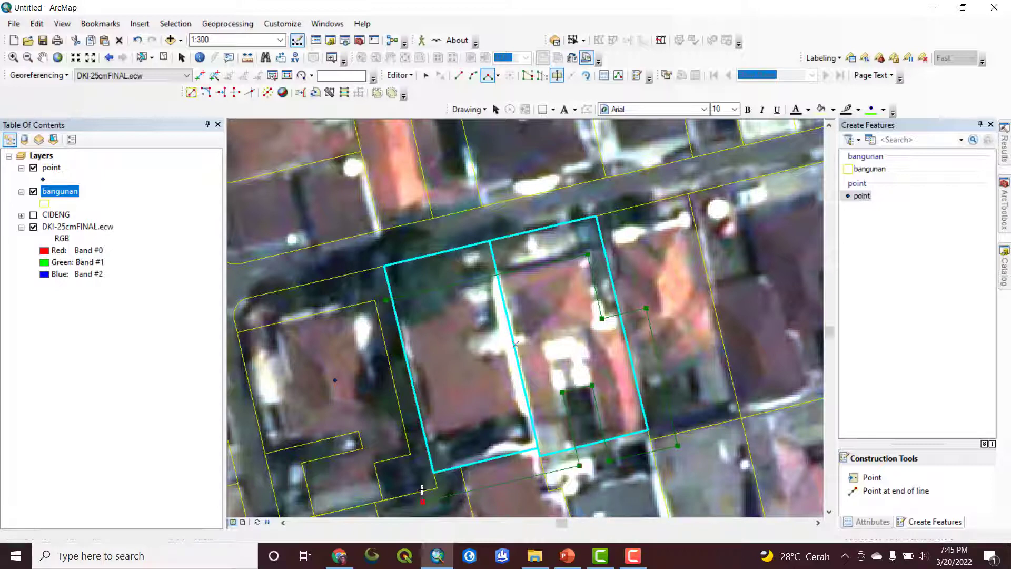
click(410, 441)
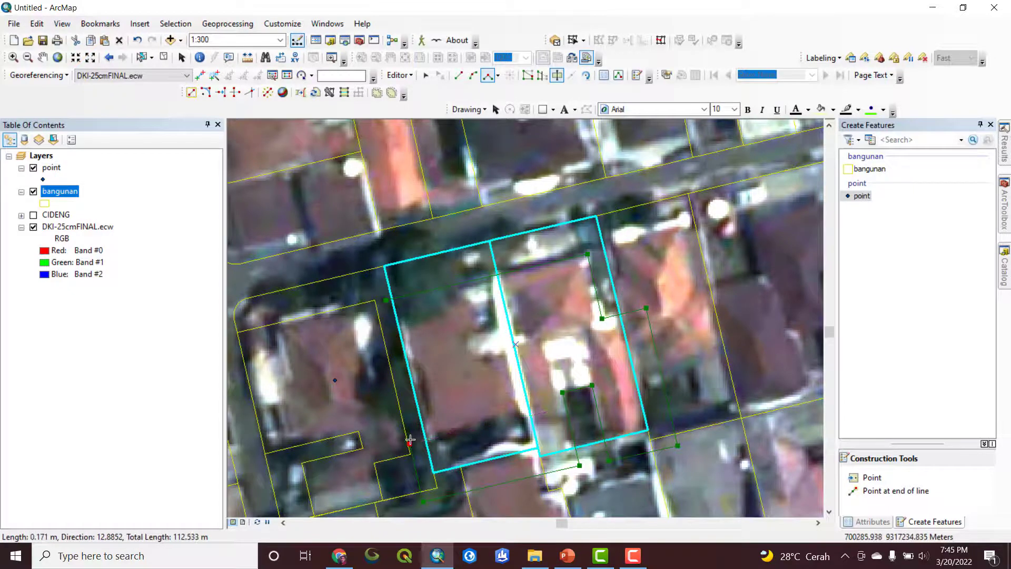
click(405, 440)
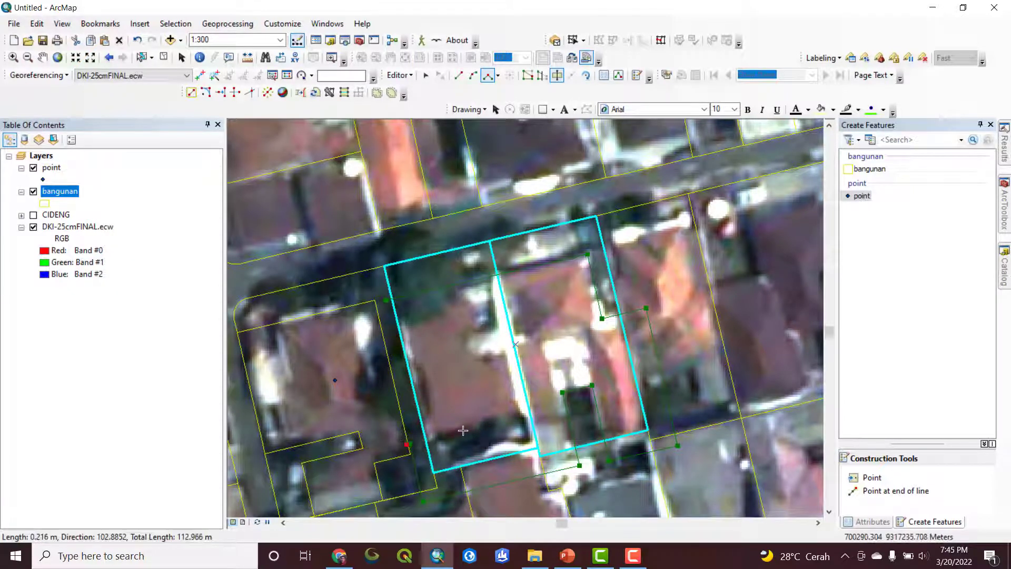
click(420, 436)
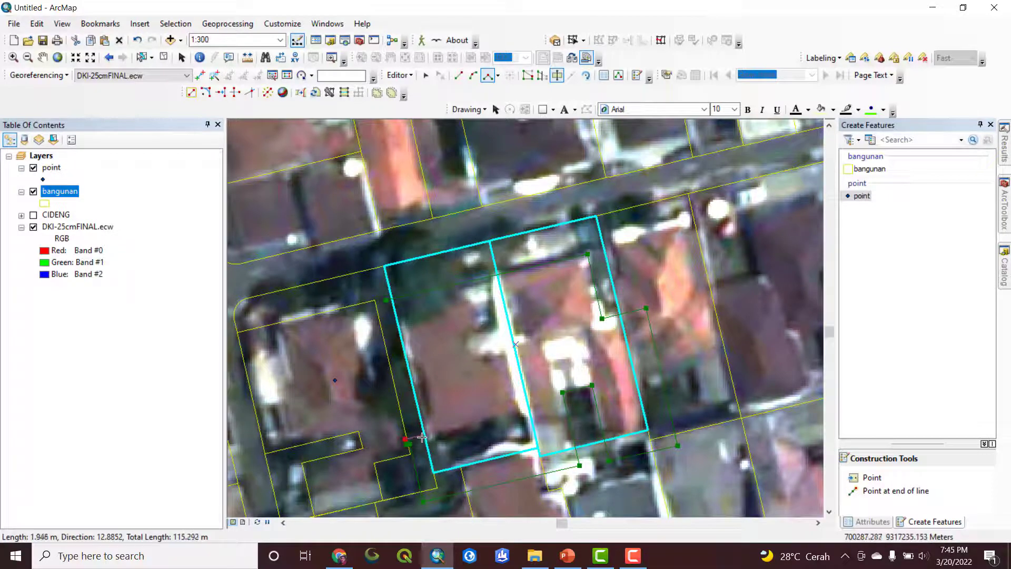
double_click(542, 414)
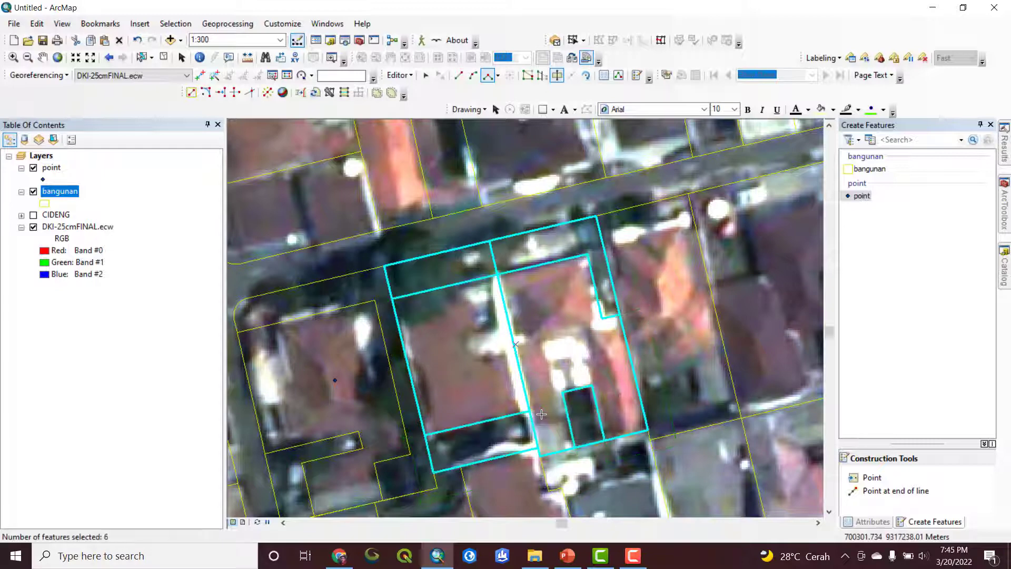
Place one point feature on each of the two main buildings cut from the adjoining parcels
scroll(596, 405, up, 2)
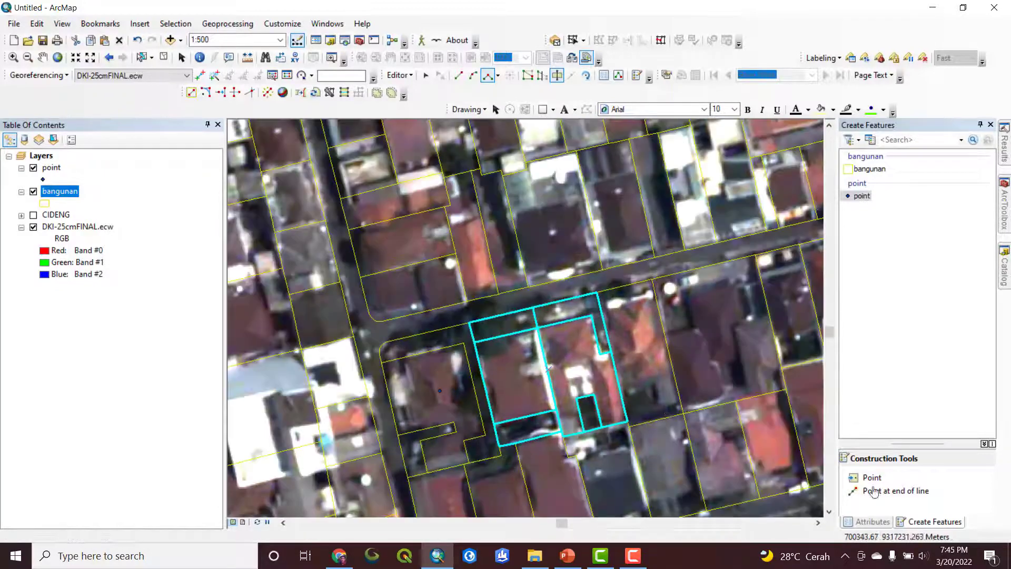
click(872, 477)
click(508, 378)
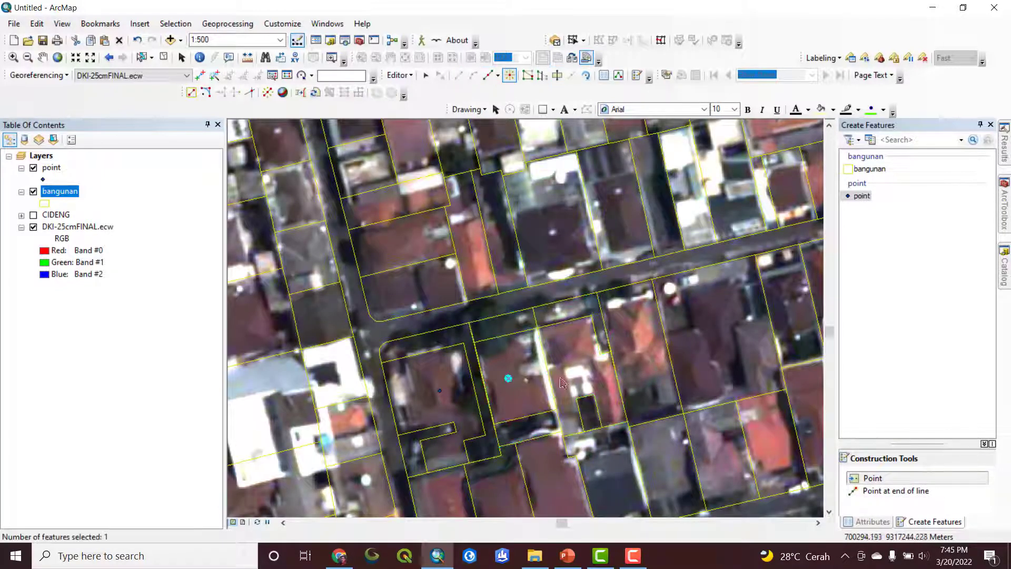
click(575, 364)
Select the orange-roofed parcel immediately east and cut off its front strip with a straight line along the building's north edge, crossing both side boundaries
drag(619, 403, 450, 381)
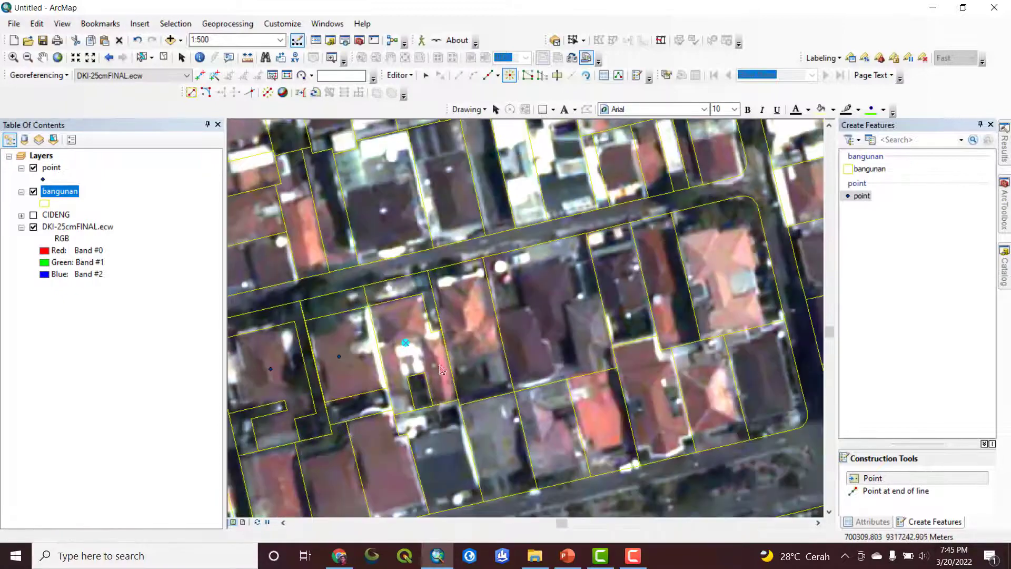
drag(488, 351, 482, 399)
click(141, 57)
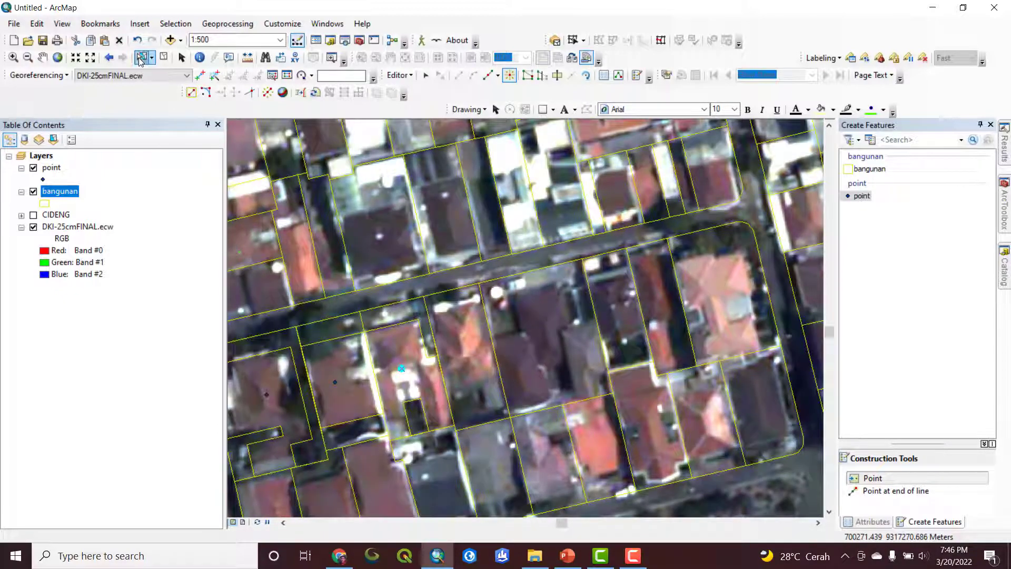
click(465, 369)
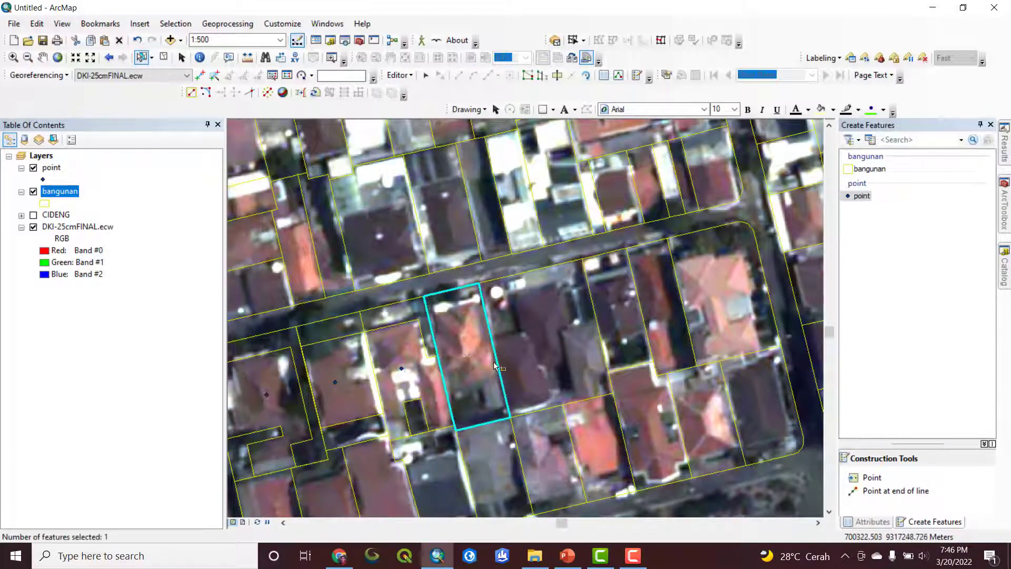
scroll(495, 366, down, 1)
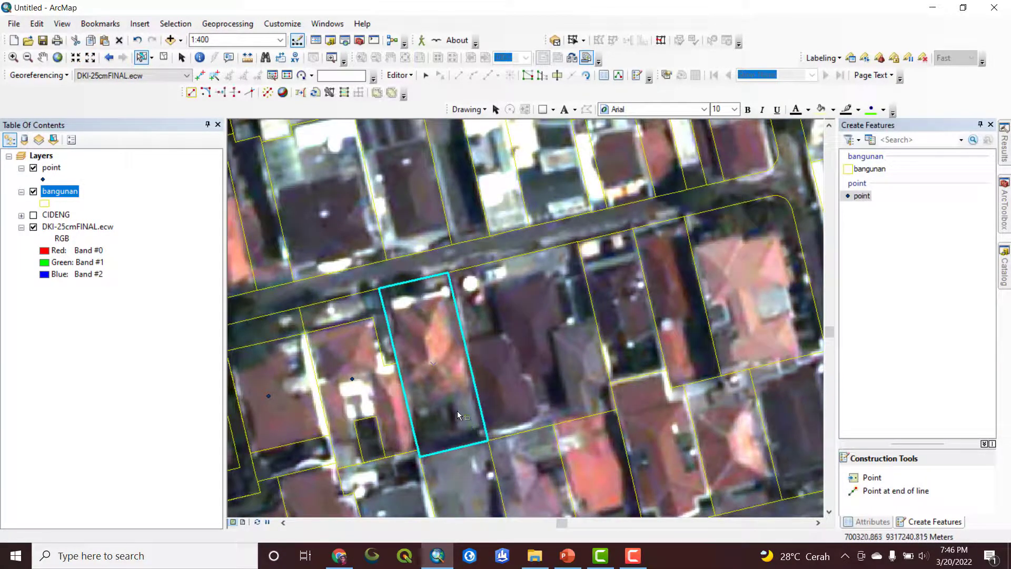
scroll(438, 381, down, 2)
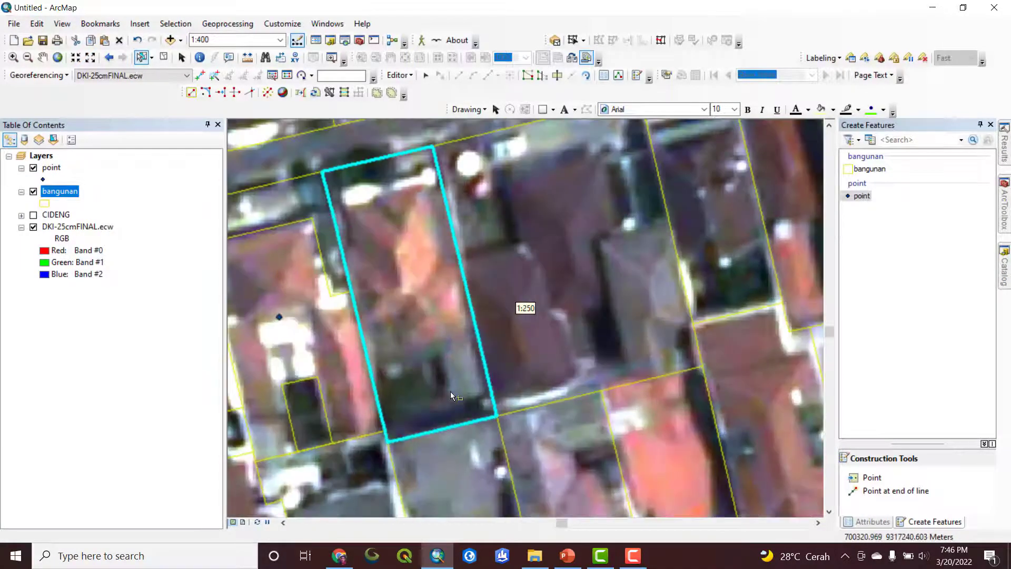
scroll(451, 394, up, 3)
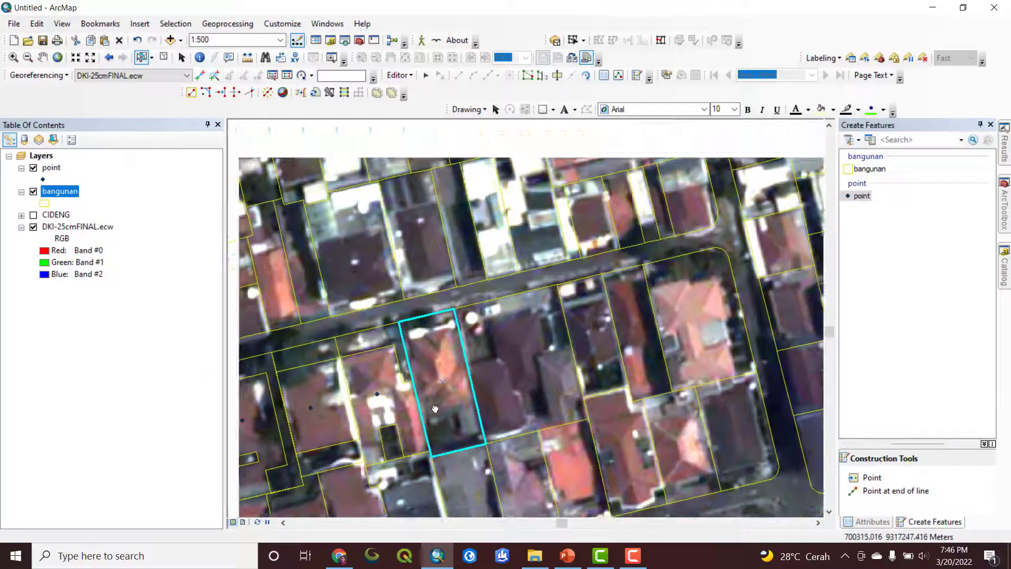
drag(435, 409, 482, 422)
scroll(479, 413, down, 1)
drag(457, 387, 462, 397)
click(557, 76)
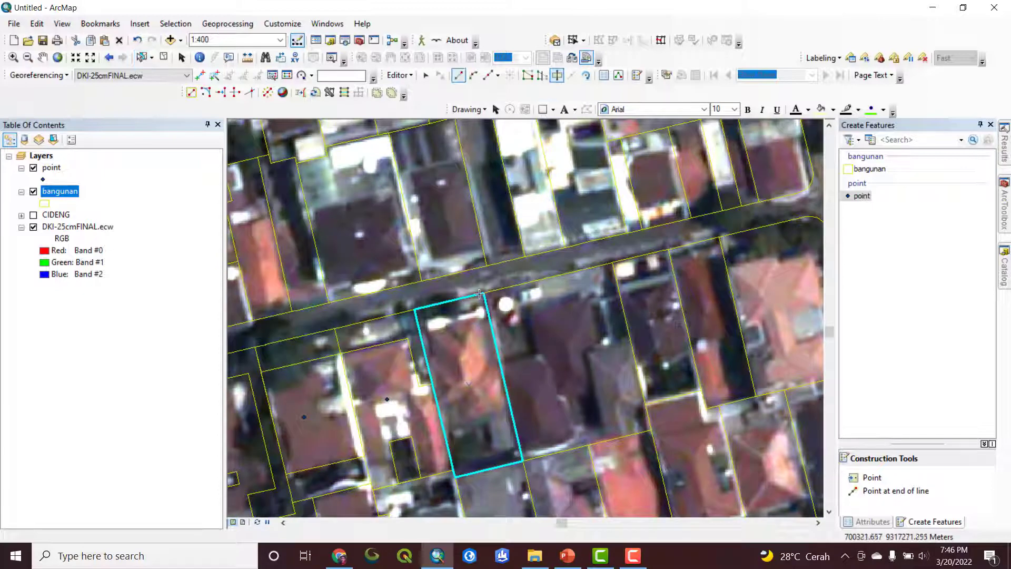
click(410, 327)
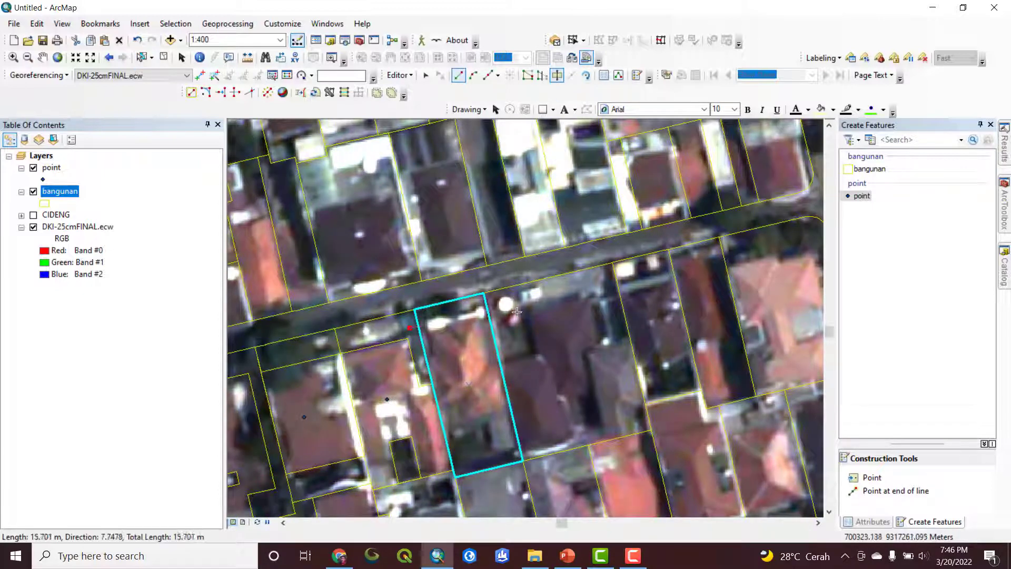
click(408, 325)
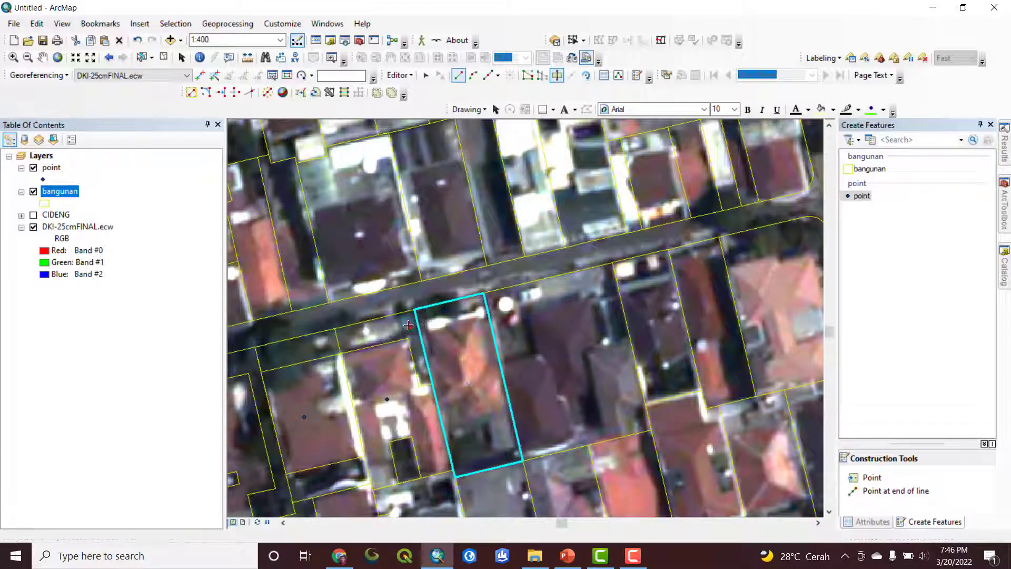
double_click(514, 300)
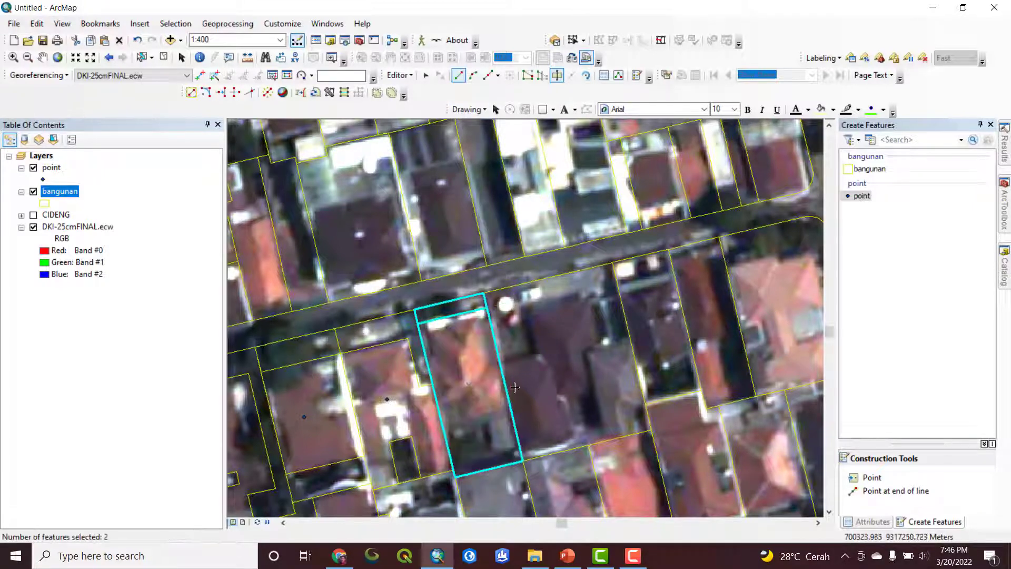
Cut the dark rear yard from the orange-roofed building with a stepped right-angle line running from beyond the west boundary to beyond the east boundary
drag(445, 421, 443, 366)
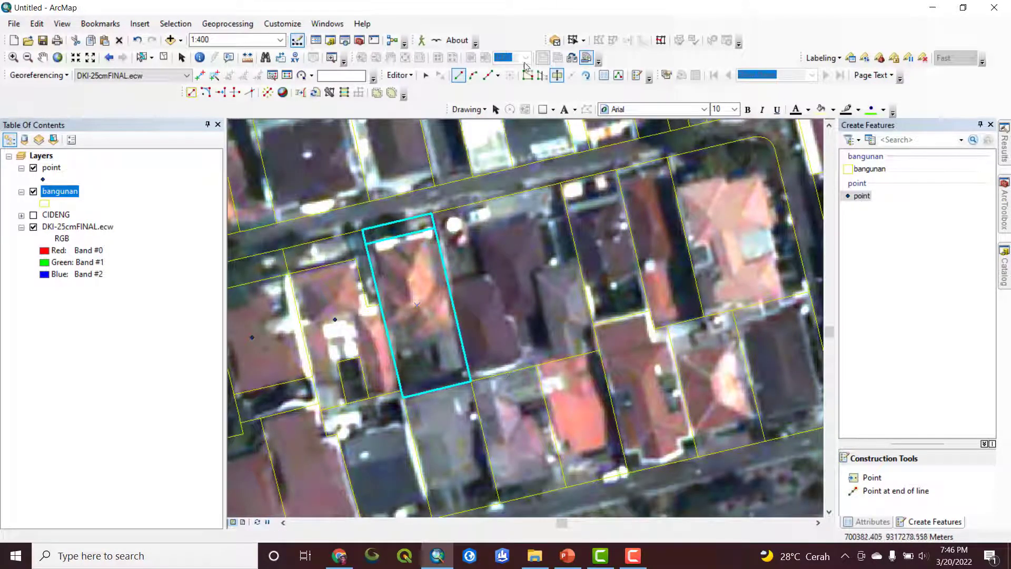
click(497, 76)
click(503, 100)
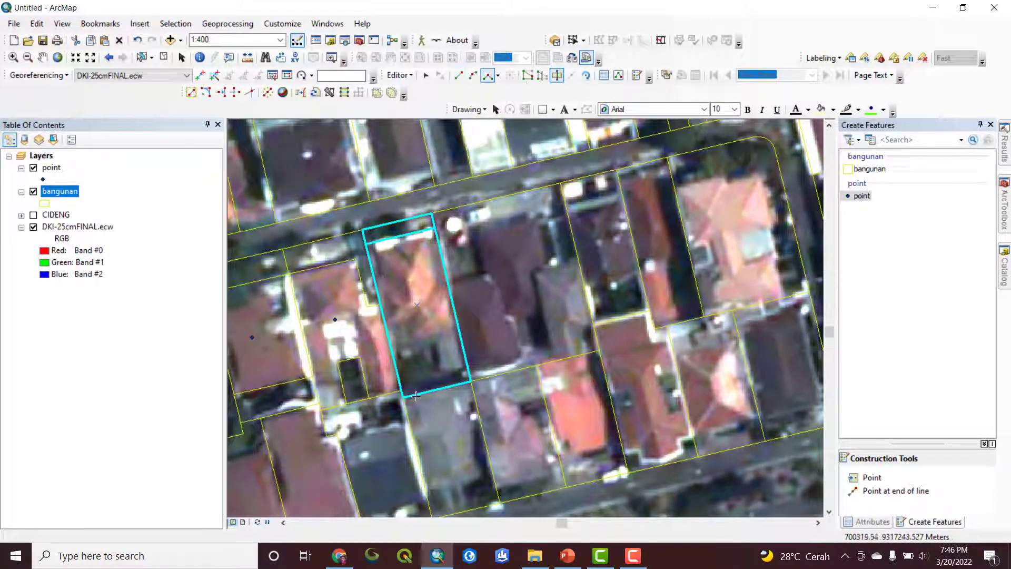
click(382, 358)
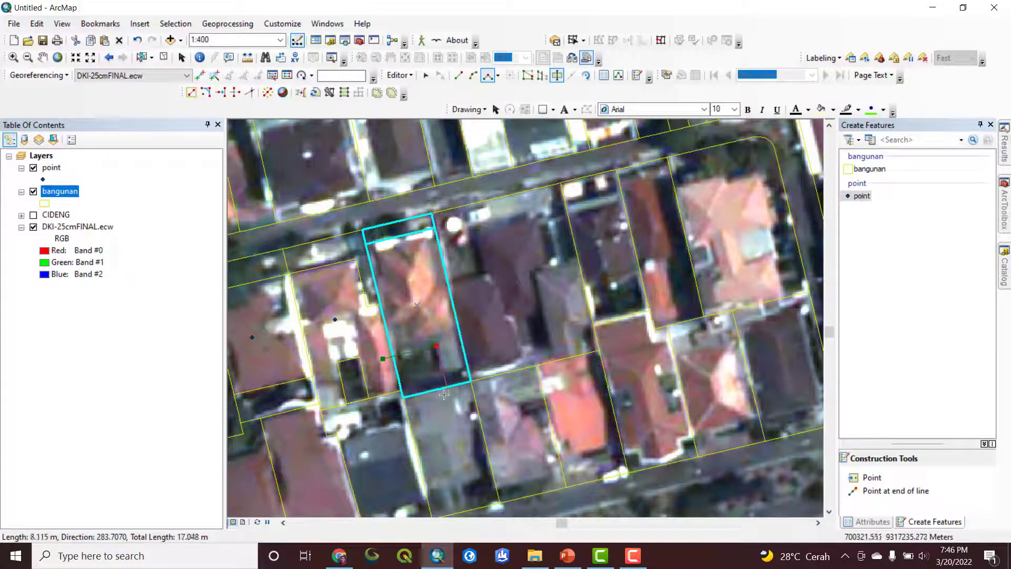
click(443, 375)
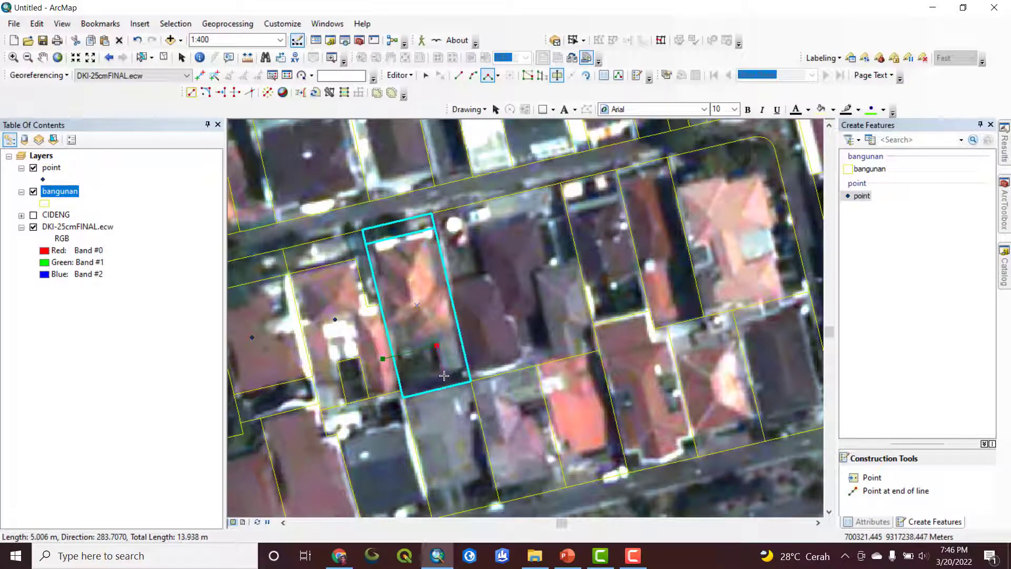
double_click(476, 364)
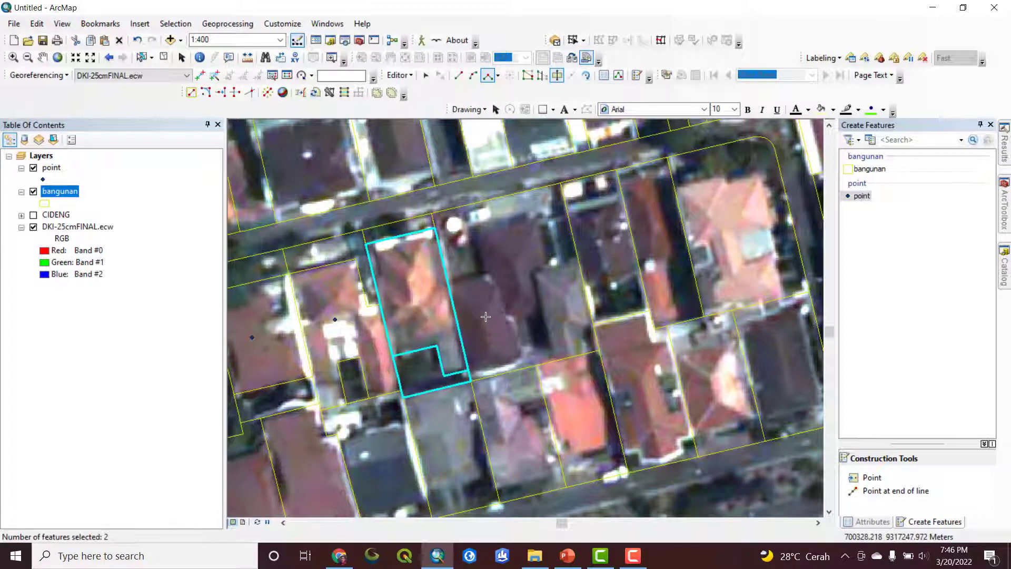
Place a point feature on the orange-roofed building
drag(485, 316, 492, 374)
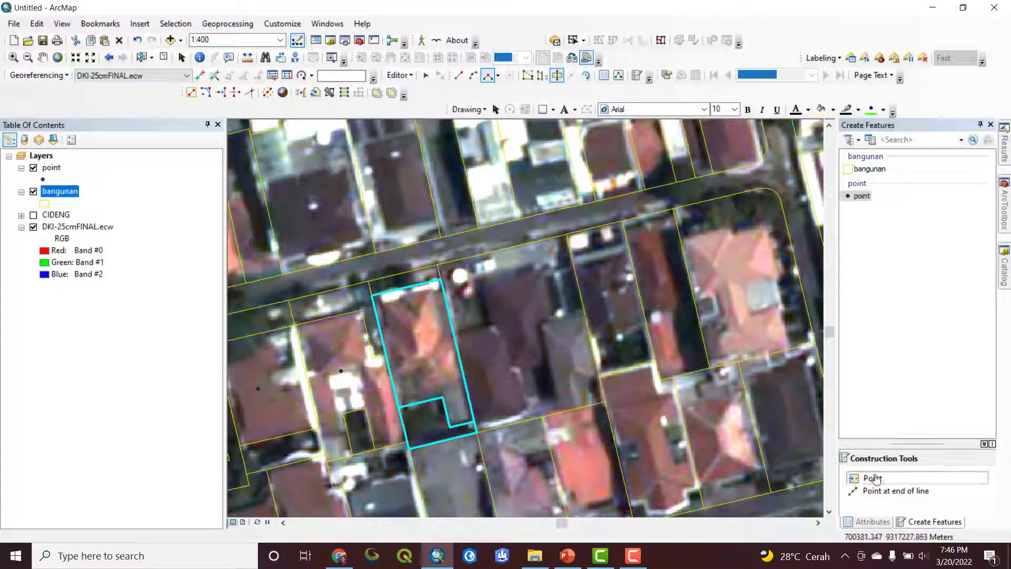
click(509, 76)
click(416, 361)
Select the wide dark-roofed parcel immediately east of the orange-roofed building
drag(415, 360, 309, 370)
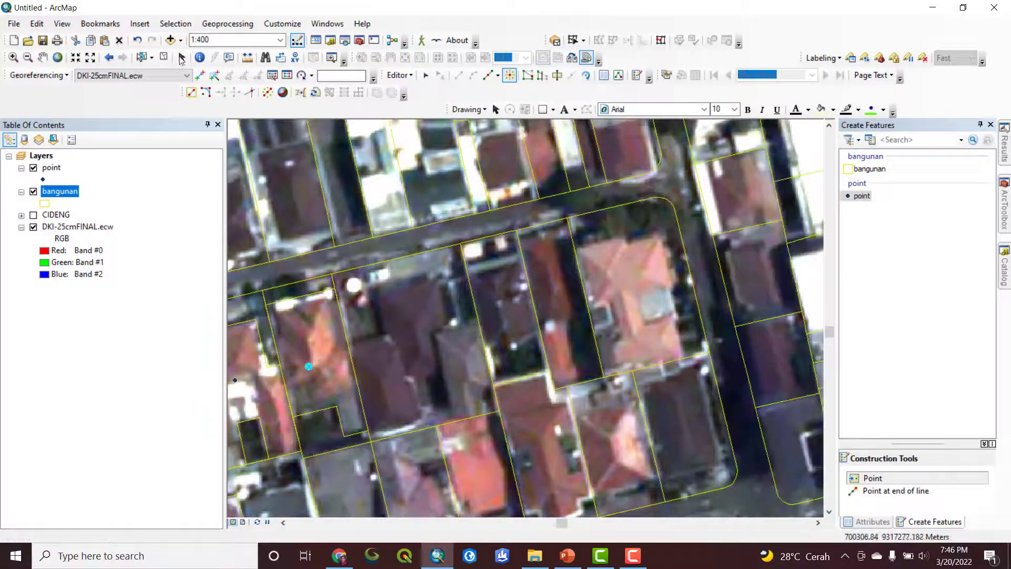
click(141, 57)
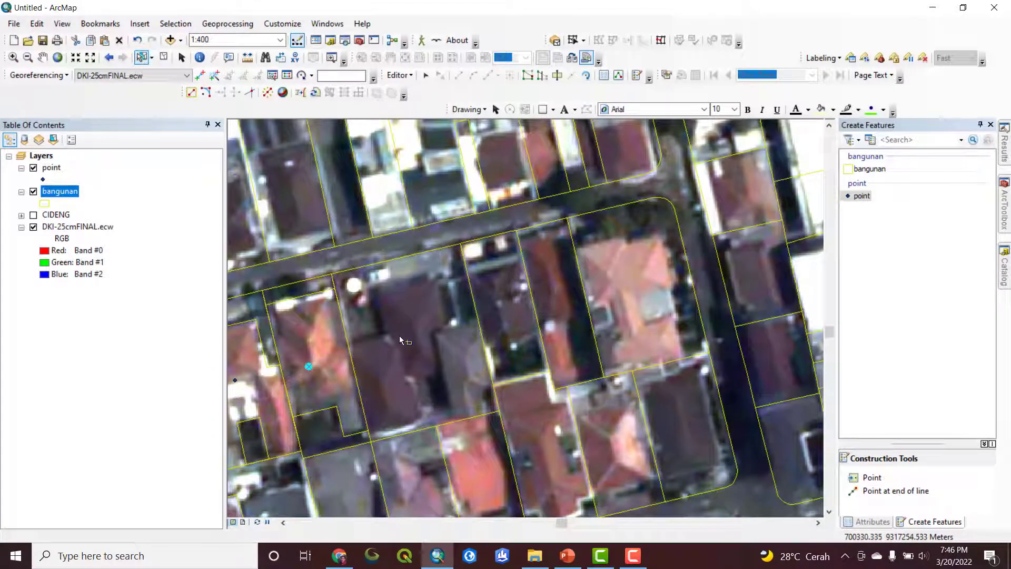
click(402, 338)
scroll(426, 353, up, 2)
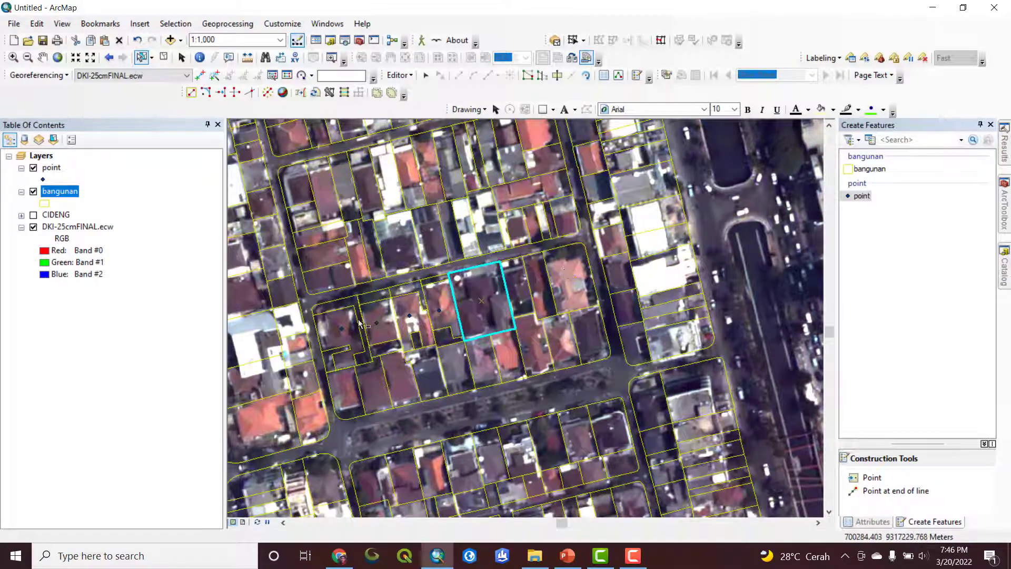
Using a right-angle cut line, trace the wide dark-roofed building's stepped front roofline from beyond the west boundary to beyond the east boundary
scroll(507, 330, down, 2)
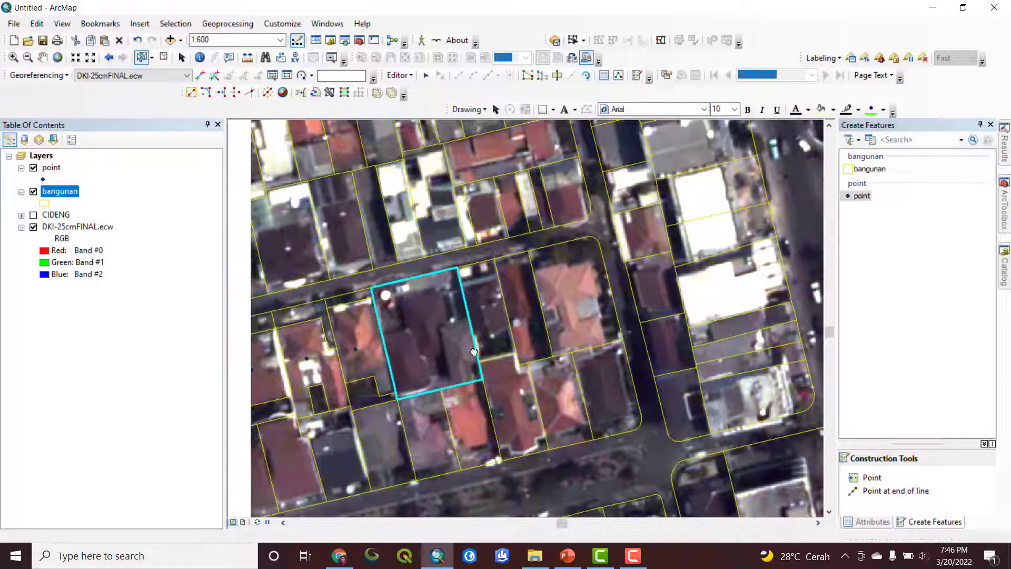
click(555, 77)
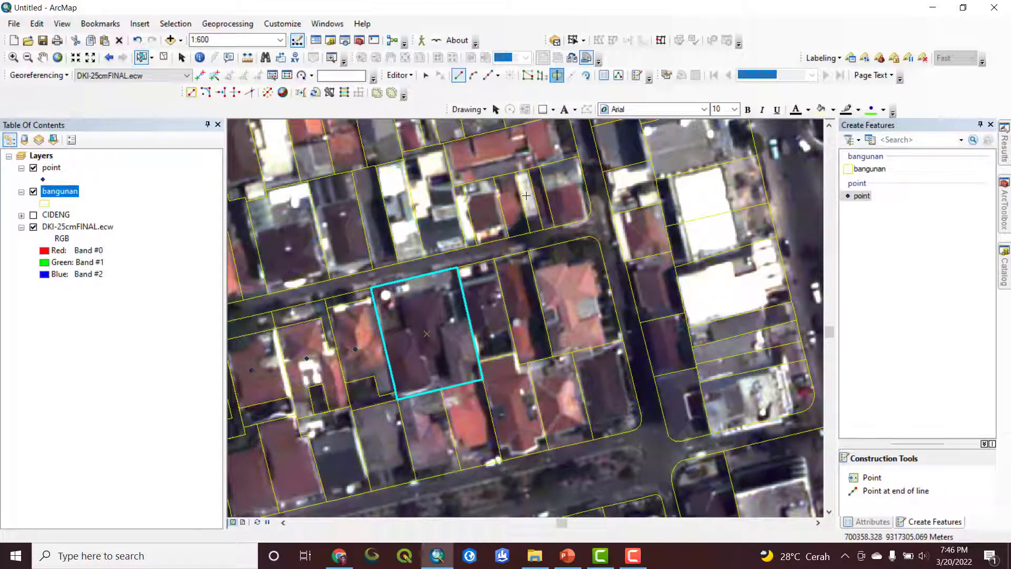
scroll(371, 337, down, 1)
click(498, 76)
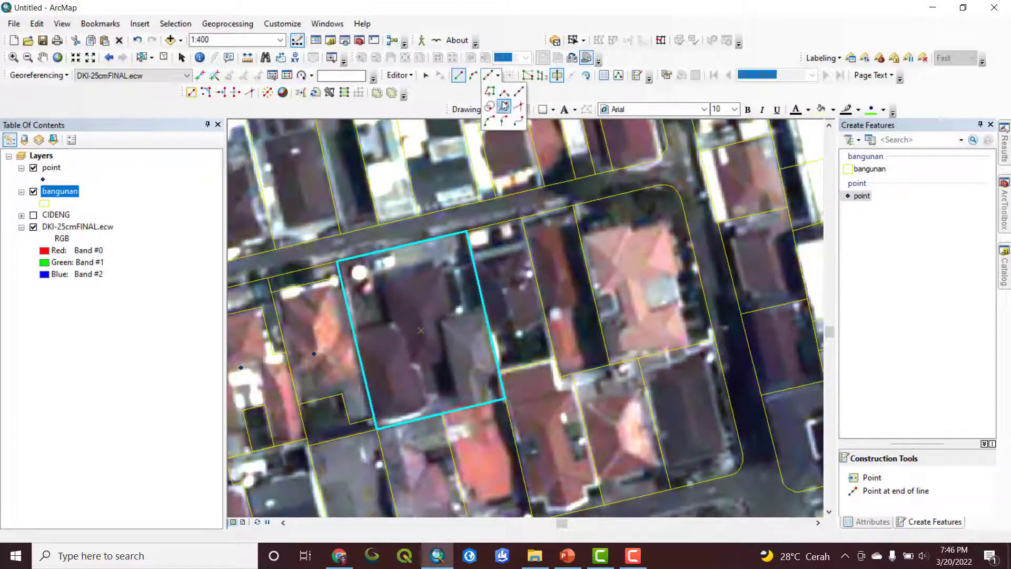
click(503, 100)
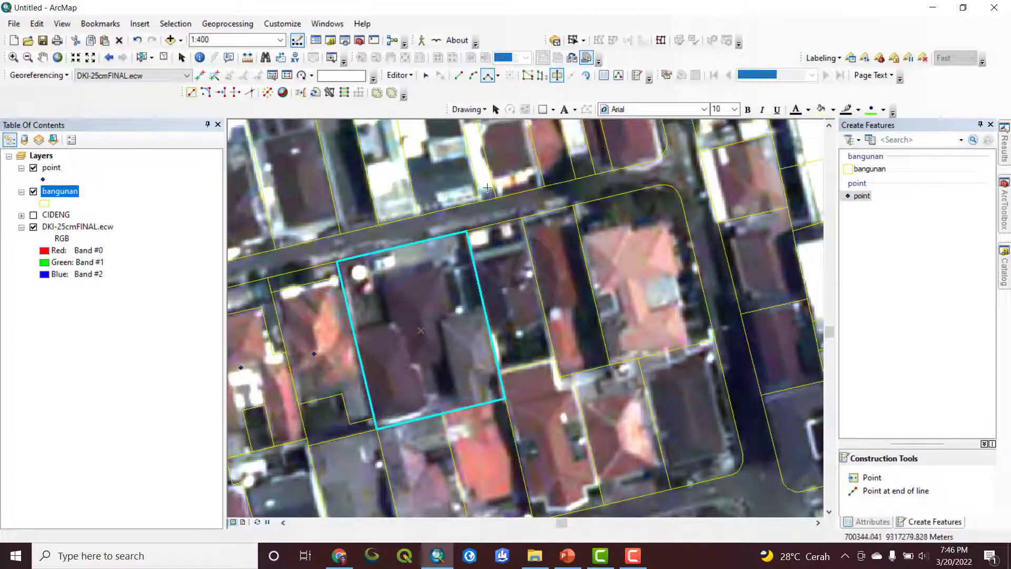
click(346, 334)
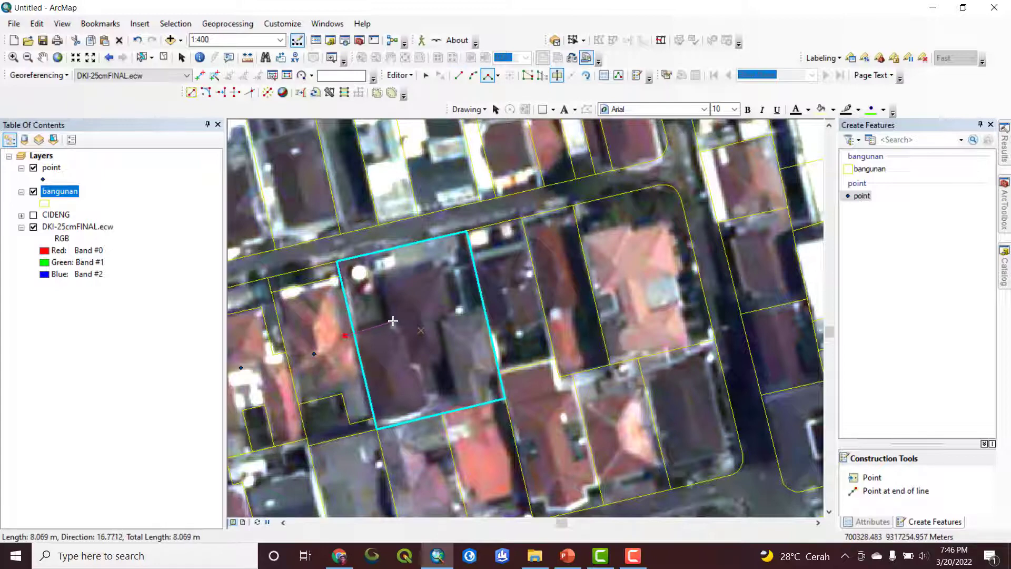
key(Escape)
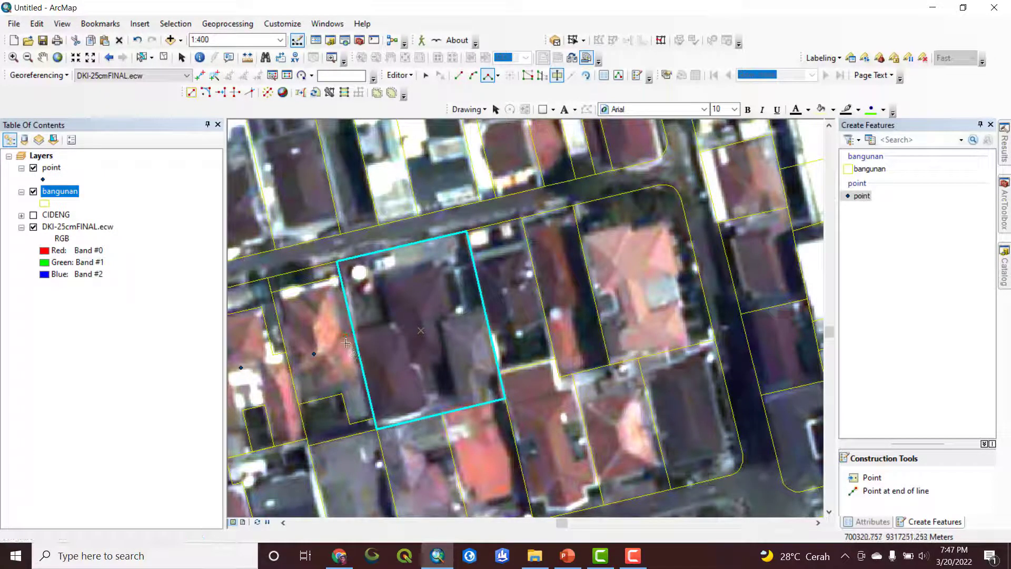
click(345, 334)
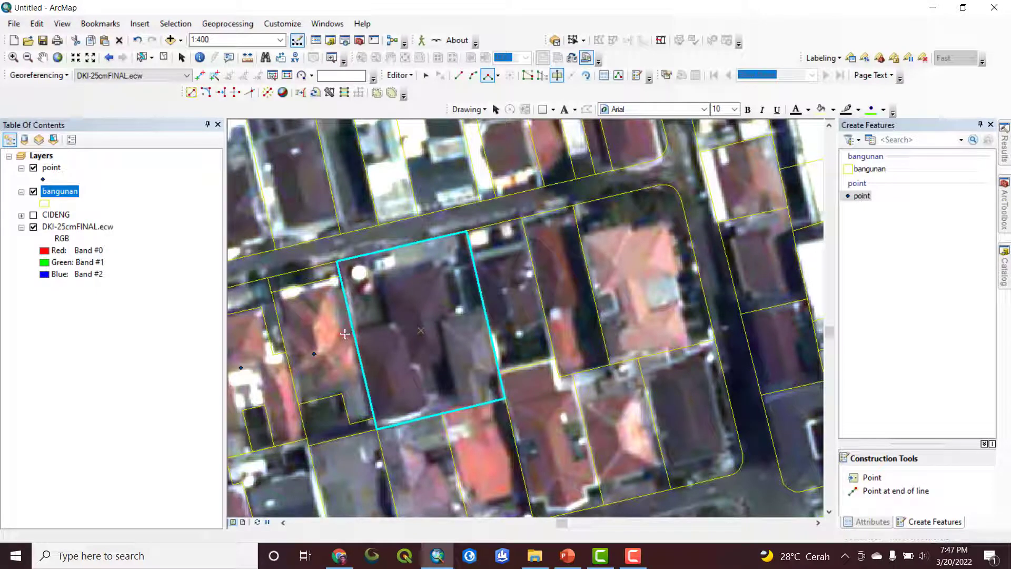
click(388, 322)
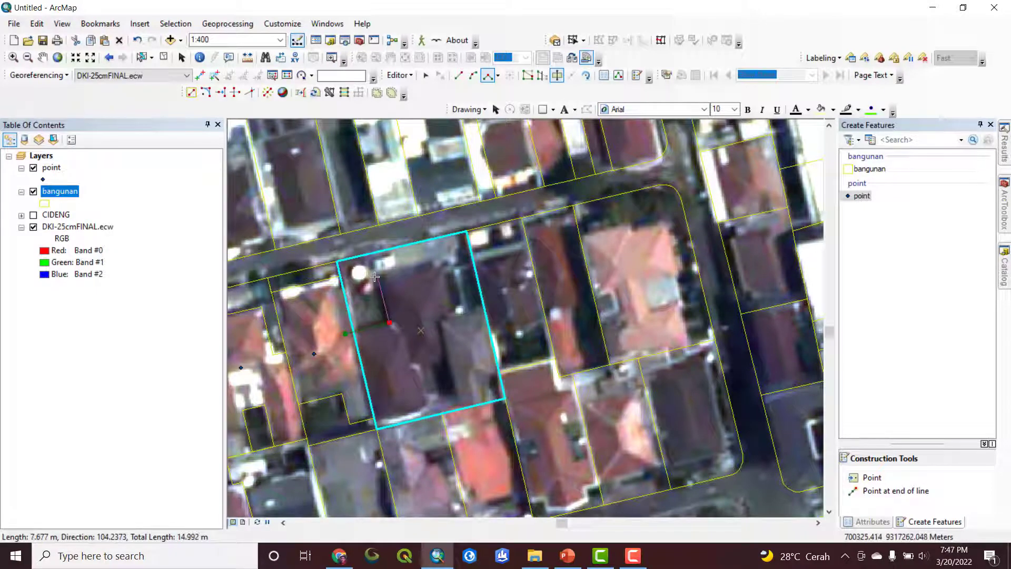
scroll(378, 276, down, 1)
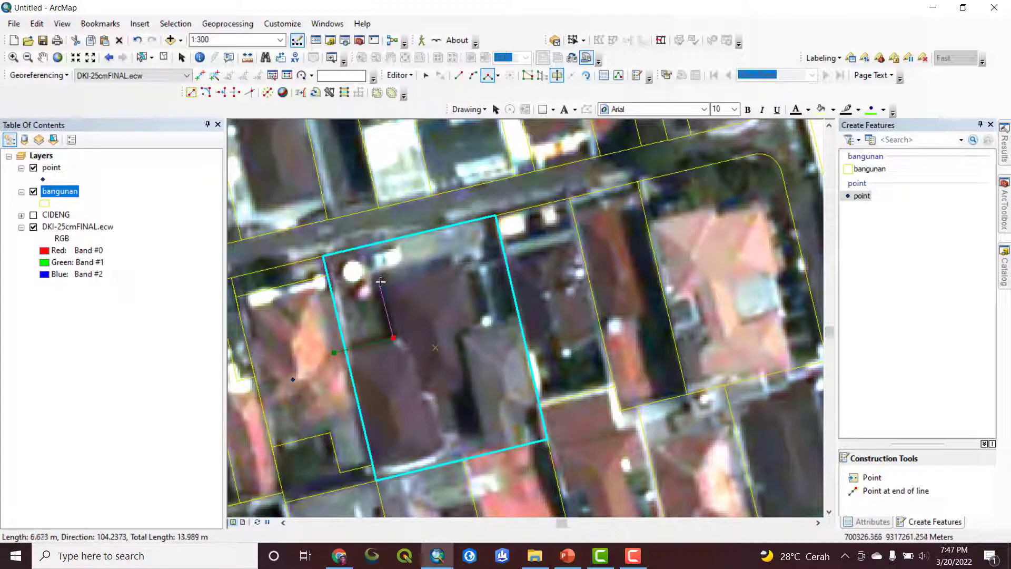
click(380, 282)
click(468, 259)
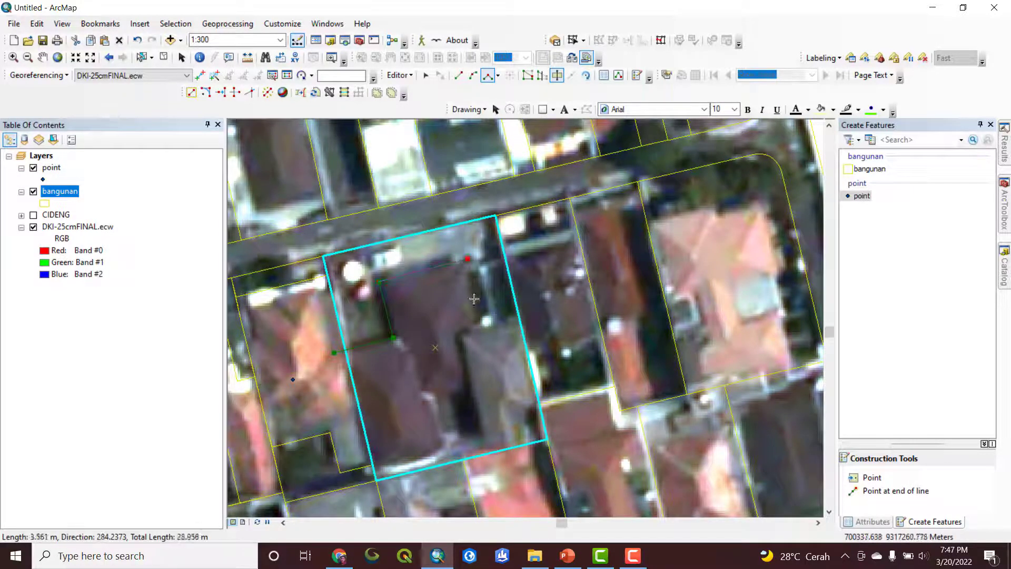
click(485, 328)
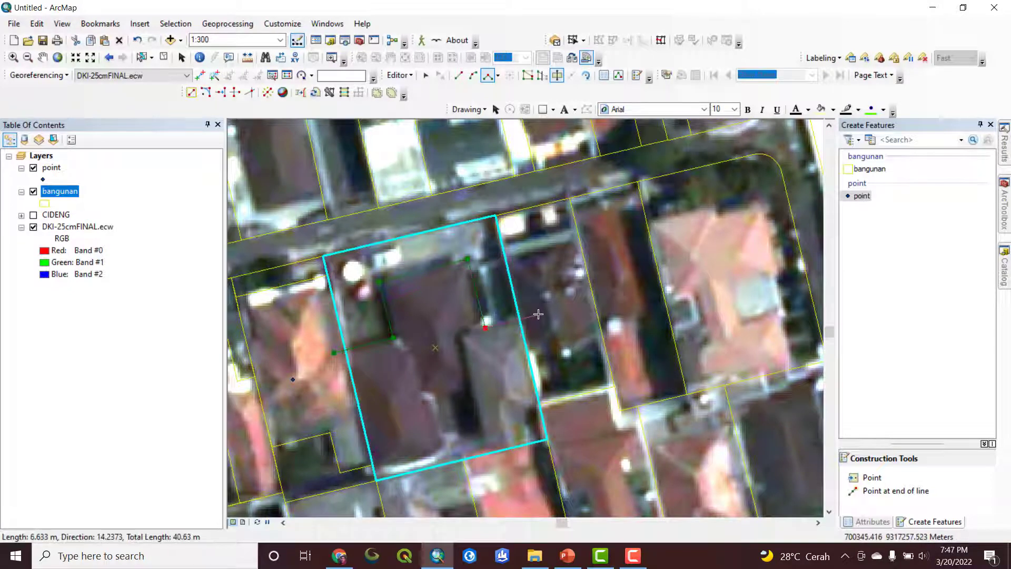
click(538, 313)
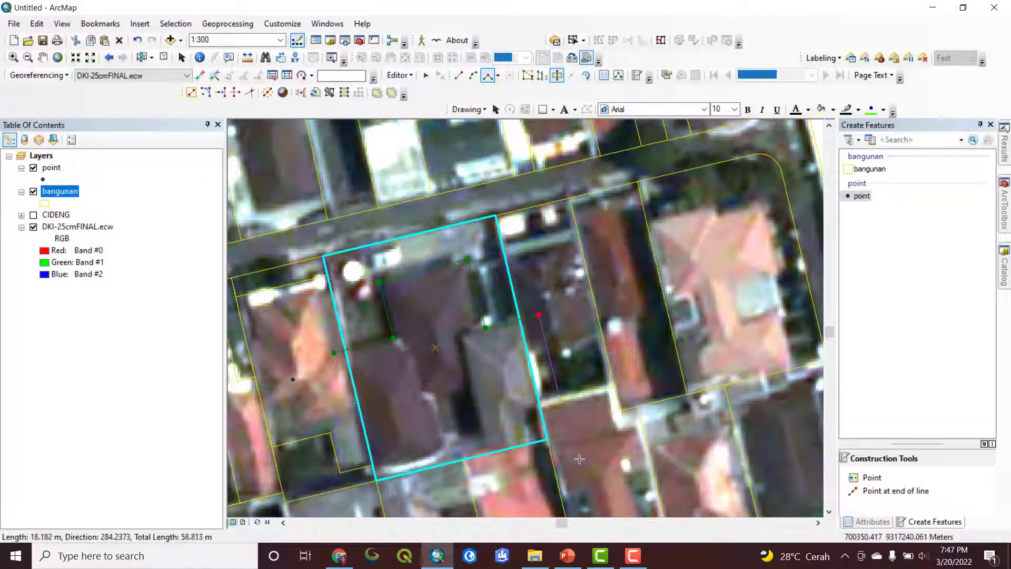
Continue the cut line south outside the east boundary, around the small southeast corner gap and past the south boundary, and finish the cut
click(558, 399)
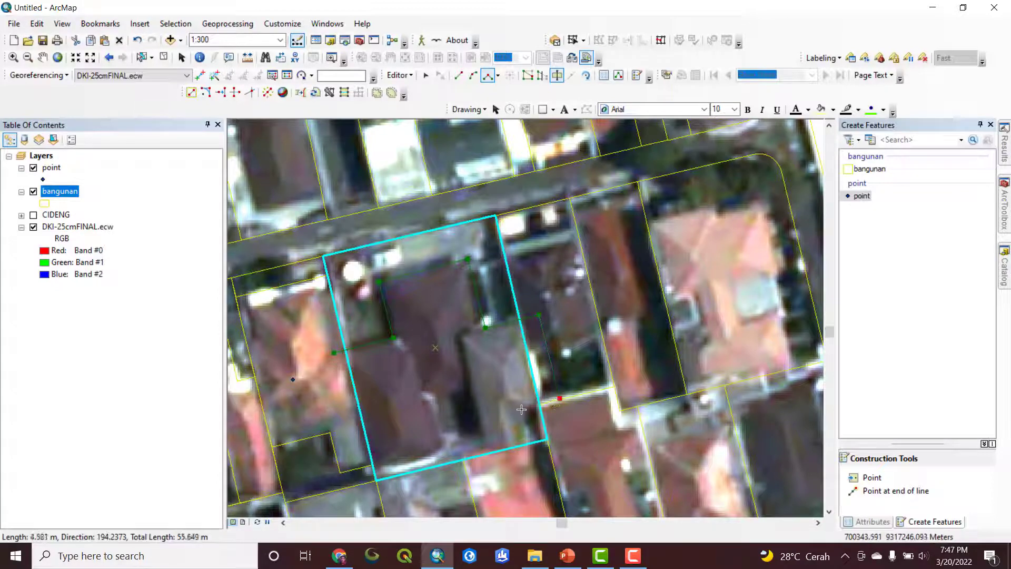
click(519, 409)
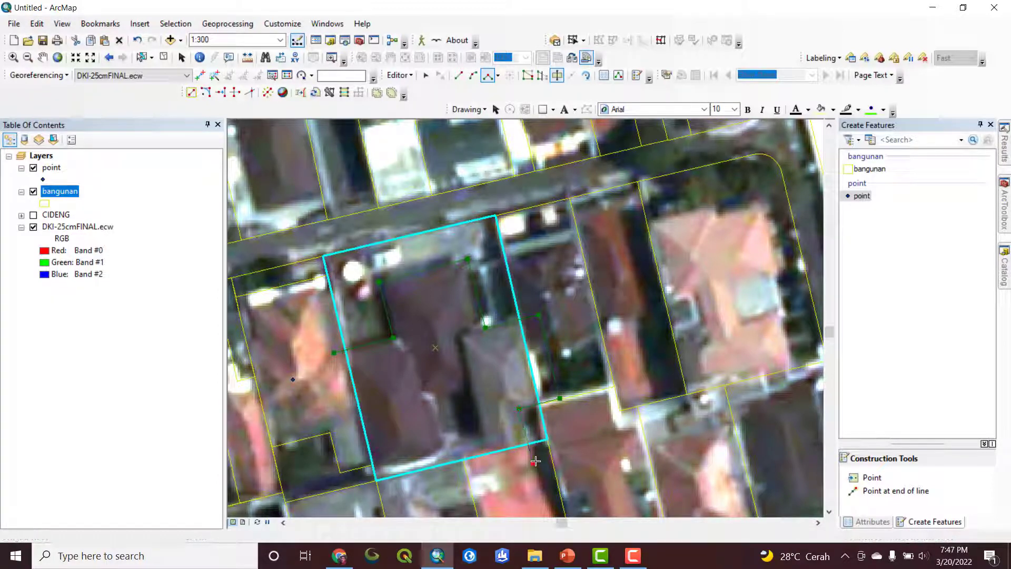
key(F2)
drag(536, 460, 532, 403)
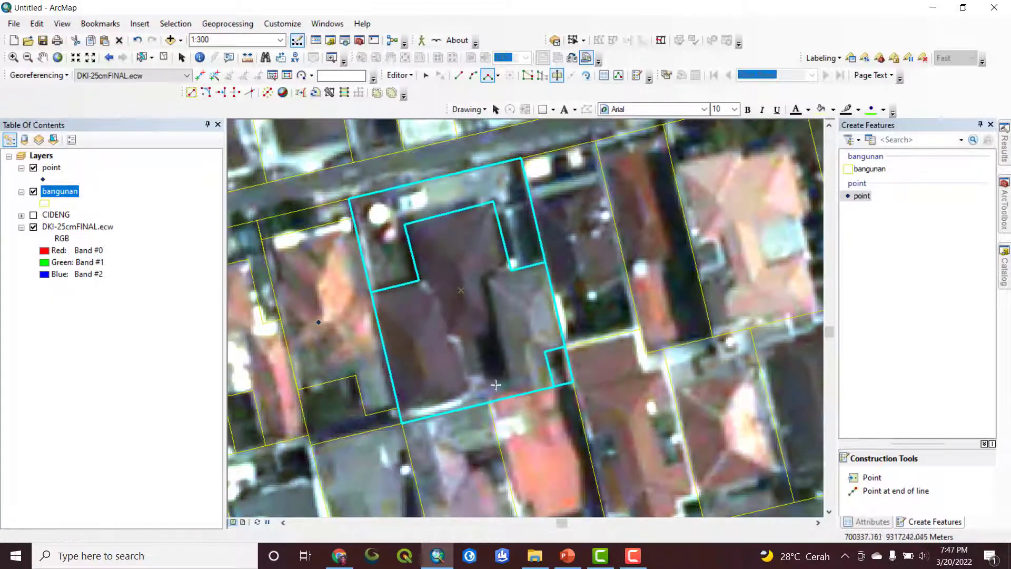
Cut out the dark rear courtyard with a three-sided right-angle line starting and ending beyond the south boundary, and place a point on the building
scroll(495, 385, up, 1)
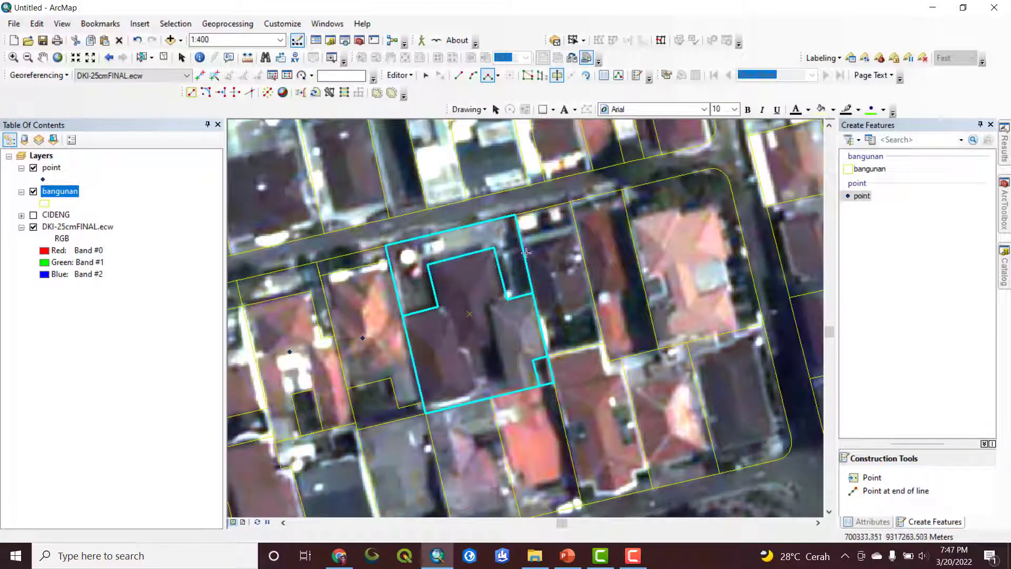
scroll(474, 382, down, 1)
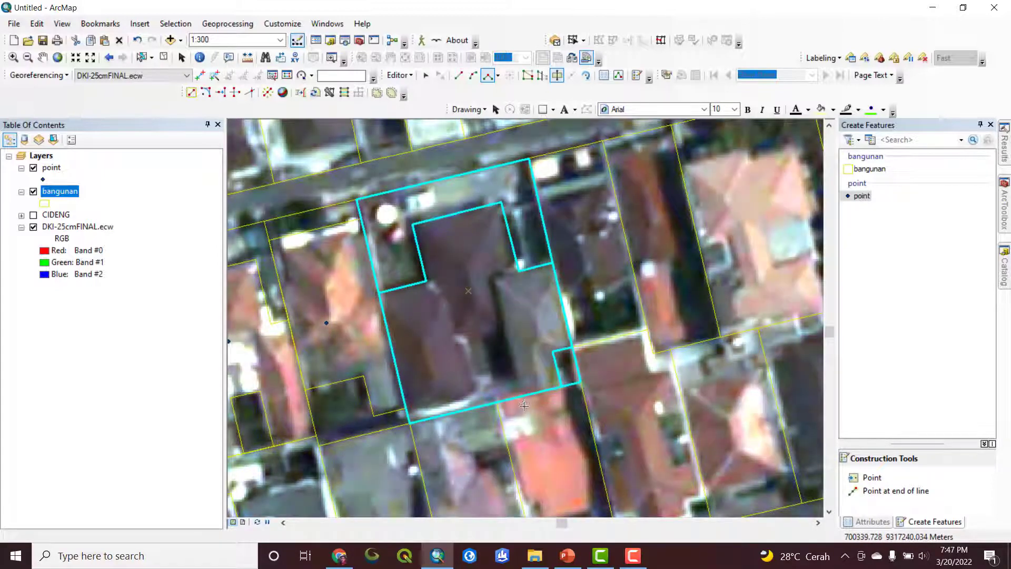
click(523, 407)
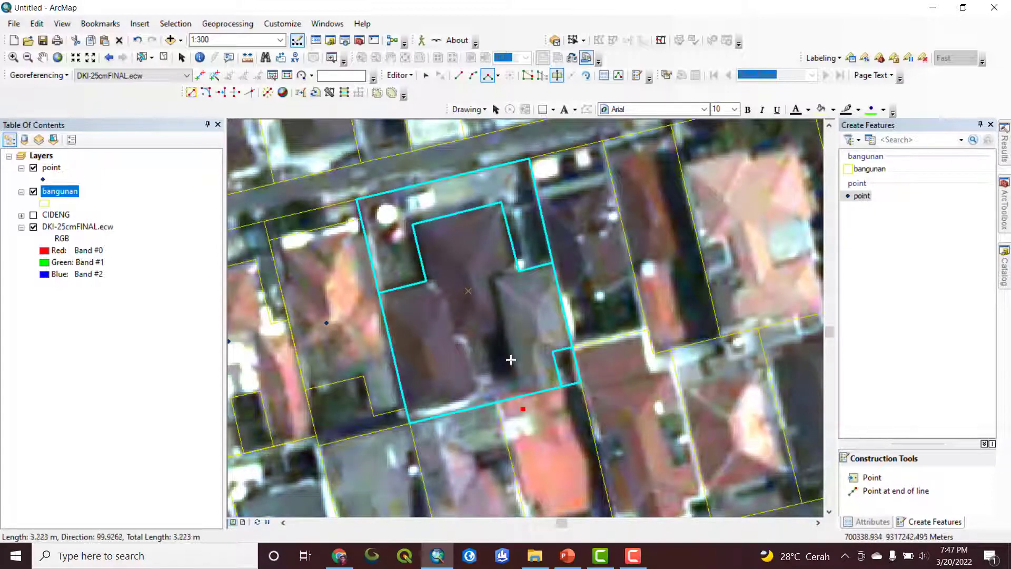
click(502, 324)
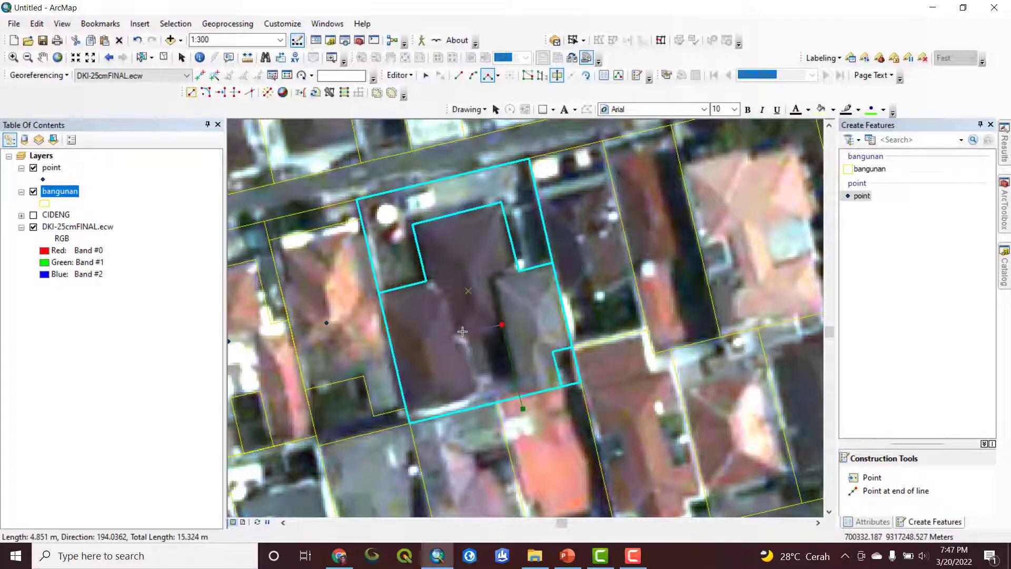
click(463, 333)
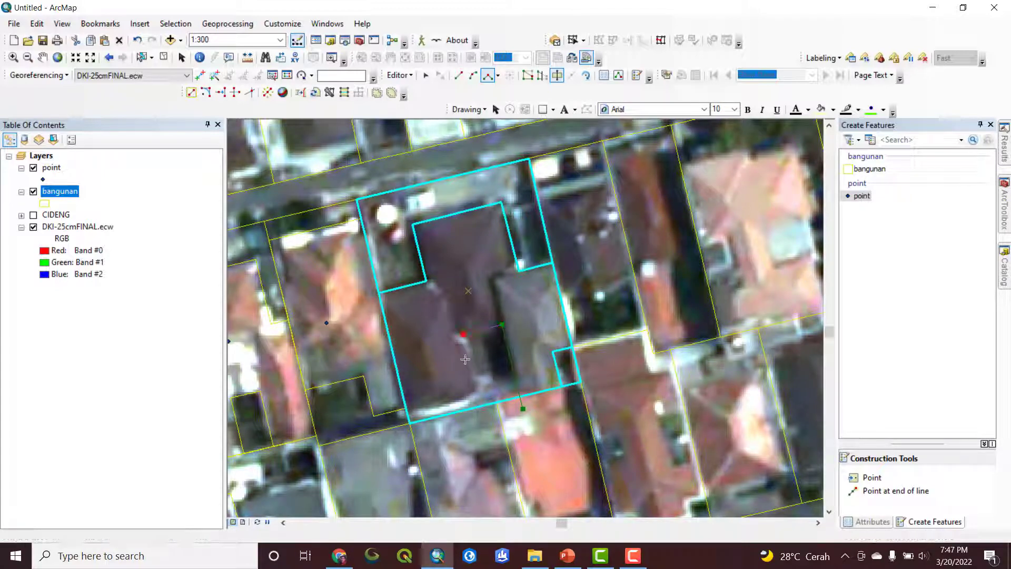
double_click(479, 435)
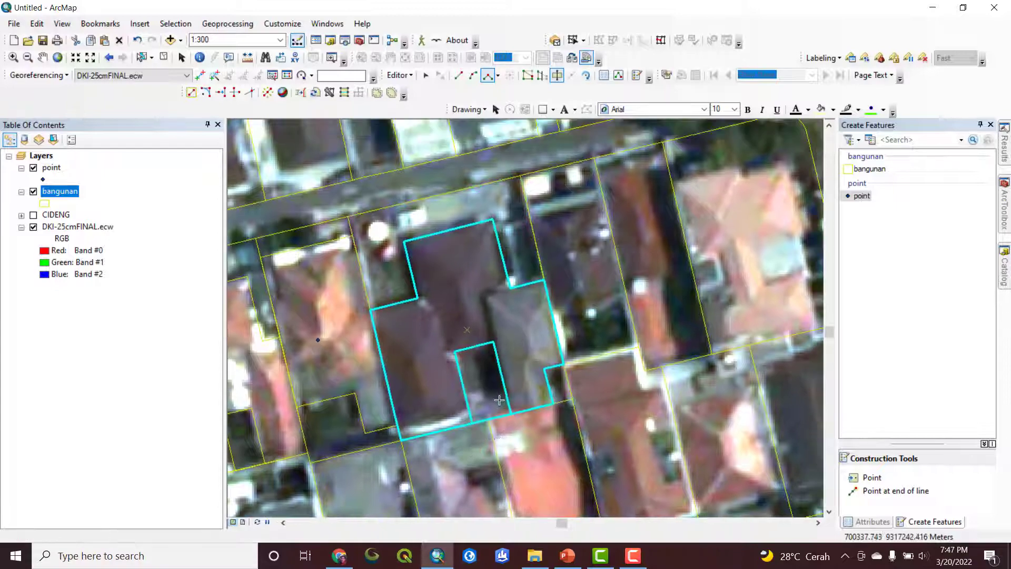
scroll(501, 389, down, 4)
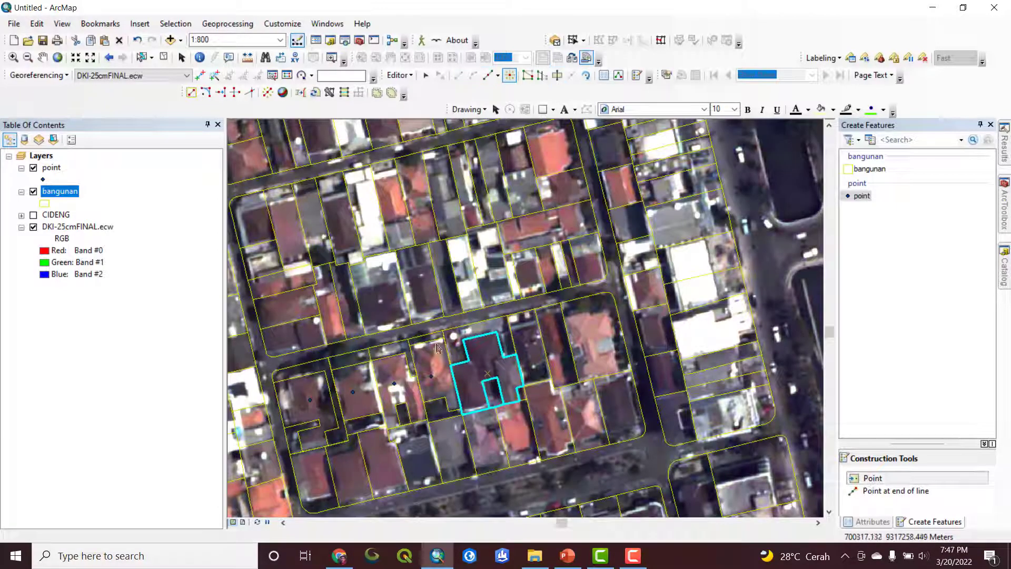
click(489, 364)
Select the narrower dark-roofed parcel immediately east and cut off its front strip and rear yard with one line looping outside the east boundary
scroll(415, 310, up, 3)
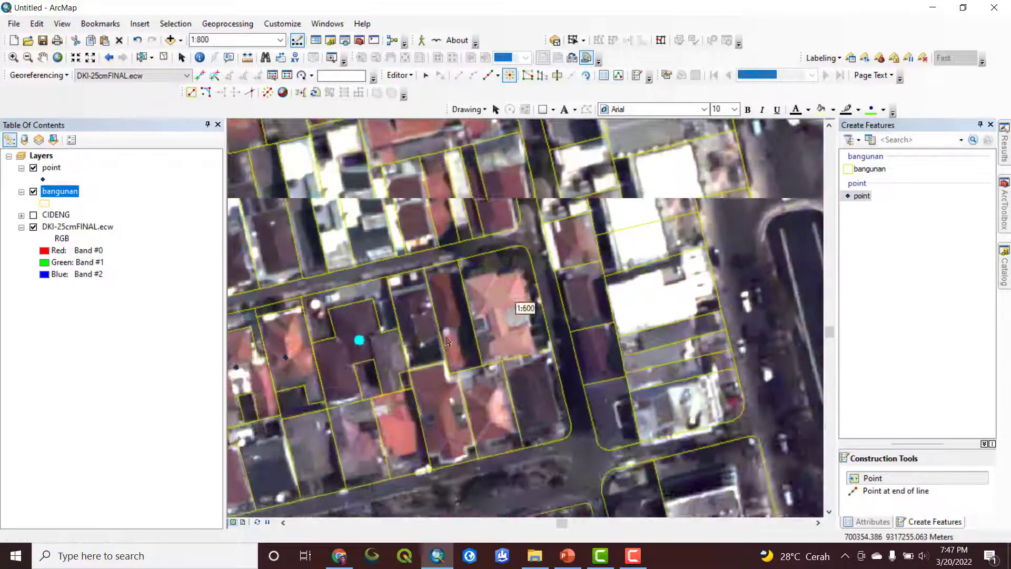
scroll(415, 310, up, 1)
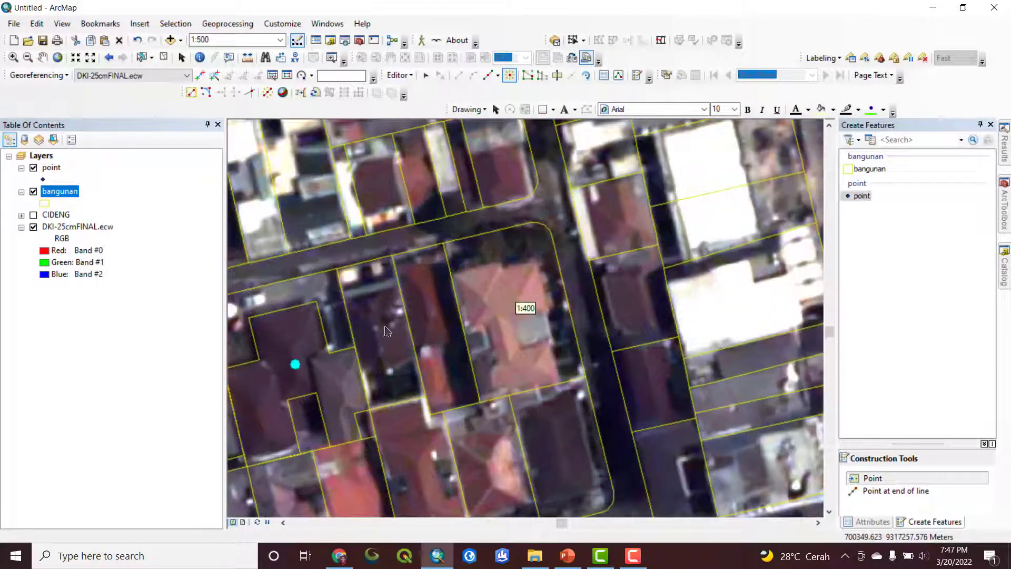
click(141, 57)
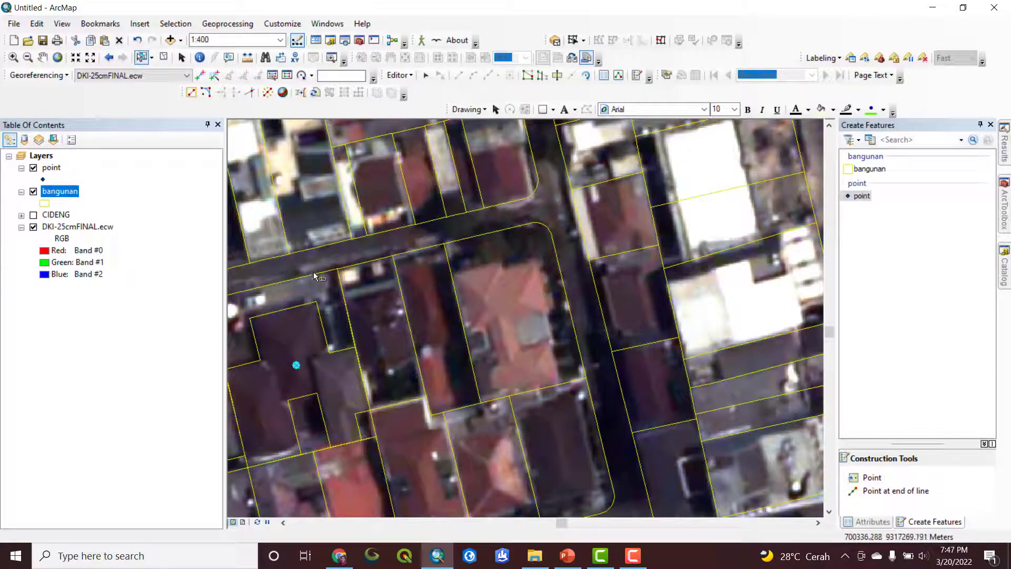
click(365, 316)
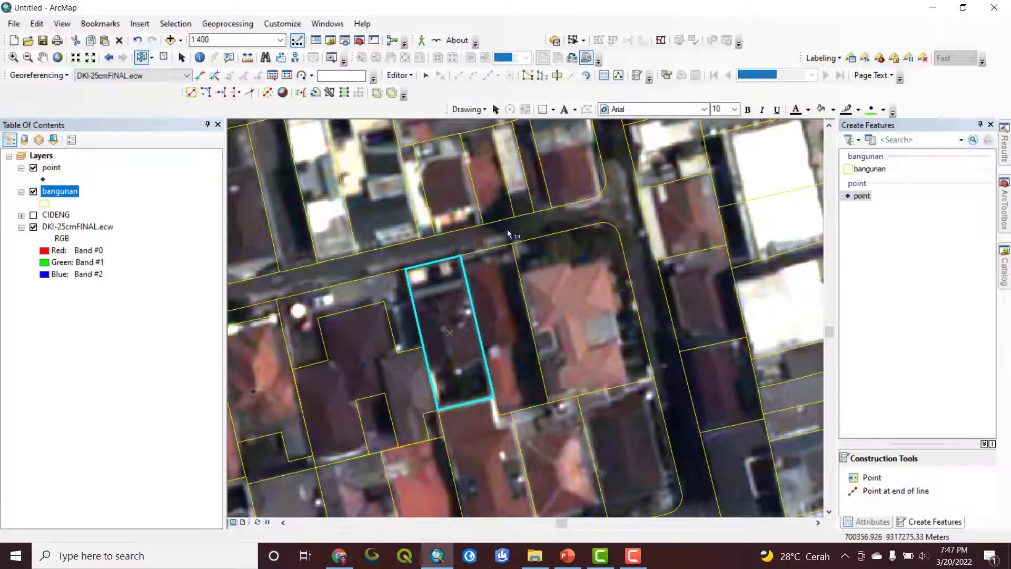
click(556, 76)
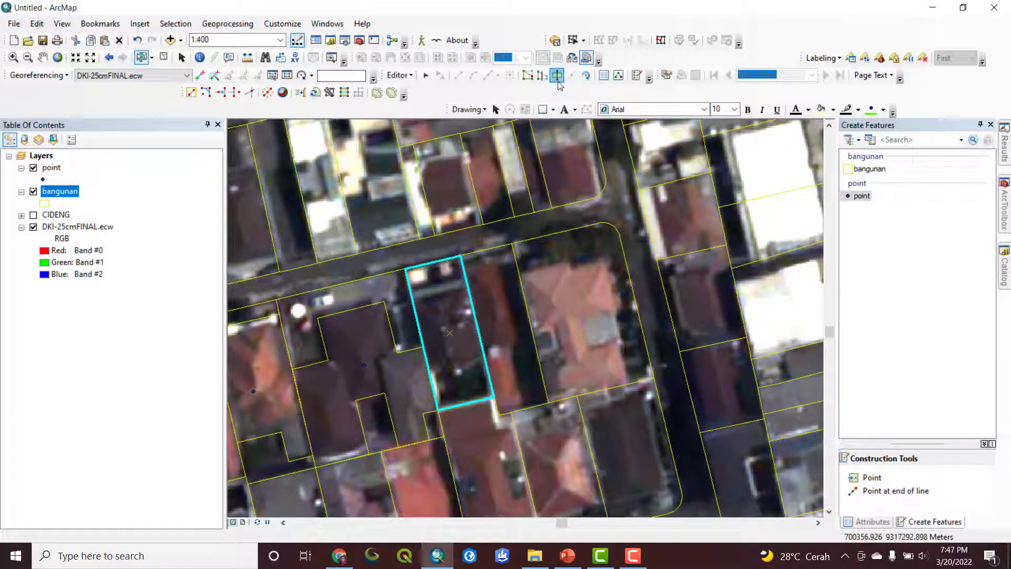
click(402, 294)
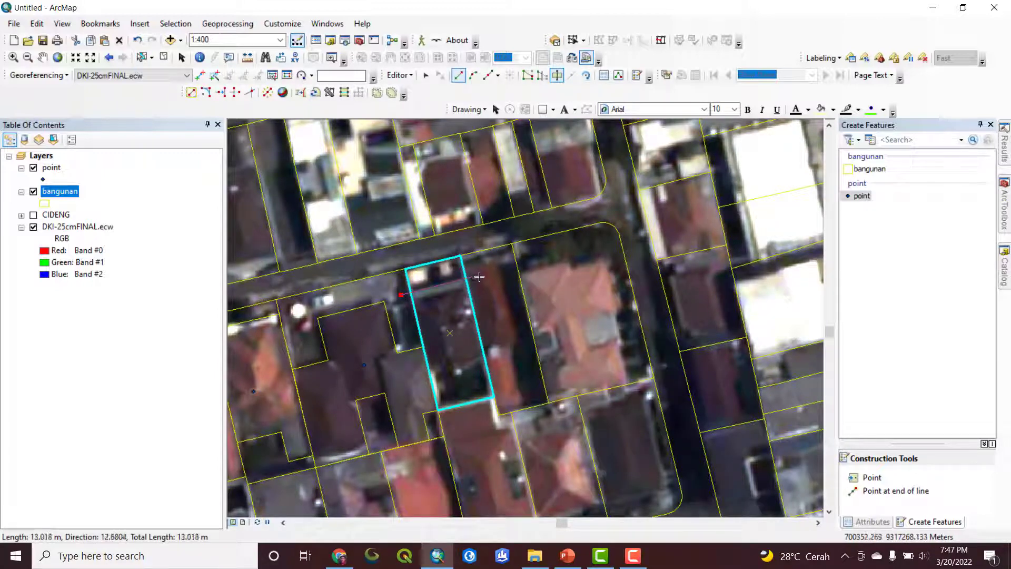
click(481, 276)
click(499, 354)
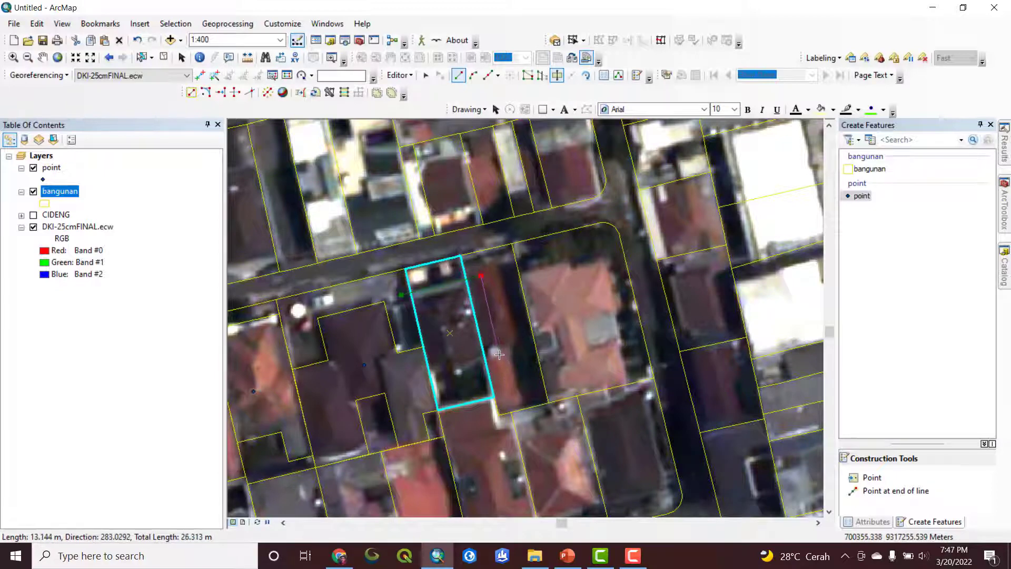
double_click(411, 374)
Place a point feature on the middle section of the newly cut dark-roofed parcel
scroll(427, 395, down, 1)
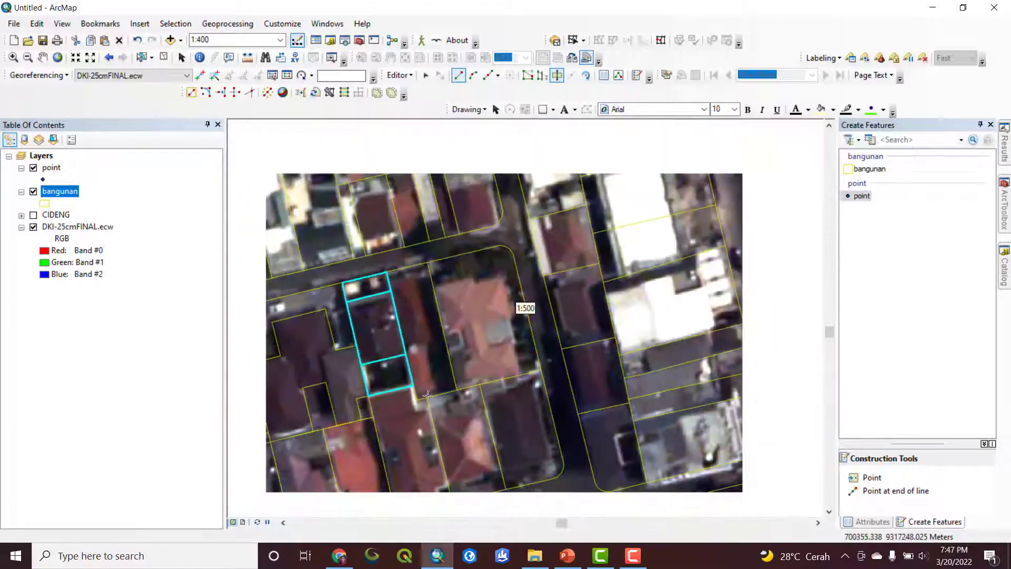
click(890, 478)
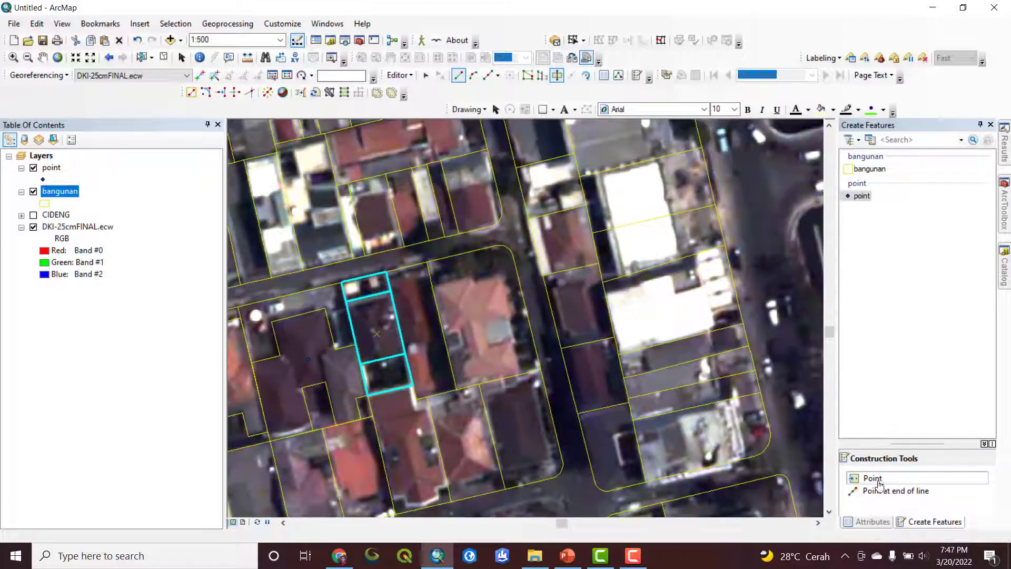
click(377, 327)
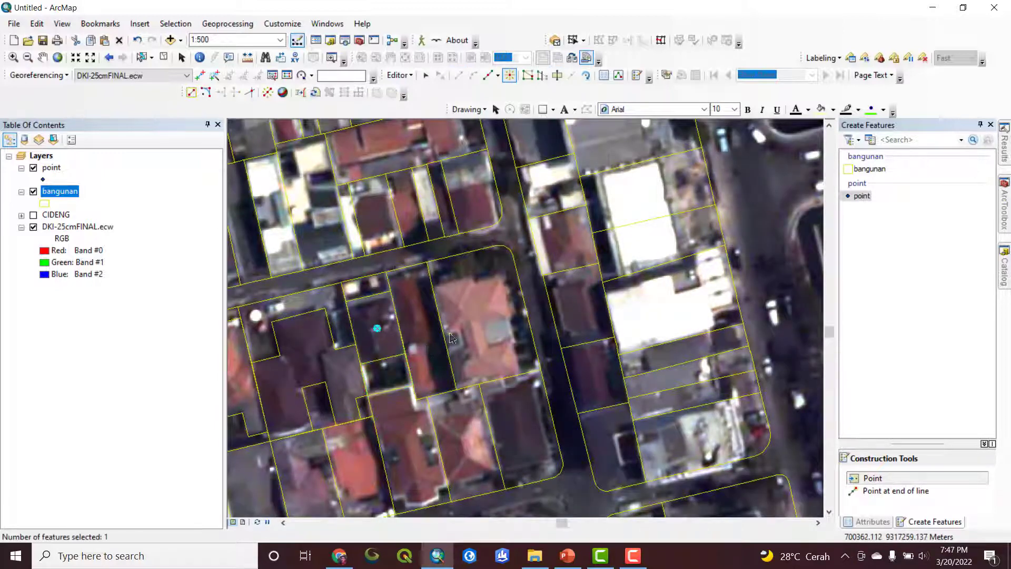
Select the narrow red-roofed parcel immediately east and cut off its front strip with a straight line along the building's north edge
click(141, 57)
click(419, 338)
scroll(416, 309, up, 1)
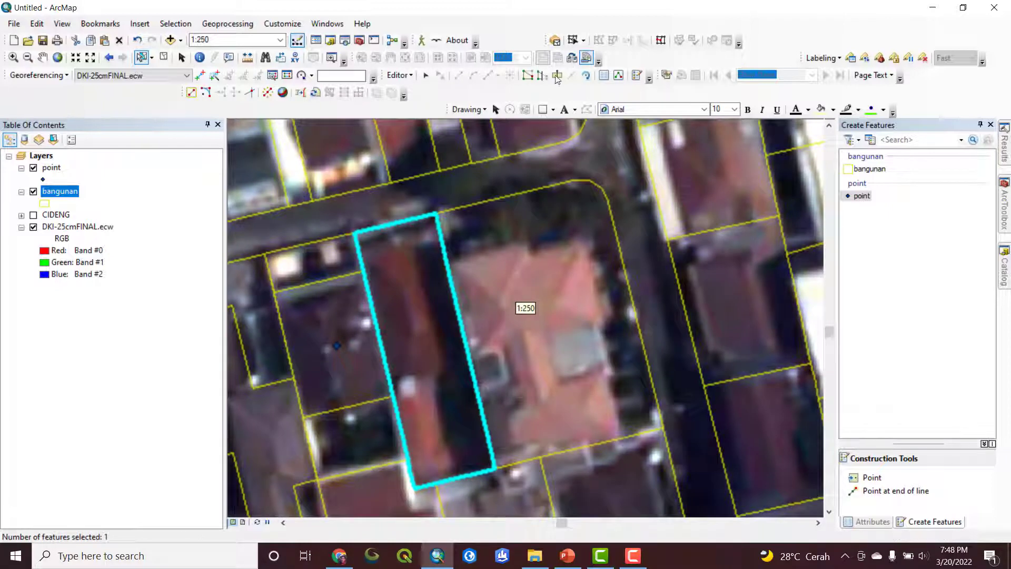
click(556, 77)
click(353, 258)
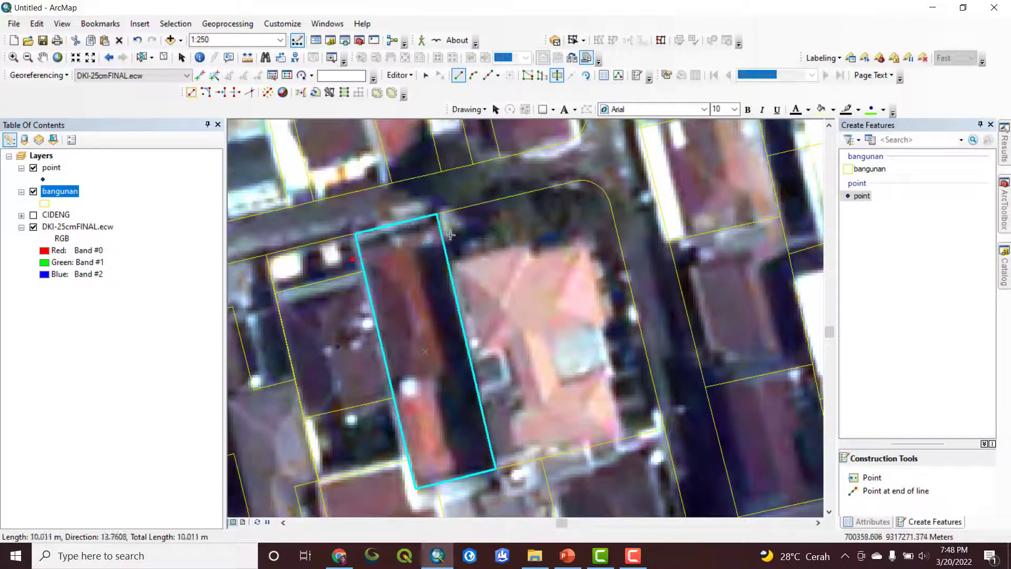
double_click(442, 233)
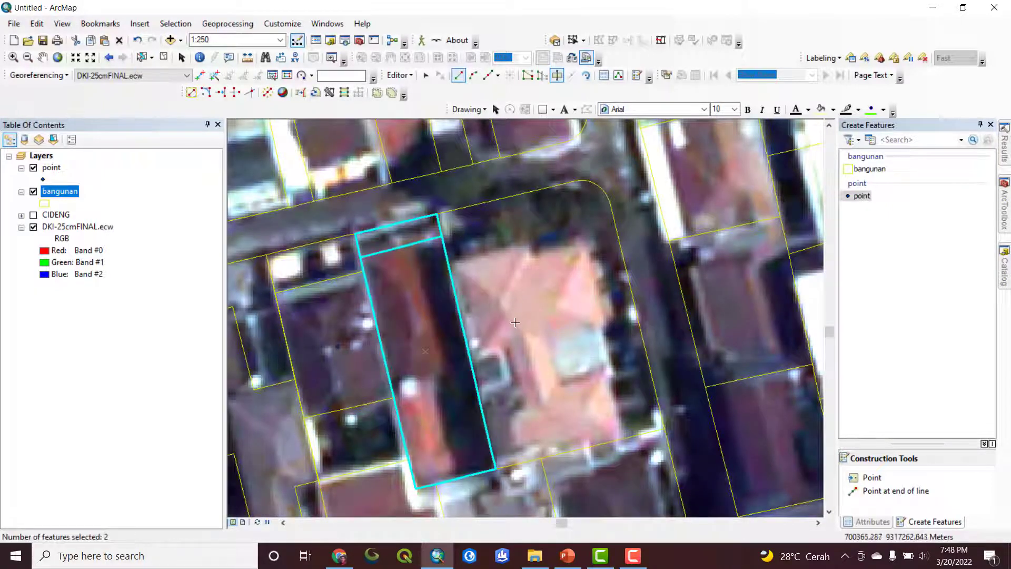
Place a point feature on the building section of the narrow red-roofed parcel that was just cut
drag(703, 404, 530, 363)
click(874, 478)
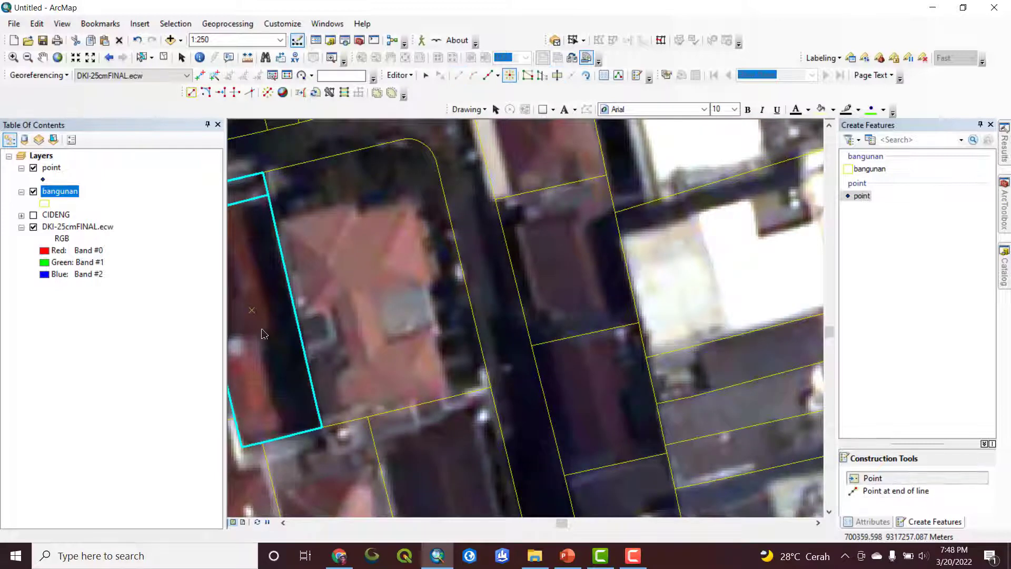
click(264, 334)
Place a point on the large pink-roofed corner building immediately east and delete the extra point created beside it
click(110, 57)
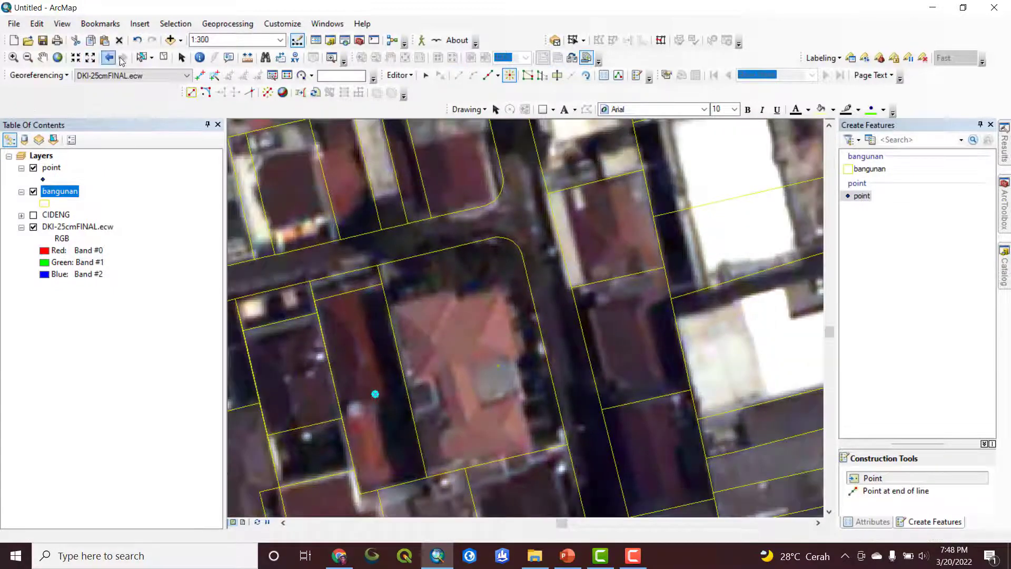
click(151, 56)
click(185, 70)
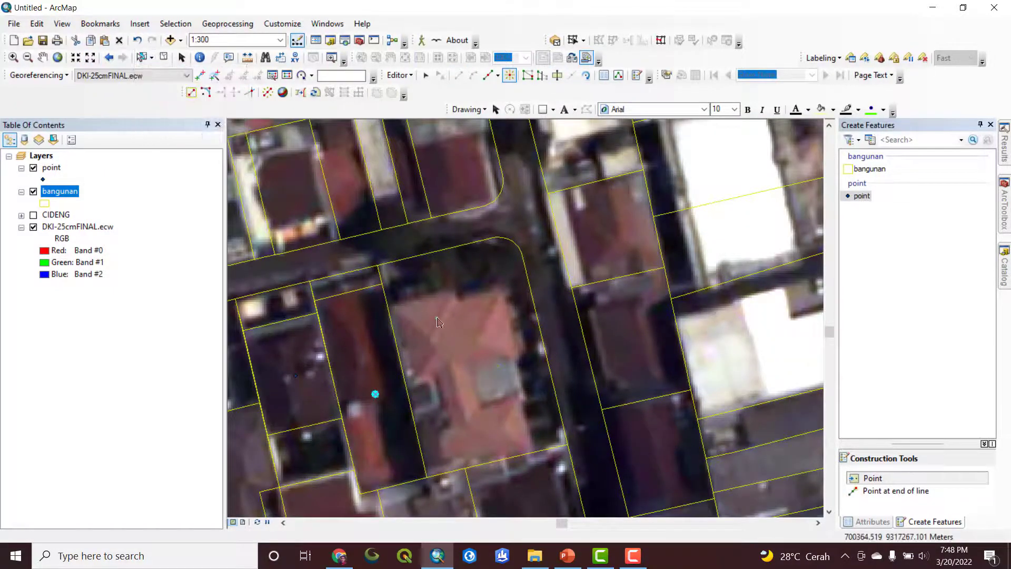
drag(437, 322, 461, 352)
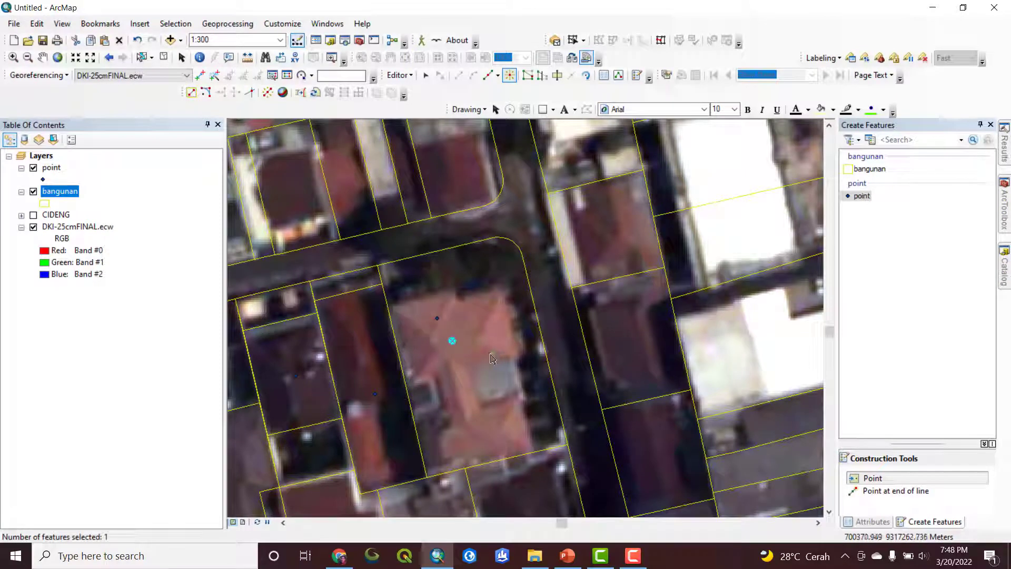
key(Delete)
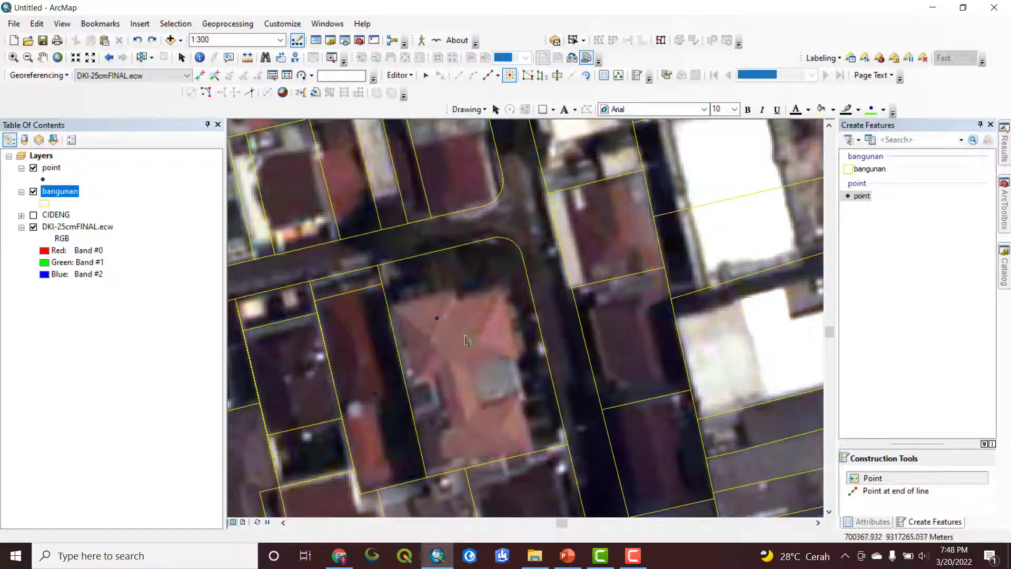
mouse_move(465, 340)
mouse_down()
mouse_move(462, 368)
mouse_move(449, 342)
mouse_up()
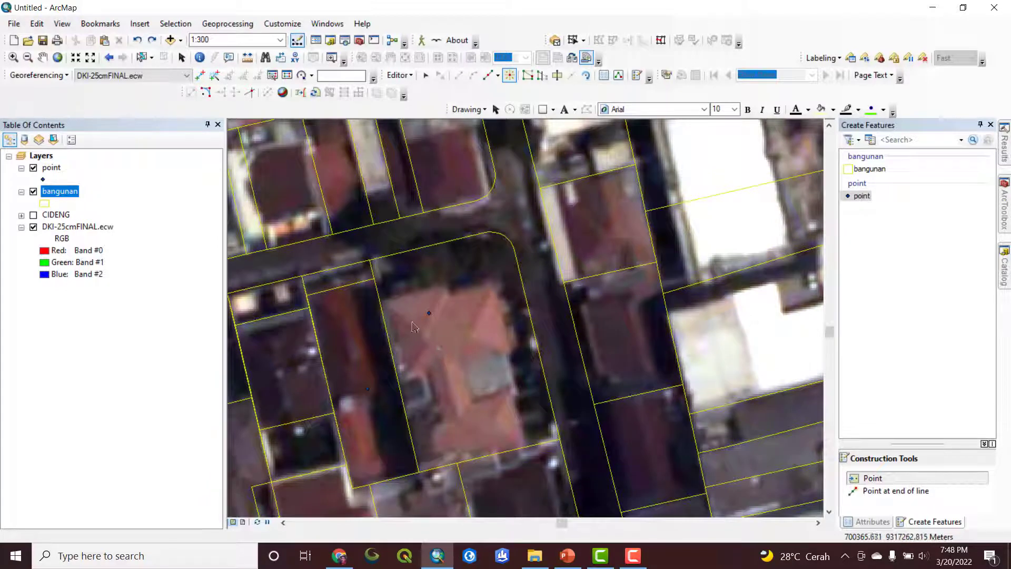
Select the pink-roofed corner parcel and cut off its north and east yard with a stepped right-angle line following the roof edge
click(149, 61)
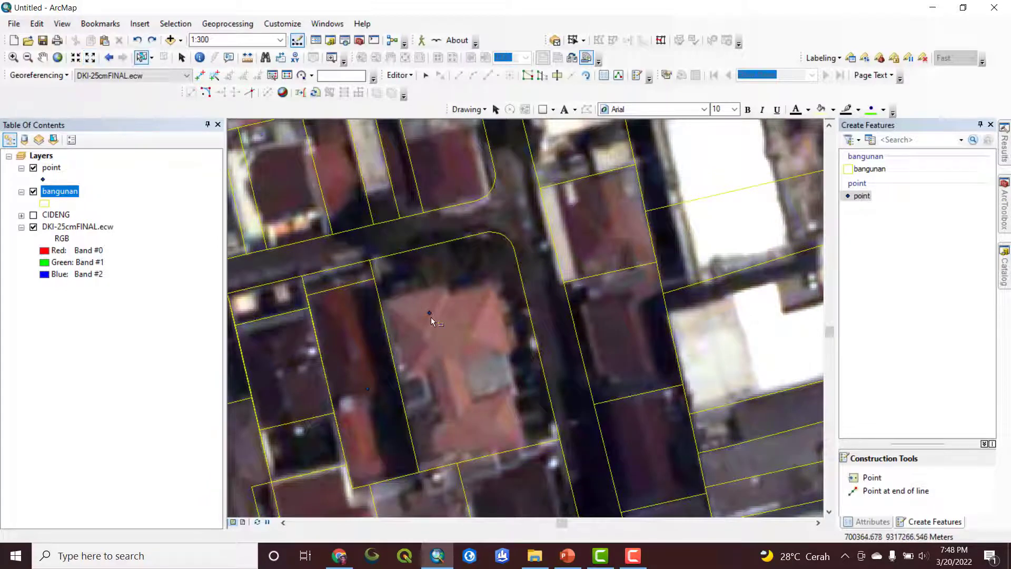
click(430, 316)
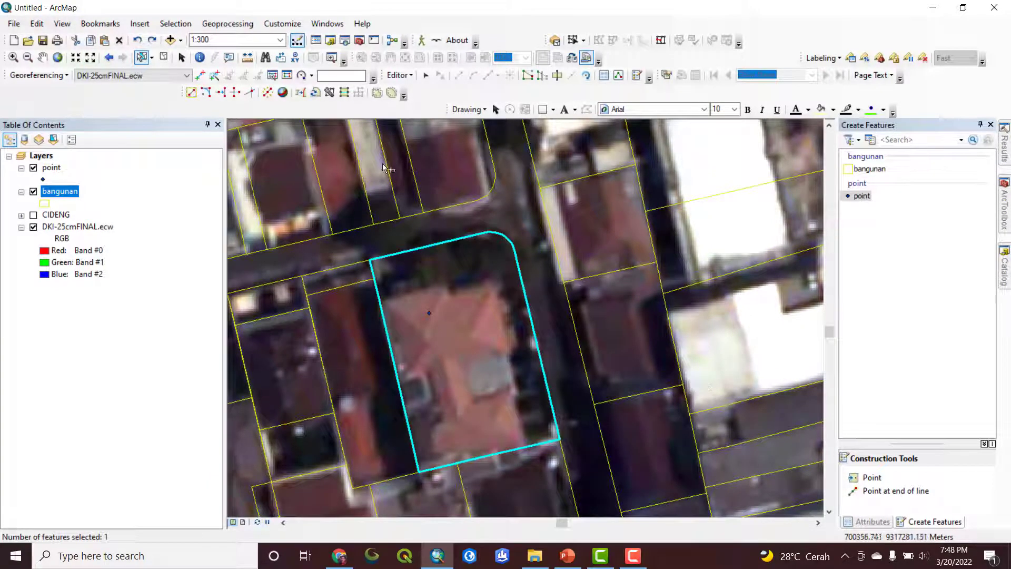
click(557, 76)
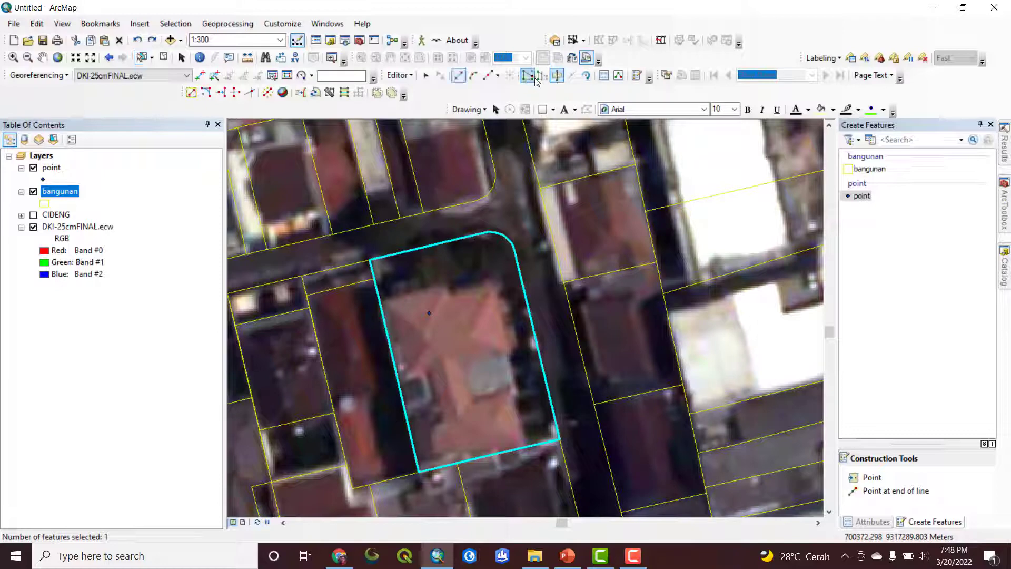
click(497, 76)
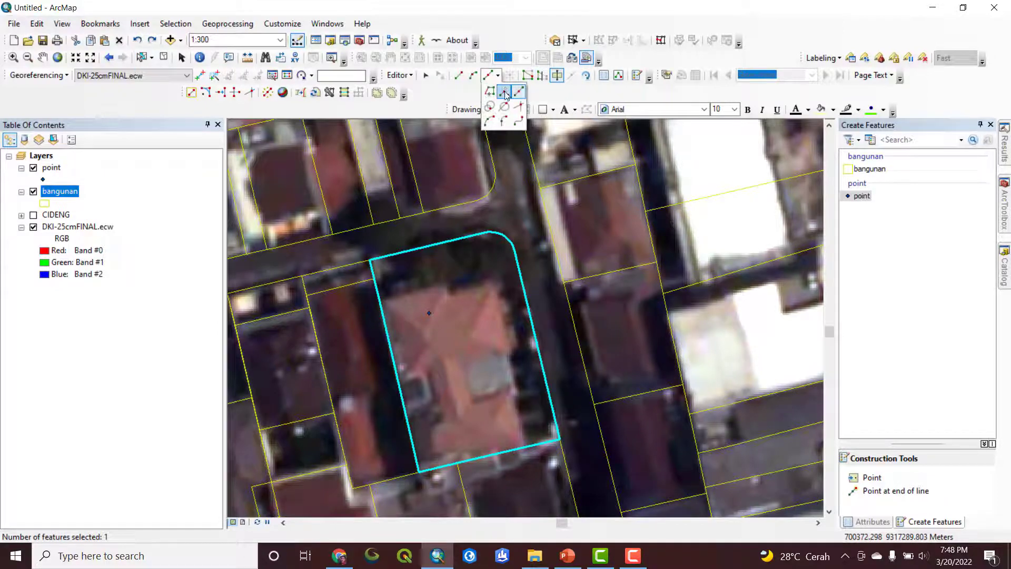
click(502, 117)
click(473, 75)
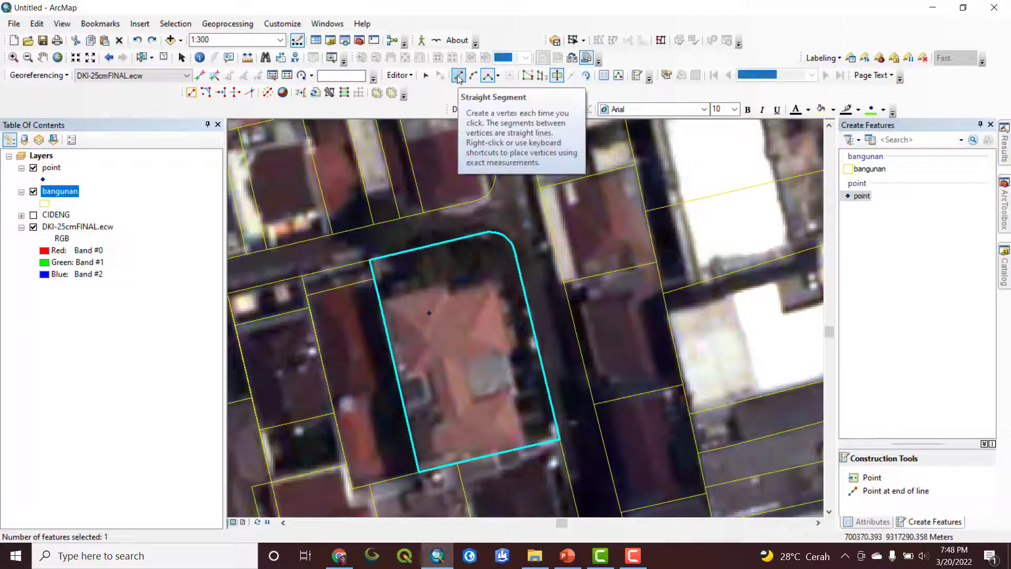
click(369, 301)
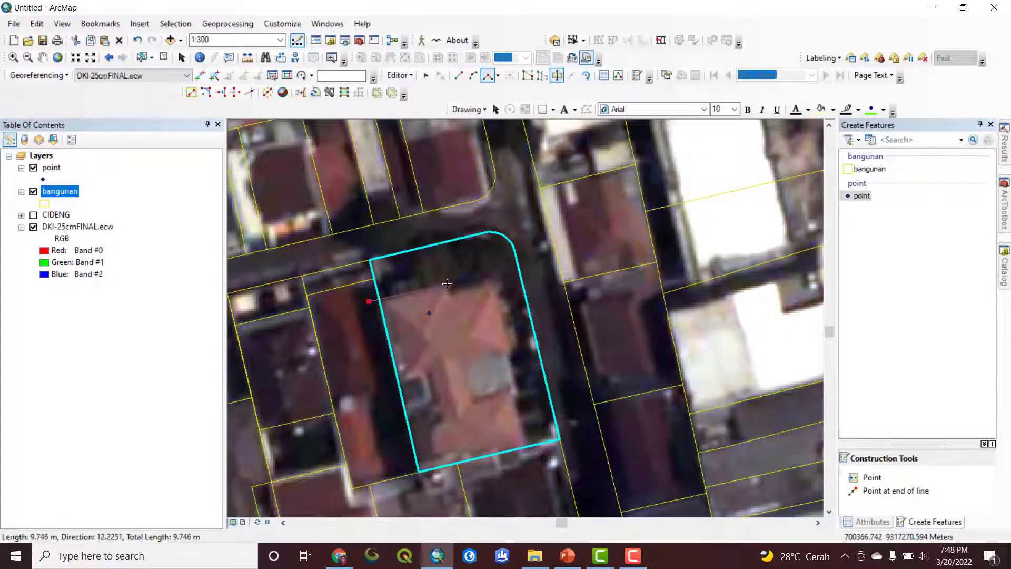
click(446, 283)
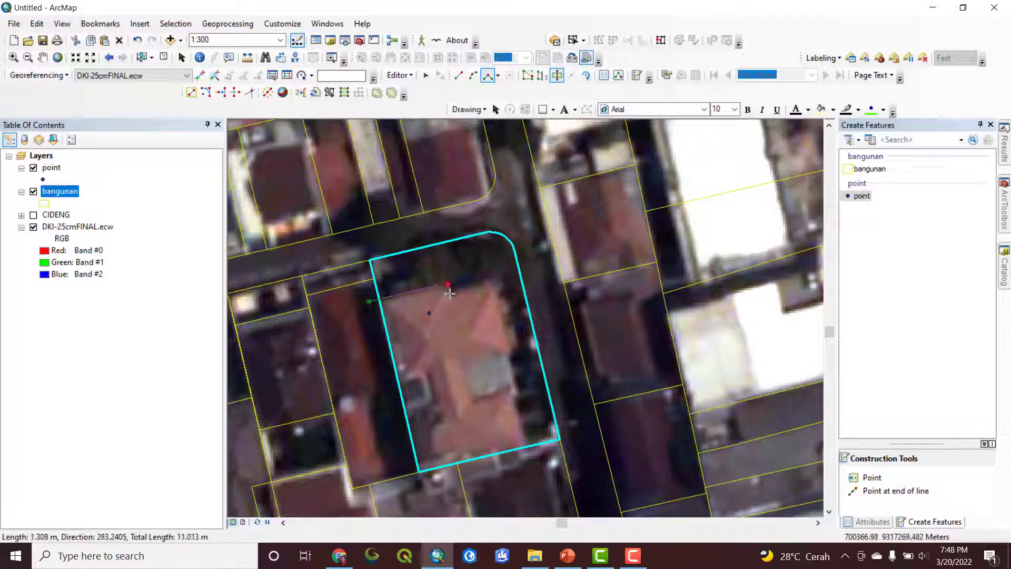
click(449, 293)
click(493, 283)
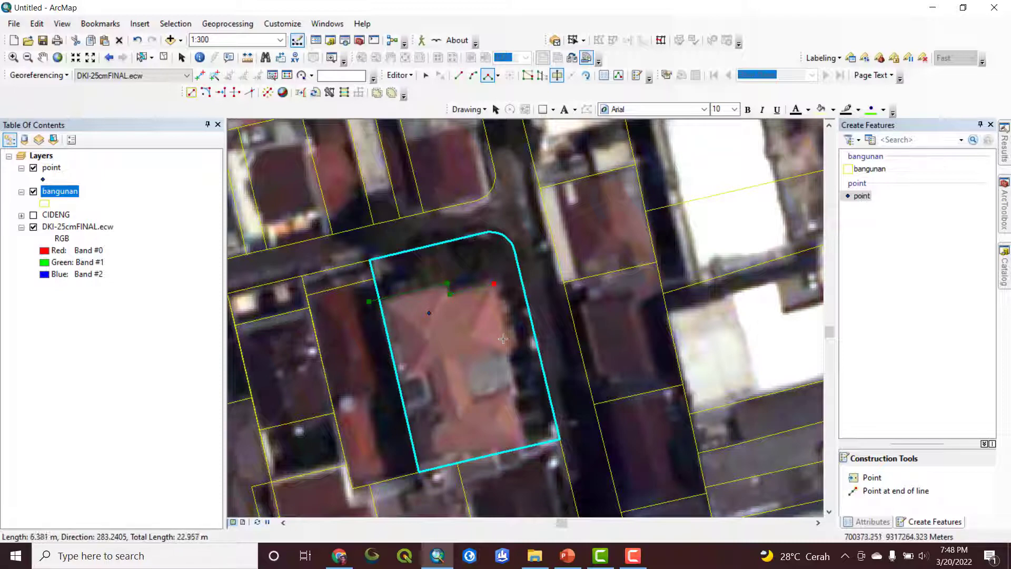
click(510, 350)
click(513, 391)
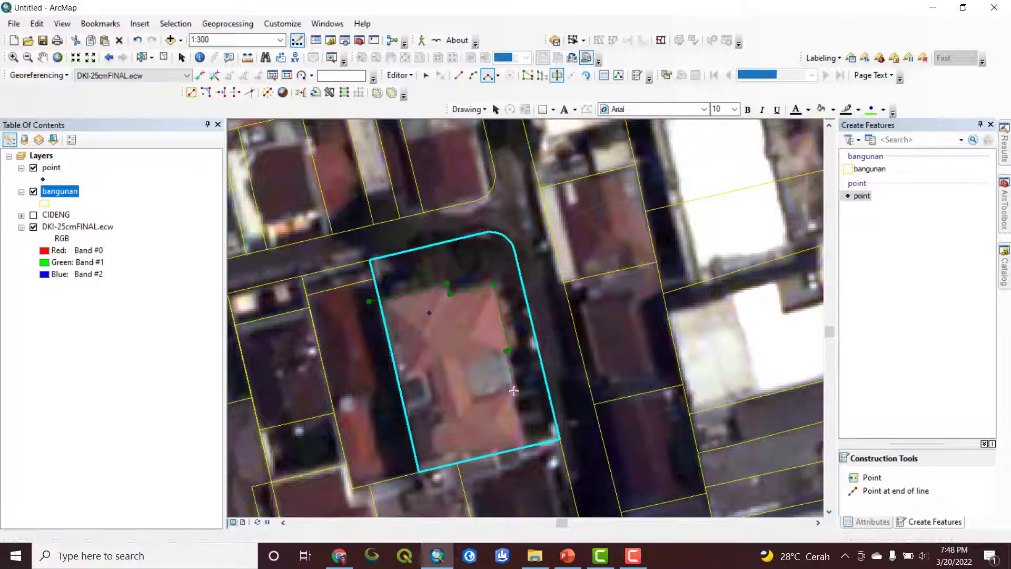
double_click(528, 458)
Cut out the small dark courtyard on the pink-roofed building's west side with a three-sided right-angle line starting and ending beyond the boundary
scroll(529, 458, up, 1)
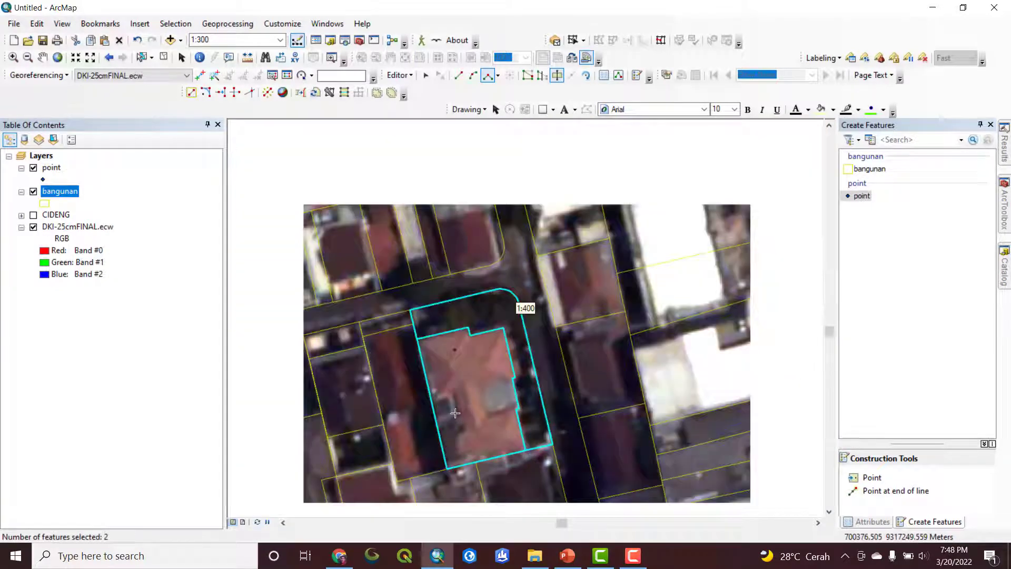
scroll(455, 412, down, 1)
click(414, 394)
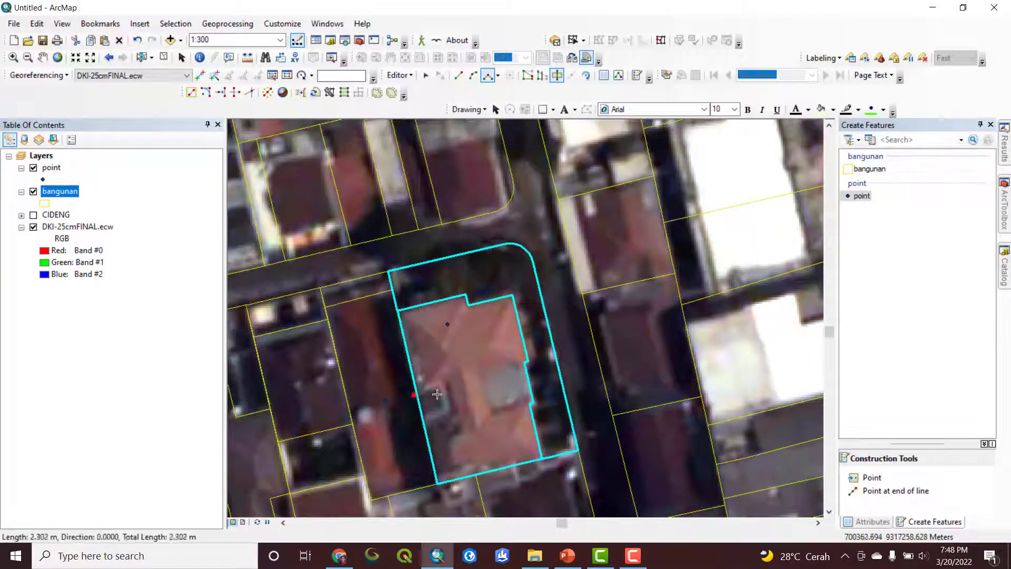
click(439, 389)
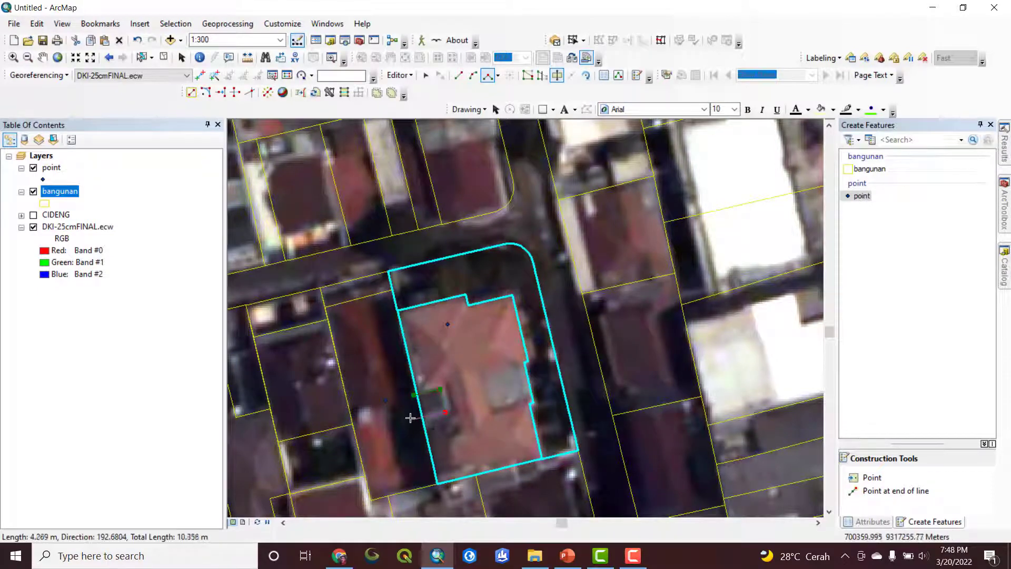
double_click(444, 413)
Cut the east and south yard strips off the dark-roofed corner parcel to the south with a right-angle line, and place a point on its building
scroll(456, 419, up, 2)
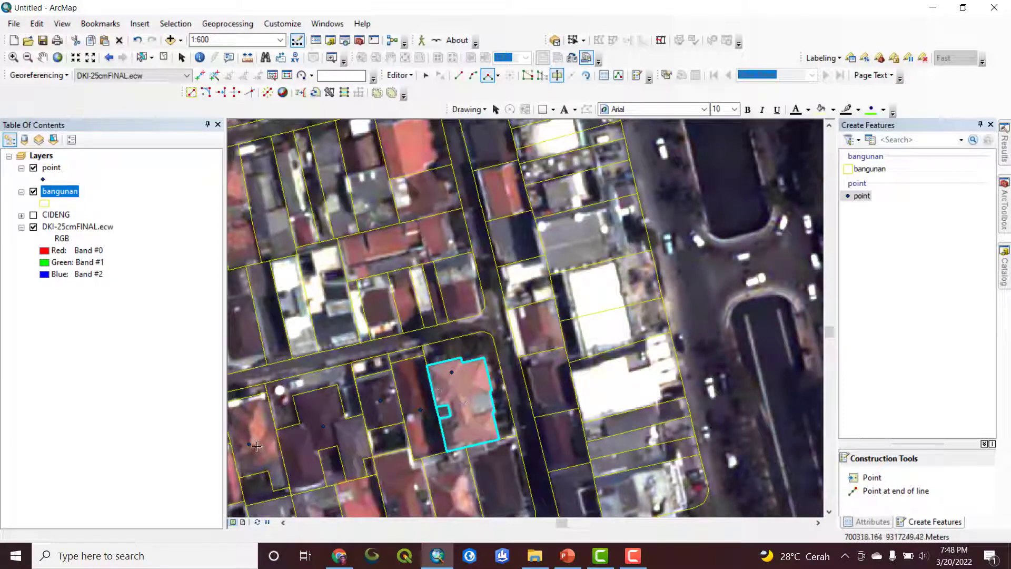
drag(318, 425, 314, 275)
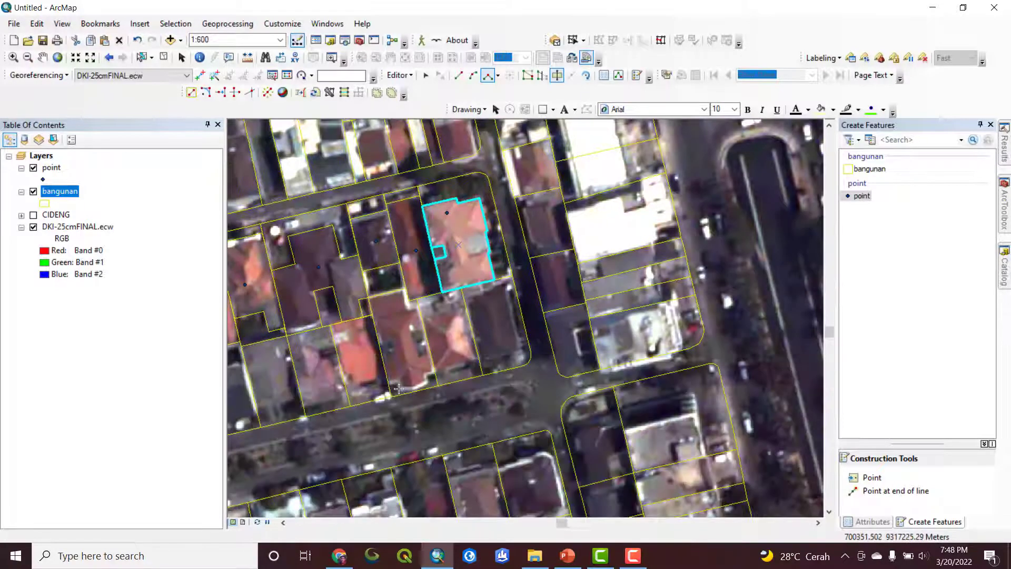
drag(404, 391, 367, 304)
click(140, 57)
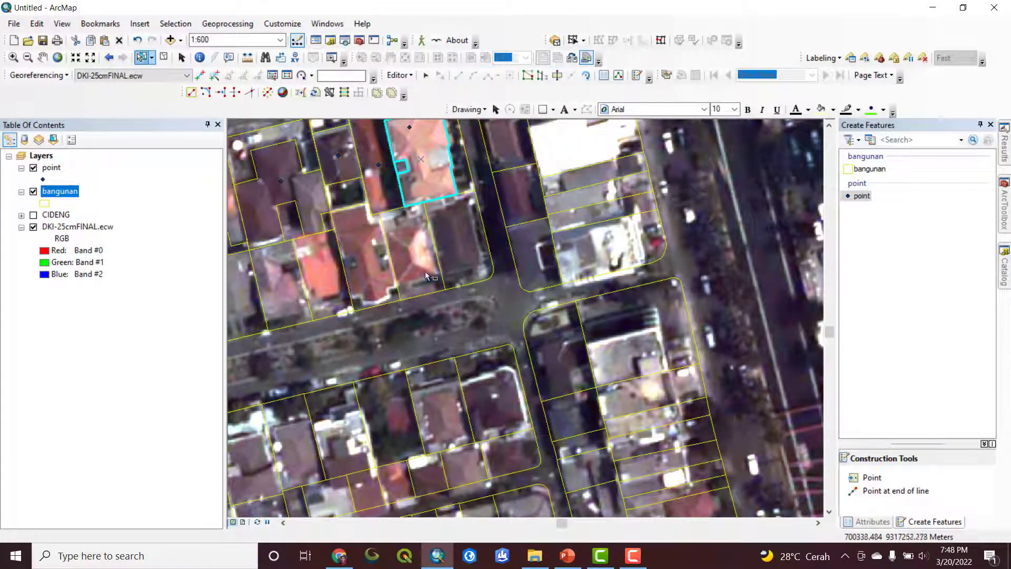
scroll(437, 275, down, 2)
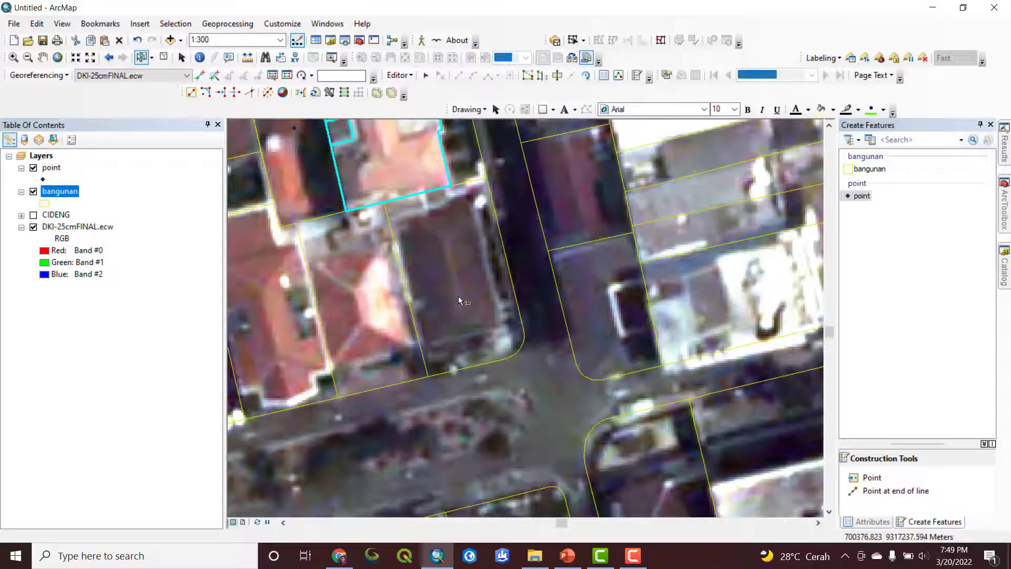
click(458, 296)
drag(473, 279, 450, 312)
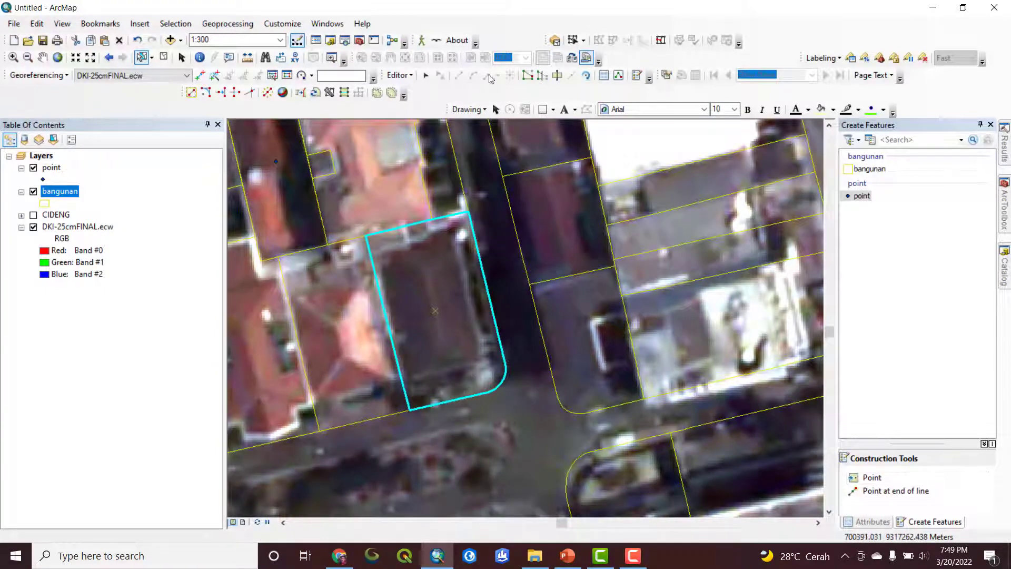
click(556, 75)
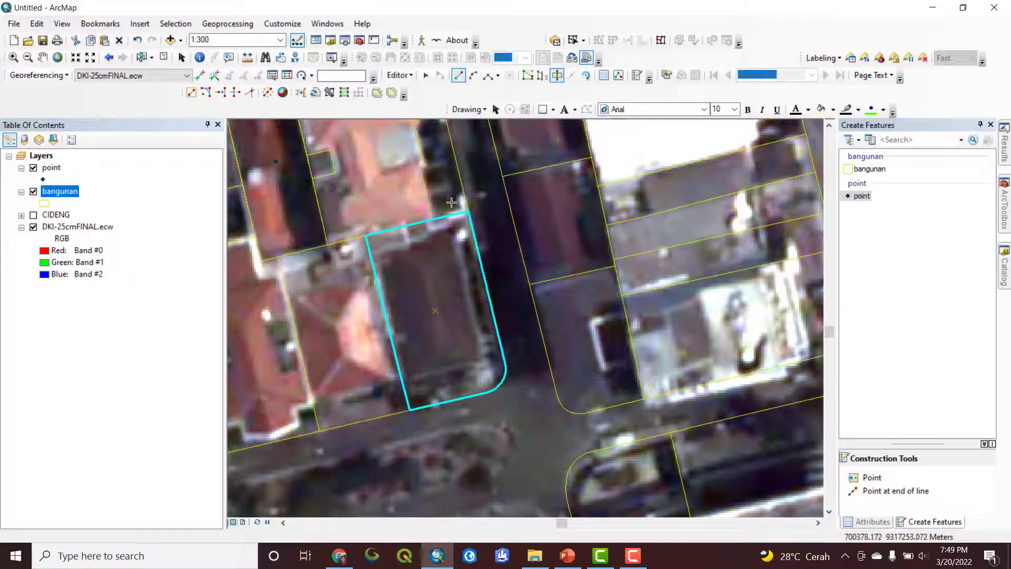
click(487, 75)
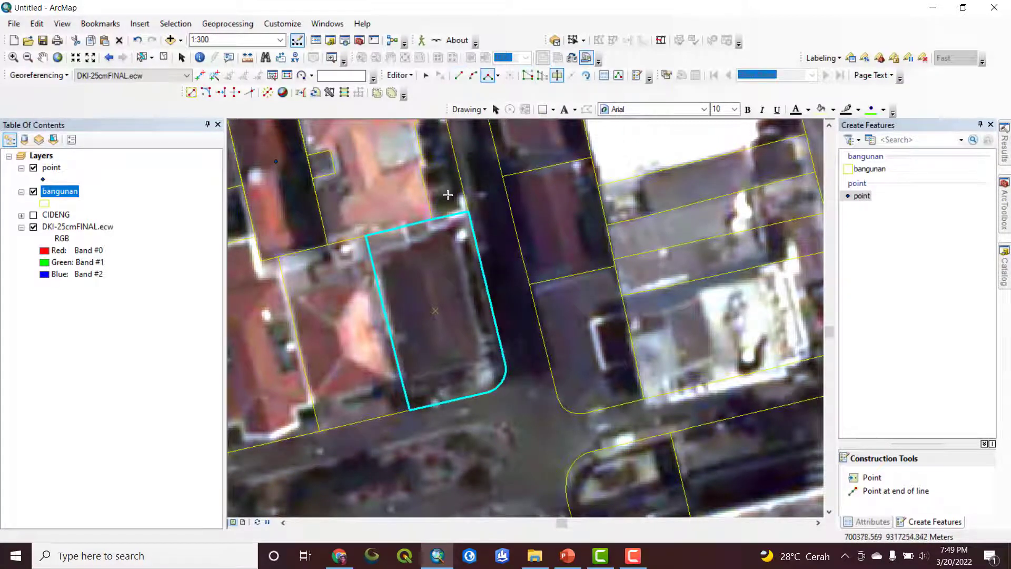
click(449, 205)
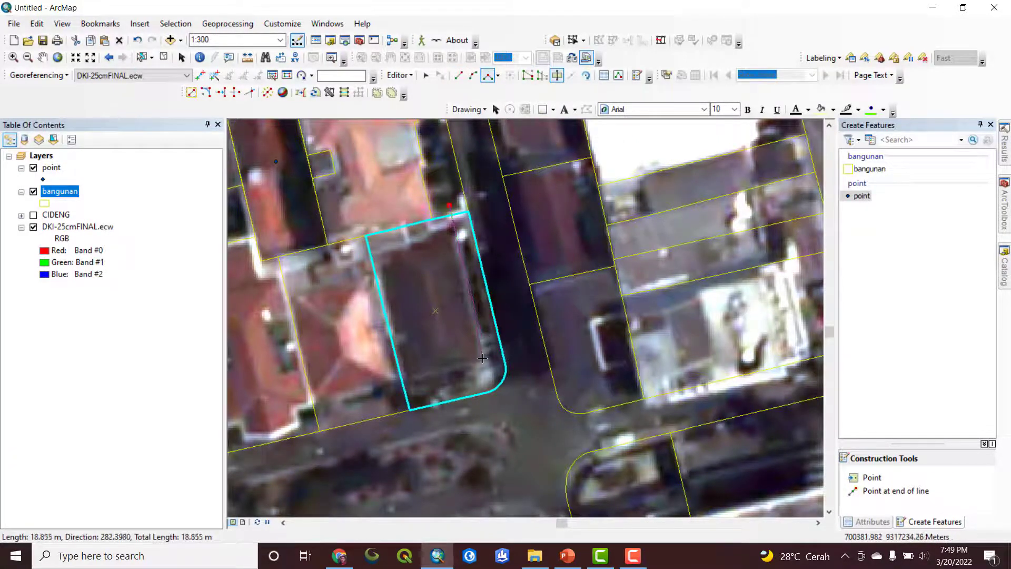
click(483, 360)
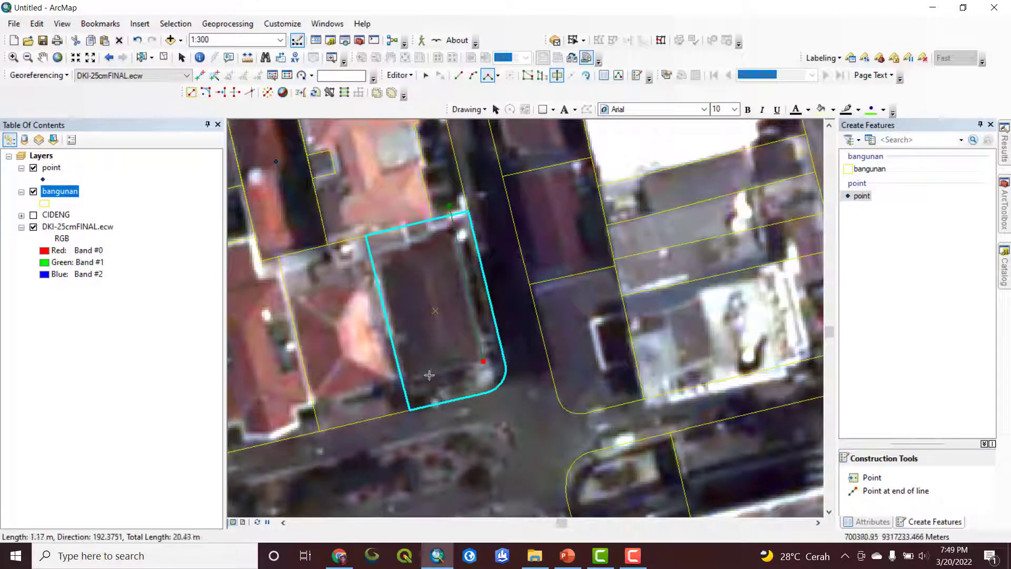
double_click(385, 387)
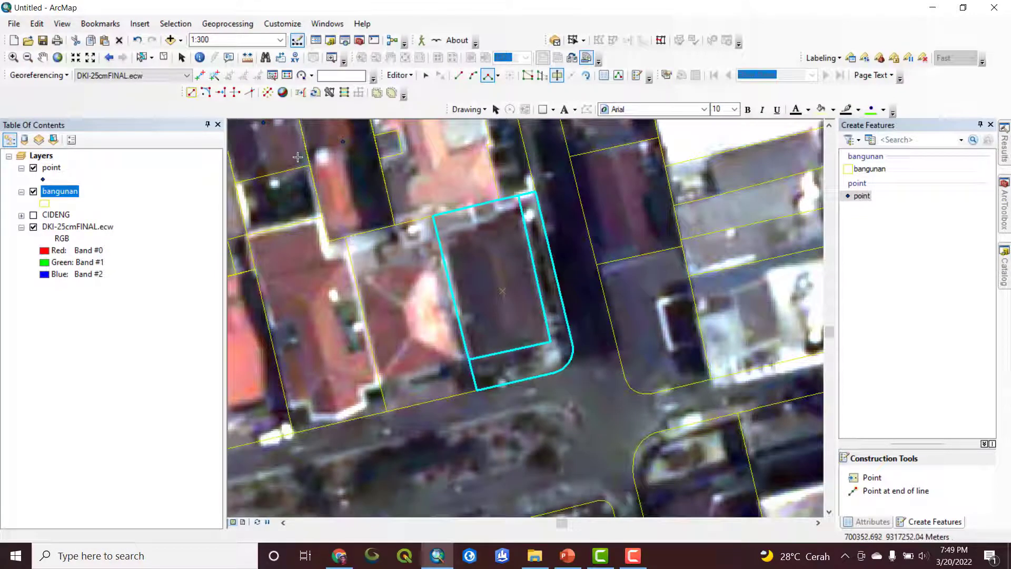
click(872, 477)
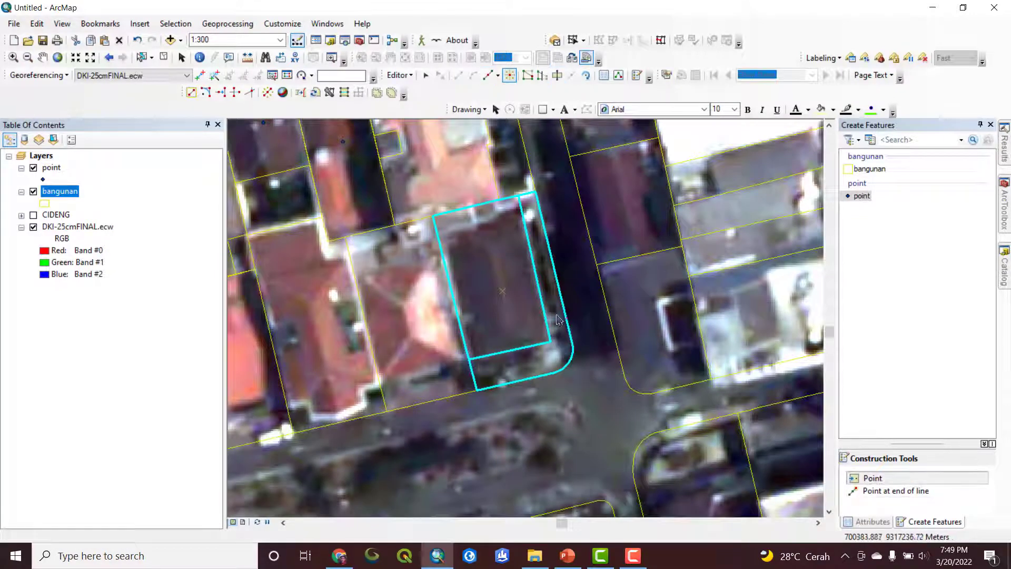
click(491, 309)
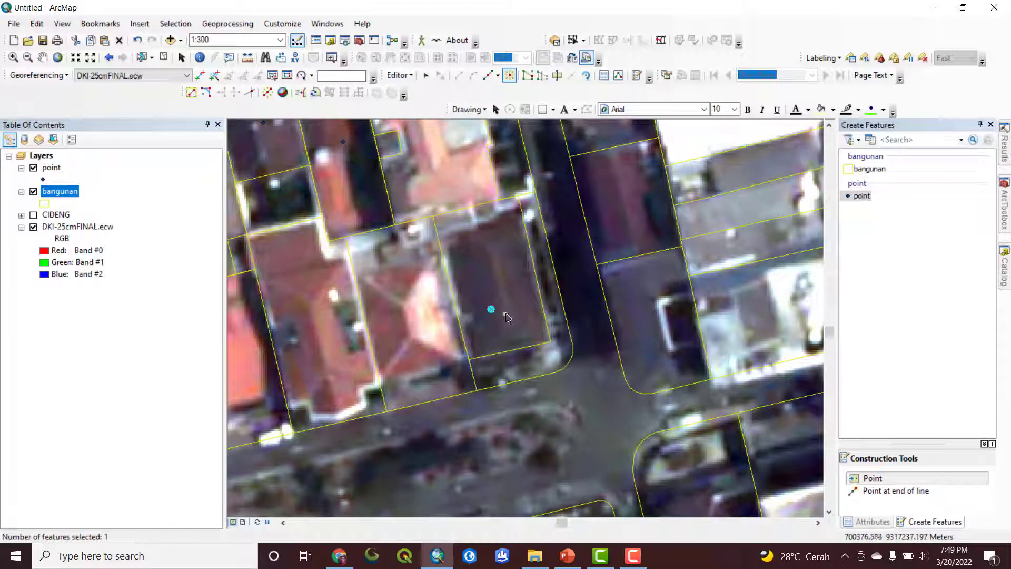
Select the pink hipped-roof parcel west of the dark-roofed corner building and cut off its south yard strip with a straight line
click(141, 58)
click(377, 342)
scroll(378, 344, down, 2)
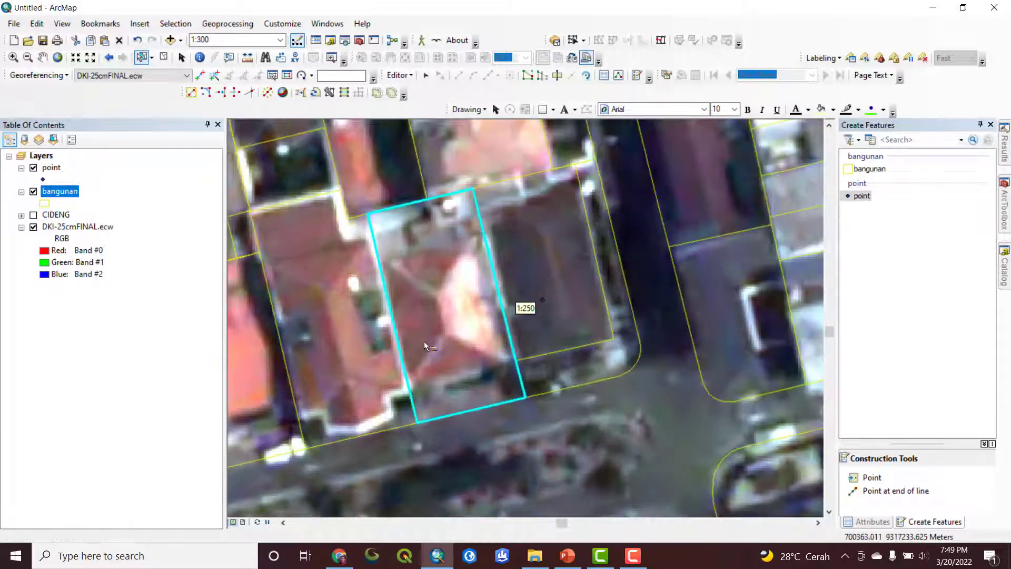
click(556, 76)
drag(466, 273, 453, 284)
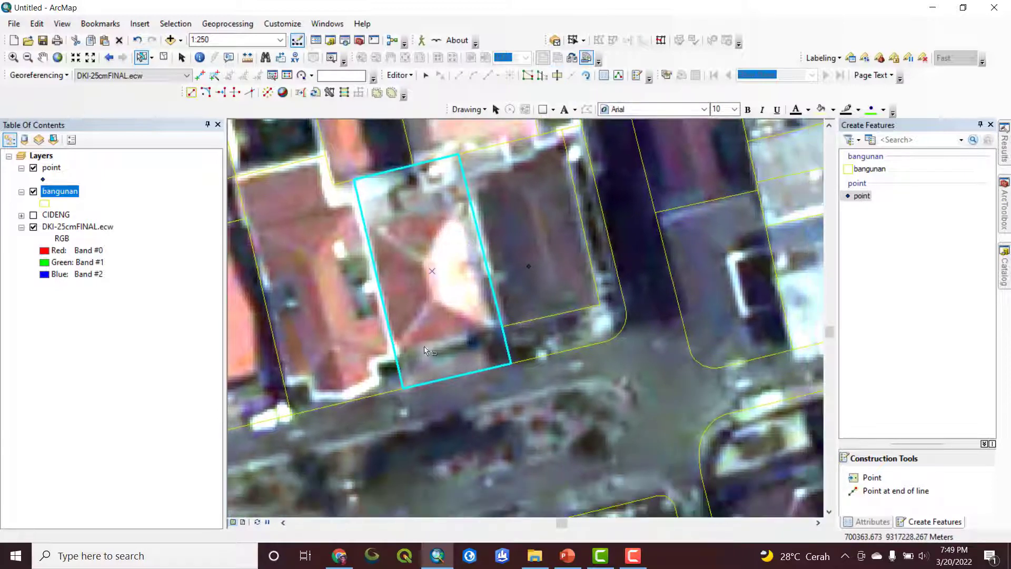
drag(469, 333, 498, 356)
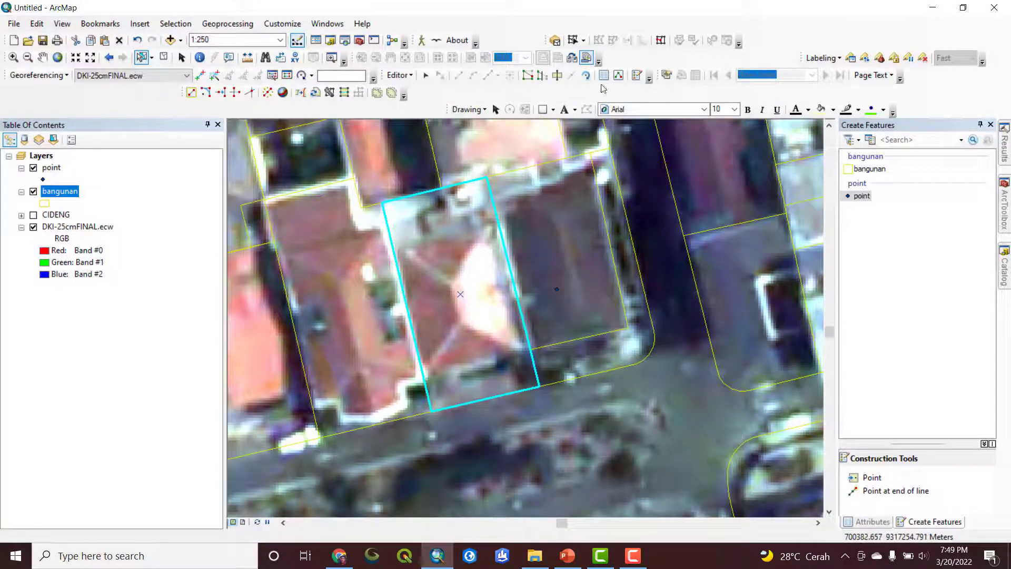
click(557, 75)
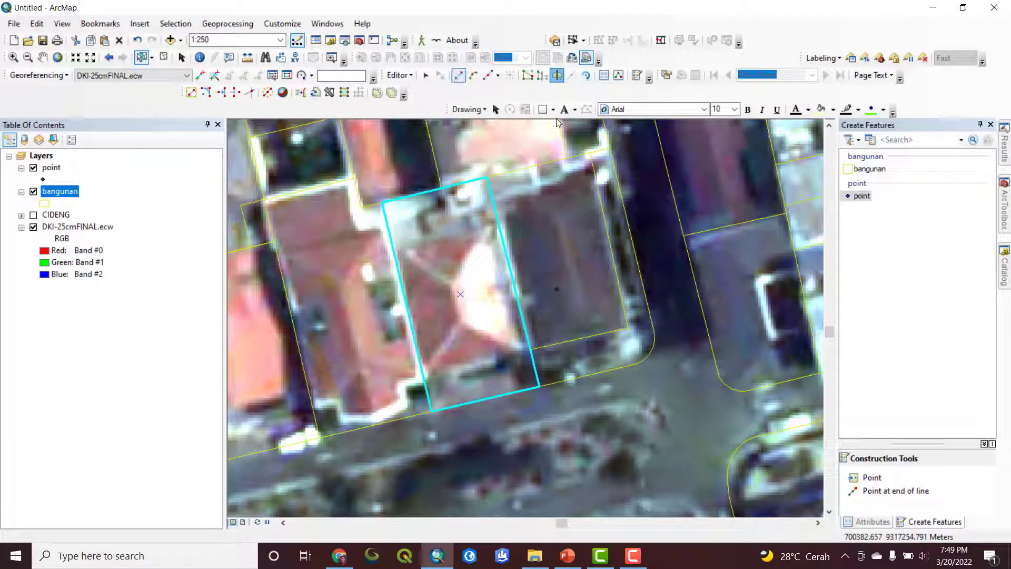
click(414, 381)
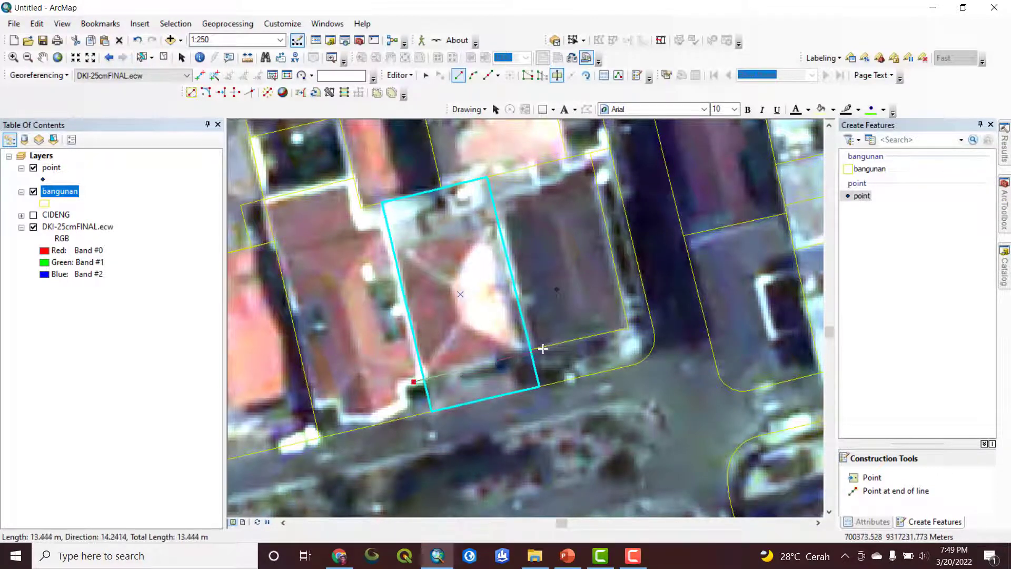
double_click(543, 349)
scroll(494, 252, up, 1)
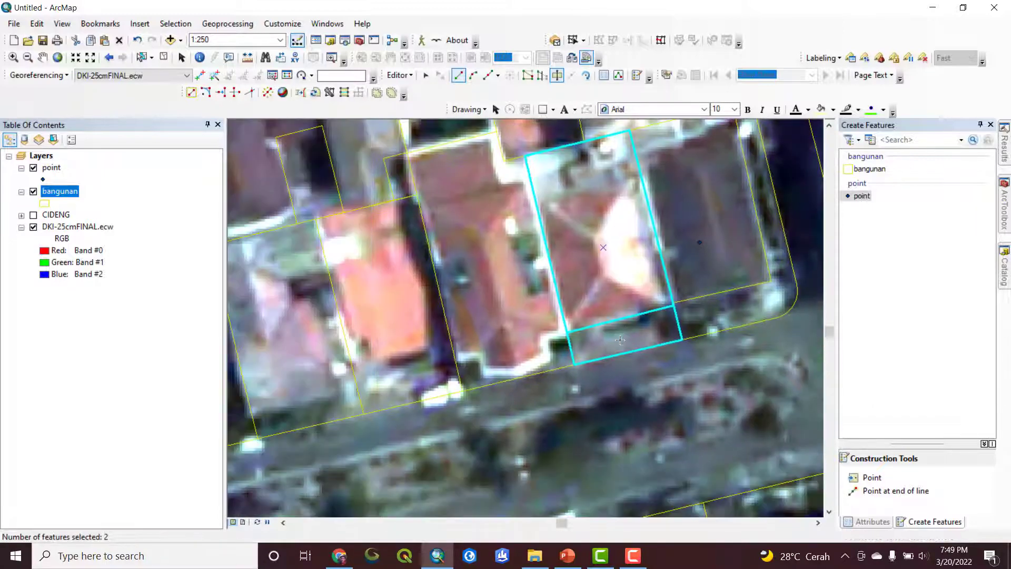
Select the red-brown-roofed parcel immediately west and cut off its south frontage with a stepped right-angle line following the white roof edge
click(141, 57)
click(526, 280)
drag(526, 281, 440, 318)
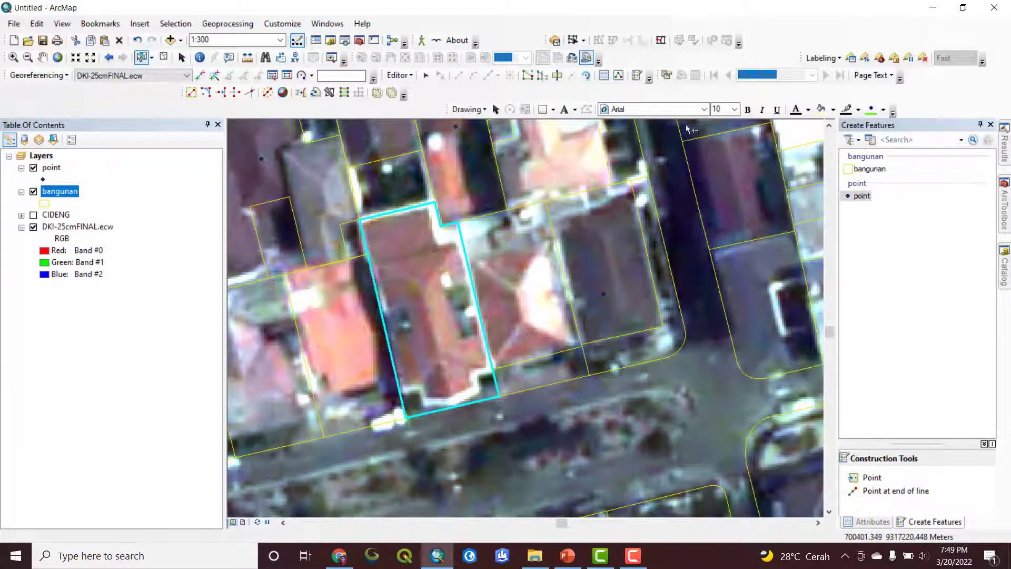
click(557, 75)
scroll(399, 399, up, 1)
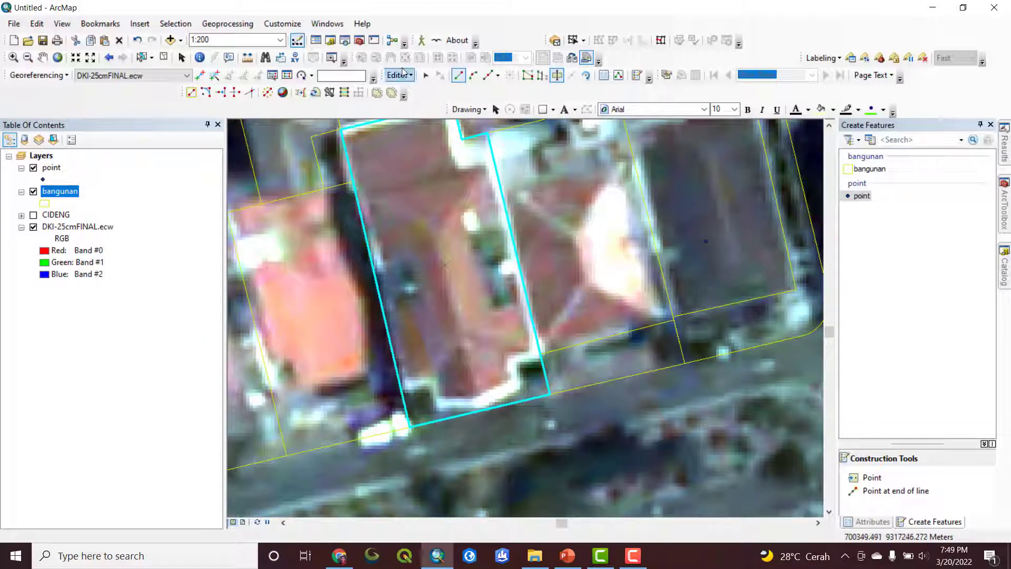
click(497, 76)
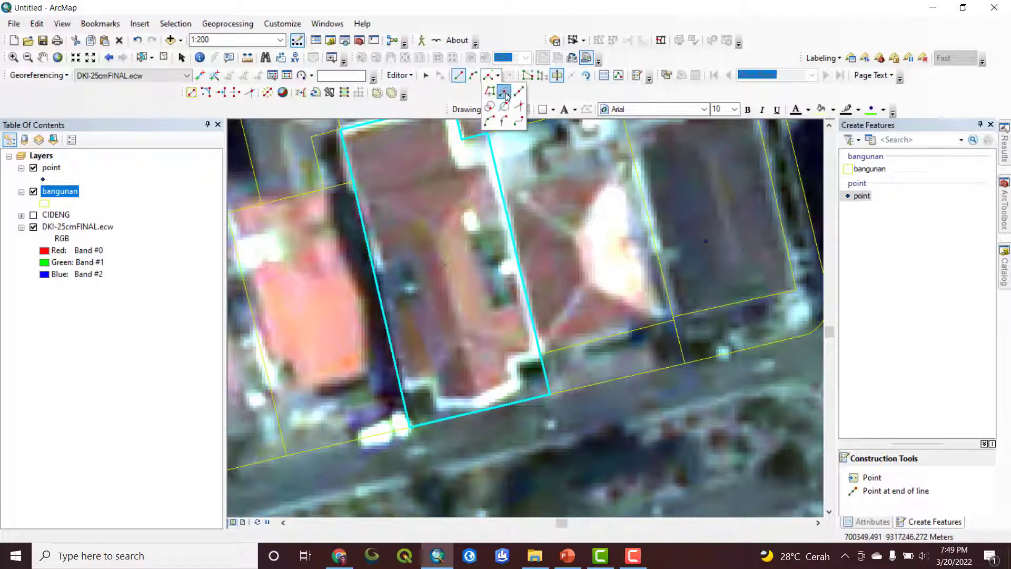
click(507, 95)
click(543, 354)
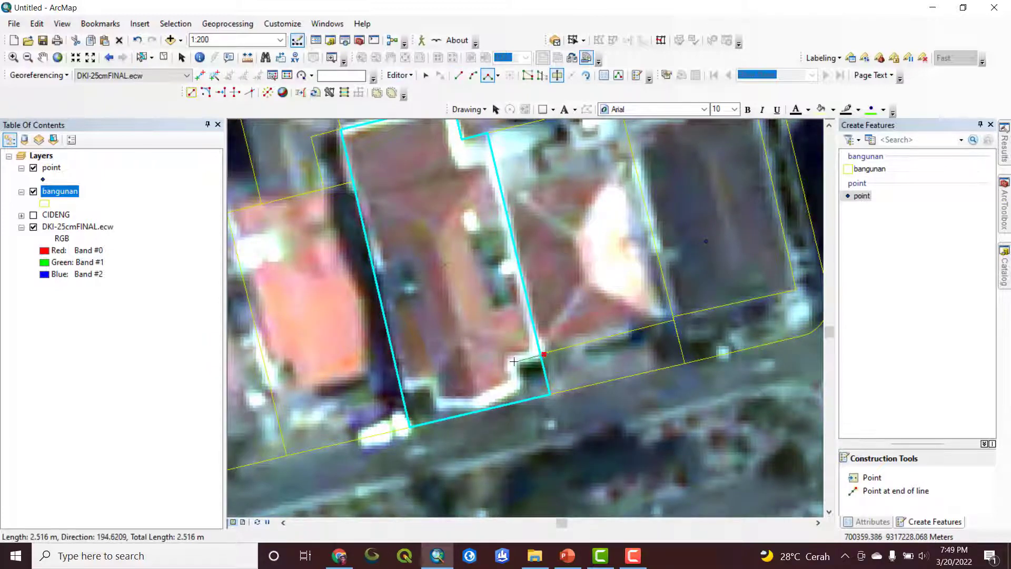
click(512, 362)
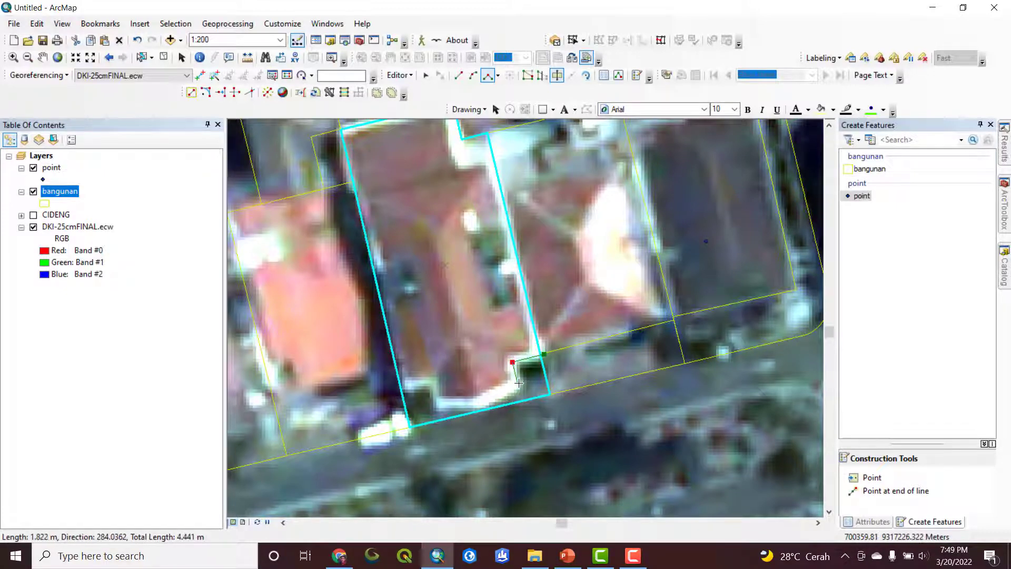
click(519, 386)
click(438, 405)
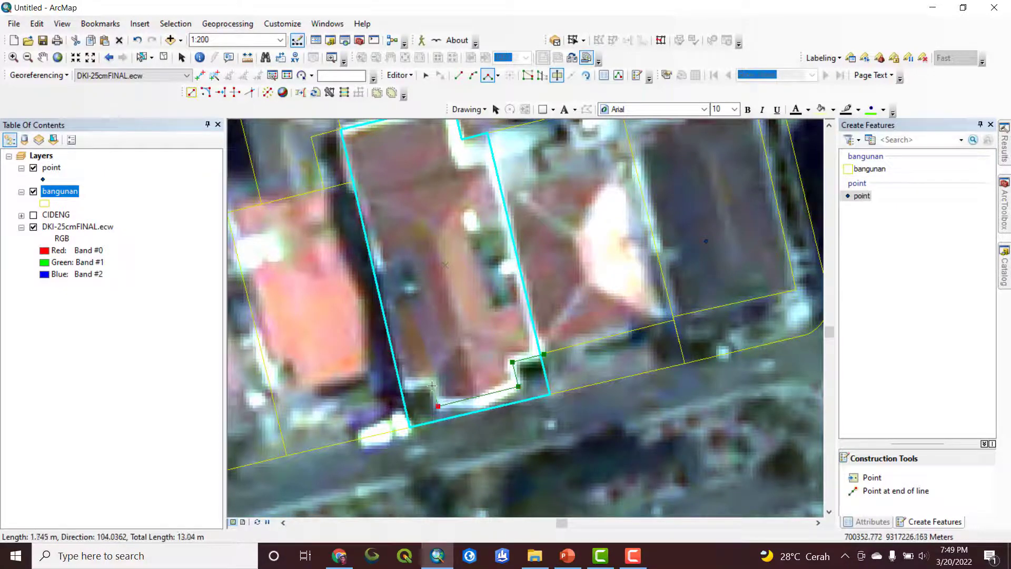
click(432, 382)
double_click(394, 389)
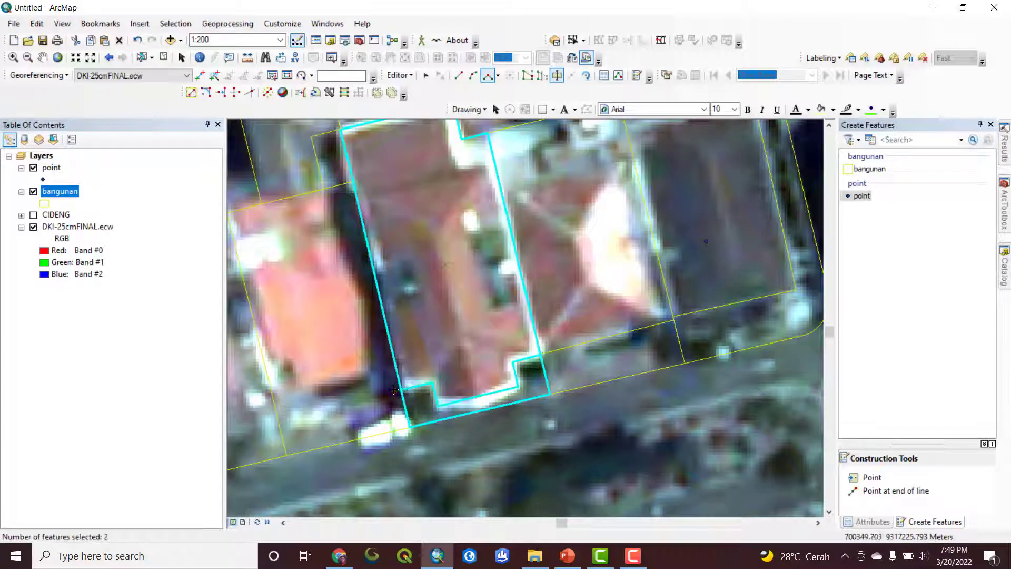
Place one point on each building of the southern row, from the pink hipped roof westward to the red-roofed corner building
scroll(442, 375, up, 3)
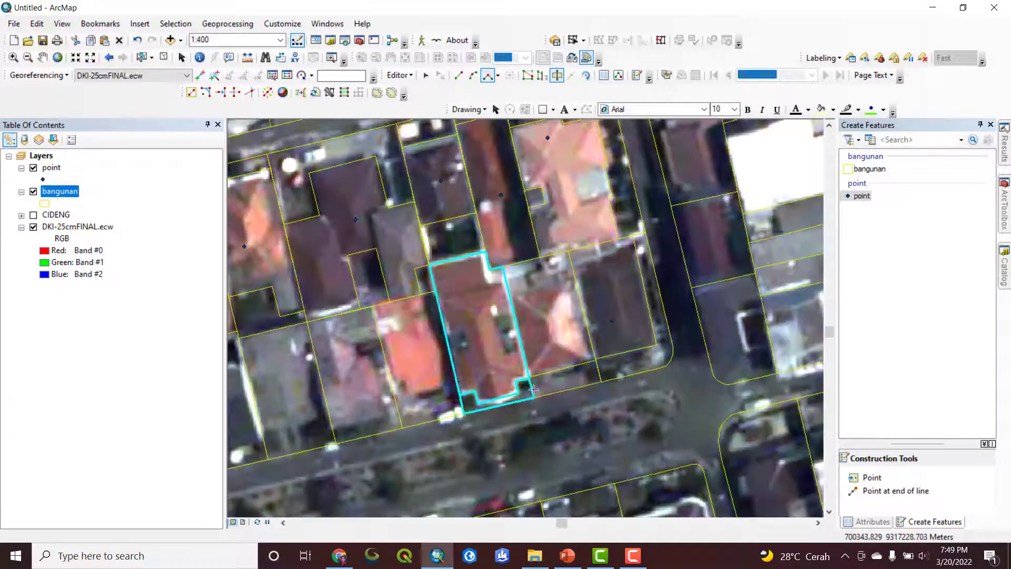
click(872, 477)
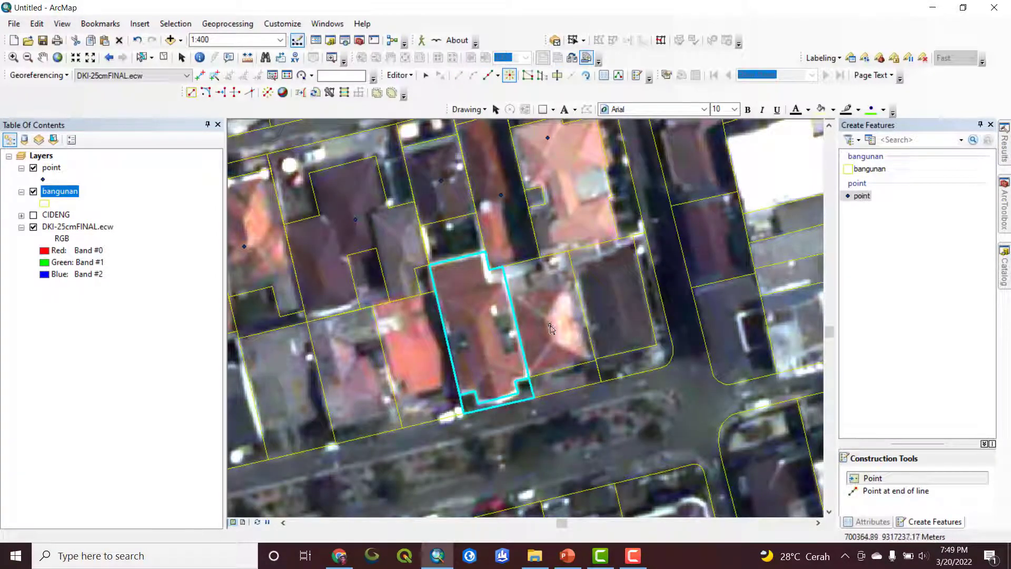
drag(441, 362, 547, 349)
click(592, 355)
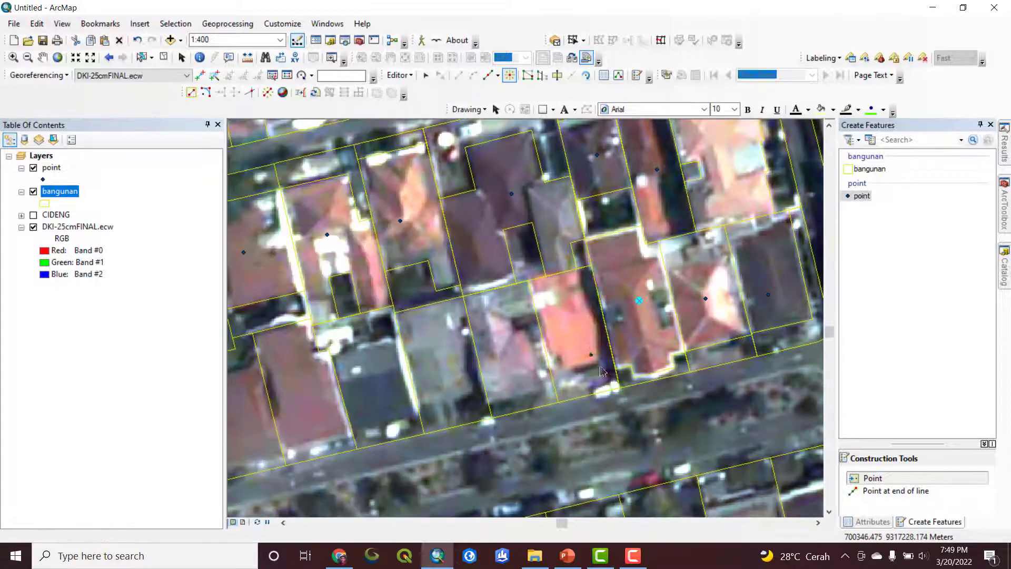
drag(551, 262, 581, 202)
click(592, 268)
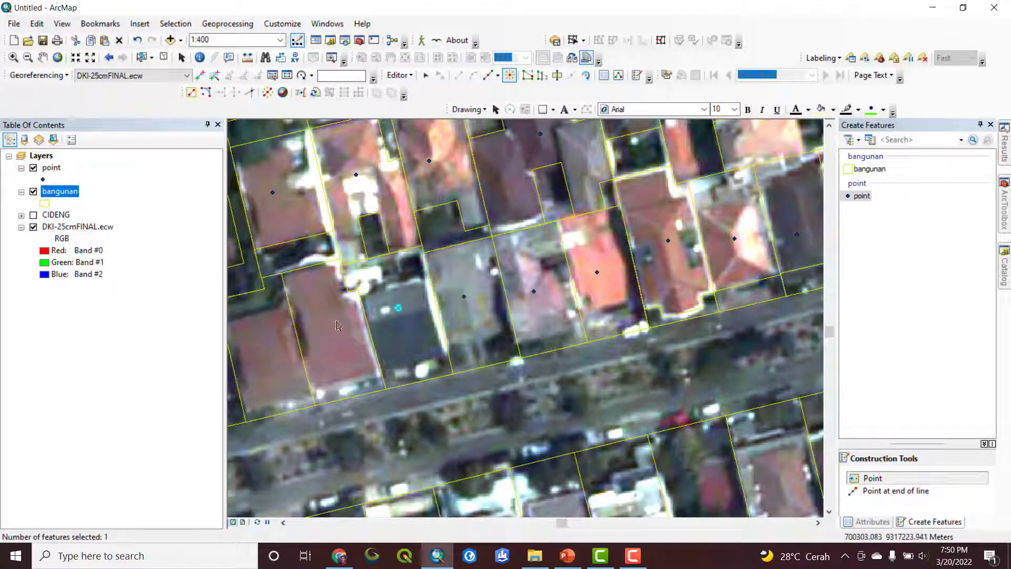
drag(339, 324, 352, 321)
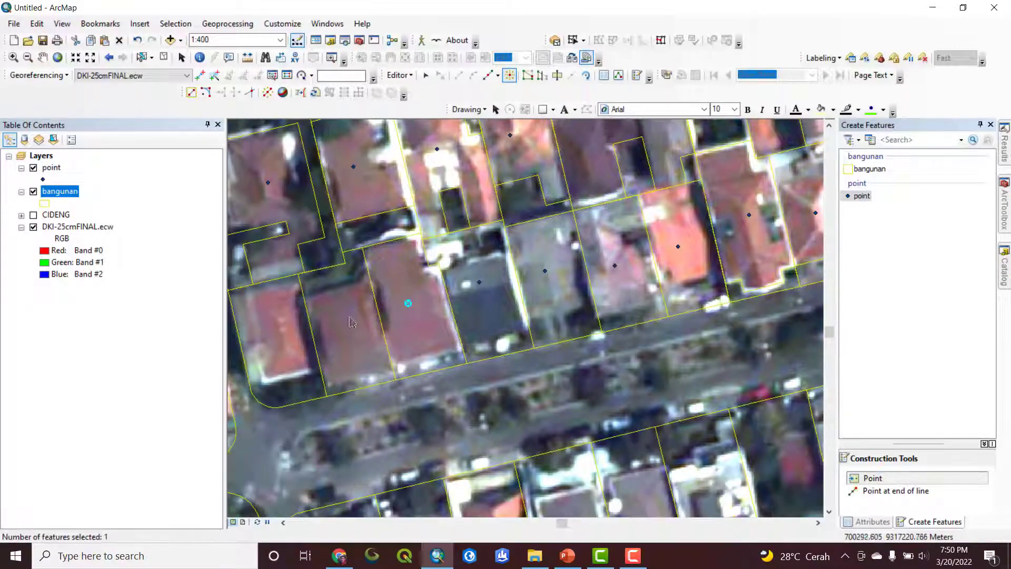
click(269, 329)
scroll(638, 248, down, 1)
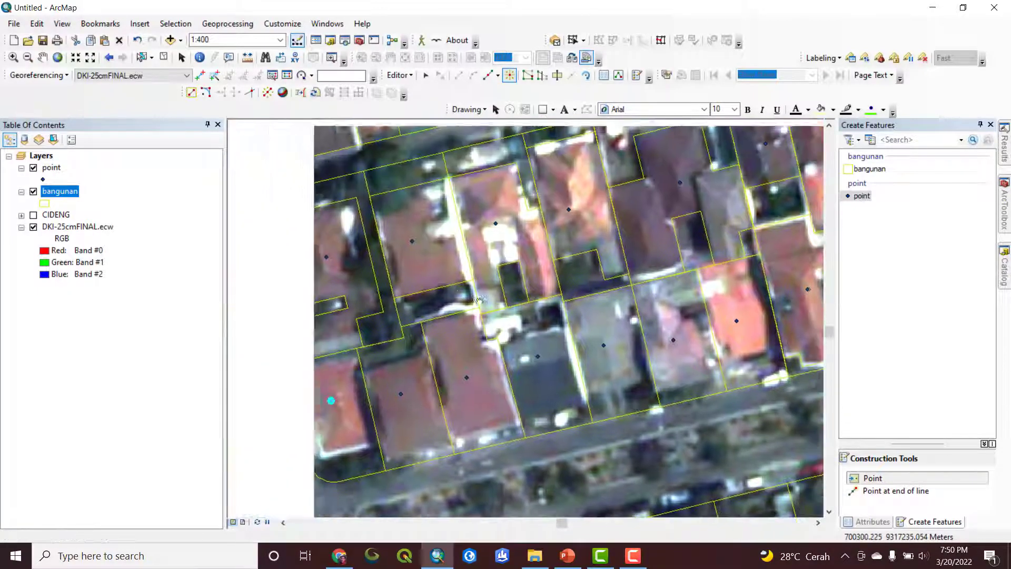
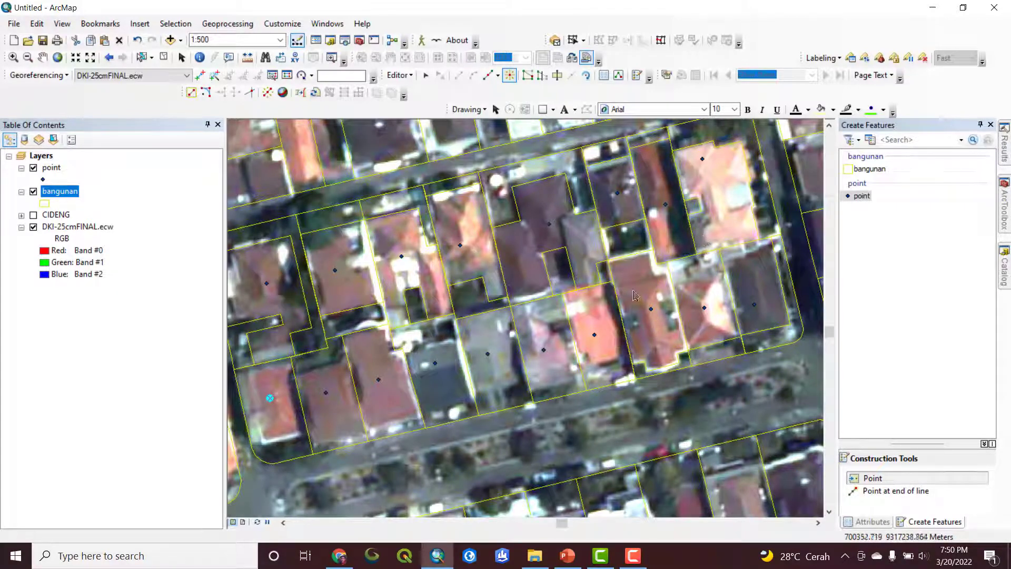
drag(331, 375, 428, 361)
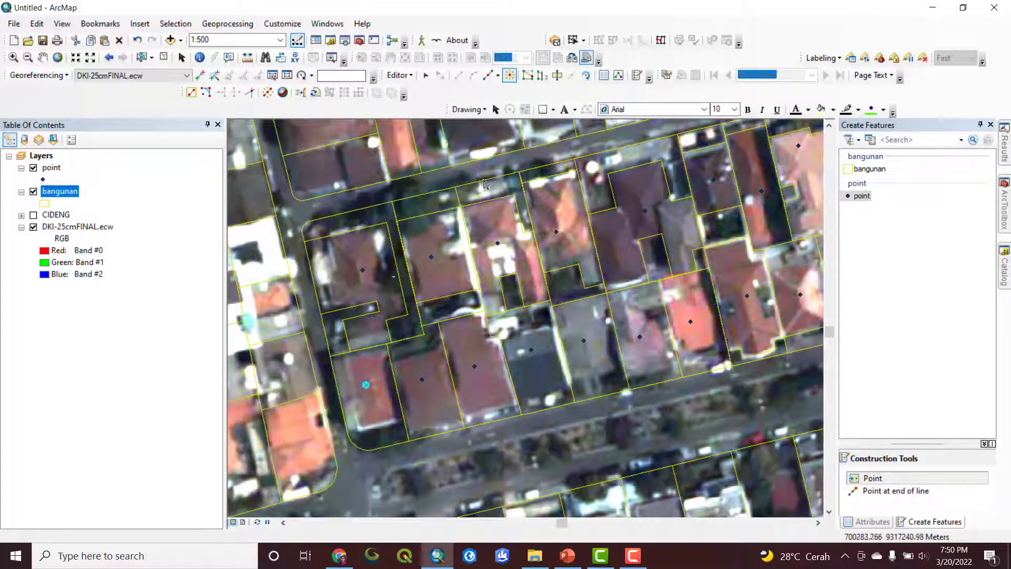
click(557, 75)
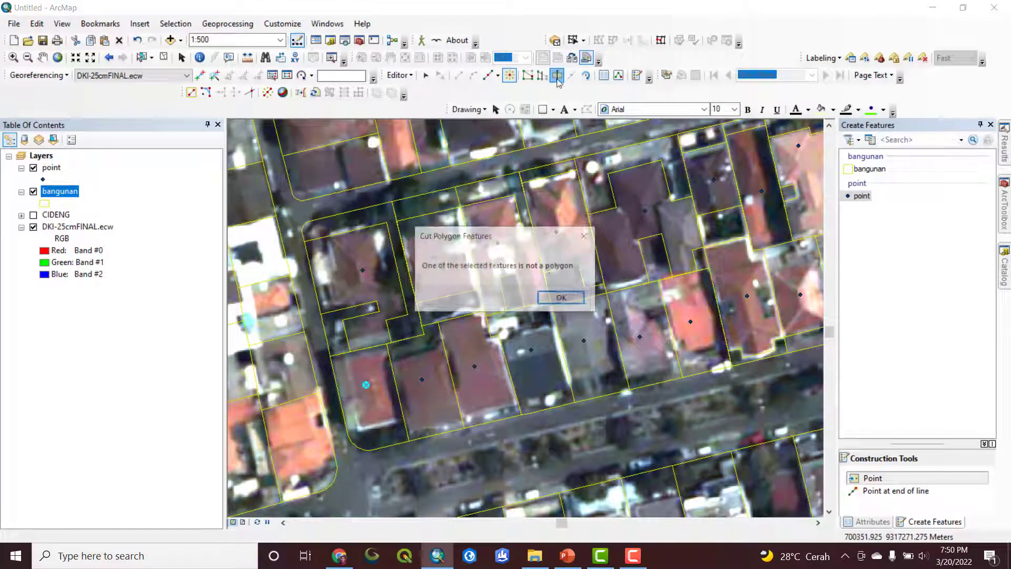
click(561, 298)
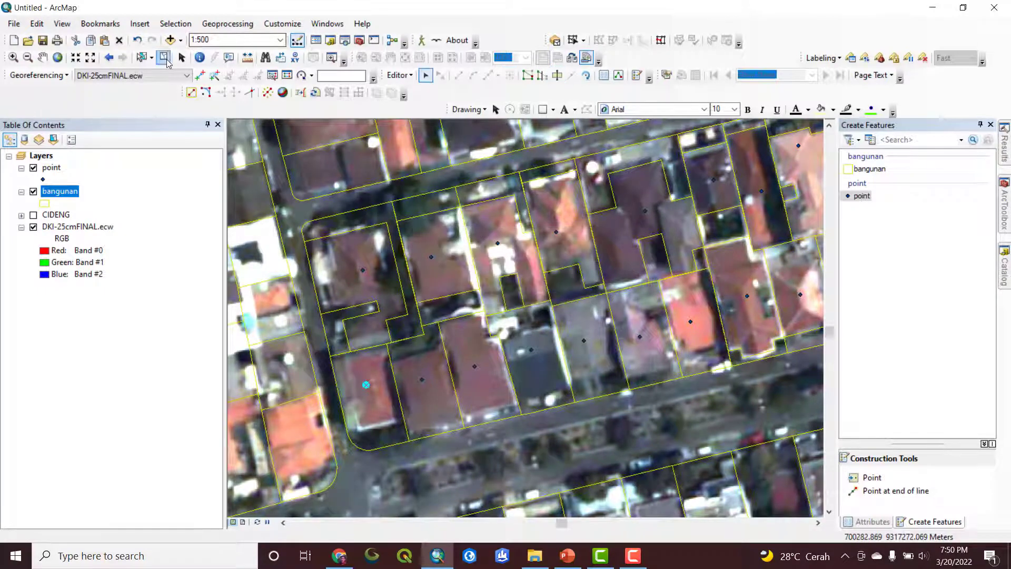
Cut the south yard strip off the pinkish-grey-roofed parcel west of the orange-roofed one with a straight line, undoing and redrawing it once
click(141, 57)
scroll(687, 342, up, 1)
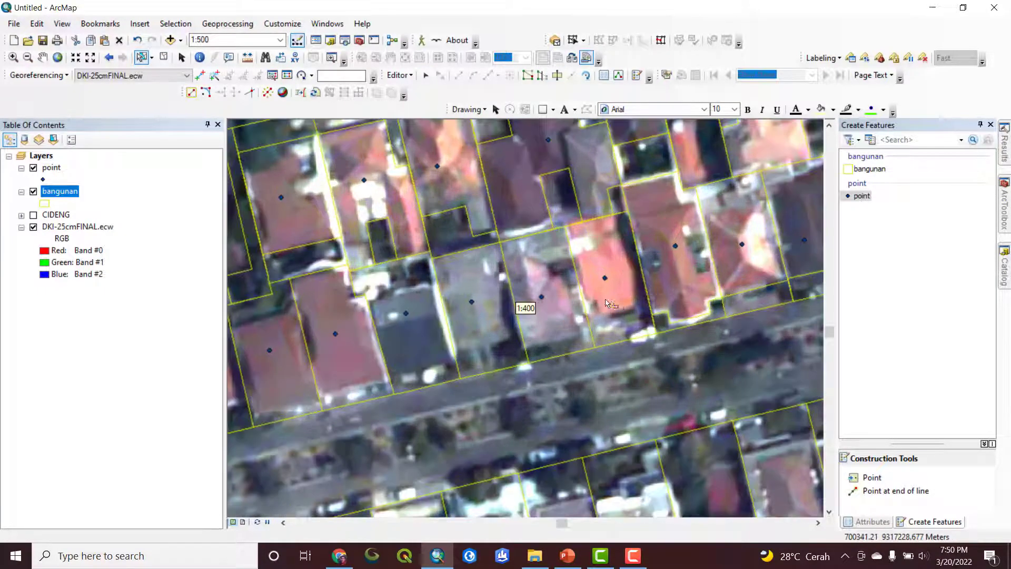
click(612, 304)
scroll(612, 304, up, 3)
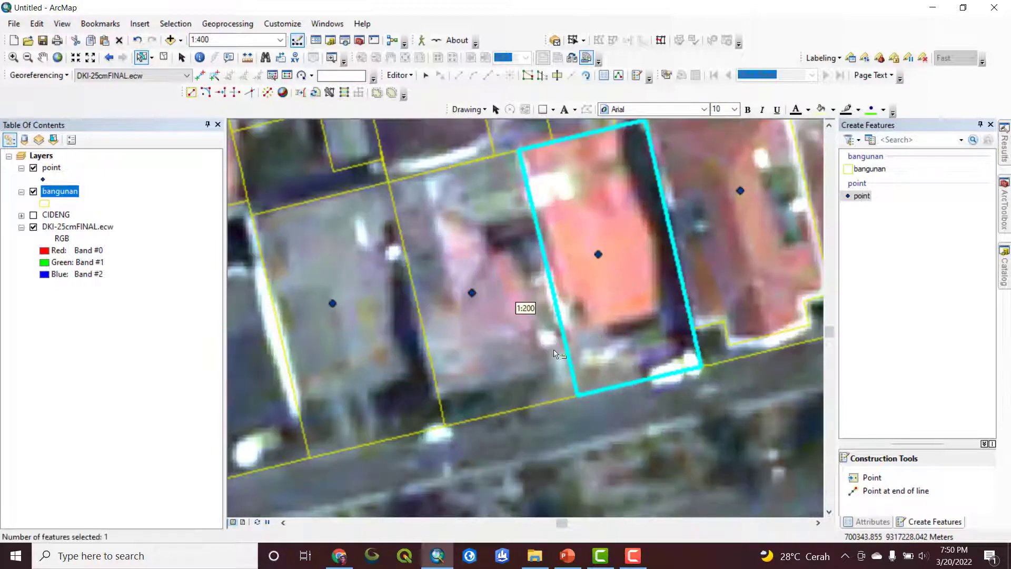
shift+click(562, 319)
scroll(581, 324, down, 1)
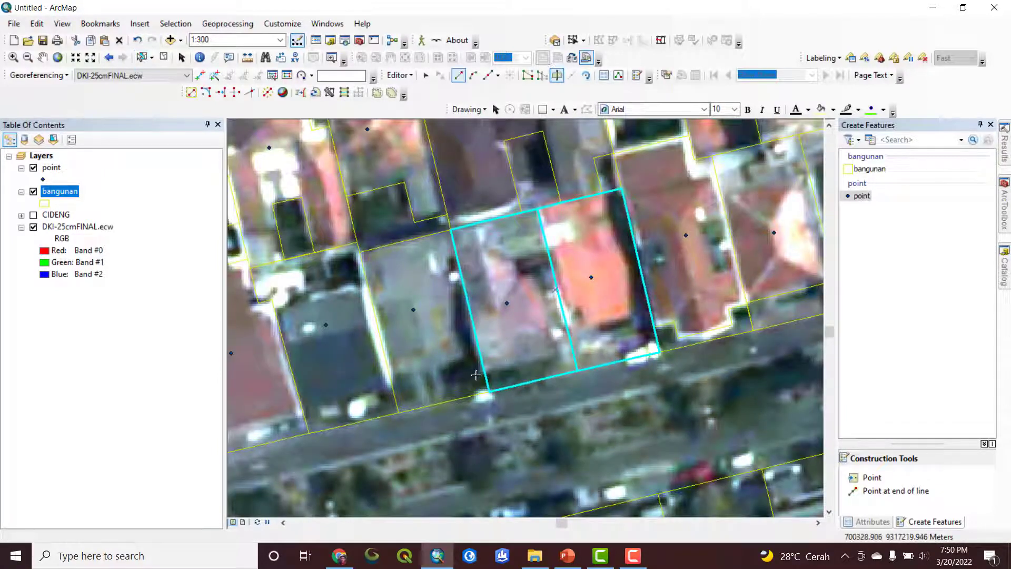
click(476, 374)
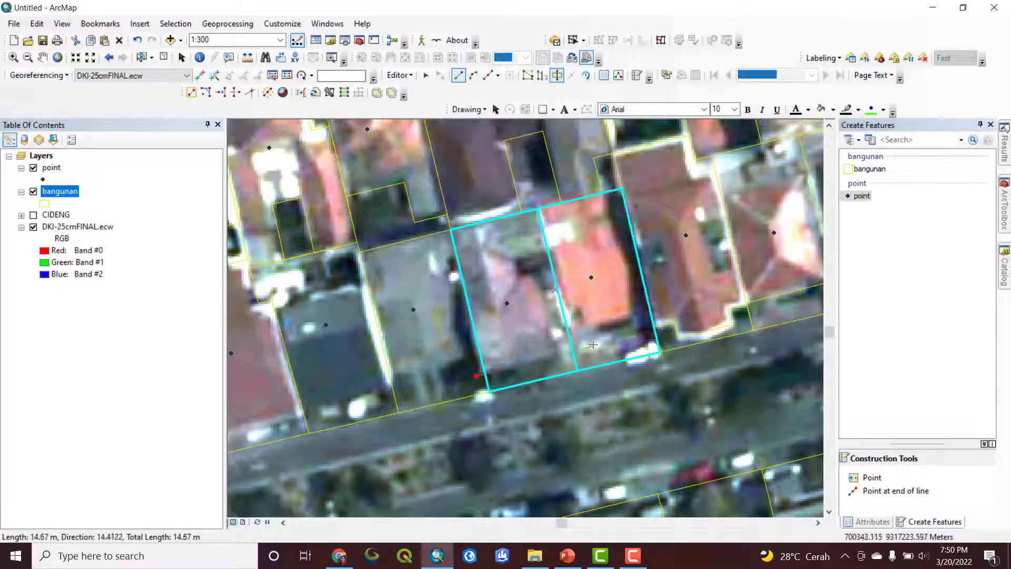
double_click(593, 344)
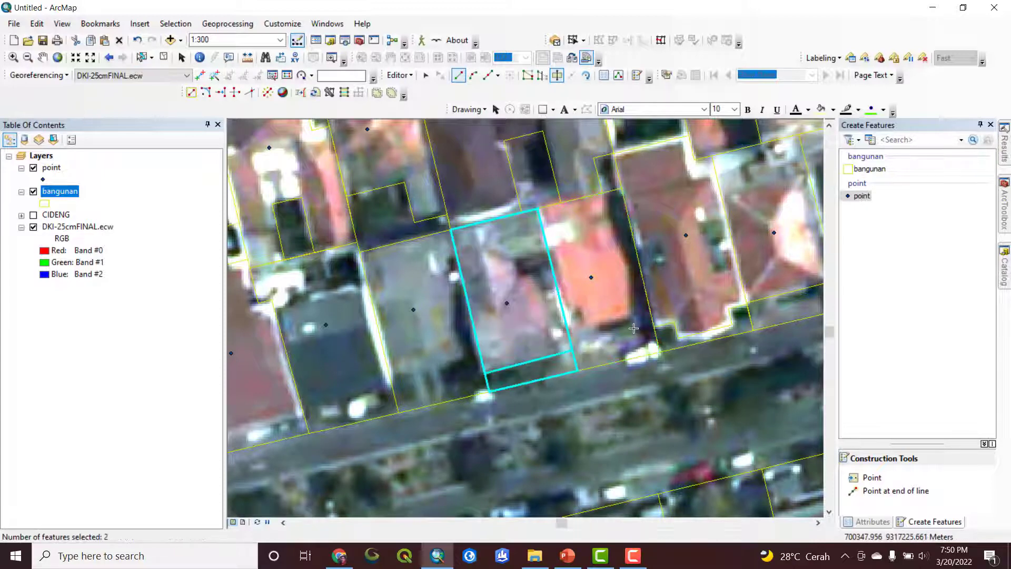
key(ctrl+z)
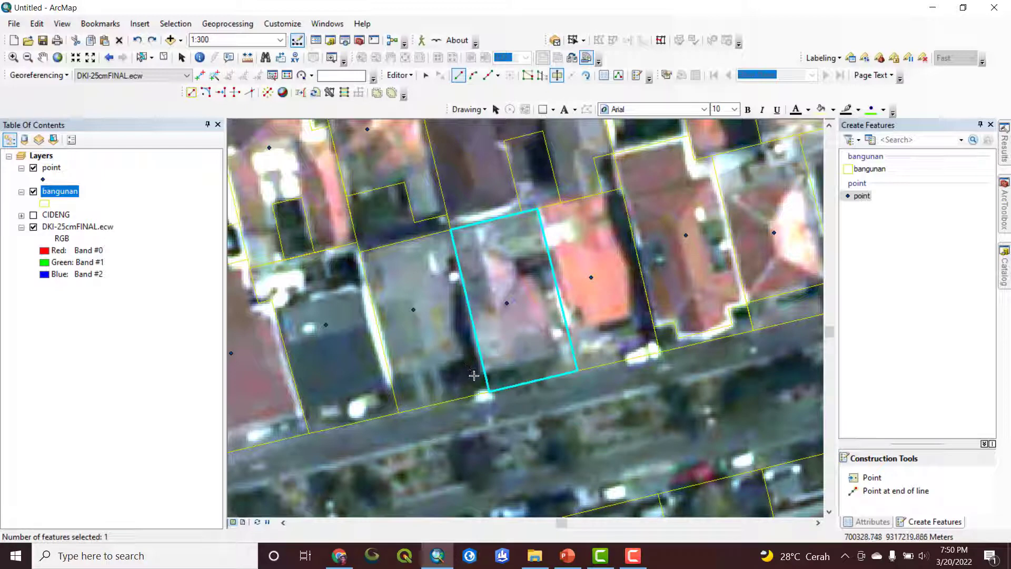
click(474, 375)
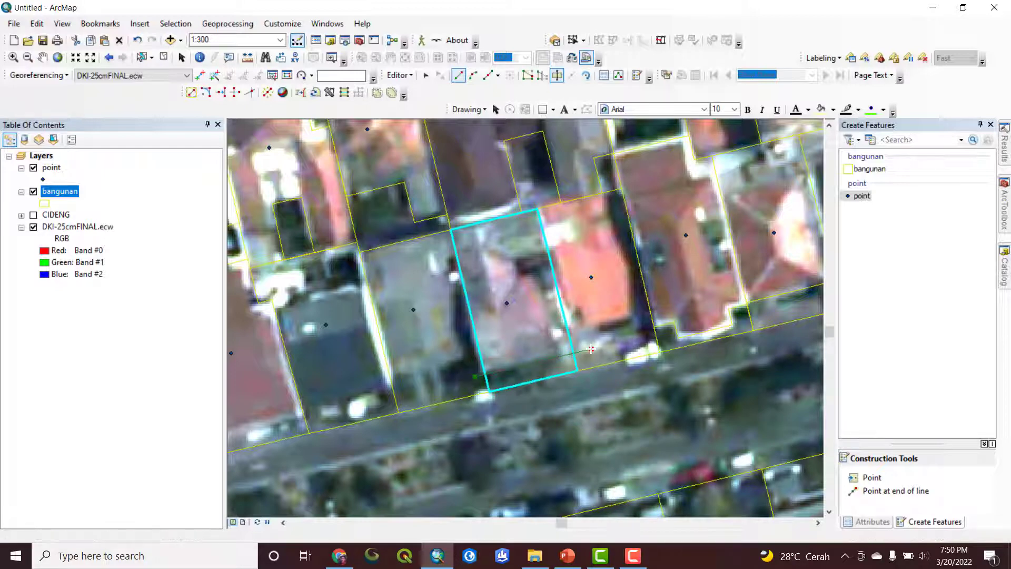
double_click(591, 349)
Select the orange-roofed parcel and cut off its south yard strip with a straight line along the roof's lower edge
click(141, 57)
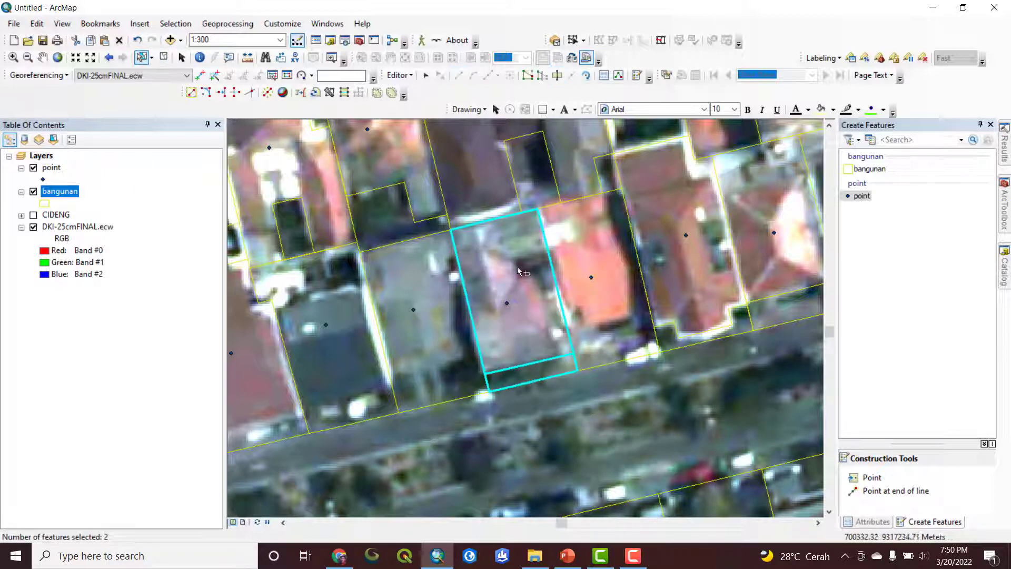
click(598, 279)
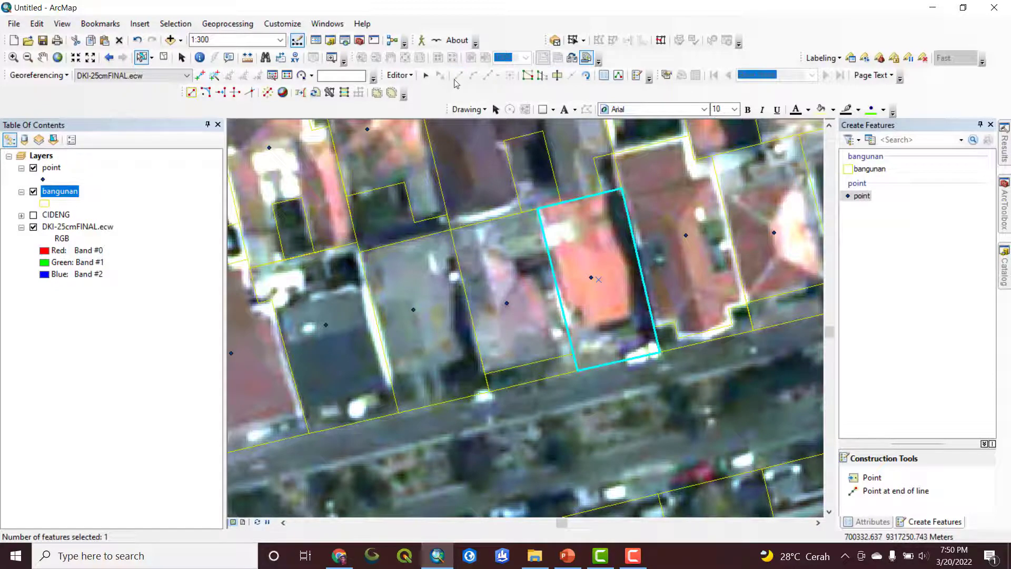
click(557, 75)
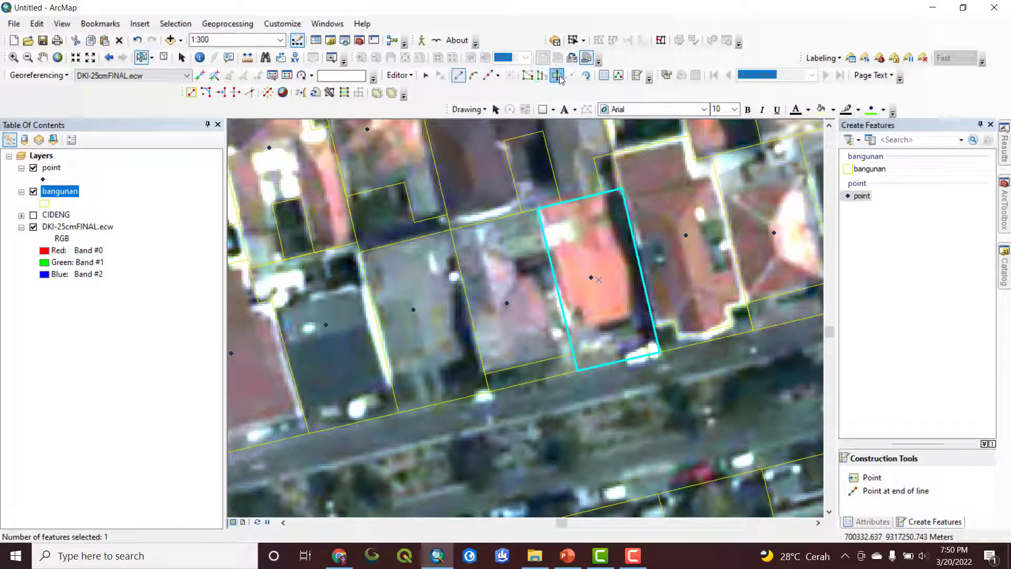
click(562, 334)
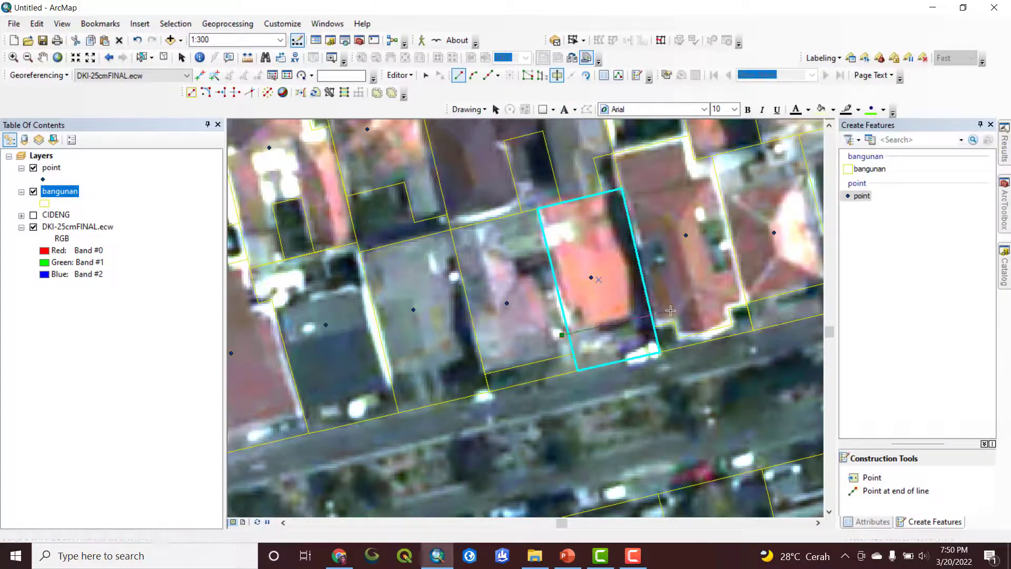
double_click(670, 311)
scroll(670, 311, down, 3)
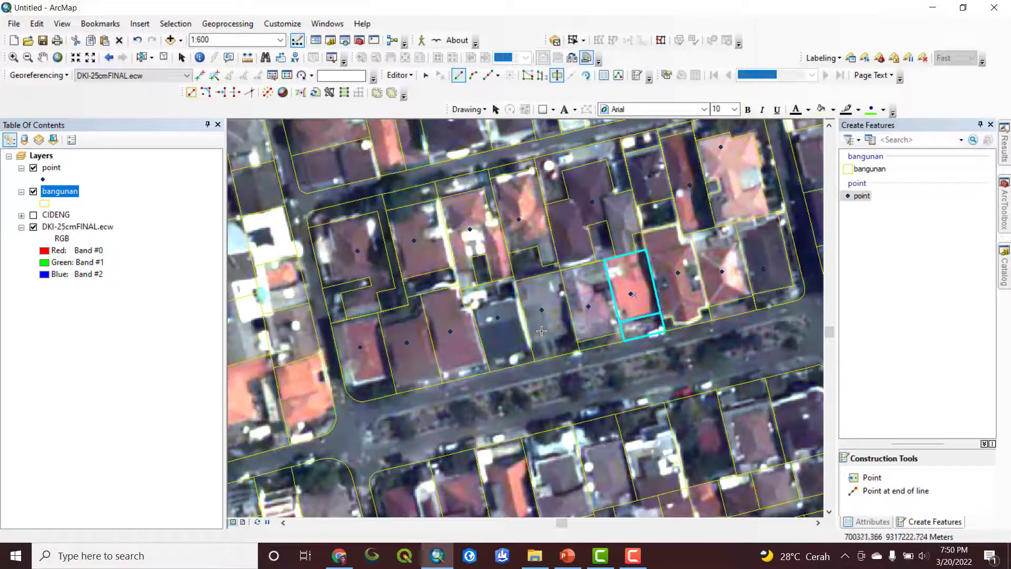
Select the grey-roofed parcel west of the pinkish-grey-roofed one and cut off its south yard strip with a straight line along the roof edge
click(141, 57)
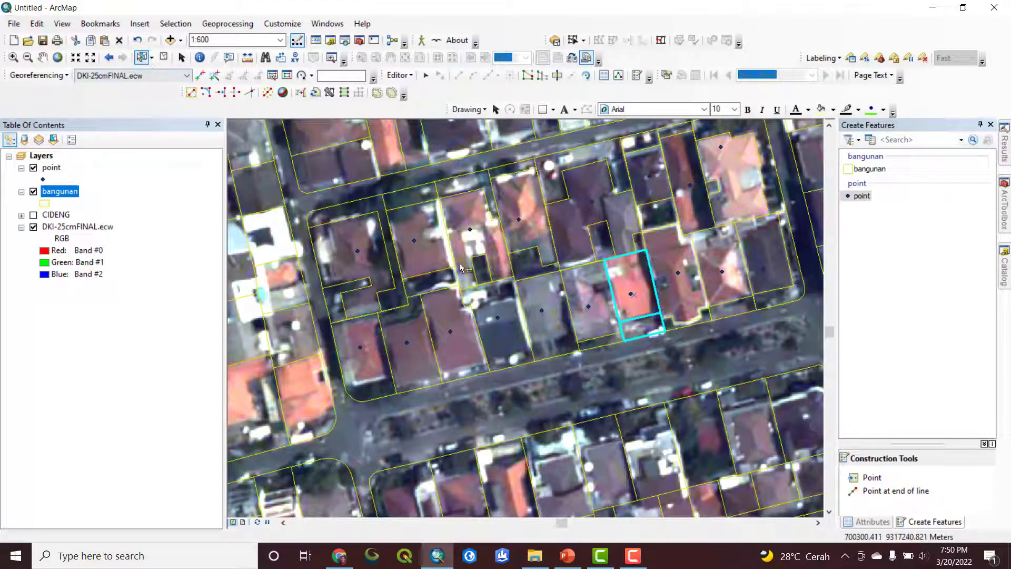
click(541, 336)
scroll(541, 336, up, 2)
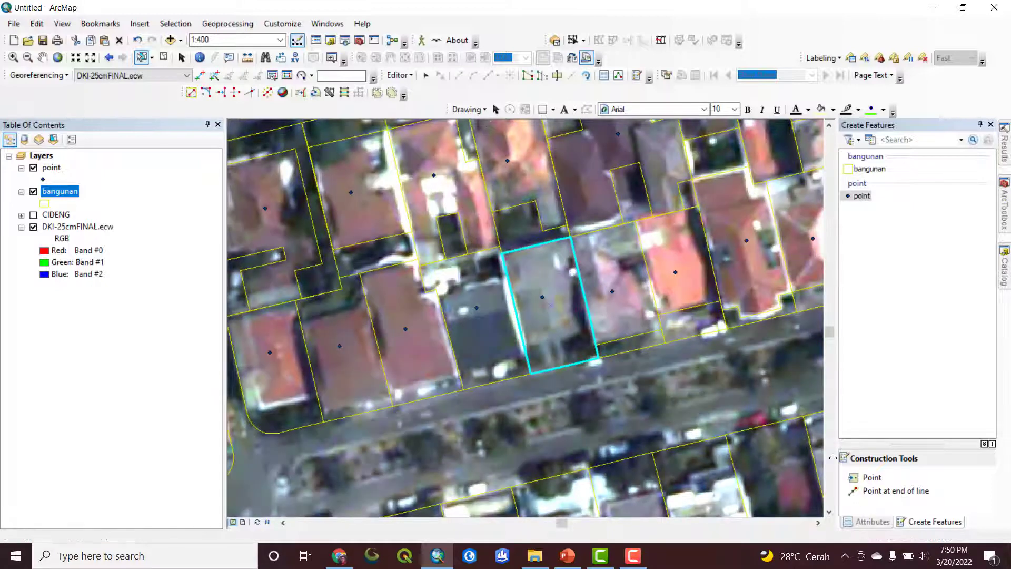
click(557, 75)
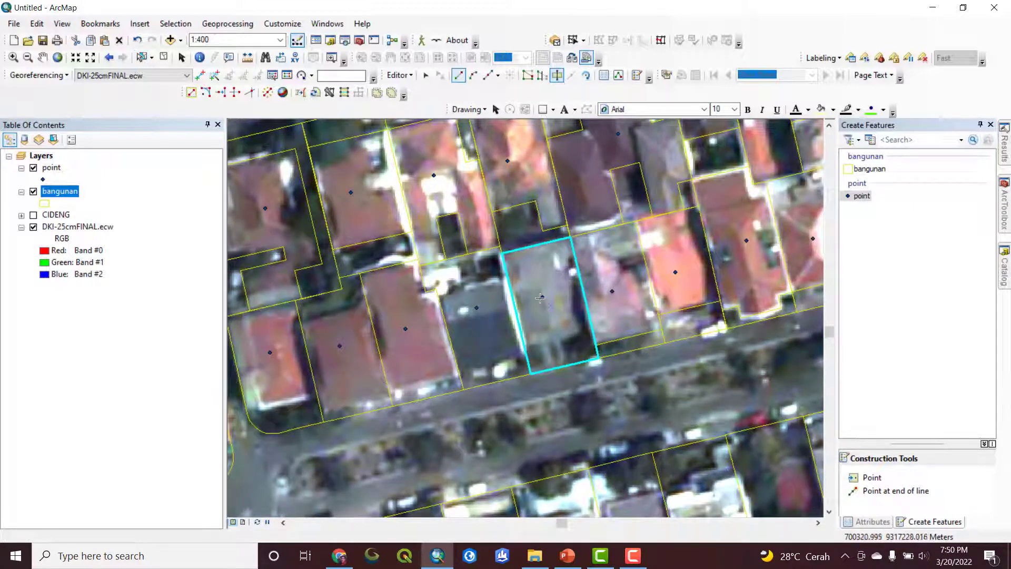
click(516, 350)
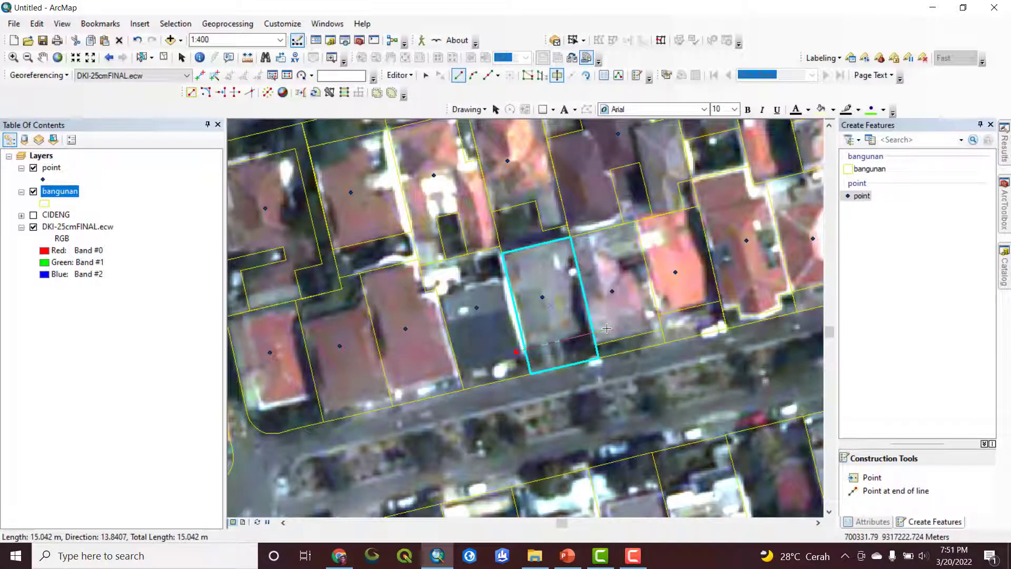
double_click(606, 328)
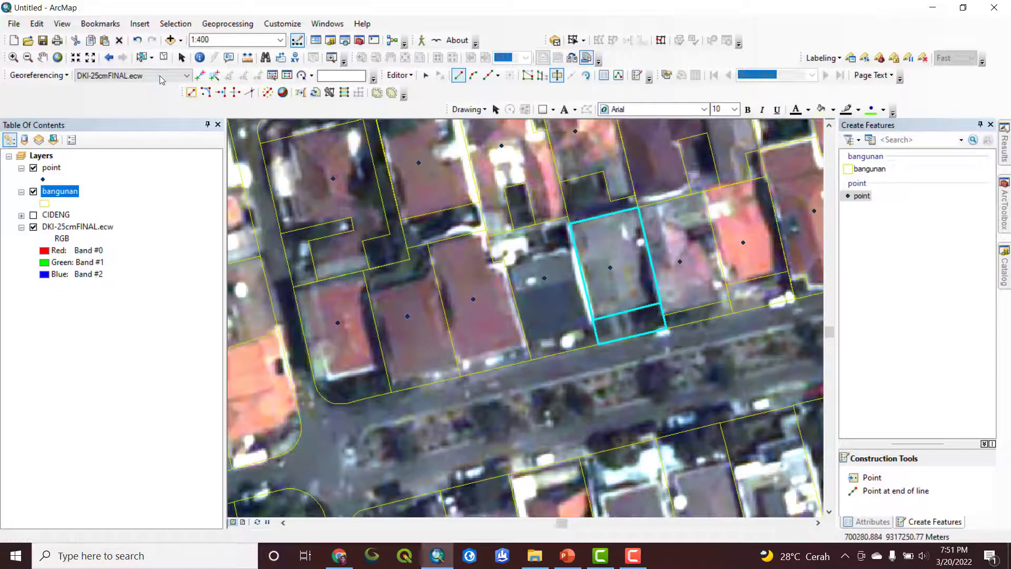
Select the dark blue-roofed parcel next to the west and cut off its south frontage strip with a straight line along the roof edge
click(142, 56)
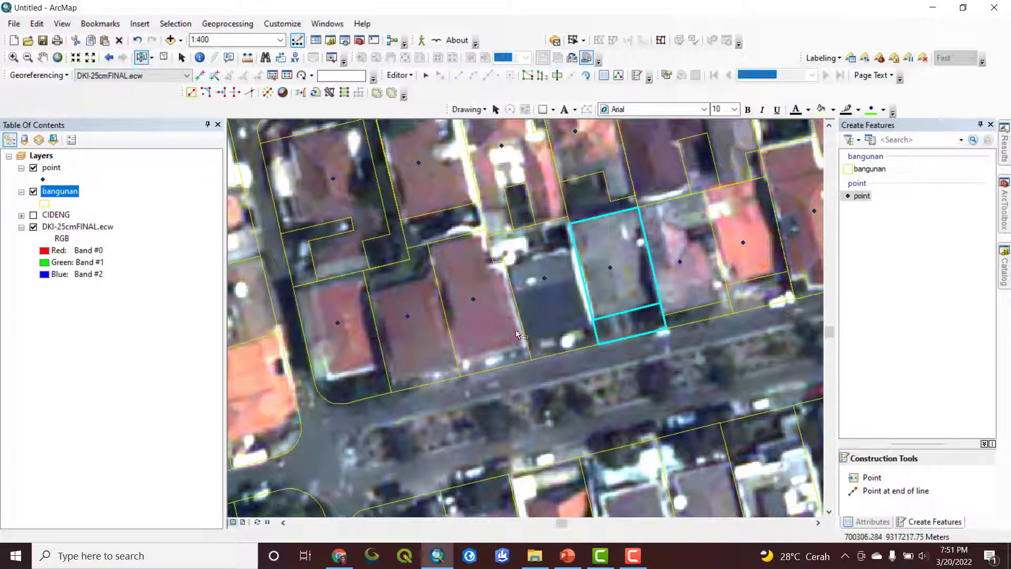
click(562, 314)
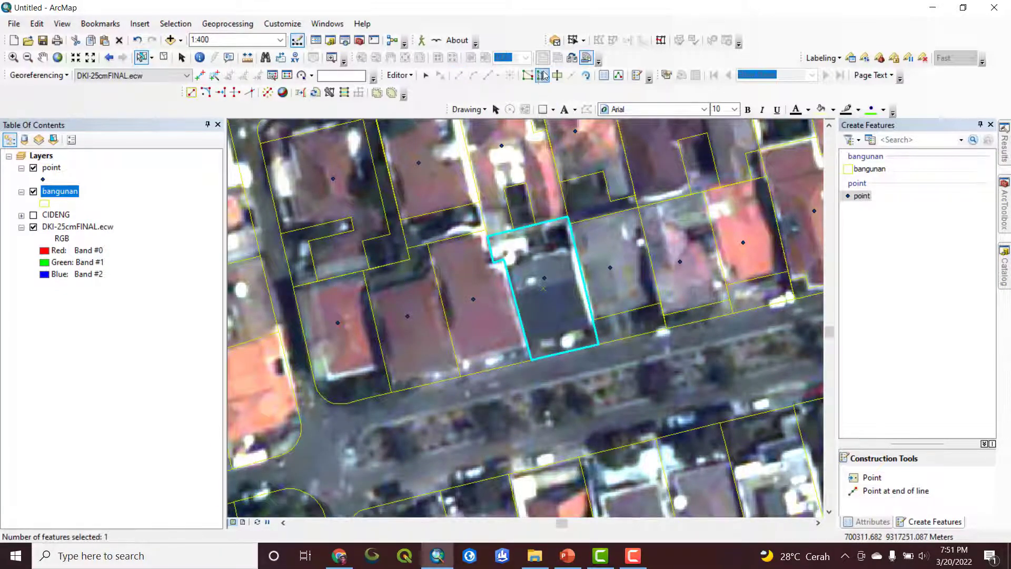
click(557, 75)
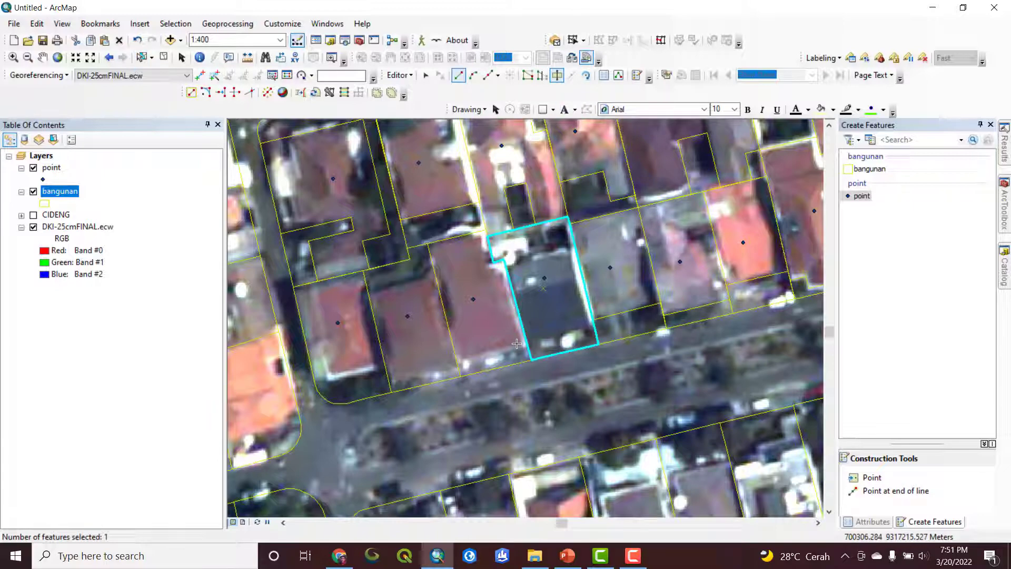
click(517, 343)
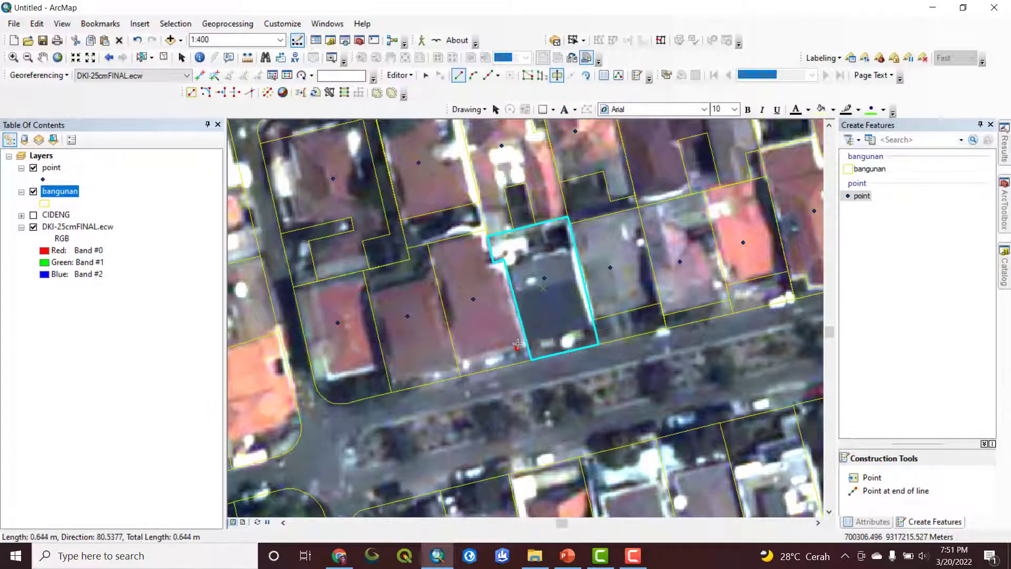
click(624, 320)
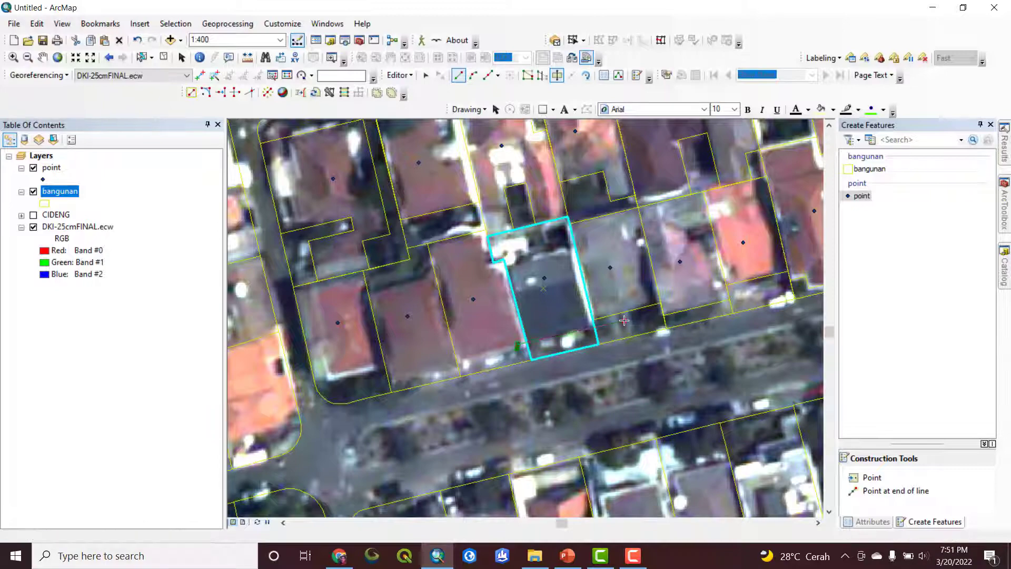
double_click(623, 320)
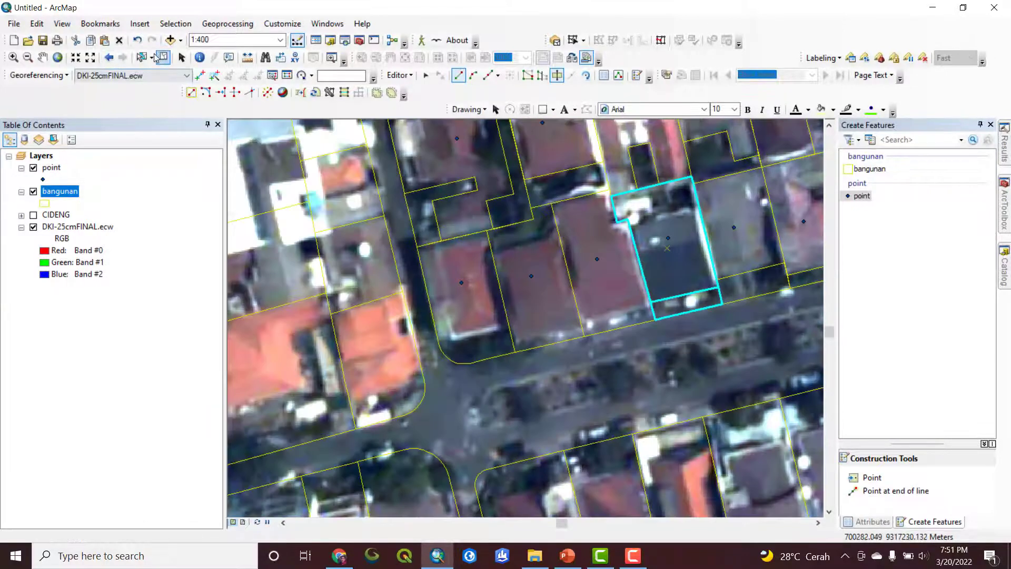
Select the long red-brown-roofed parcel west of the dark blue roof and cut off its narrow south strip with a straight line
click(141, 57)
click(599, 299)
drag(554, 282, 476, 313)
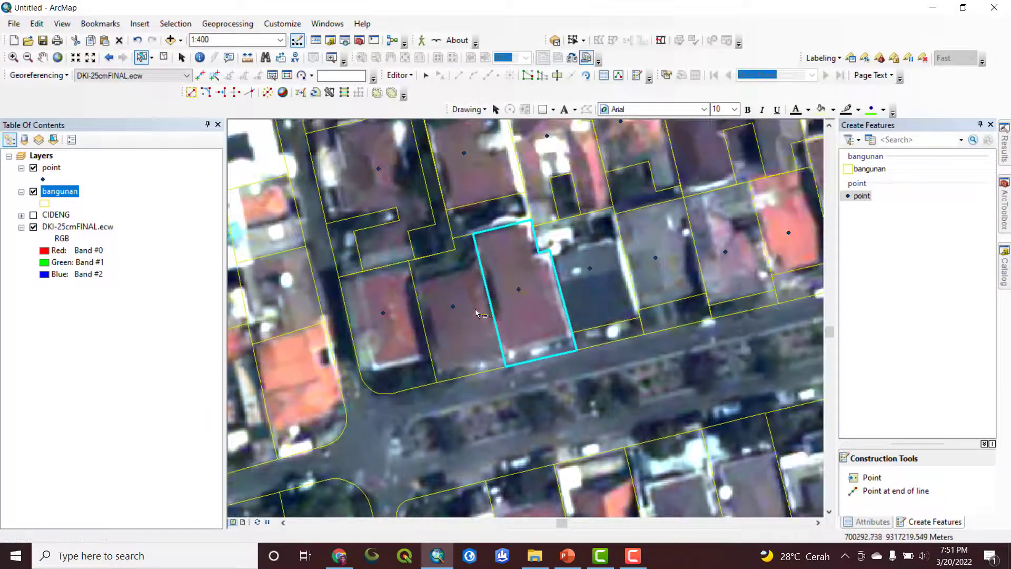
drag(597, 253, 517, 270)
drag(537, 311, 552, 263)
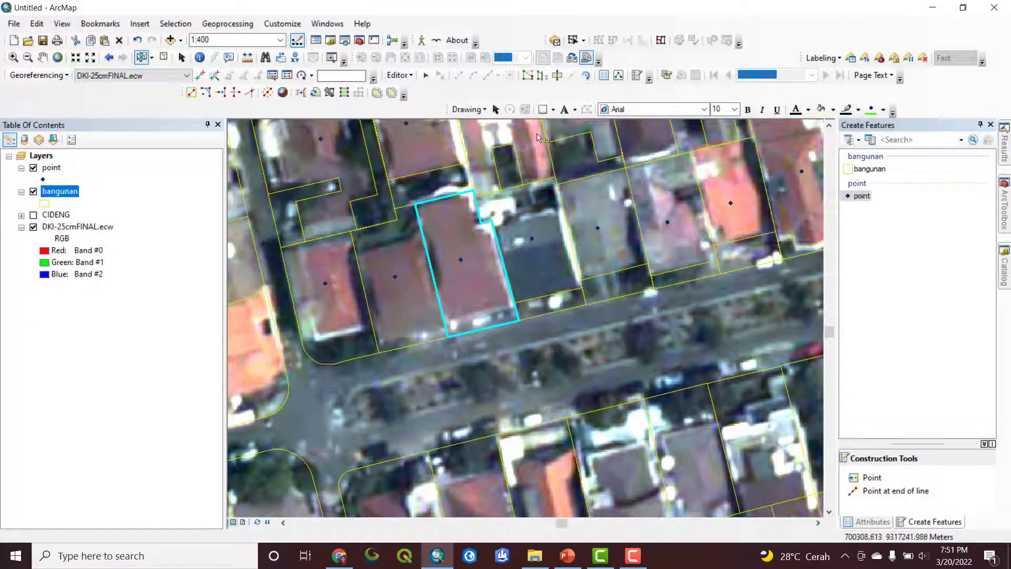
click(556, 75)
scroll(439, 321, up, 2)
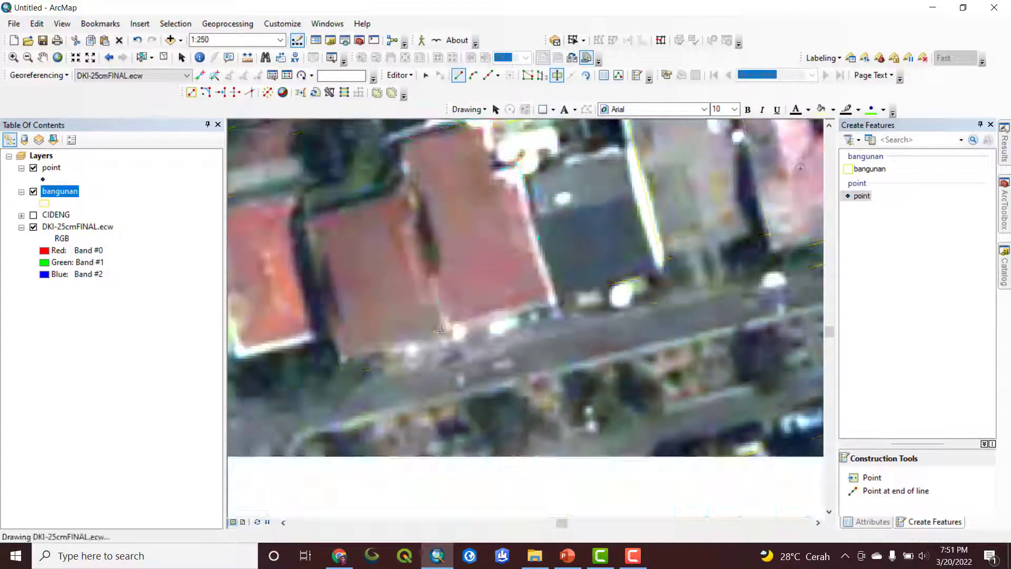
click(433, 331)
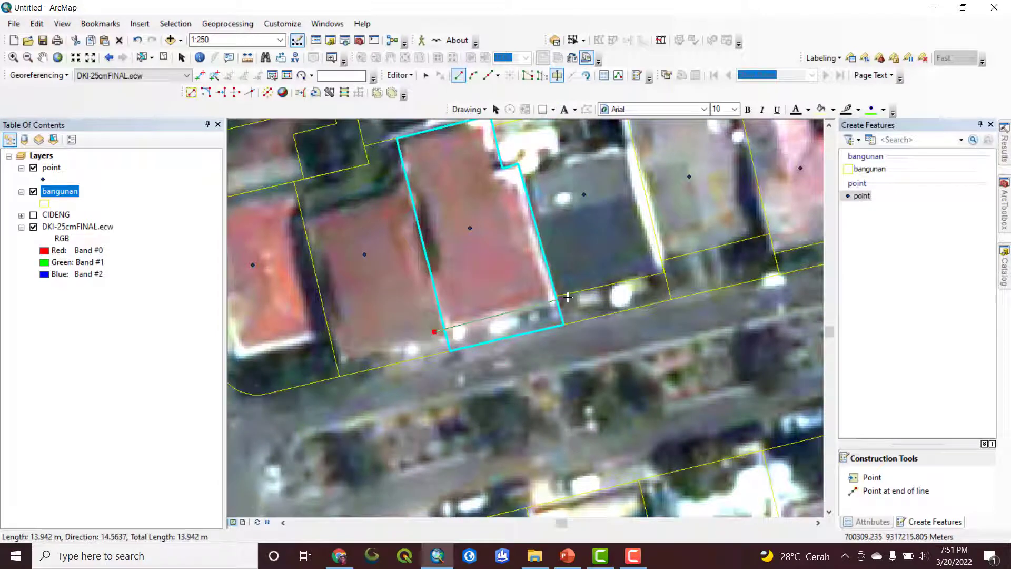
Select the brown-roofed parcel east of the corner parcel and cut off its south and north yard strips with one U-shaped line around its east side
scroll(500, 336, down, 2)
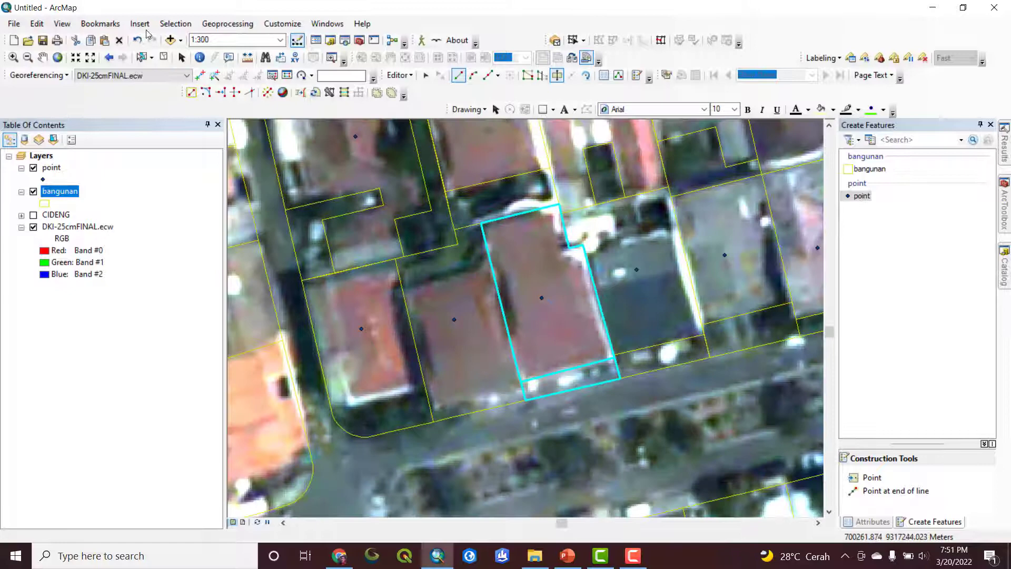
click(141, 57)
click(440, 298)
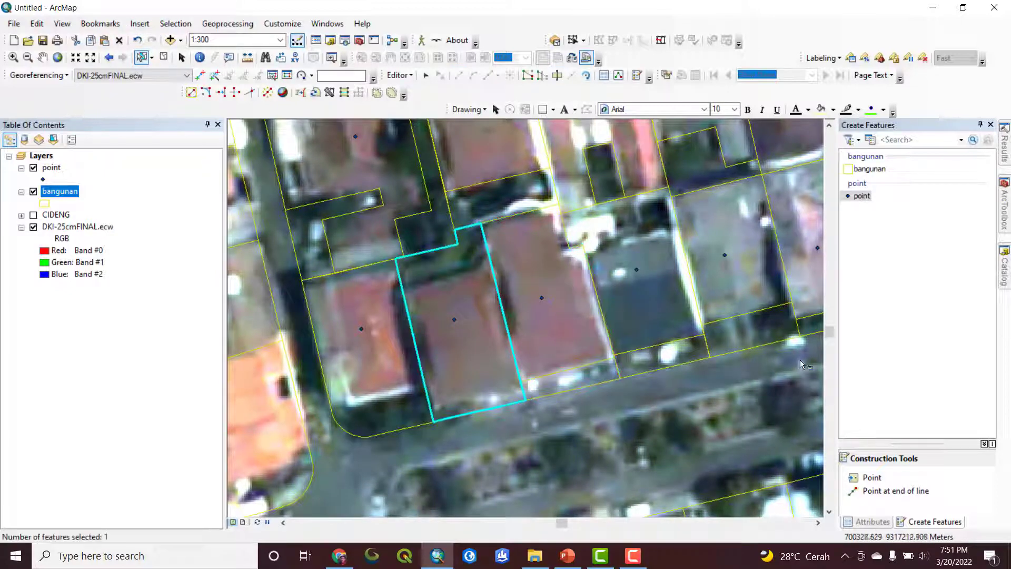
click(557, 74)
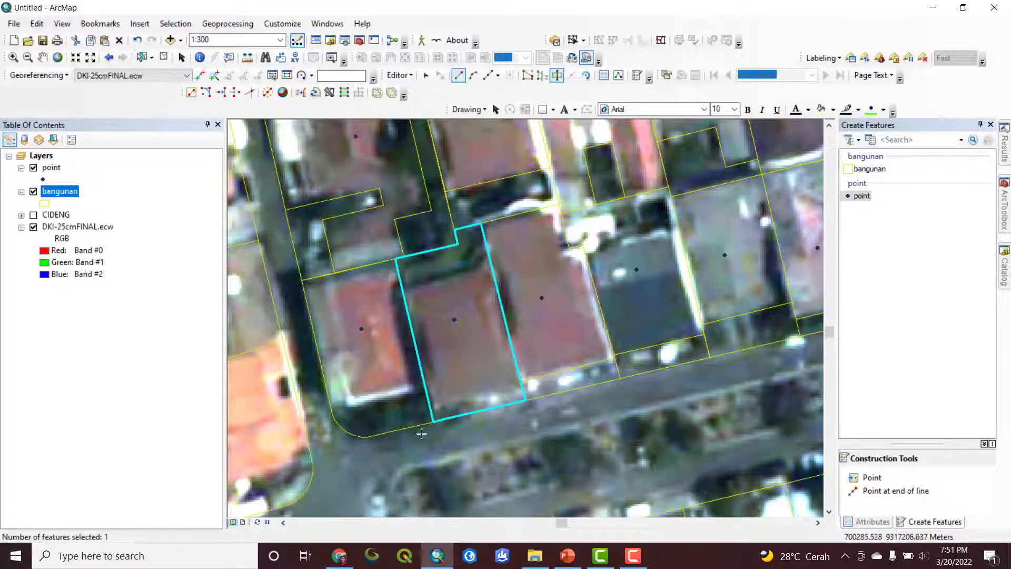
click(420, 408)
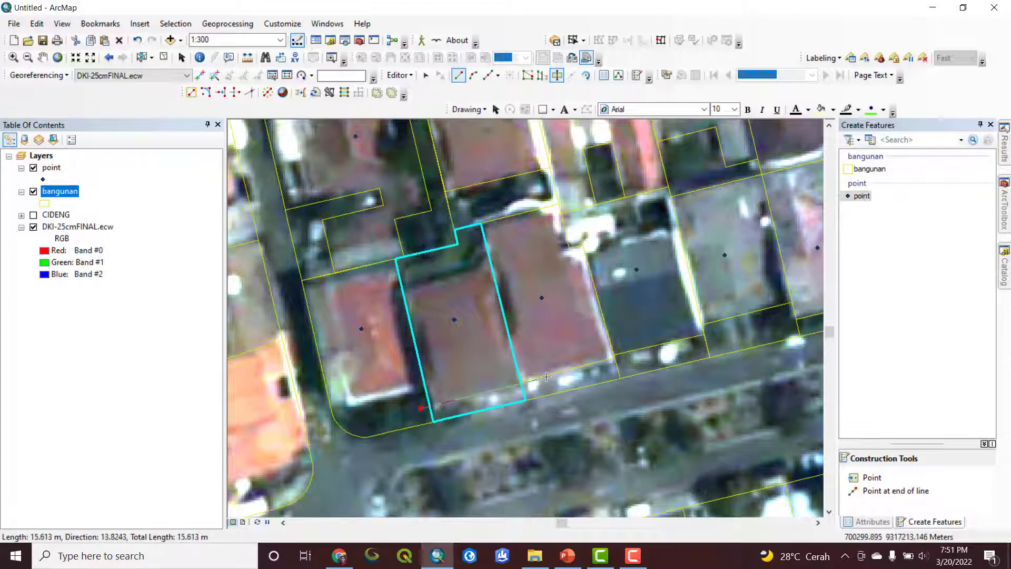
click(546, 377)
click(510, 256)
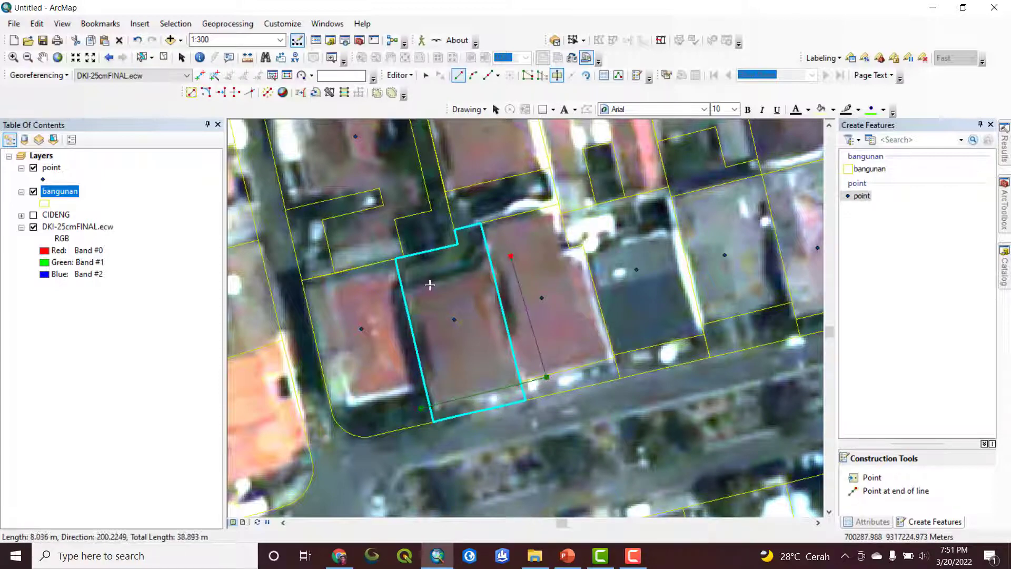
double_click(388, 284)
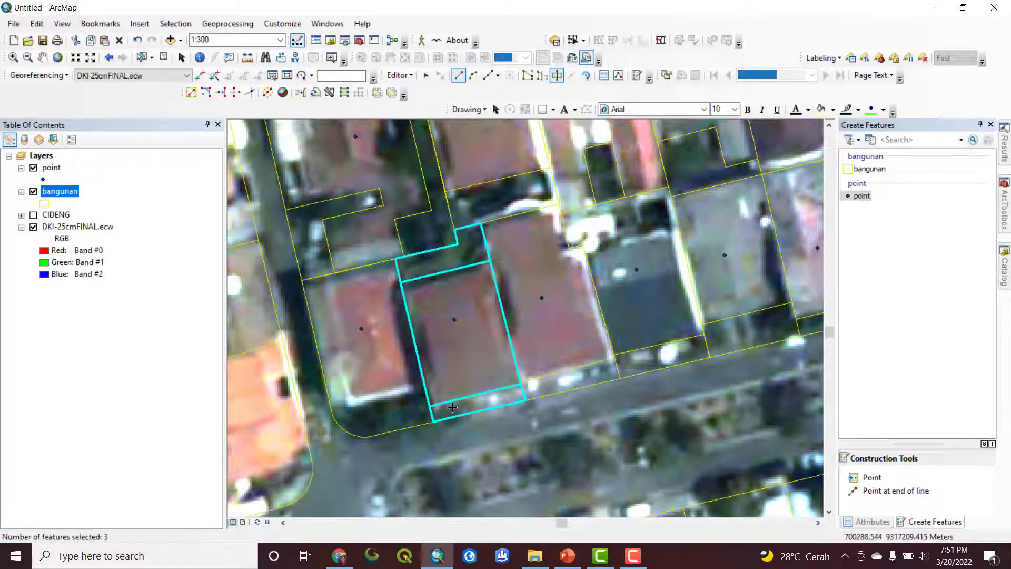
Select the red-roofed corner parcel at the row's west end and cut off its rounded south yard with a straight line along the white roof edge
scroll(373, 220, up, 2)
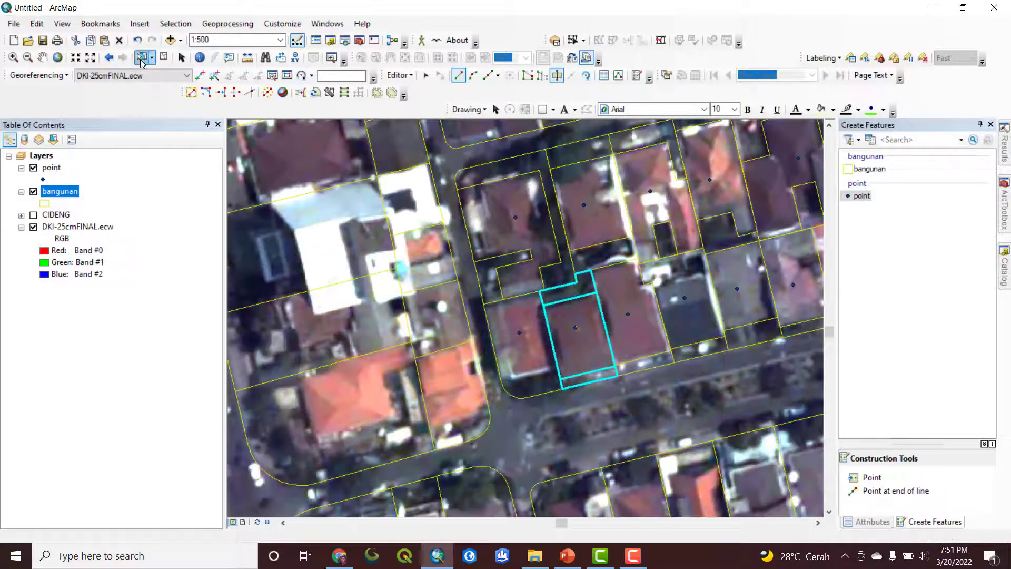
click(141, 57)
click(472, 376)
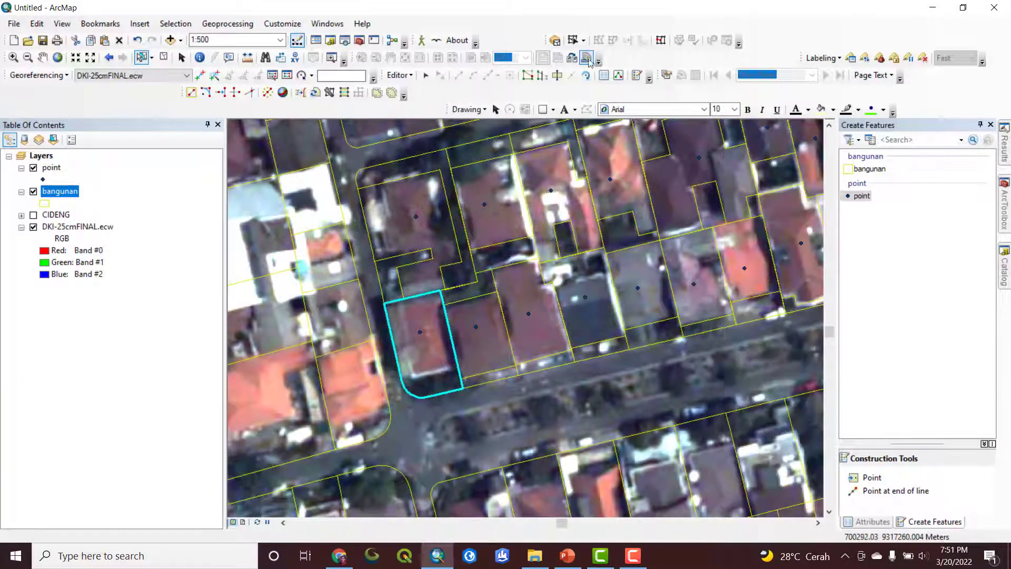
click(557, 74)
scroll(438, 387, up, 2)
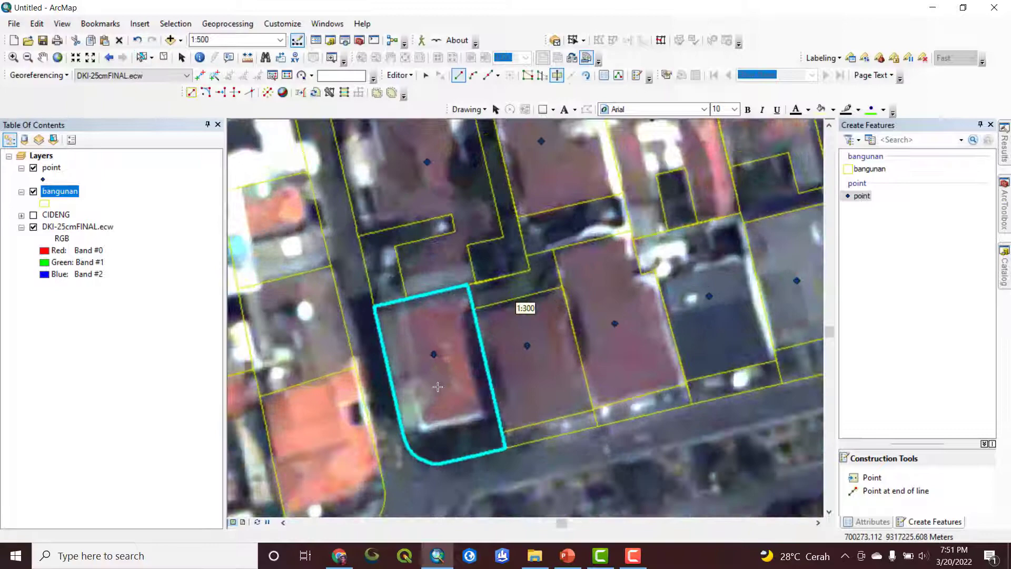
click(395, 437)
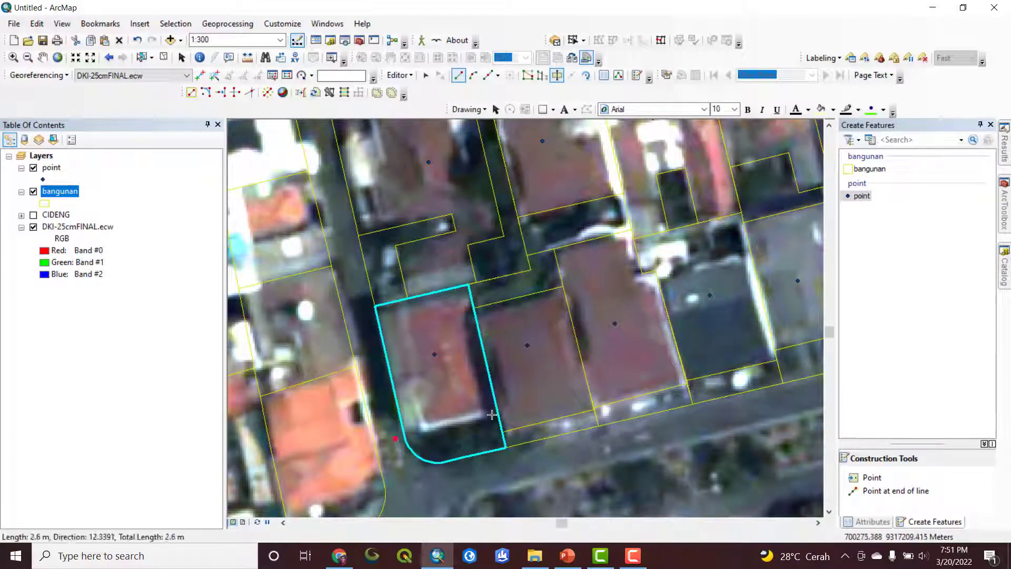
double_click(511, 409)
Clear the parcel selection and bring the whole digitized block into view at 1:1,000
scroll(510, 410, down, 2)
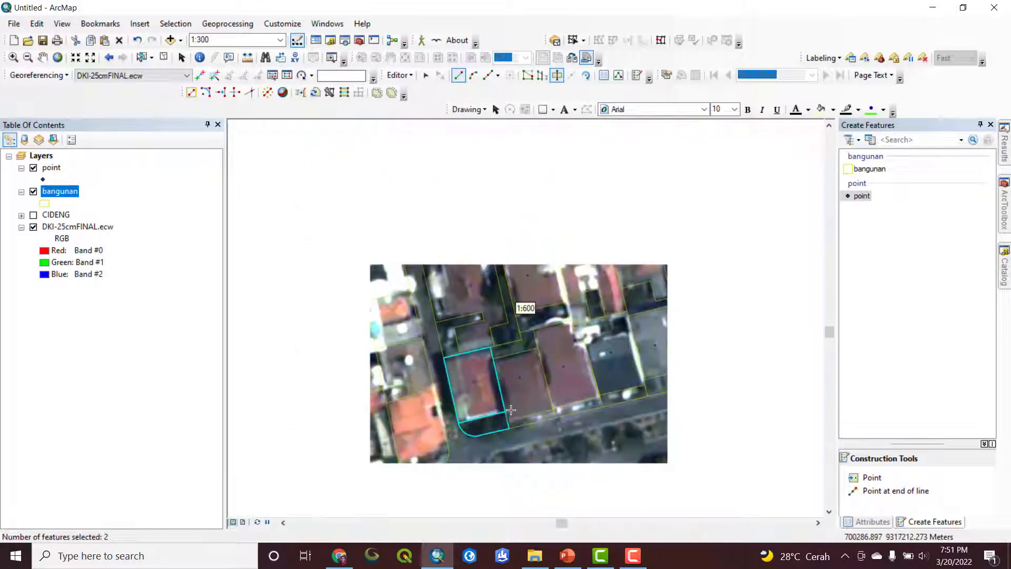
scroll(608, 347, down, 3)
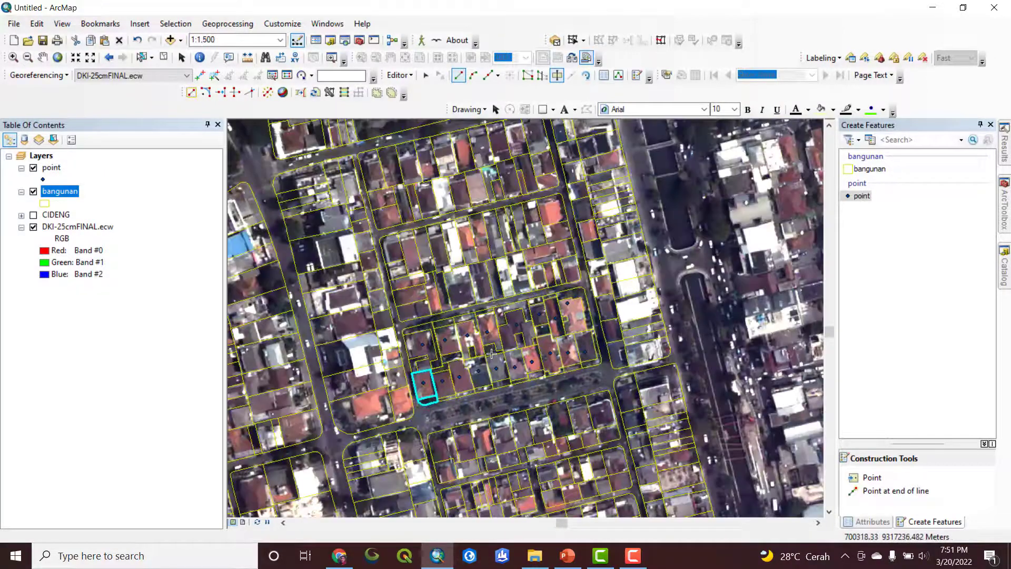
middle_click(492, 353)
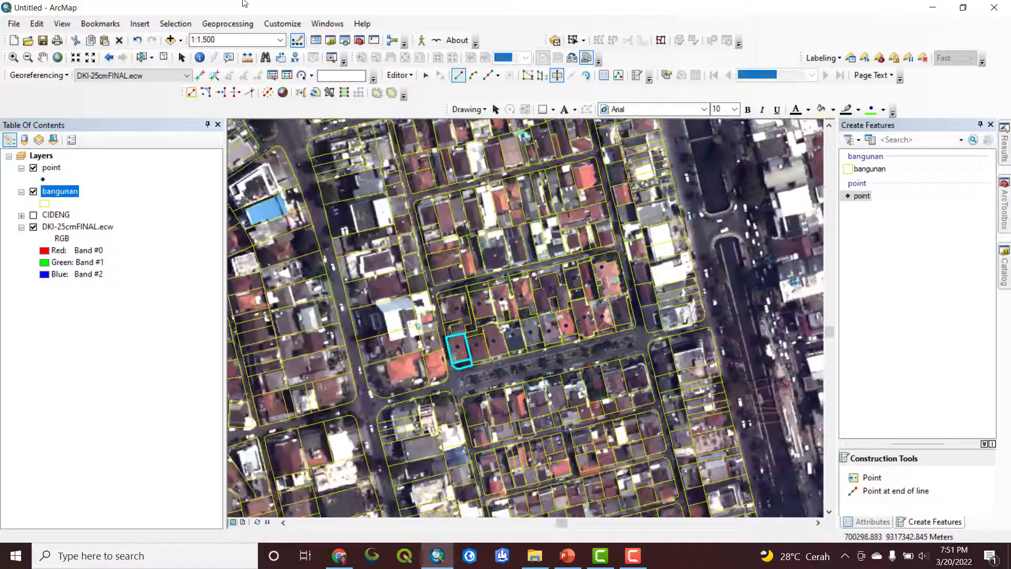
click(164, 58)
scroll(561, 318, up, 2)
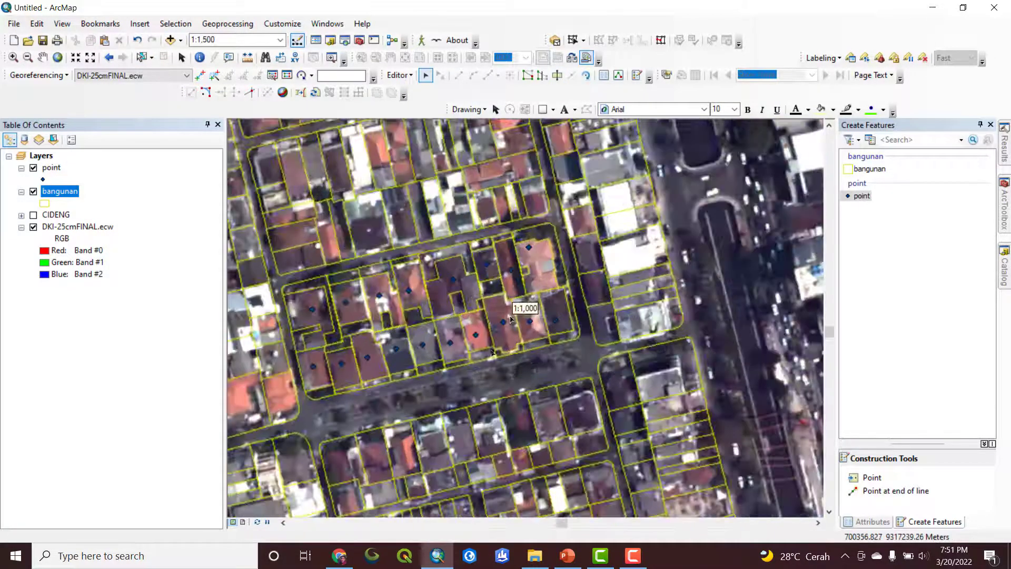
drag(400, 349, 440, 354)
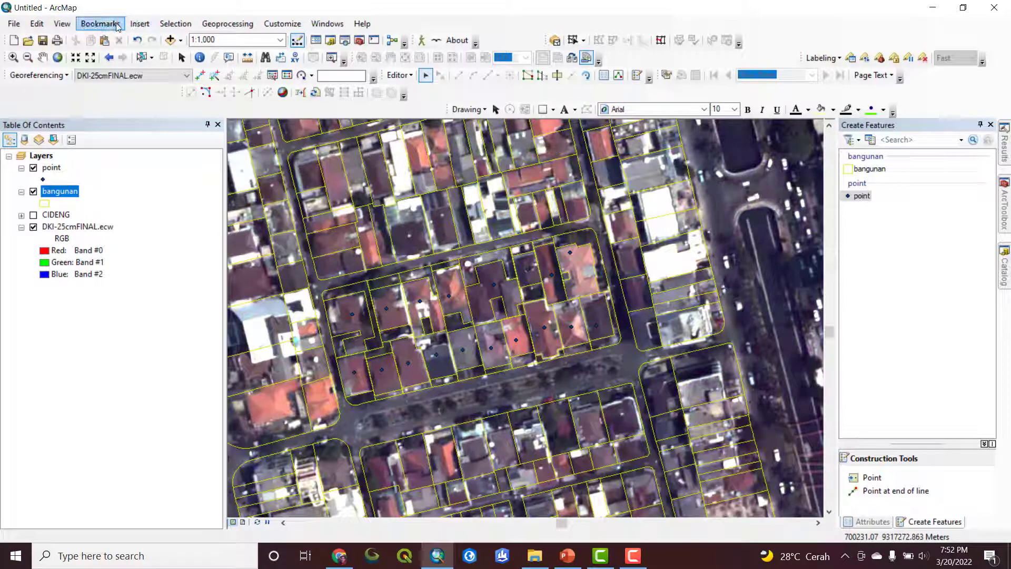
Select by location the bangunan polygons that intersect the point layer
click(177, 24)
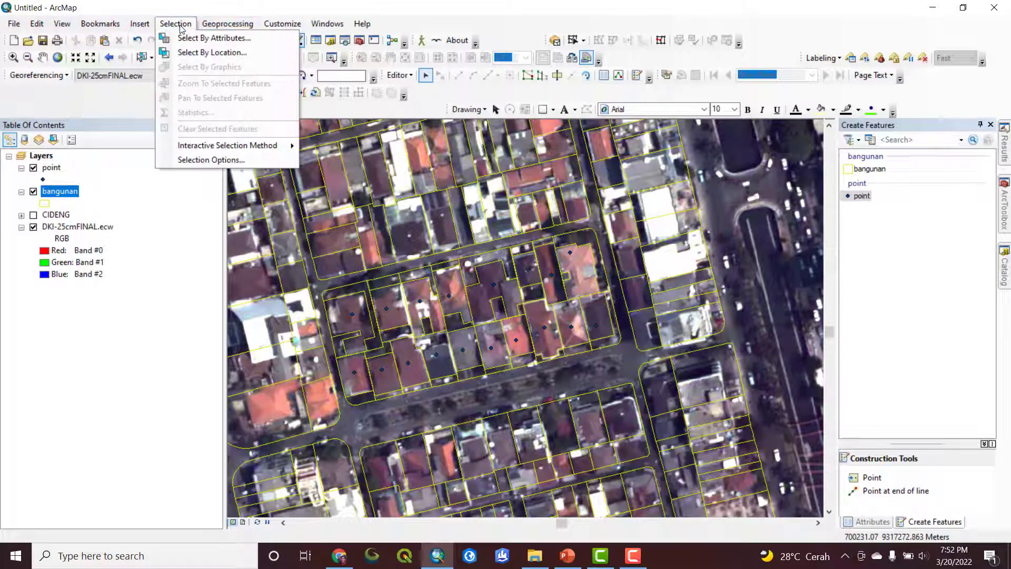
click(195, 55)
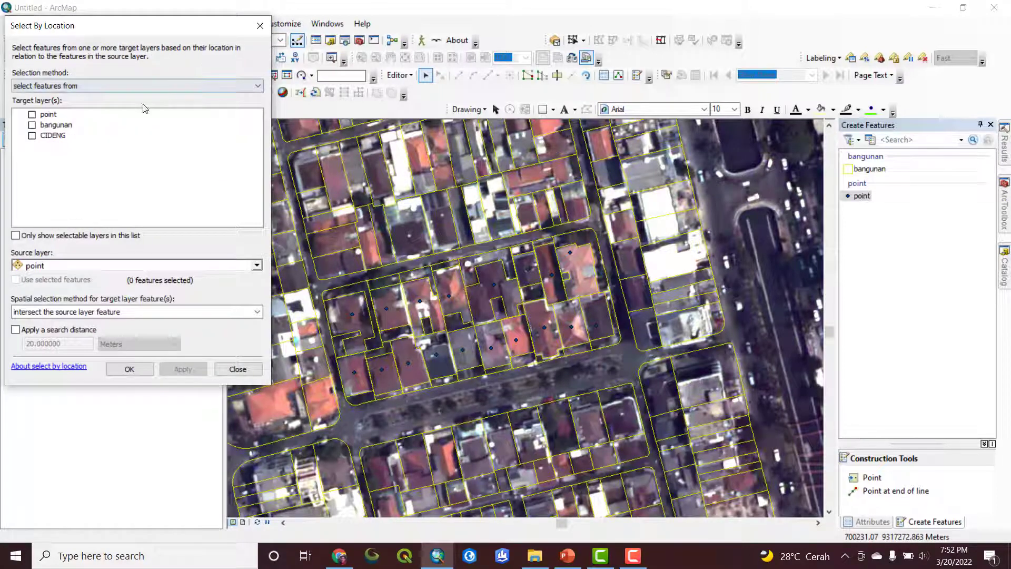
click(32, 124)
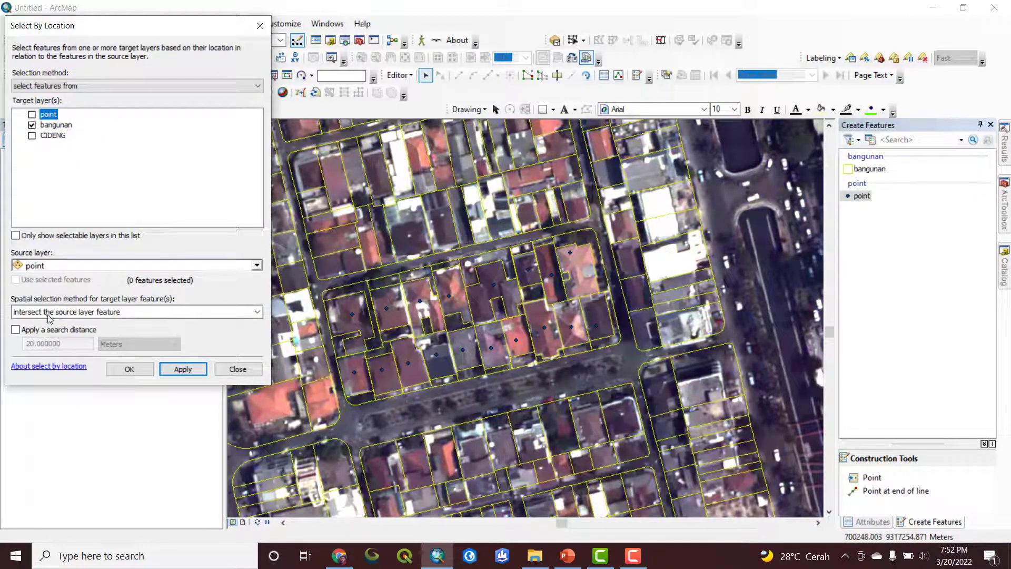
click(257, 312)
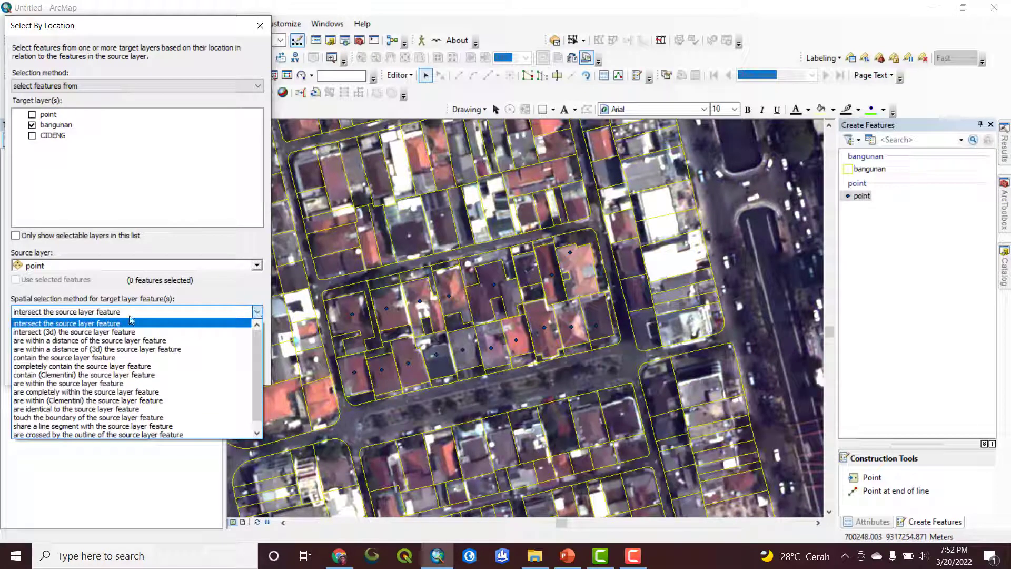
click(34, 324)
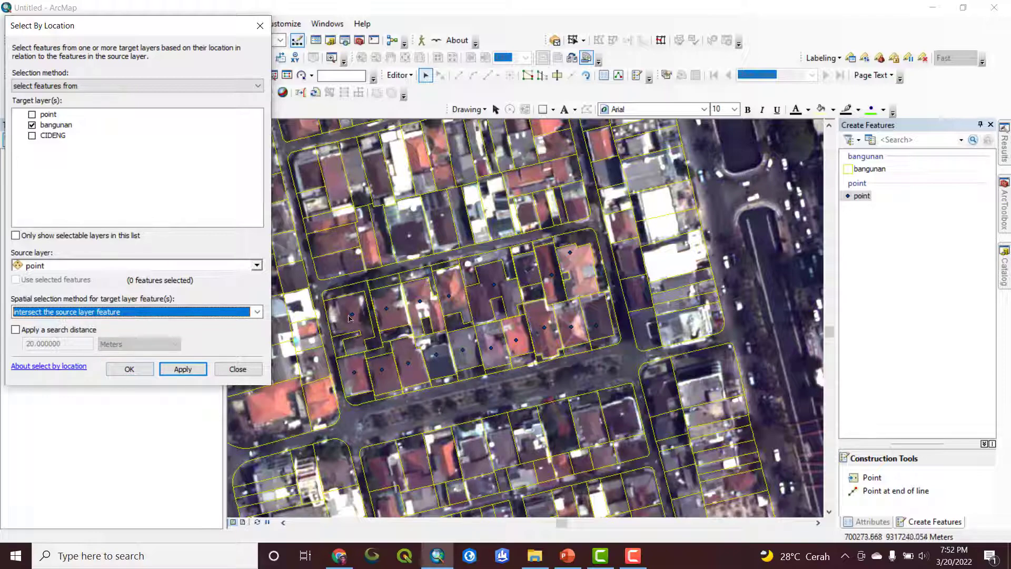
click(151, 369)
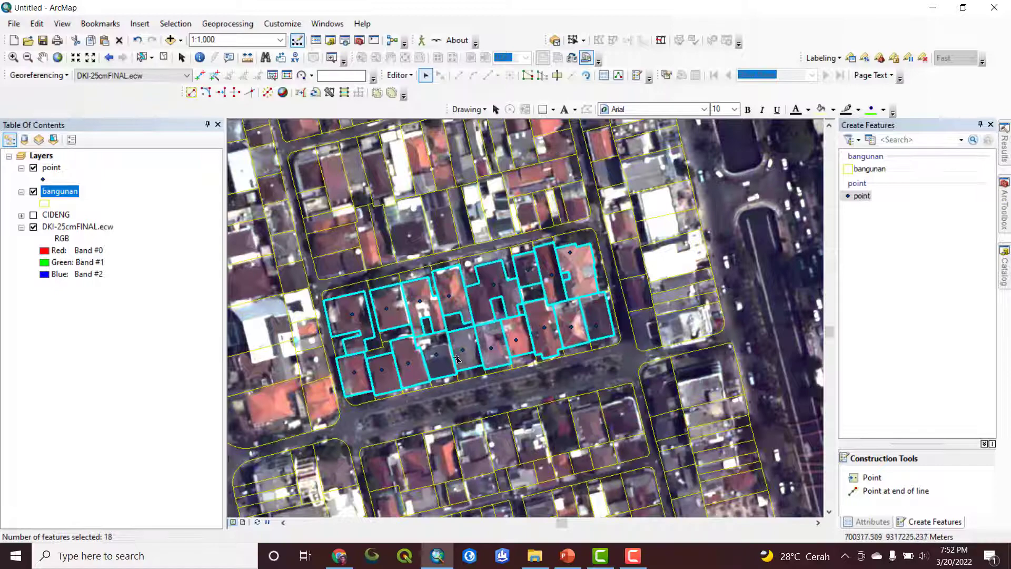
Clear the selection, then select only the dark-blue-roofed parcel in the south row and cut out the dark courtyard at its north edge with a U-shaped line
scroll(466, 338, up, 2)
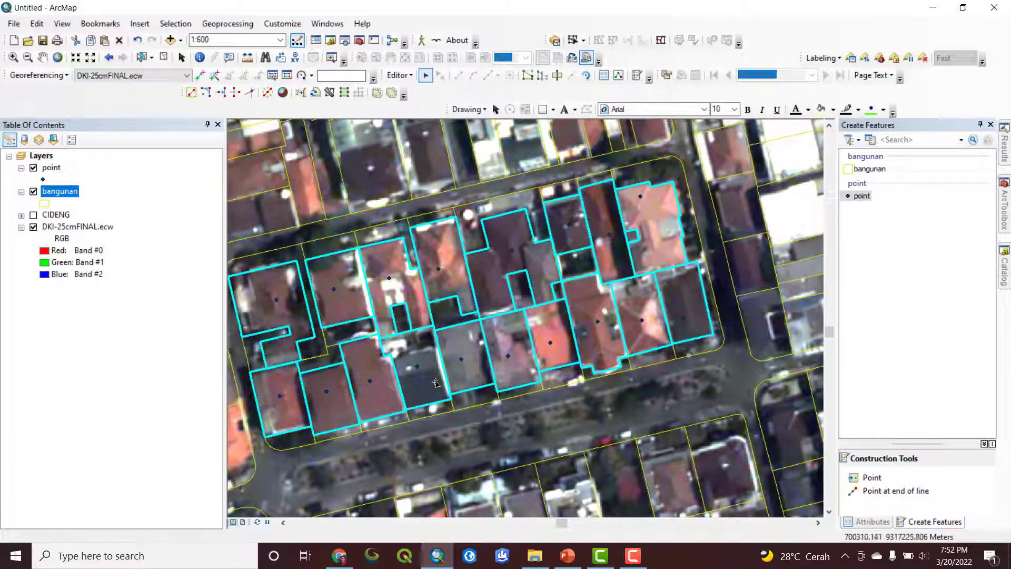
click(471, 436)
scroll(417, 369, up, 3)
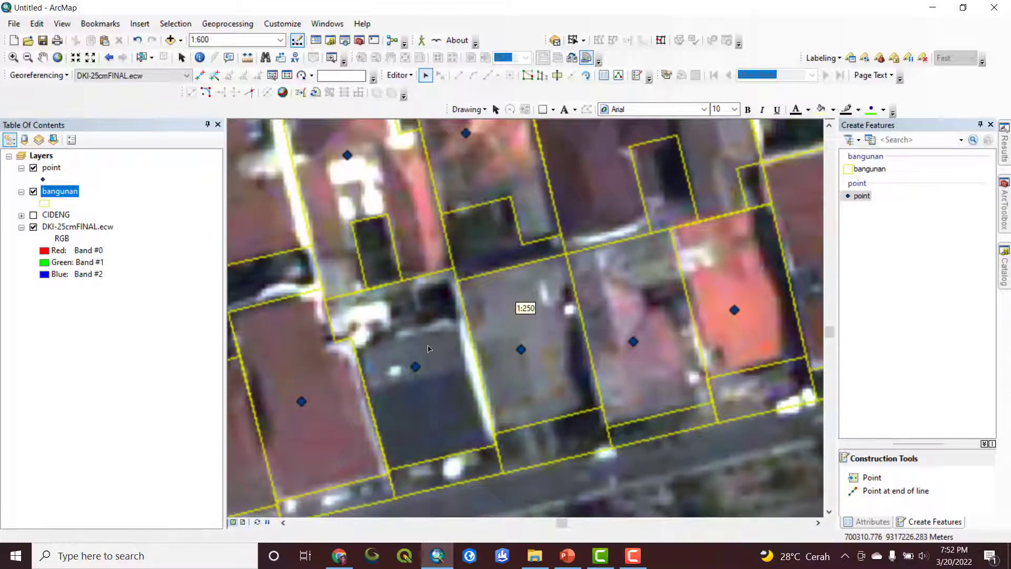
scroll(429, 348, down, 3)
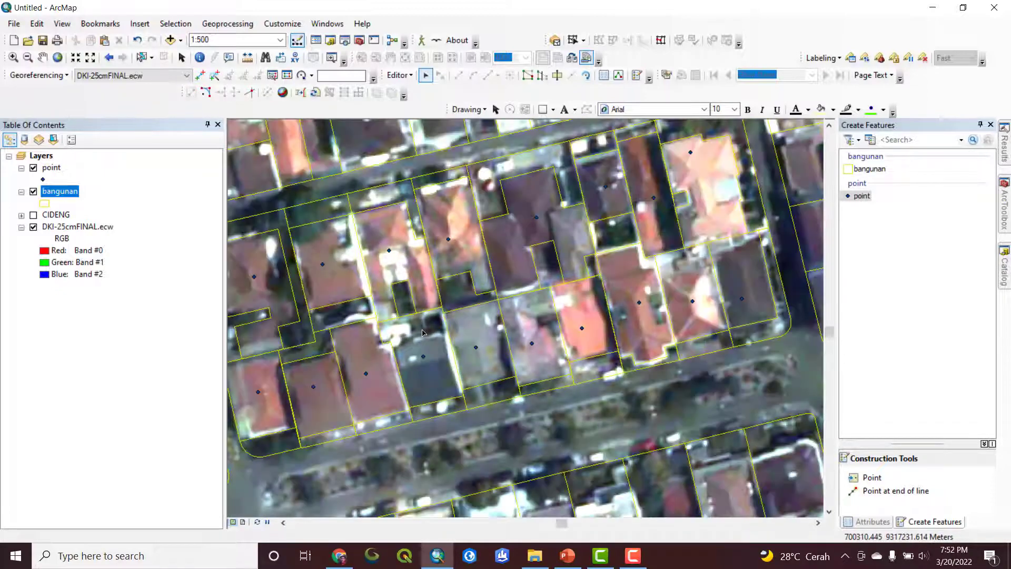
click(423, 333)
scroll(430, 352, up, 1)
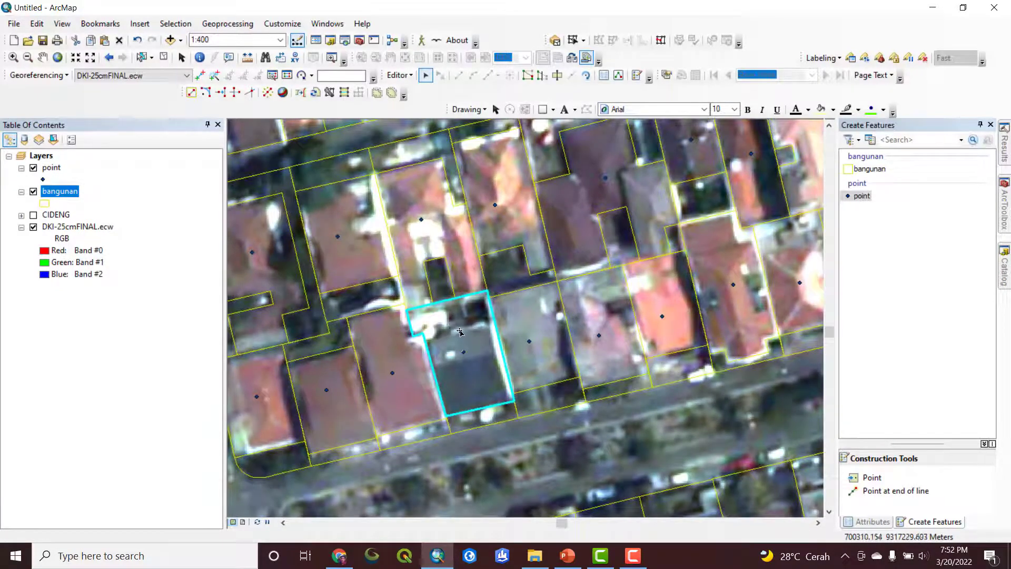
click(556, 75)
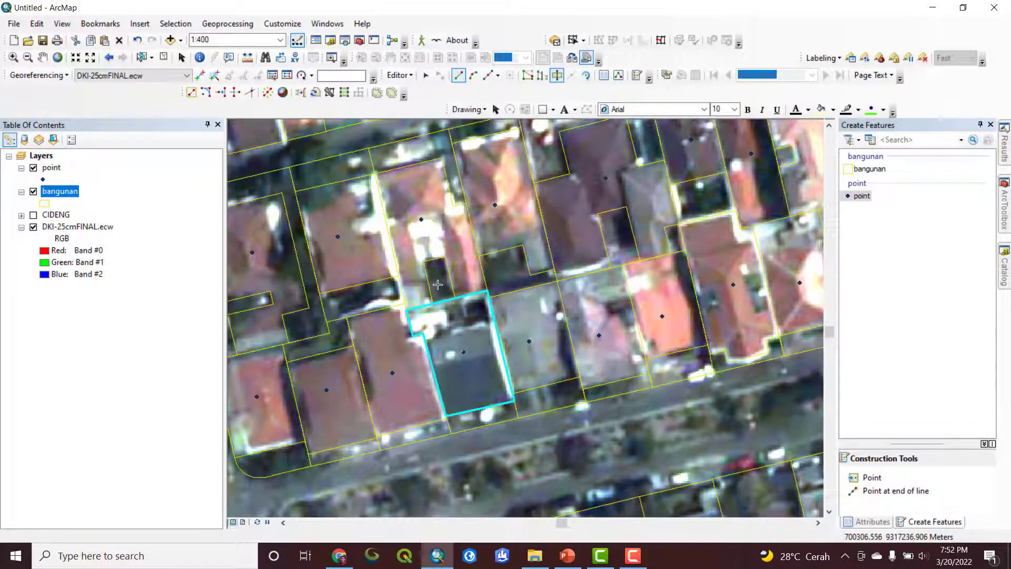
scroll(439, 285, up, 2)
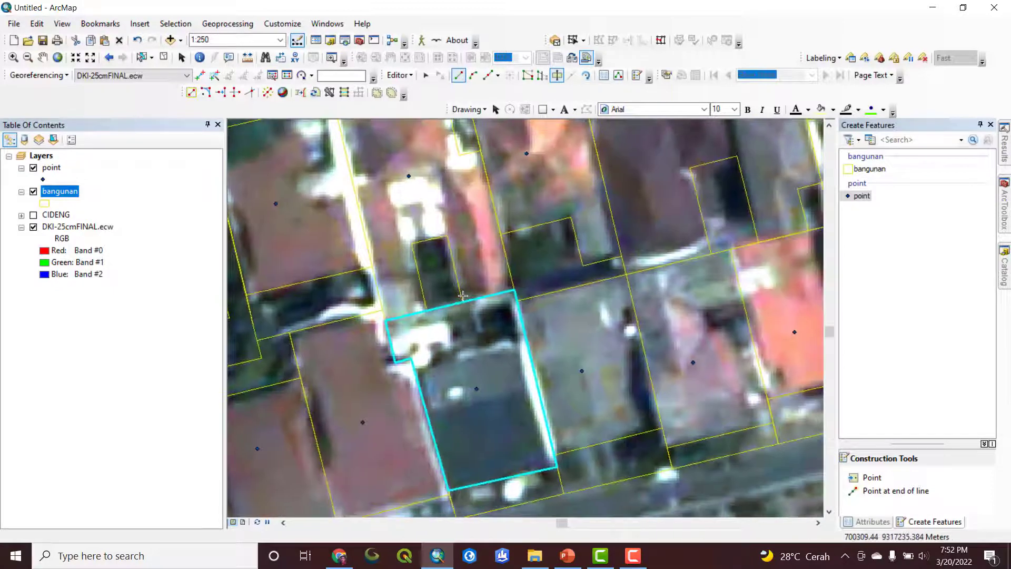
click(466, 292)
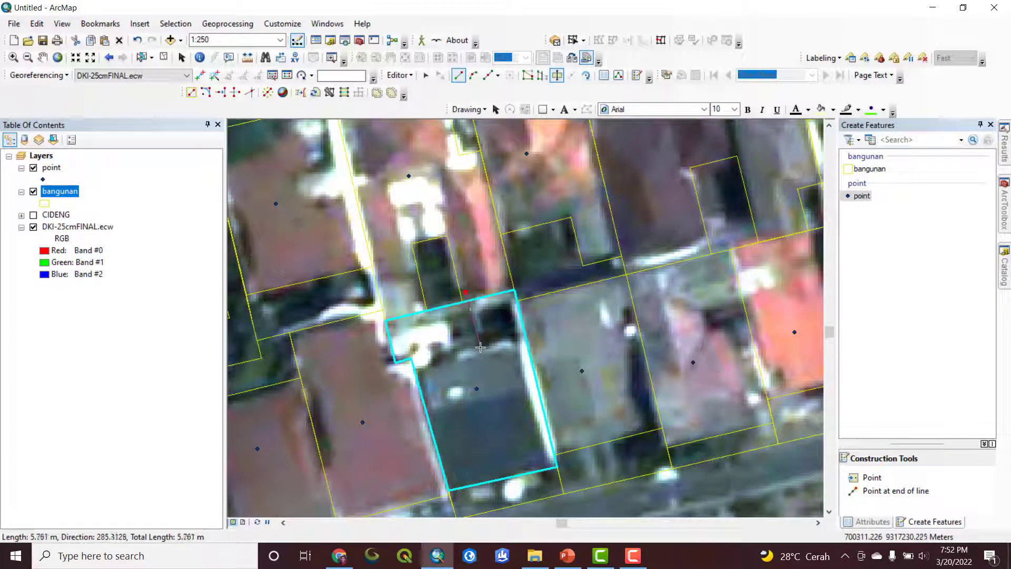
click(480, 347)
click(454, 351)
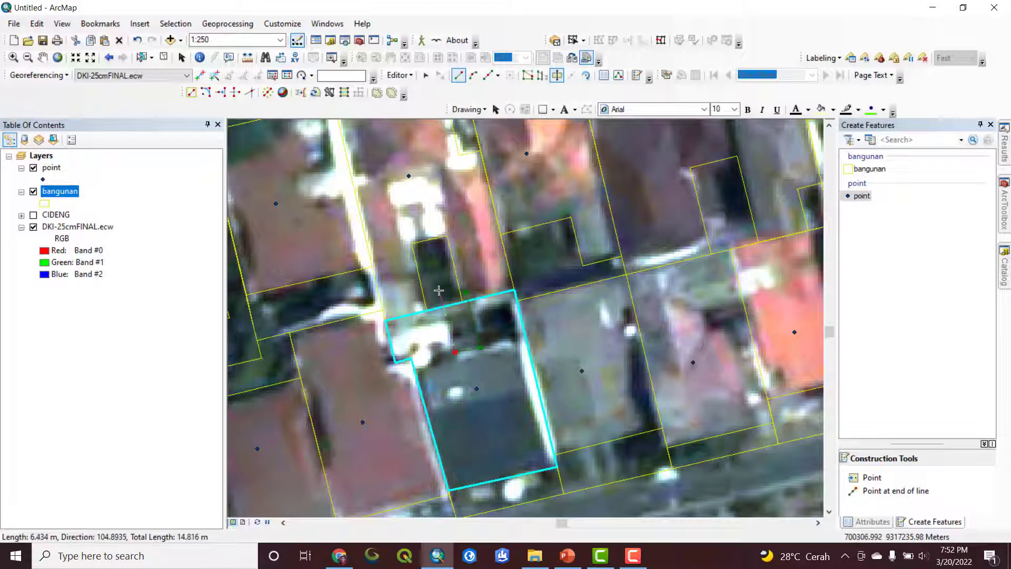
double_click(439, 290)
Clear the parcel selection and run the location selection again for bangunan polygons intersecting the points
scroll(464, 316, up, 5)
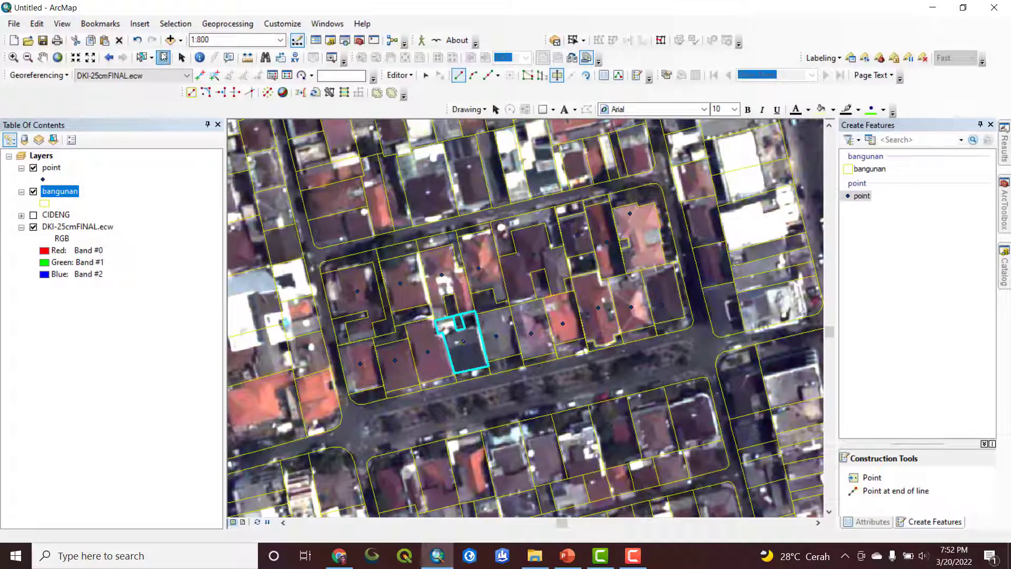
click(230, 24)
mouse_move(175, 24)
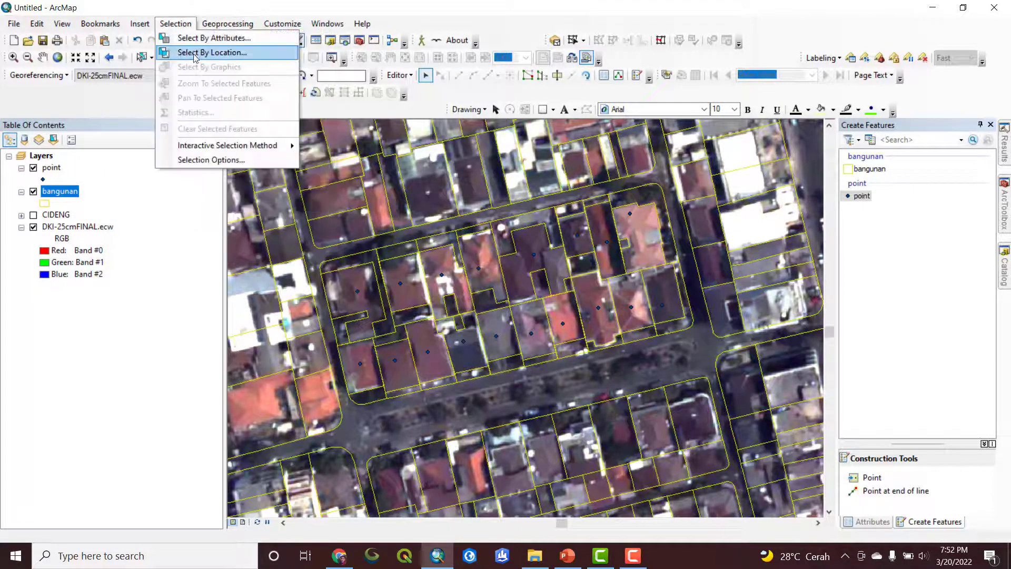
click(213, 49)
click(129, 368)
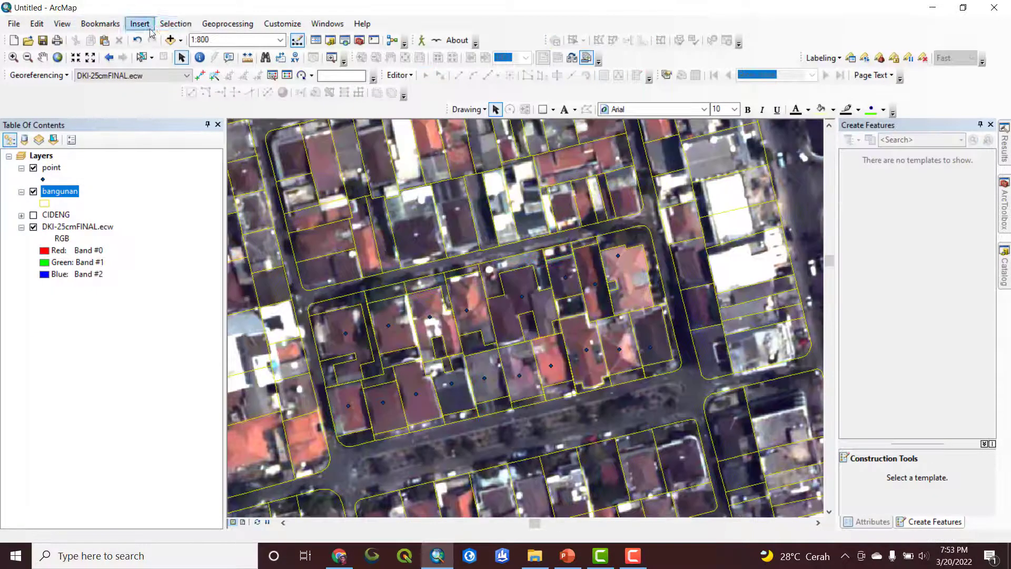
With editing stopped, reselect by location the bangunan polygons that intersect the point layer
click(173, 25)
click(202, 52)
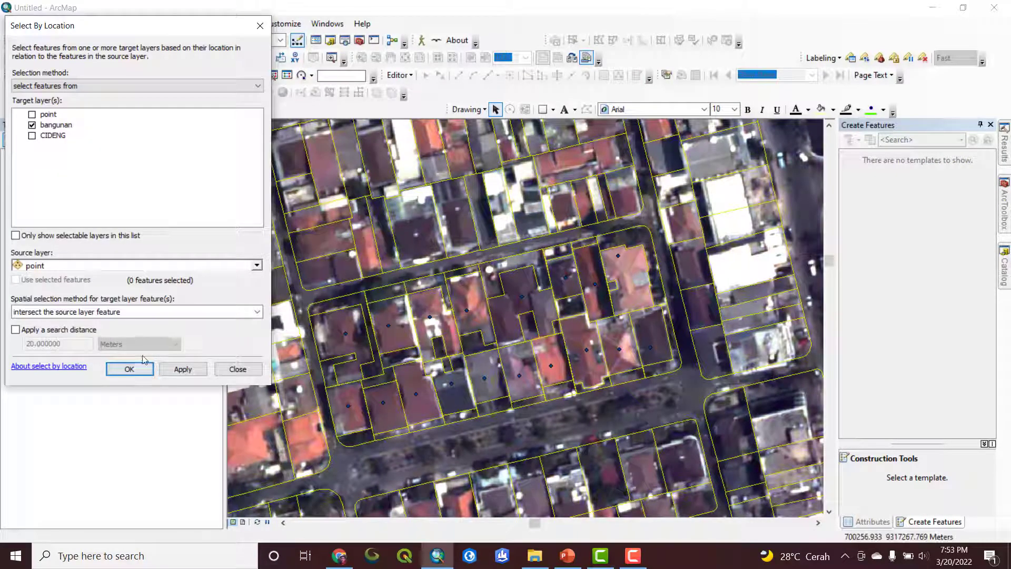
click(129, 369)
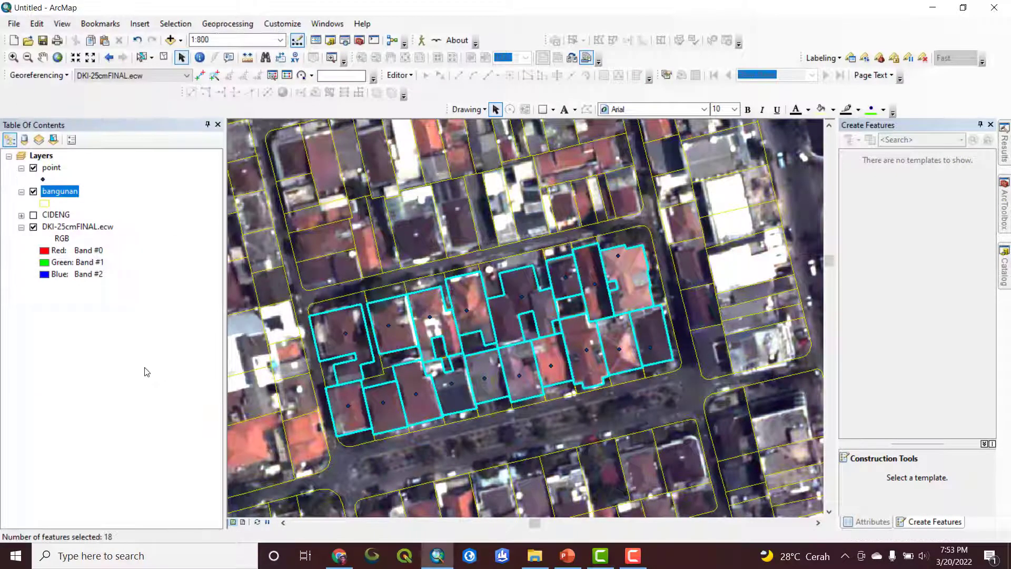
Export the selected bangunan features to the latihan geodatabase as bangunan_cideng and add the result to the map
right_click(58, 197)
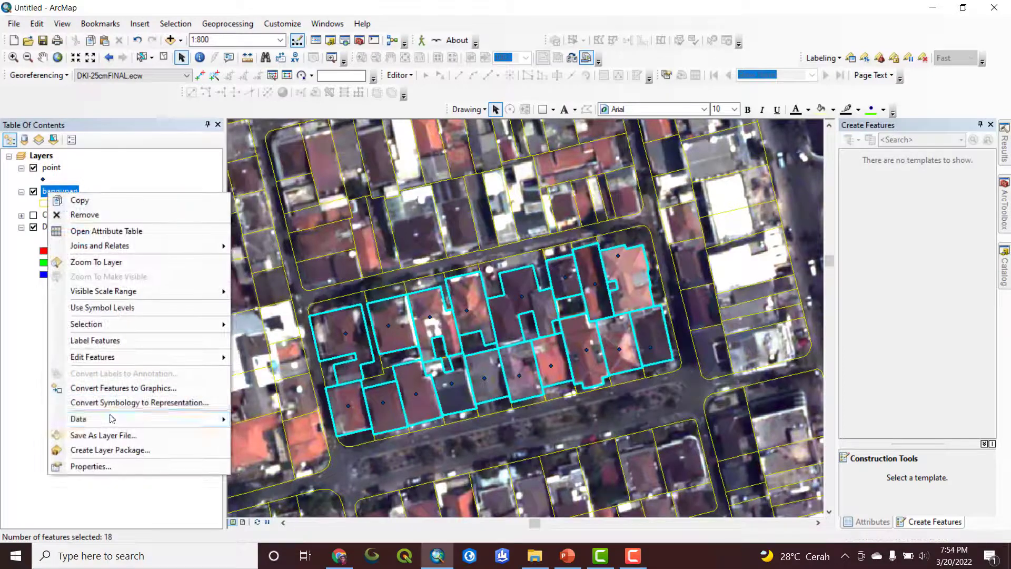
mouse_move(153, 418)
click(262, 435)
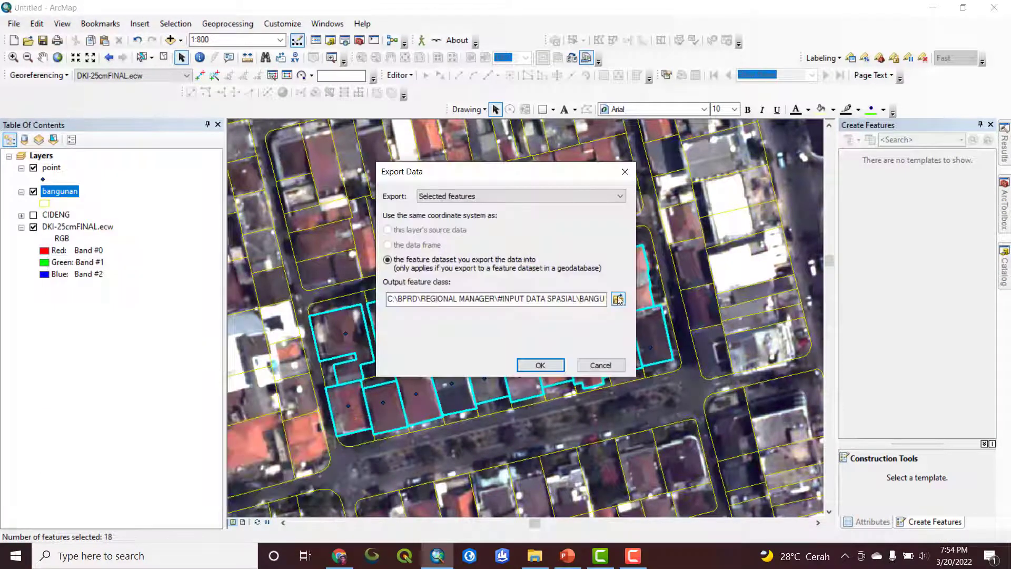
click(618, 298)
click(370, 210)
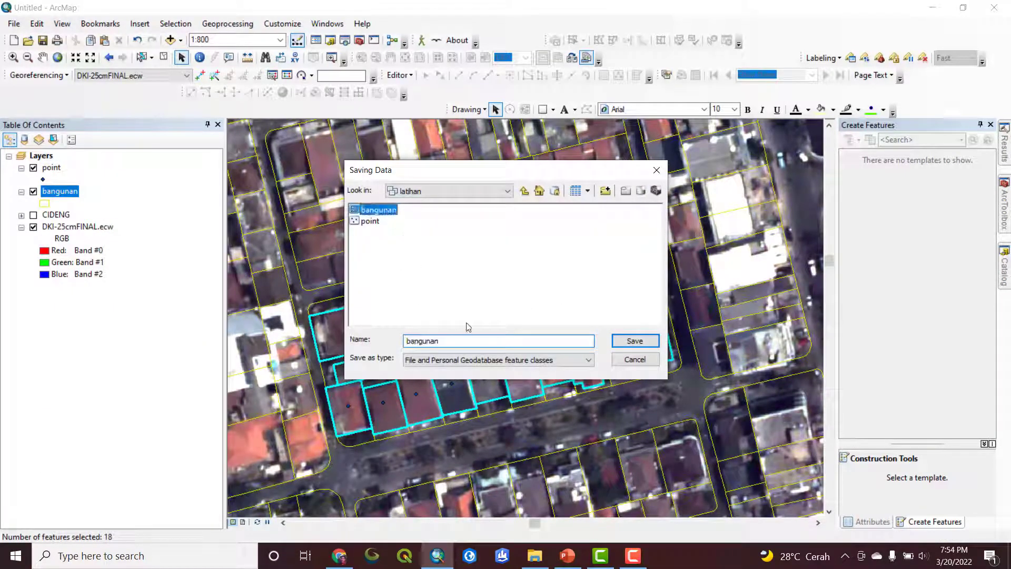
click(456, 338)
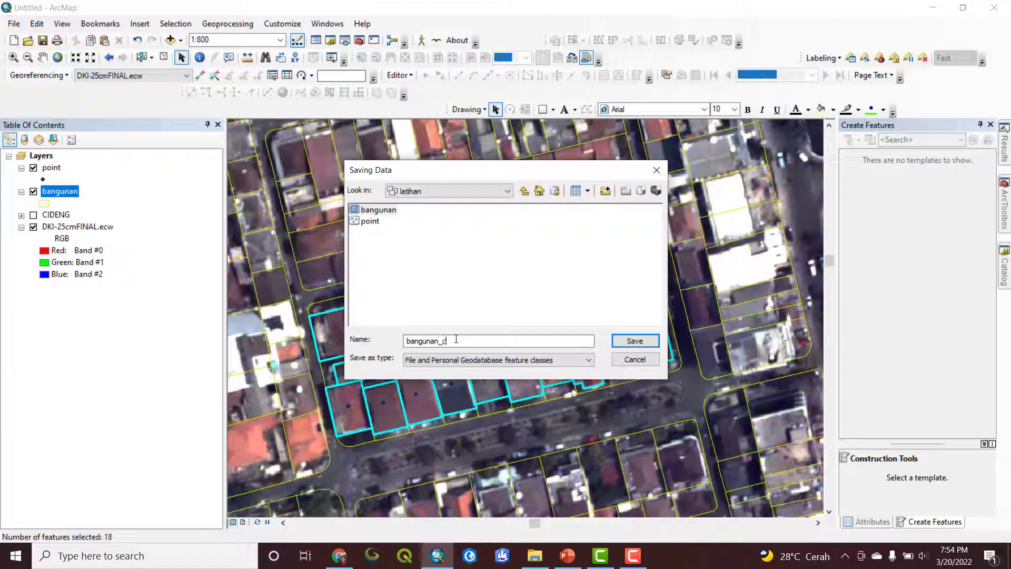
click(634, 341)
click(534, 363)
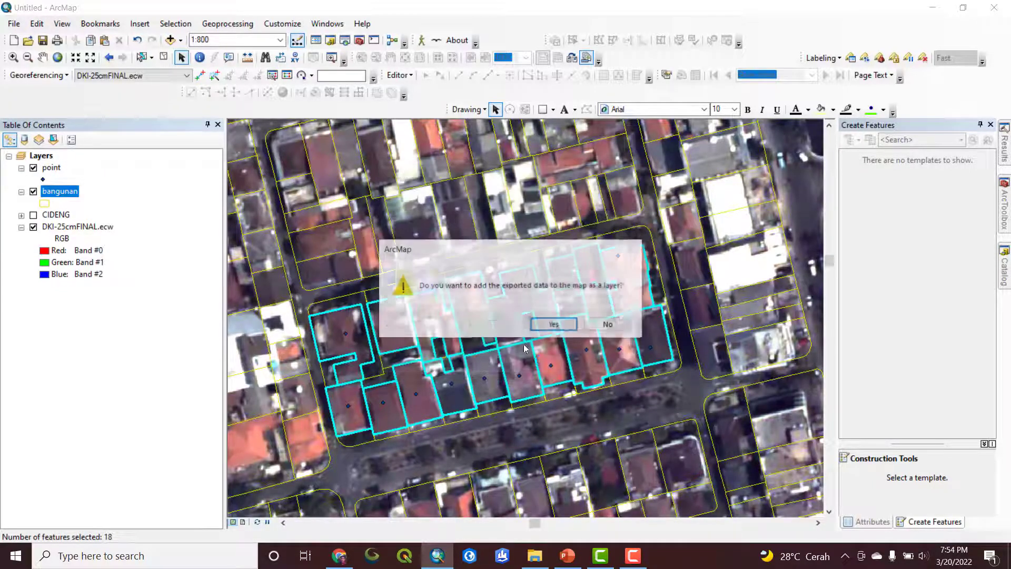
click(554, 323)
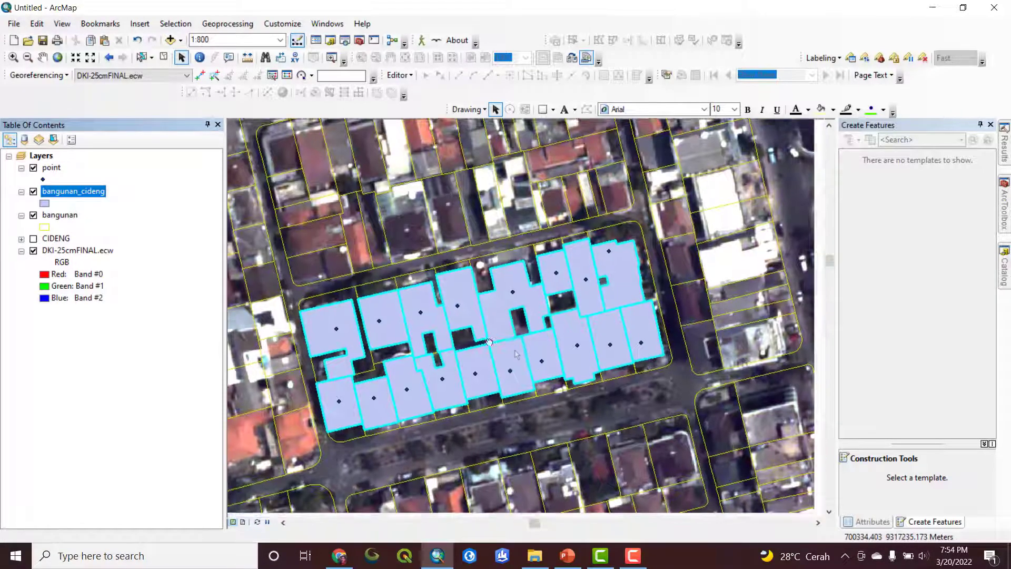
Clear the selection and bring the dark square-roofed high-rise south of the monument park into view at 1:1,250
scroll(405, 327, down, 3)
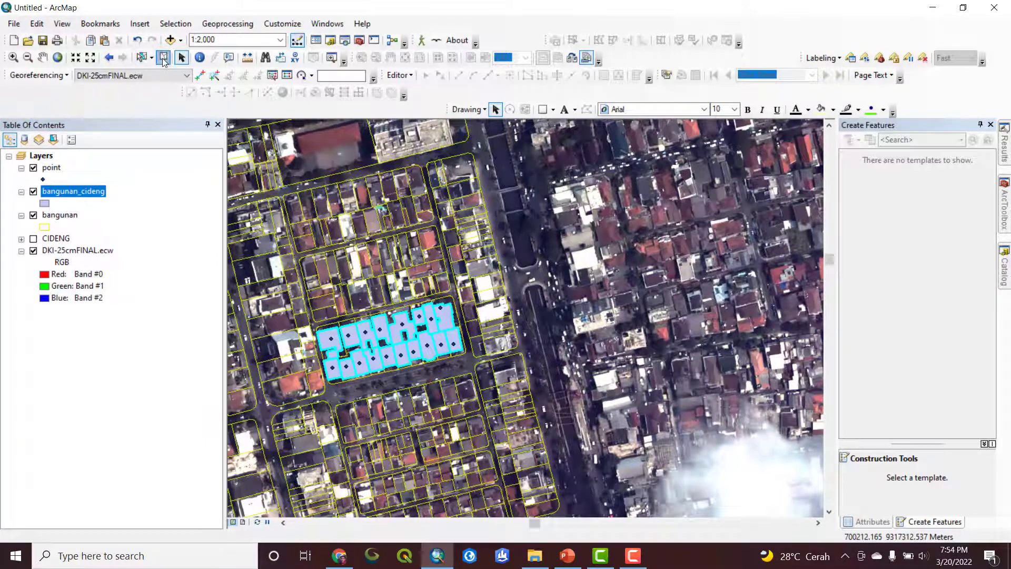
click(164, 57)
scroll(679, 362, down, 3)
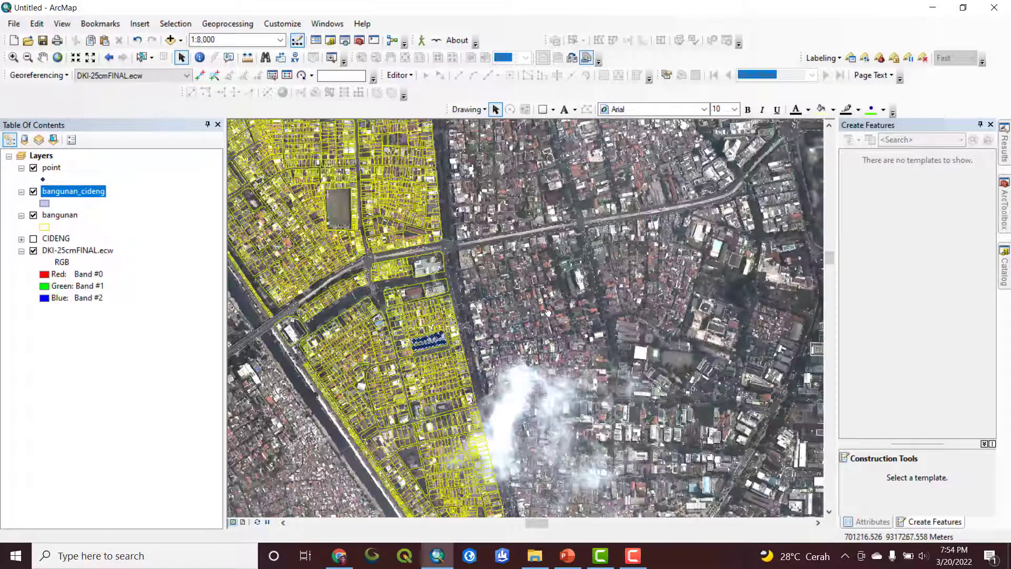
drag(661, 326, 433, 110)
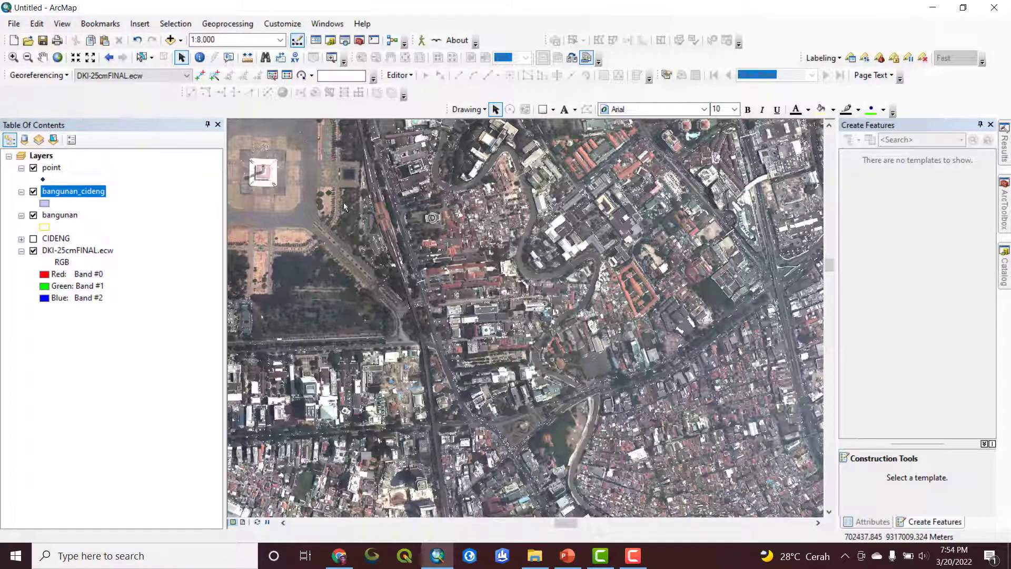
drag(263, 344, 474, 298)
scroll(519, 358, up, 3)
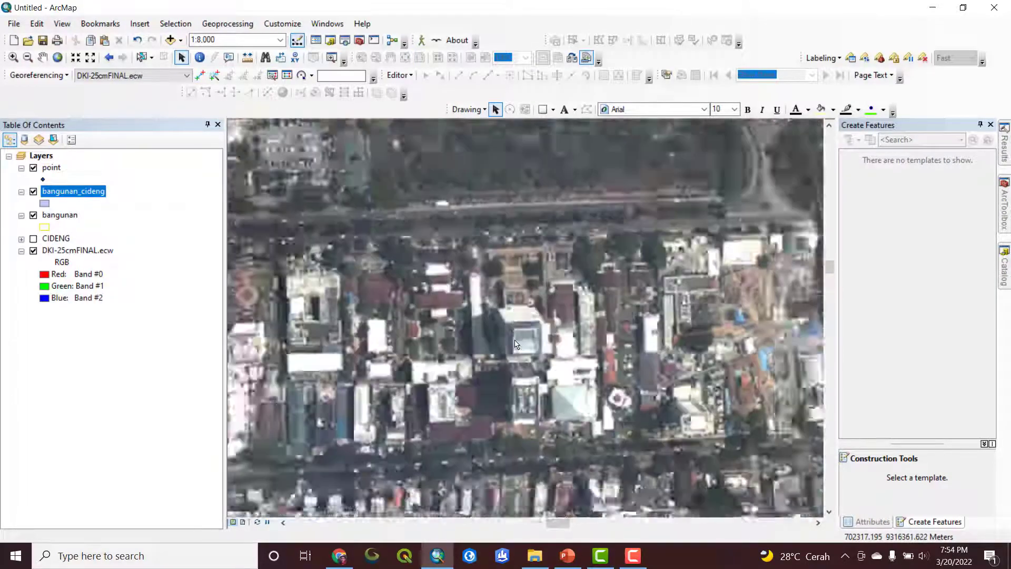
scroll(527, 347, up, 2)
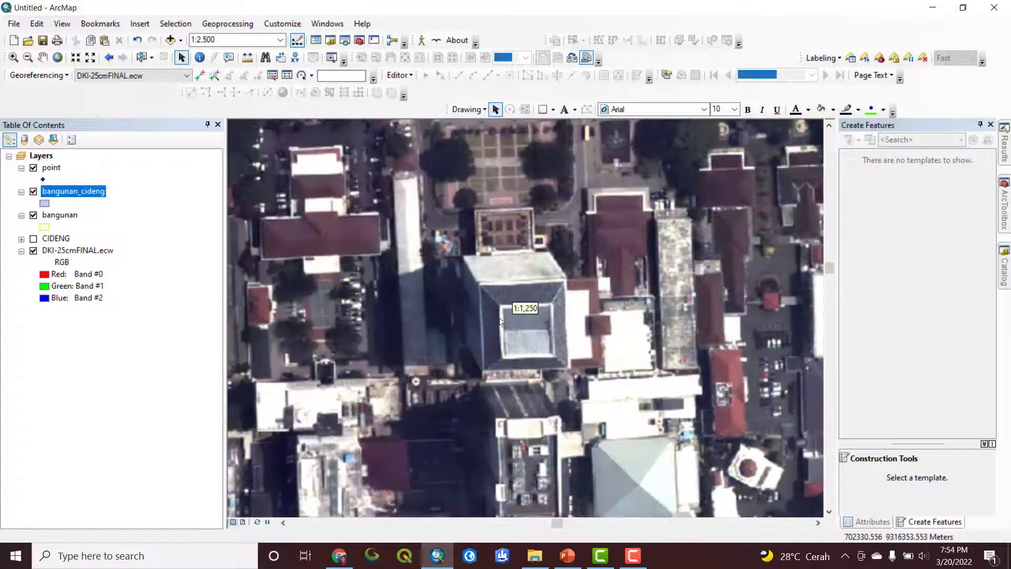
drag(452, 322, 333, 292)
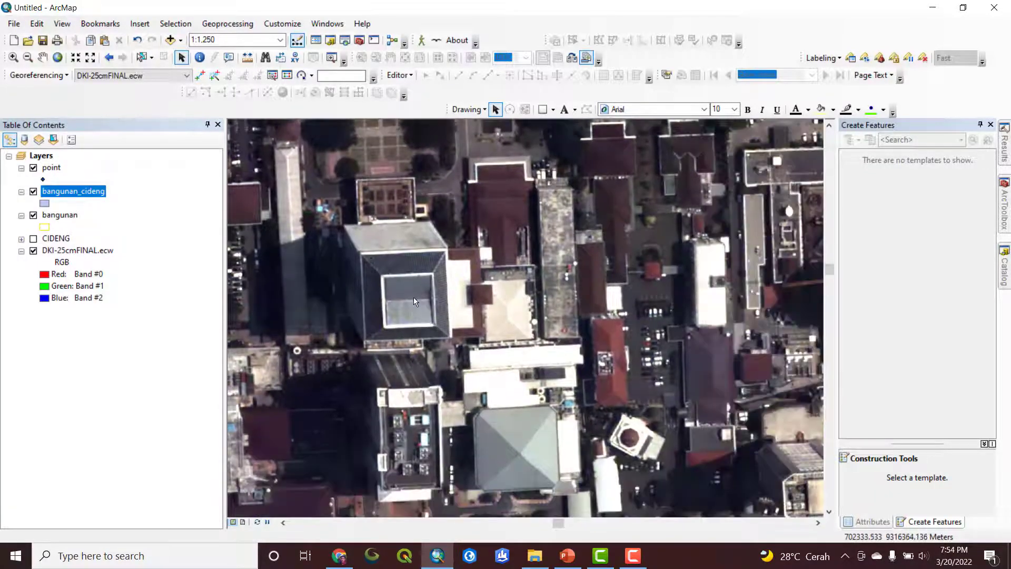
drag(414, 301, 408, 293)
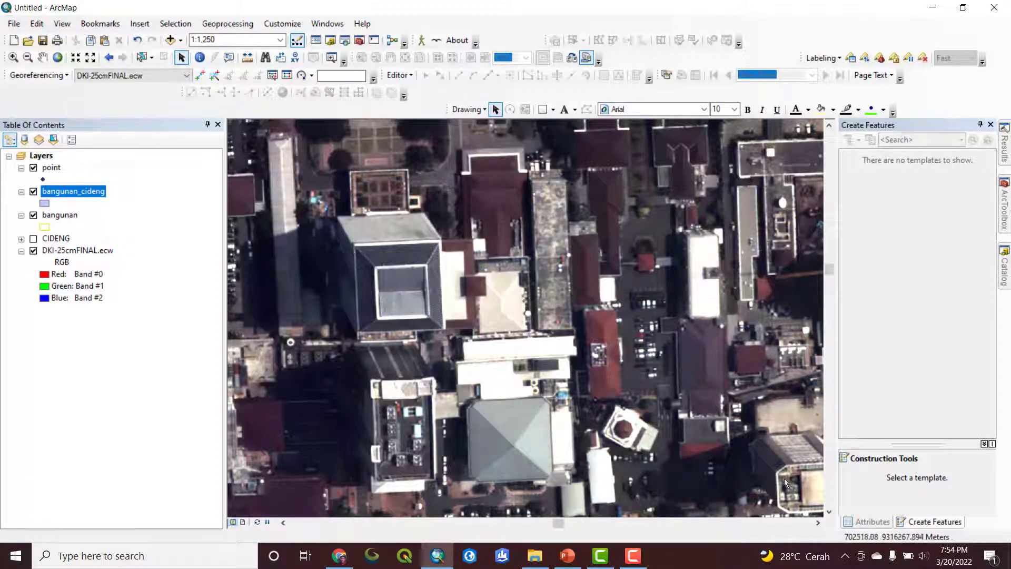
Start editing bangunan_cideng and set its feature template to rectangle construction
right_click(70, 187)
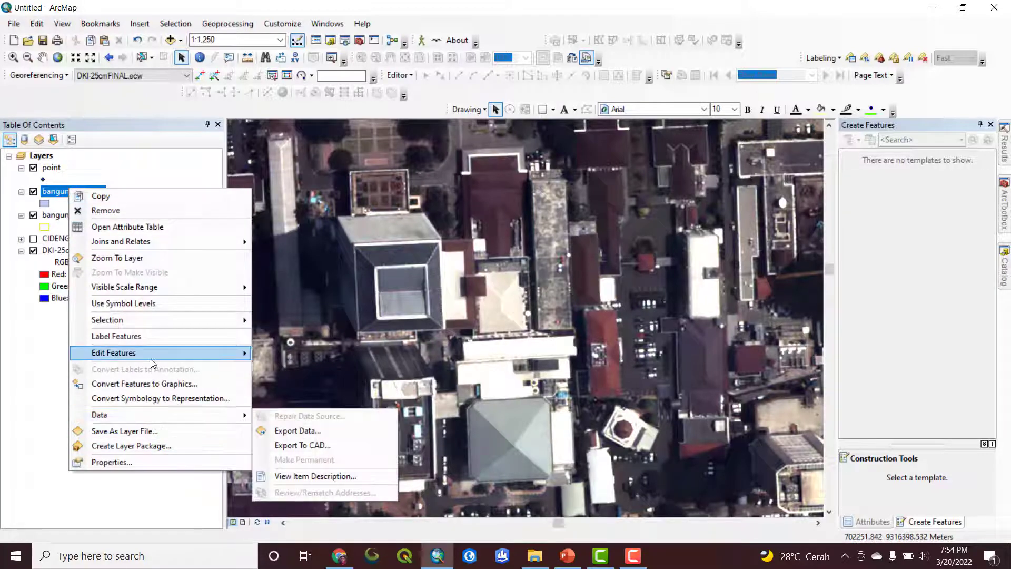
mouse_move(158, 352)
click(285, 354)
click(881, 196)
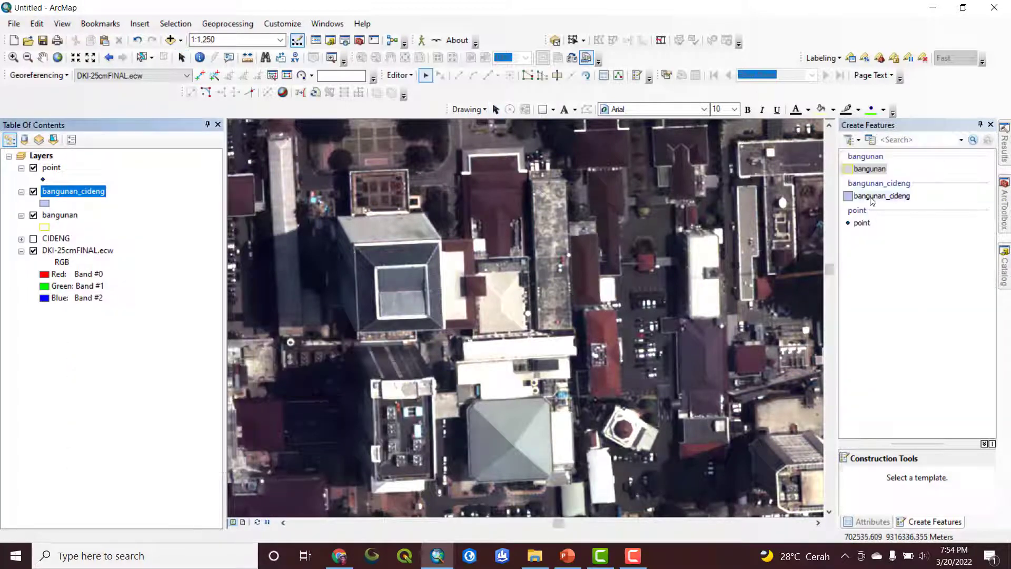
click(878, 492)
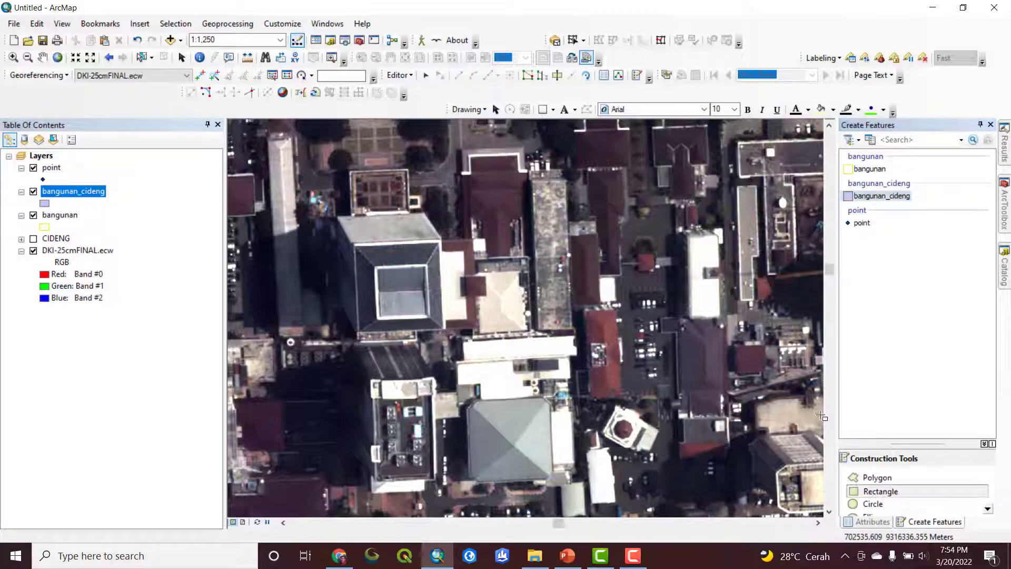
Digitize the dark square roof of the high-rise as a bangunan_cideng rectangle of about 47 by 43 m
scroll(453, 265, up, 2)
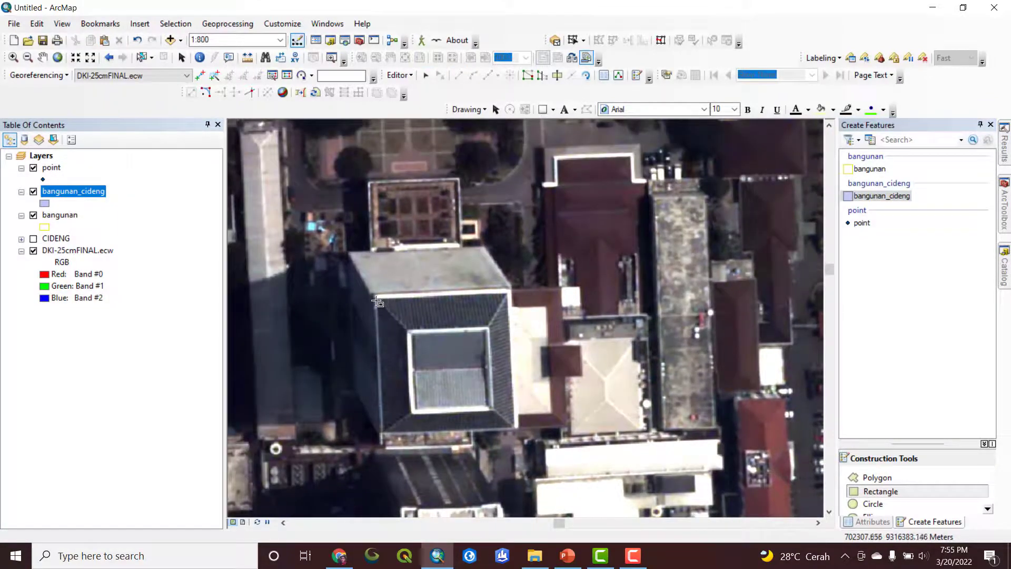
click(373, 296)
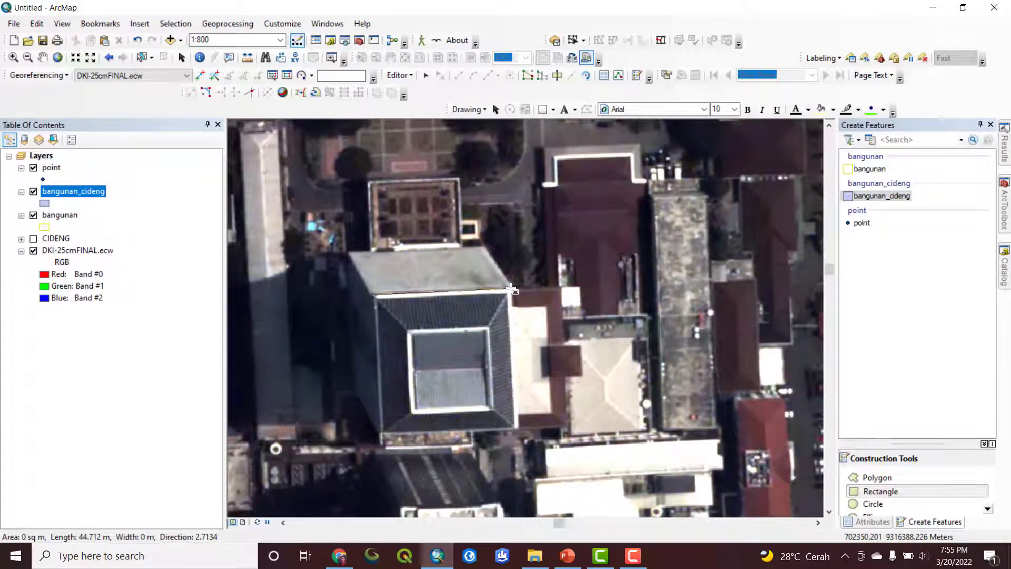
scroll(509, 288, up, 2)
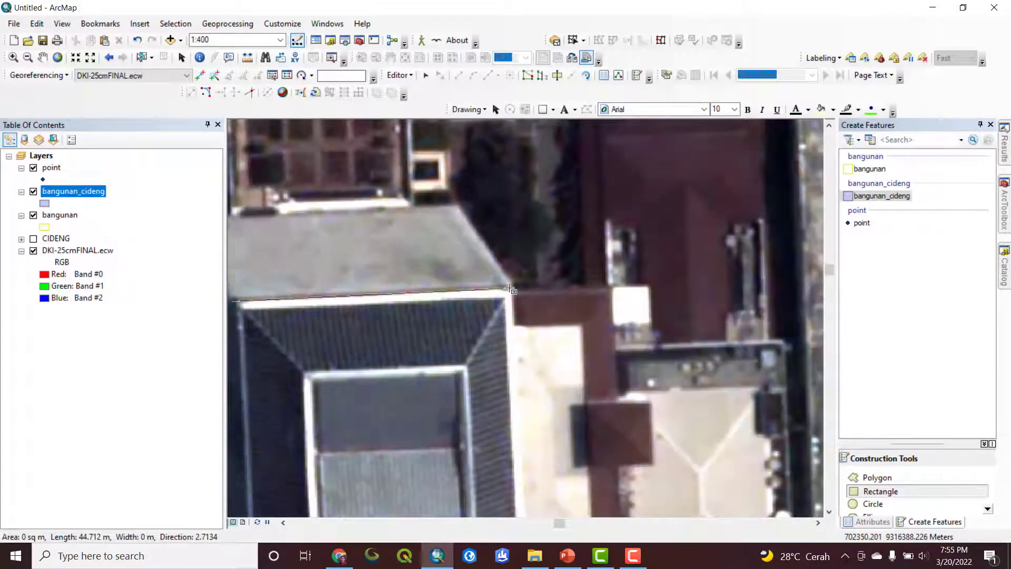
click(510, 289)
scroll(516, 457, down, 3)
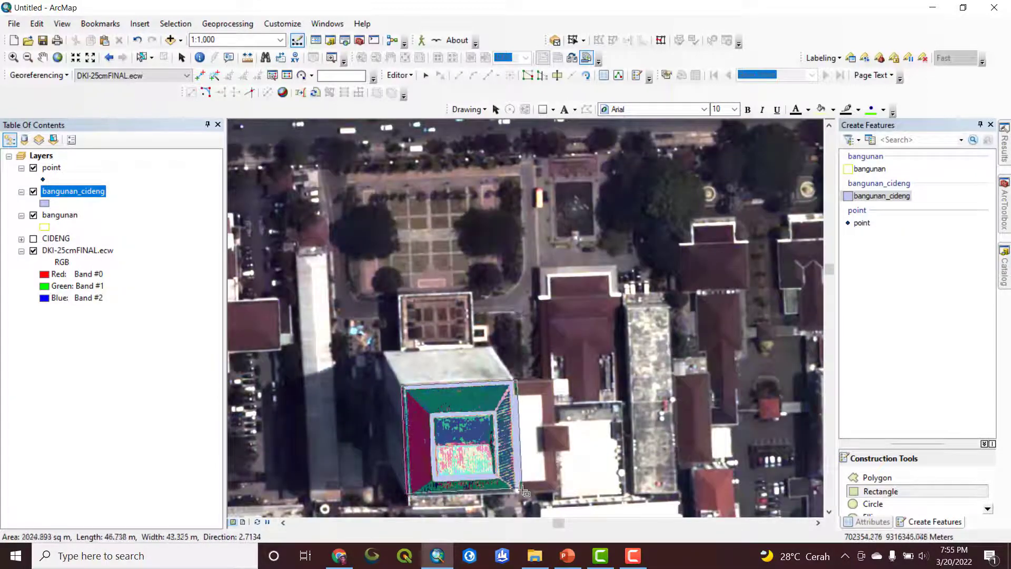
click(521, 491)
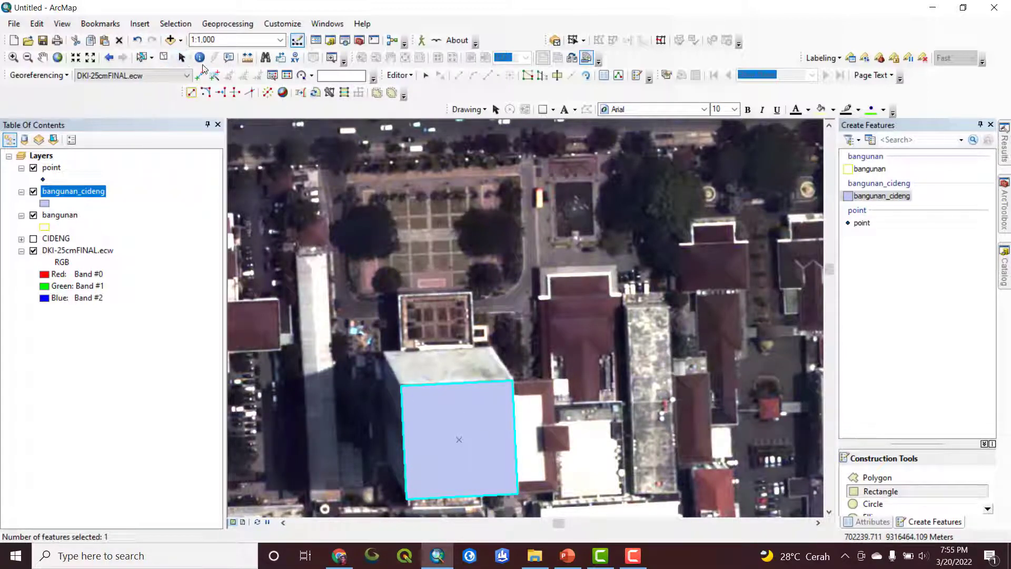
Move the roof rectangle northwest so its upper corners sit on the high-rise's base at ground level
click(141, 56)
click(427, 76)
drag(459, 446, 441, 413)
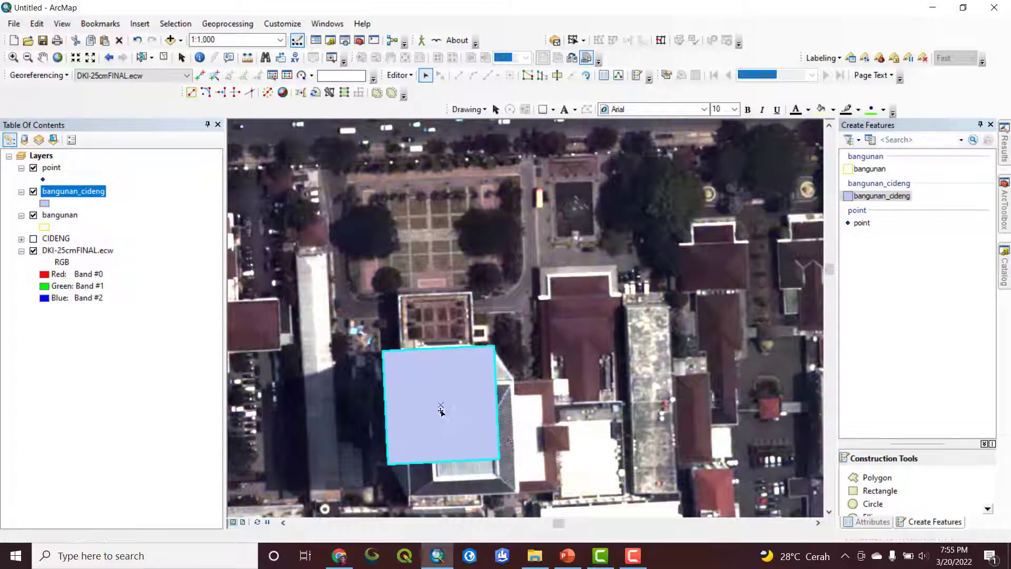
Set the bangunan_cideng symbol to no fill colour with a yellow outline
click(45, 204)
click(577, 248)
click(629, 266)
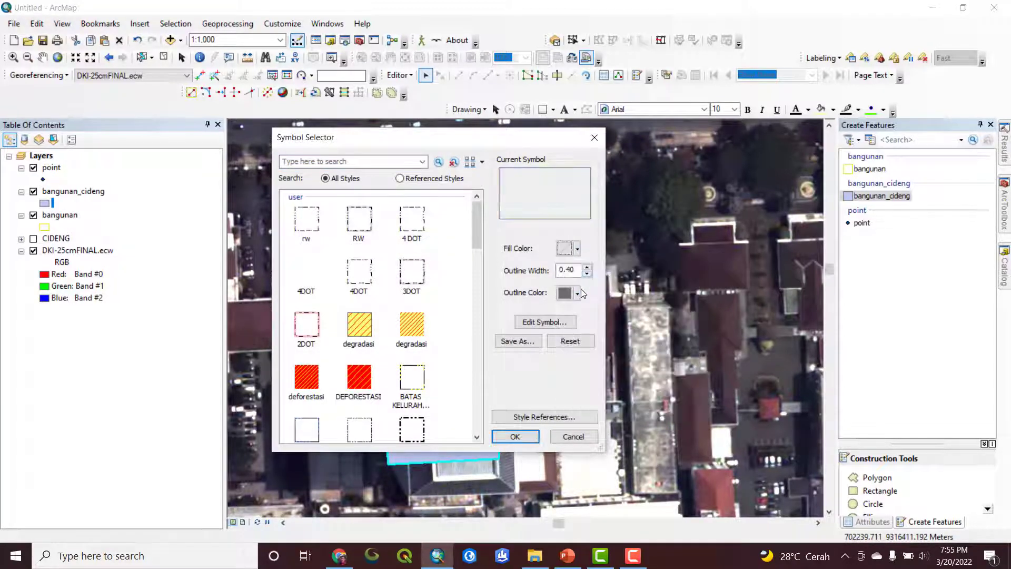
click(578, 293)
click(606, 358)
click(511, 436)
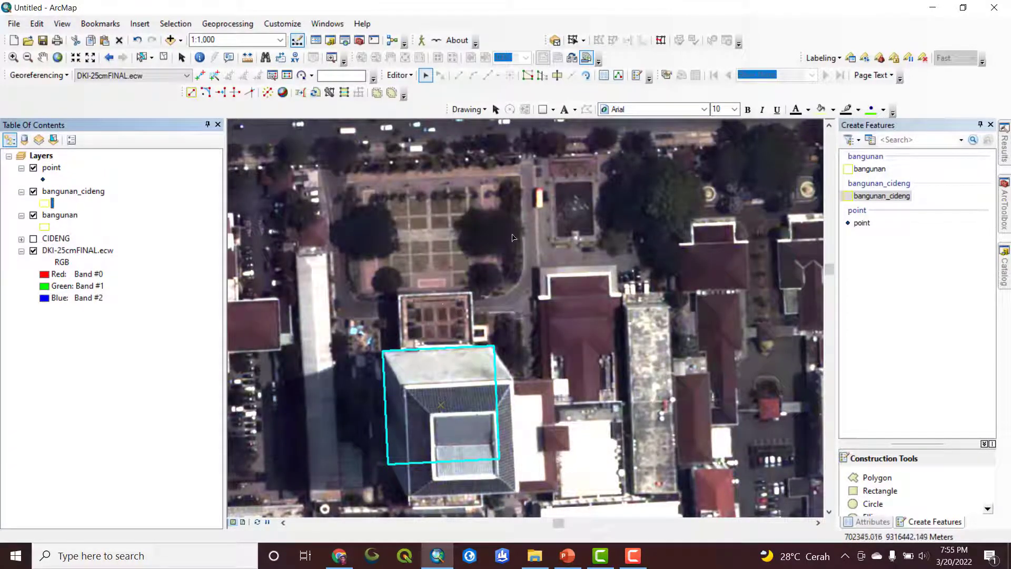
Digitize the low annex on the high-rise's north side as a rectangle about 29 m wide, aligned to the tower outline
click(880, 490)
scroll(433, 383, up, 2)
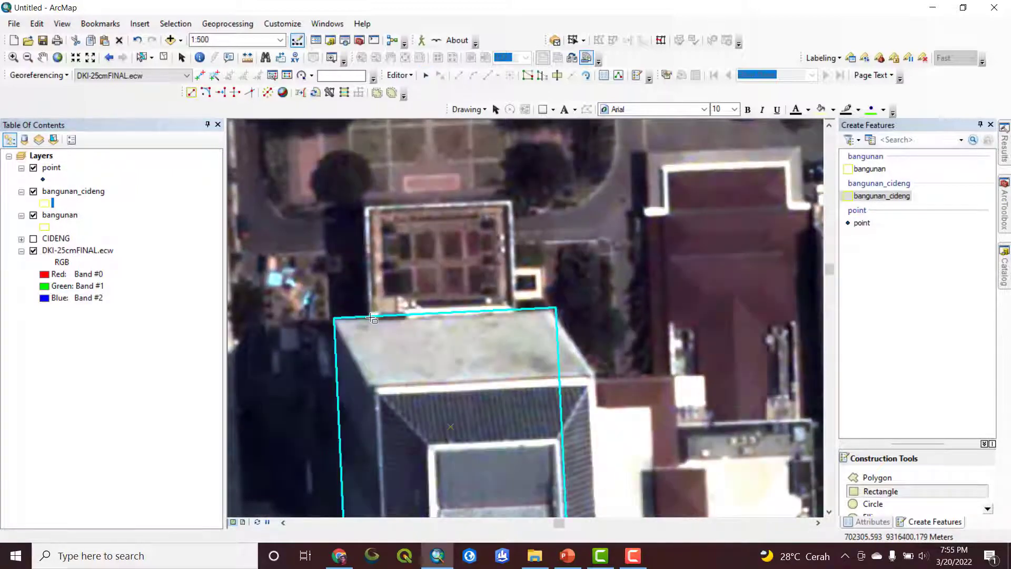
click(371, 318)
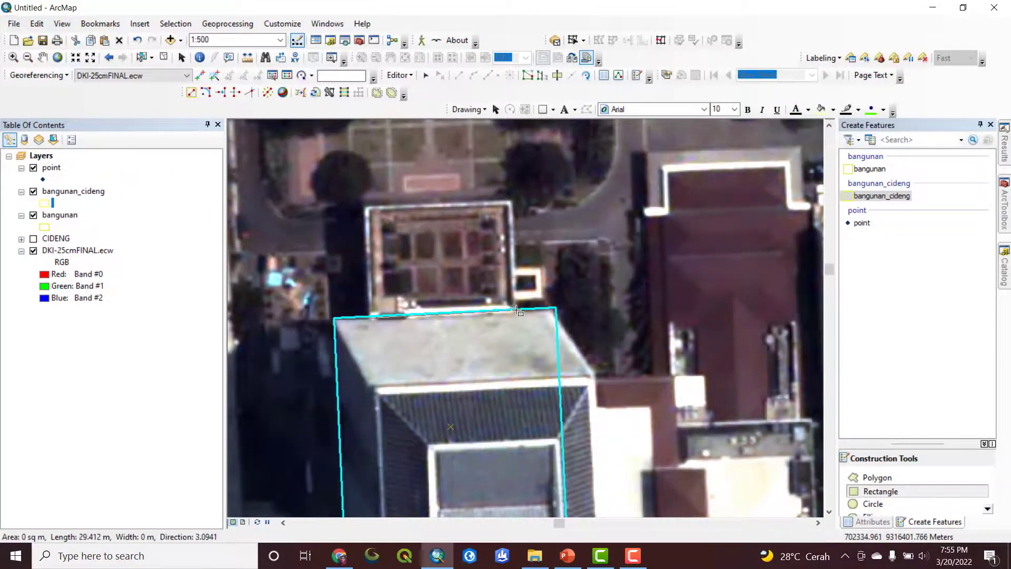
click(510, 202)
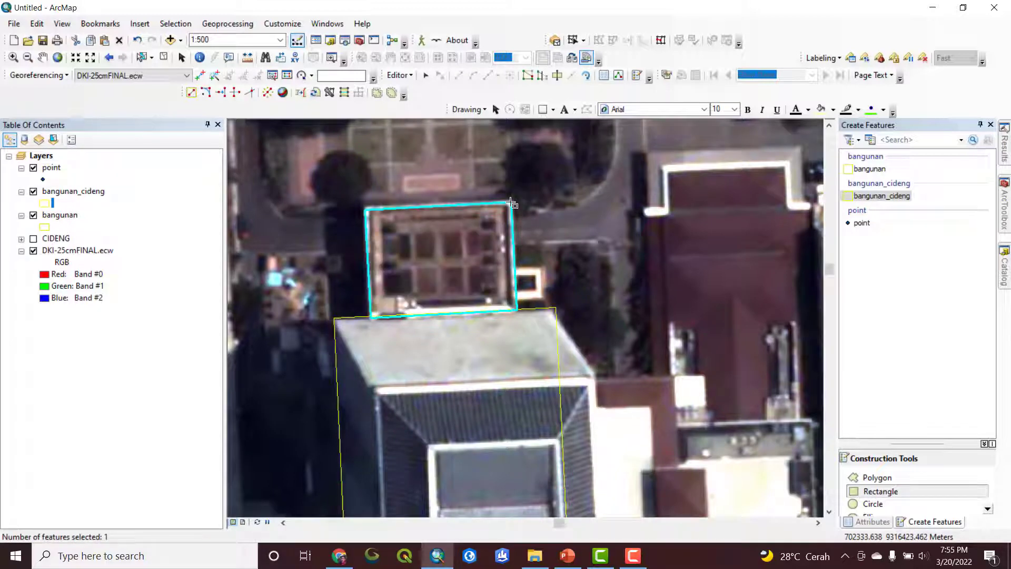
Select the annex and tower polygons together and merge them into one bangunan_cideng feature
click(141, 57)
drag(416, 304, 435, 348)
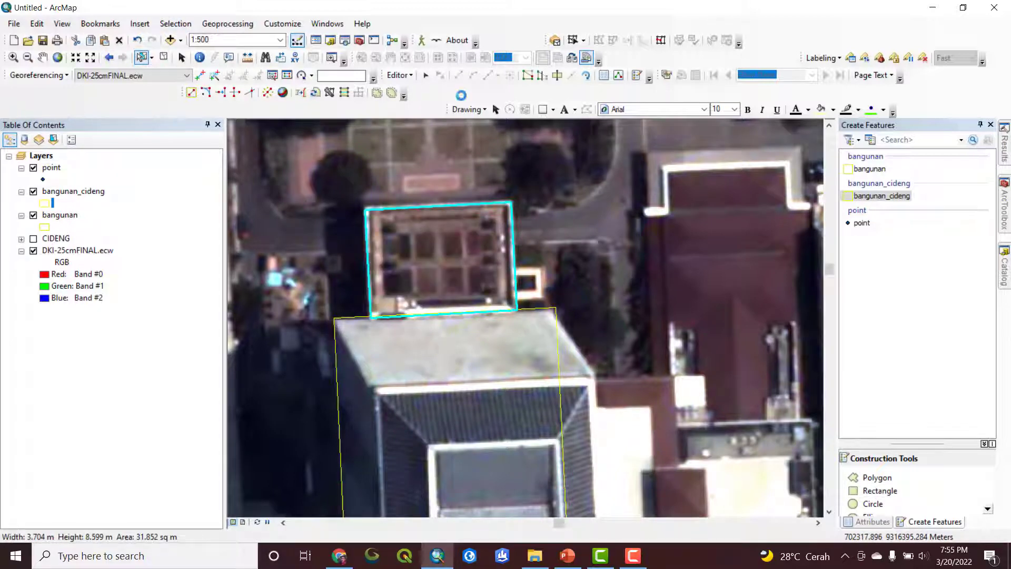
click(399, 75)
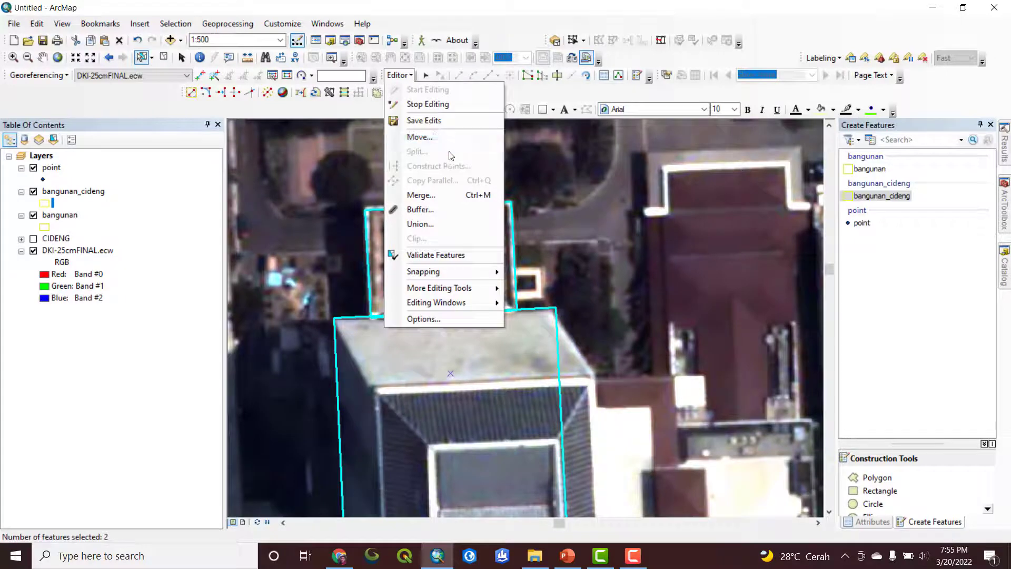
click(431, 194)
click(605, 232)
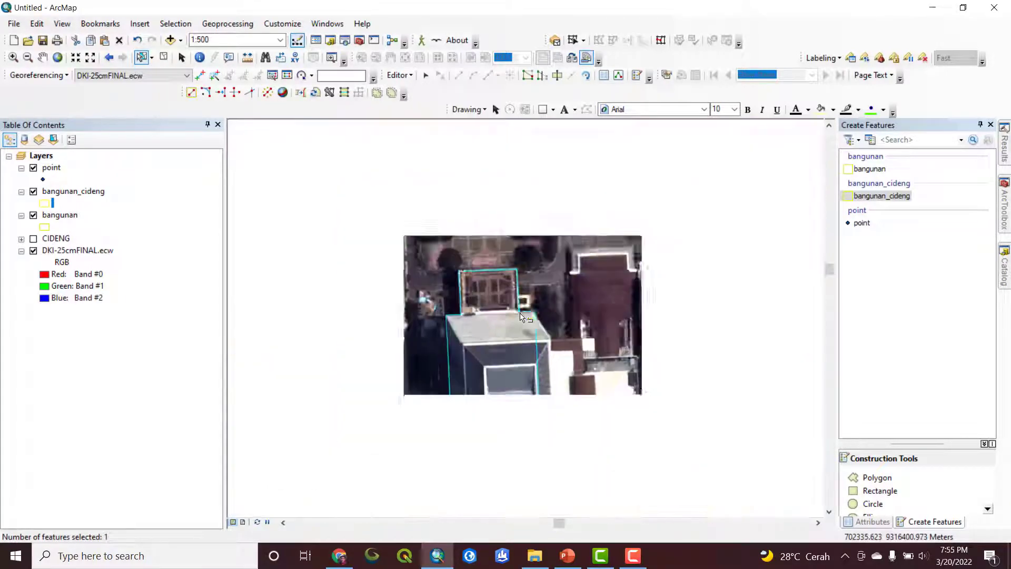
Examine the merged building outline and the city blocks around the monument park out to 1:12,500
scroll(526, 316, down, 3)
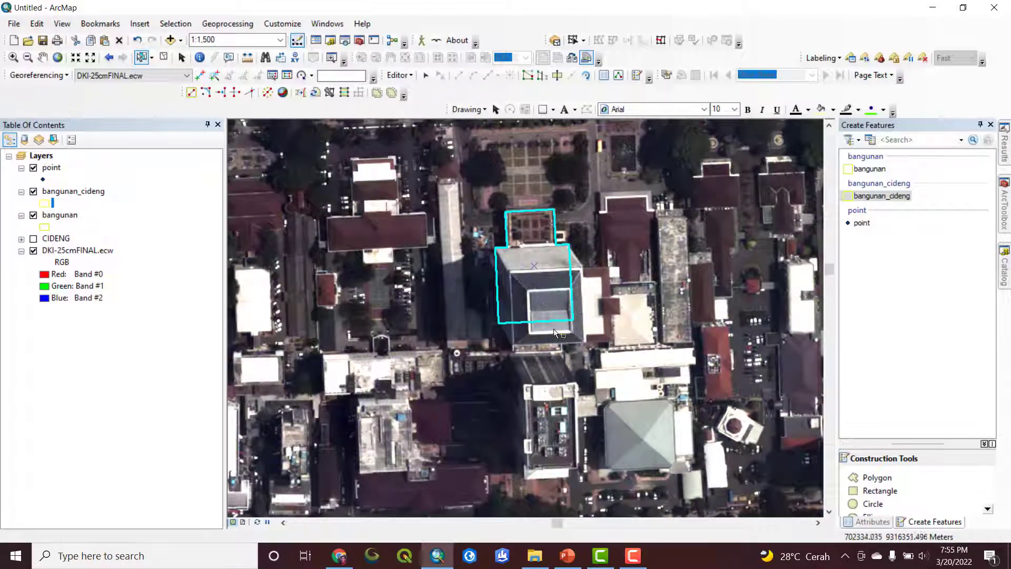
drag(559, 317, 485, 375)
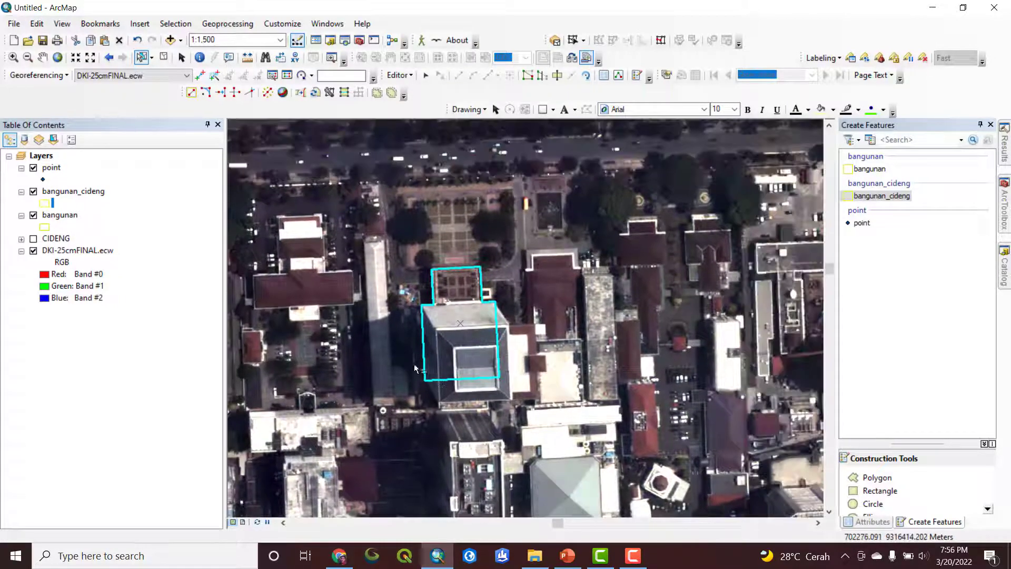
scroll(465, 350, down, 2)
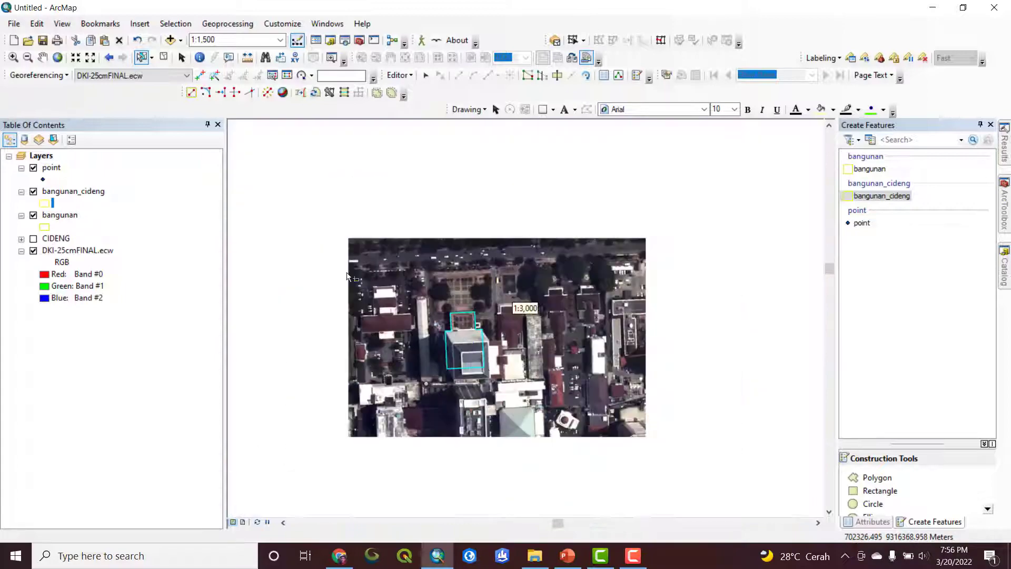
scroll(513, 379, down, 2)
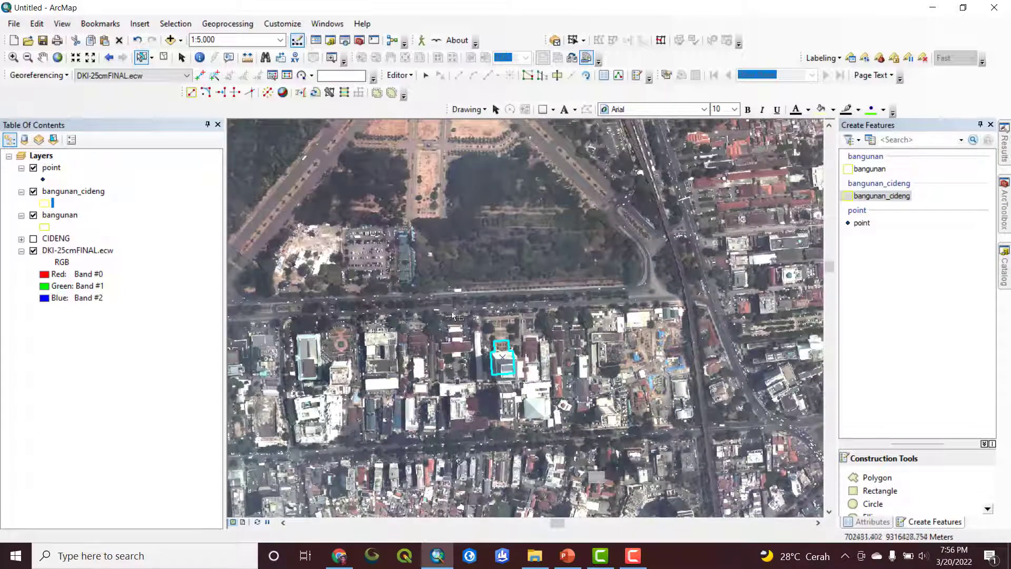
drag(340, 289, 402, 417)
drag(298, 470, 382, 415)
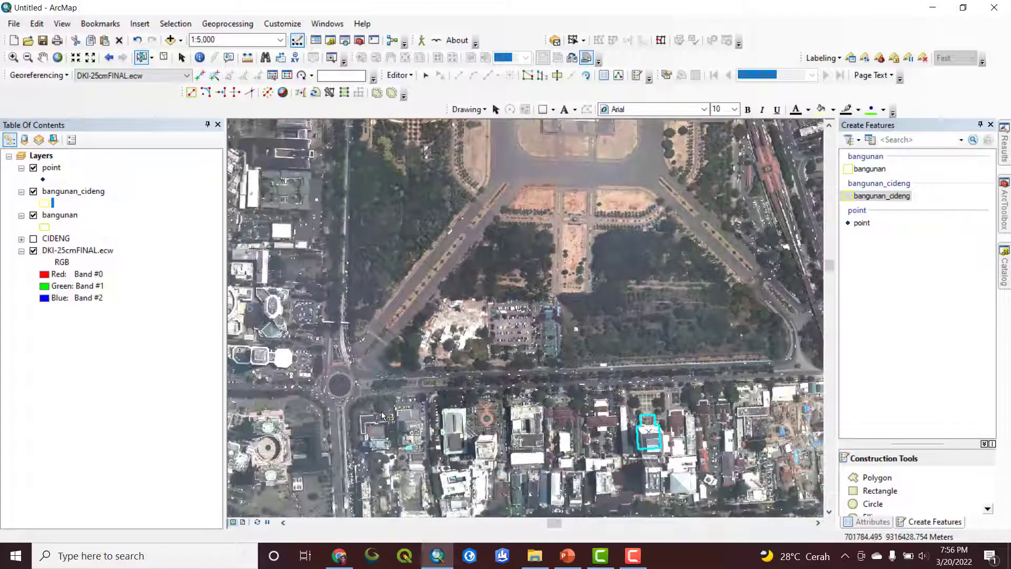
scroll(383, 416, down, 2)
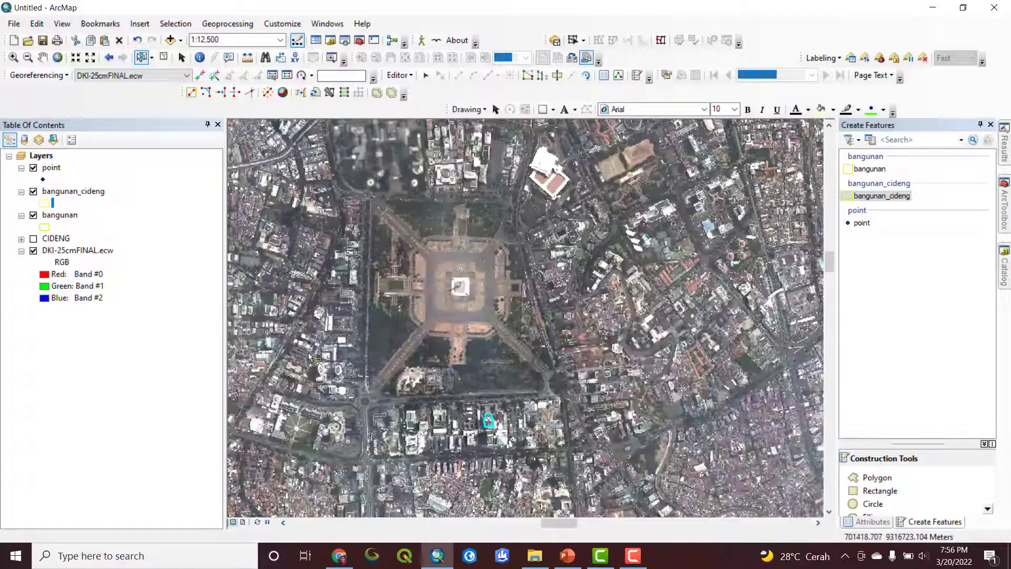
drag(308, 352, 476, 400)
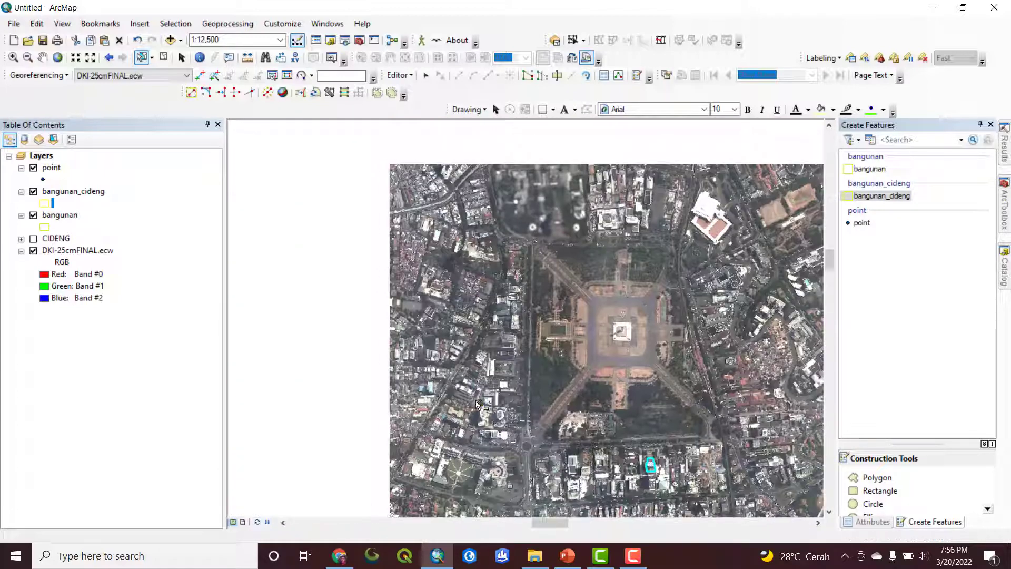
drag(747, 506, 579, 408)
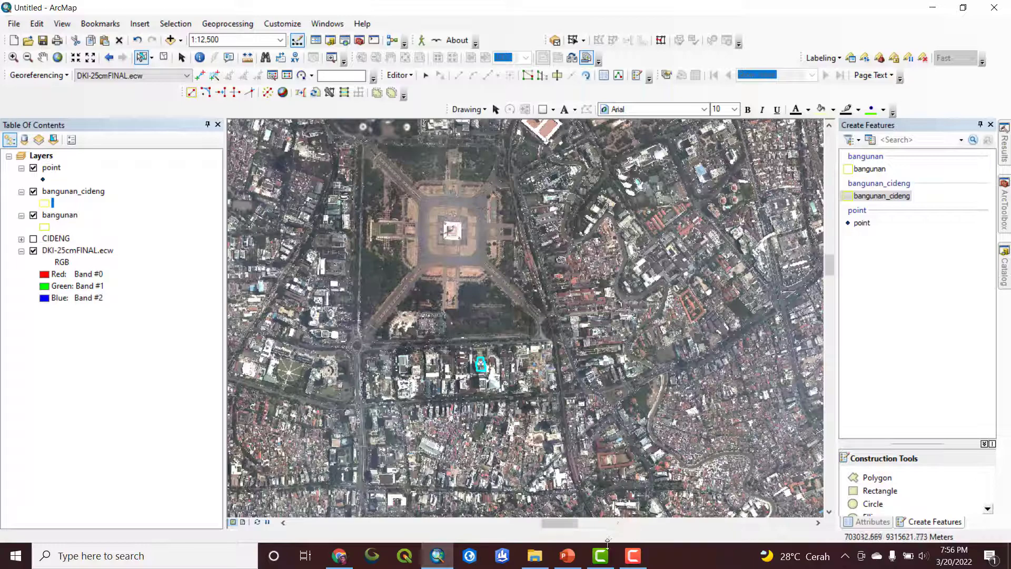
click(600, 556)
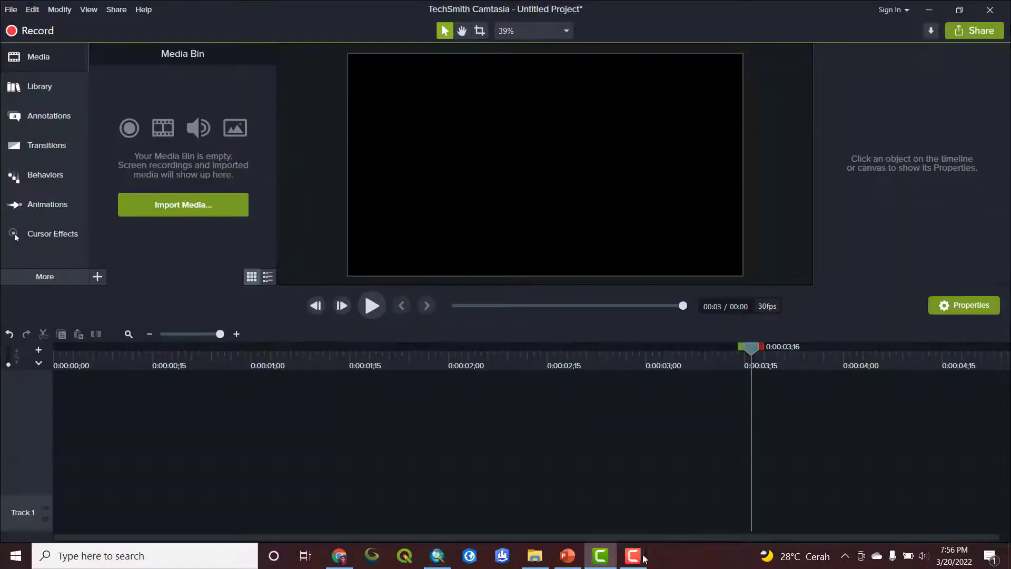